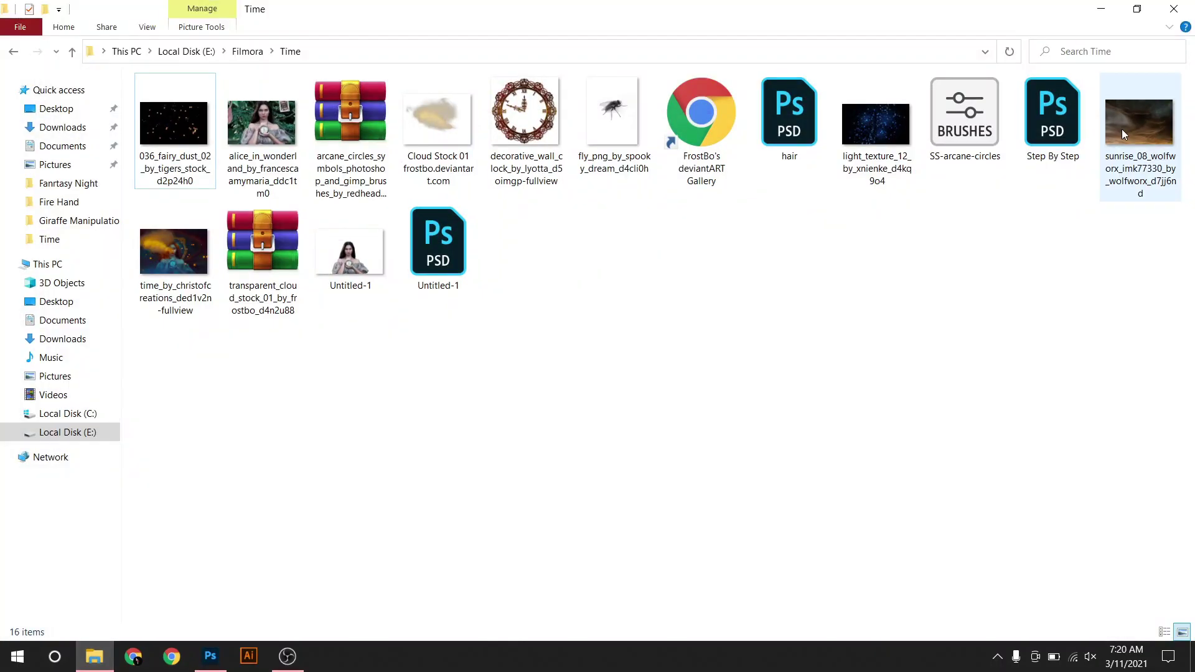
Step: Drop the sunrise cloud photo onto Untitled-1, widen it, and shift it right to cover the canvas
drag(256, 631, 393, 378)
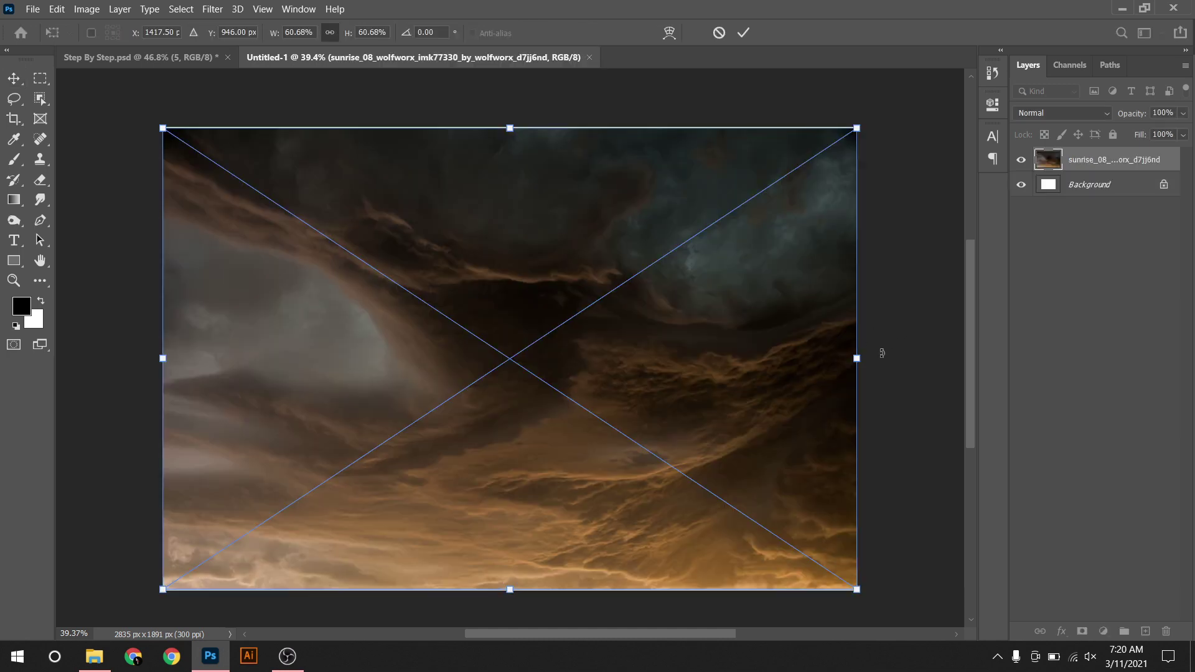
drag(882, 353, 609, 228)
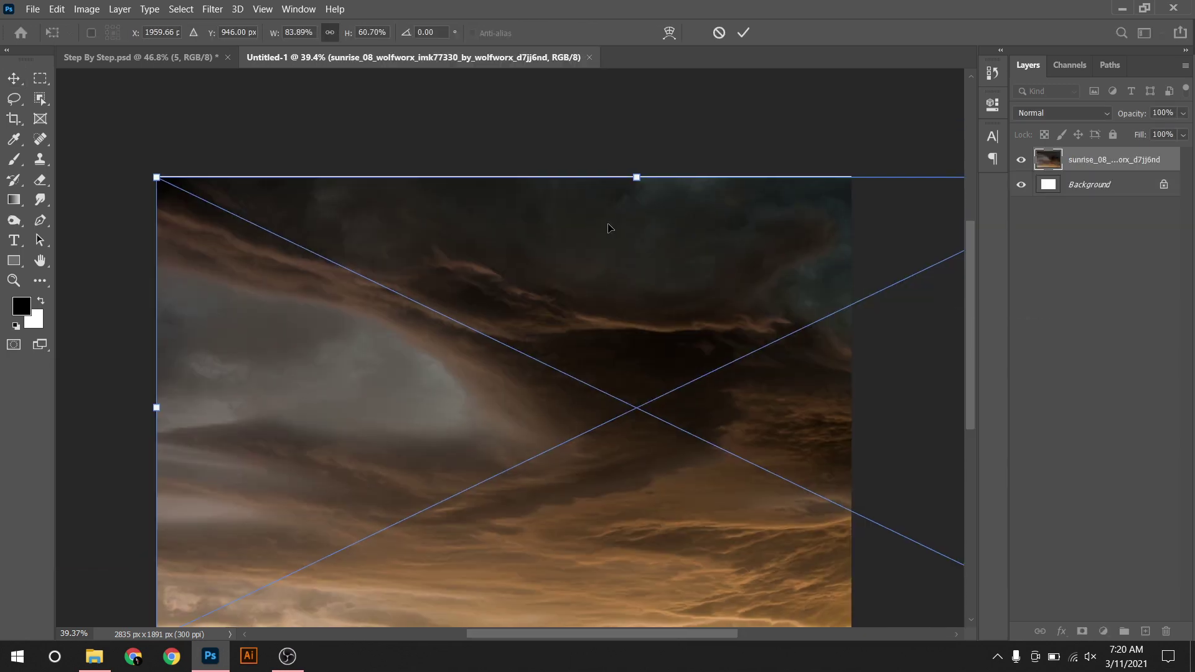
mouse_move(628, 174)
mouse_down()
mouse_move(771, 306)
mouse_move(803, 305)
mouse_up()
mouse_move(736, 346)
mouse_down()
mouse_move(728, 318)
mouse_move(753, 283)
mouse_up()
Step: Commit the clouds, then add a horizontally flipped copy aligned on the canvas's left side
key(Return)
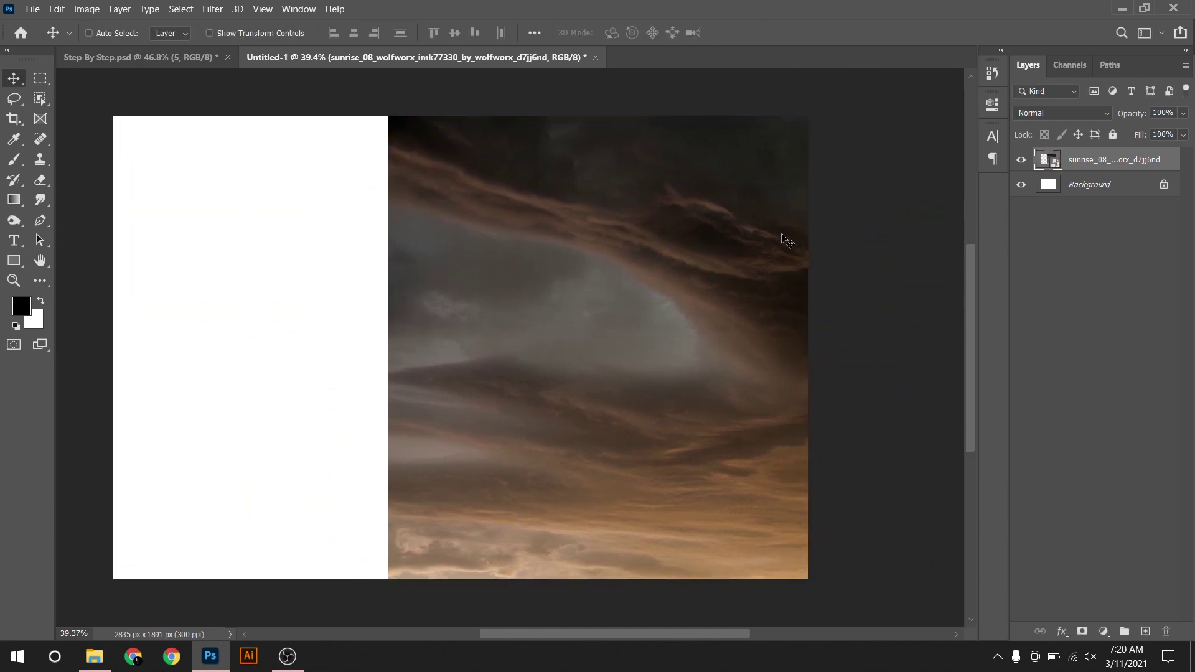
key(ctrl+j)
key(ctrl+t)
right_click(641, 296)
click(663, 533)
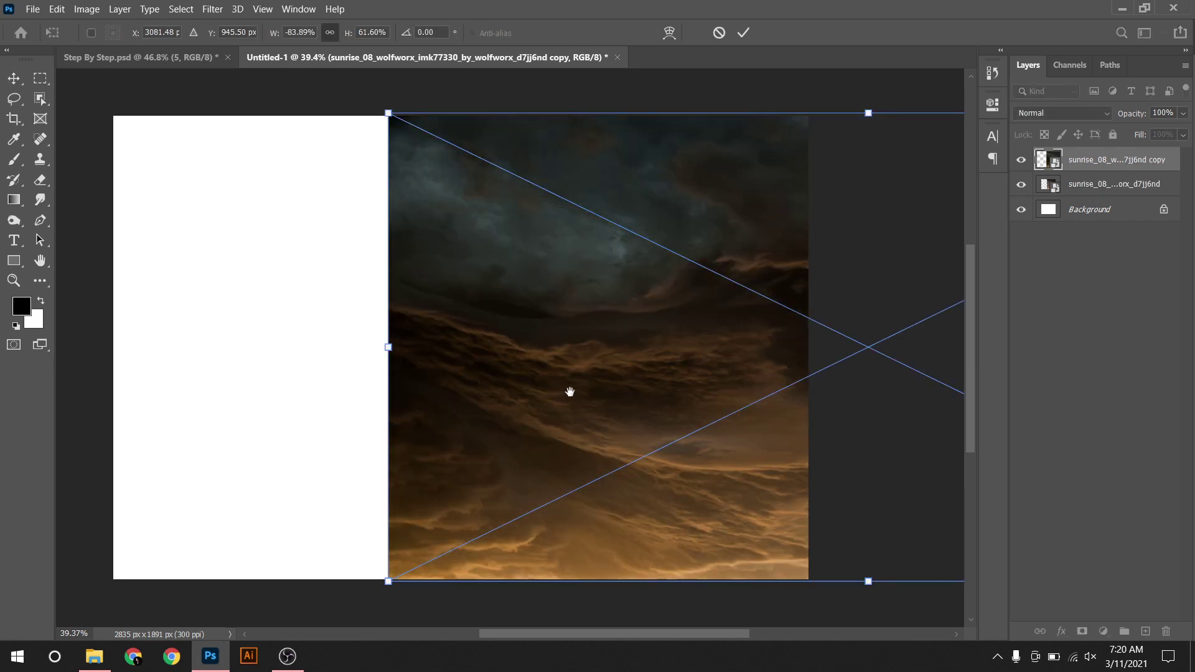
mouse_move(569, 392)
mouse_down()
mouse_move(375, 293)
mouse_move(420, 276)
mouse_up()
drag(495, 166, 543, 130)
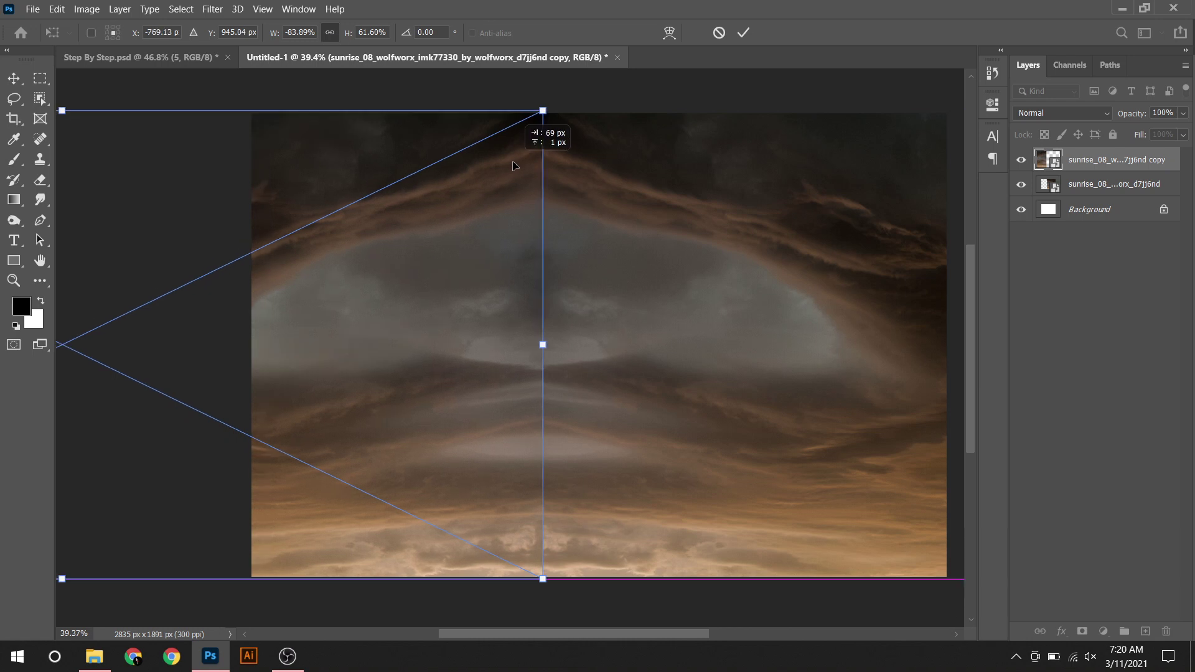
key(Return)
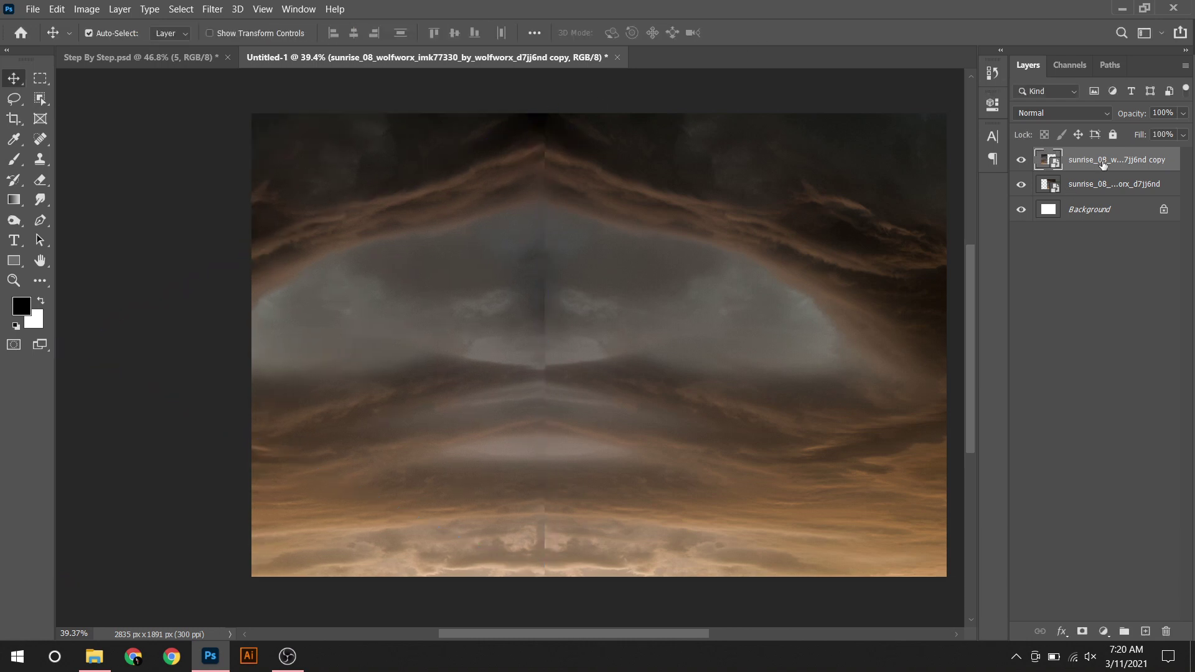
Step: Mask the mirrored copy, nudge it into place, and set black to paint out the seam
click(1083, 631)
key(b)
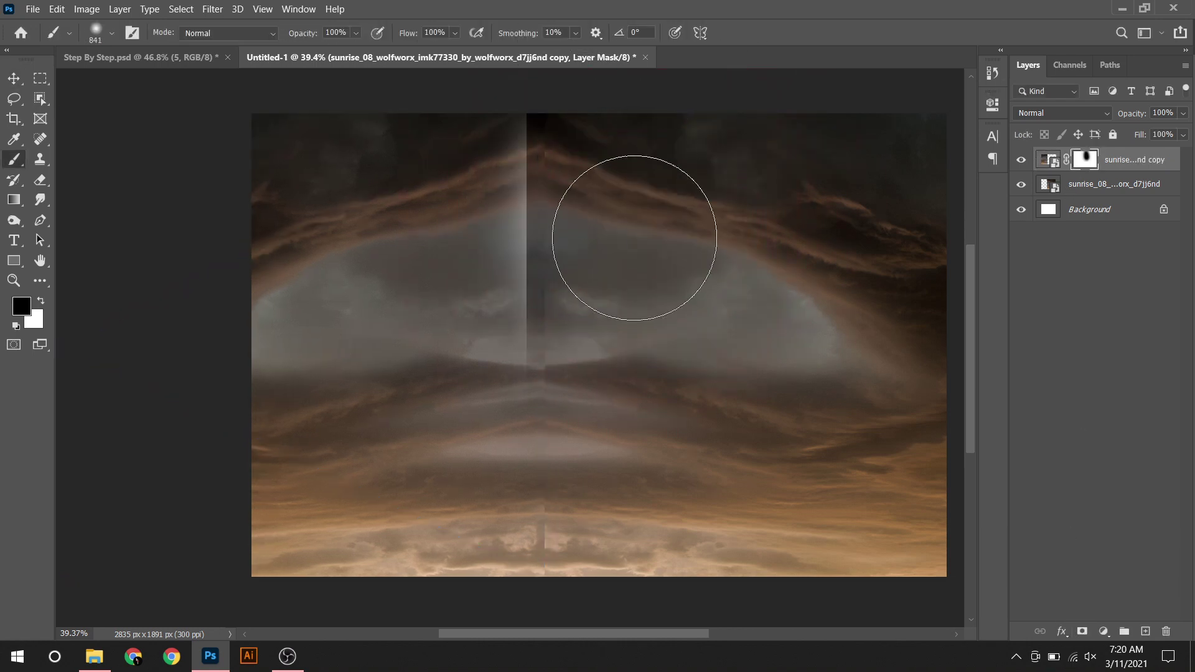
key(v)
mouse_move(505, 251)
mouse_down()
mouse_move(550, 241)
mouse_move(518, 252)
mouse_up()
key(shift+Down)
key(shift+Down)
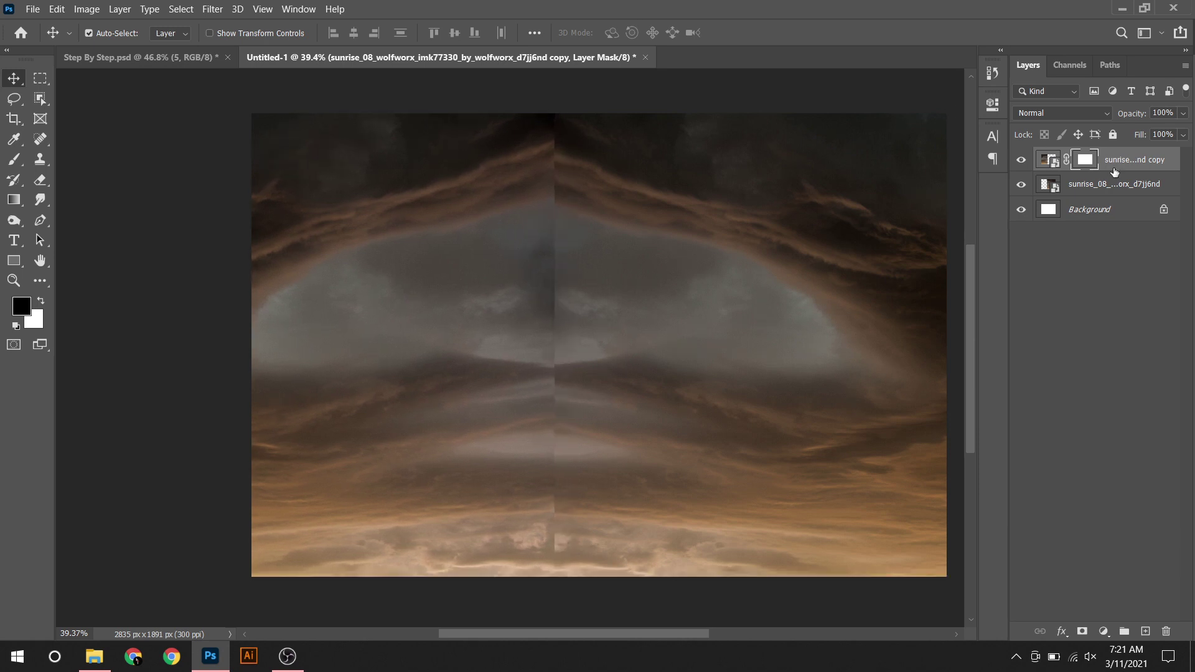
key(b)
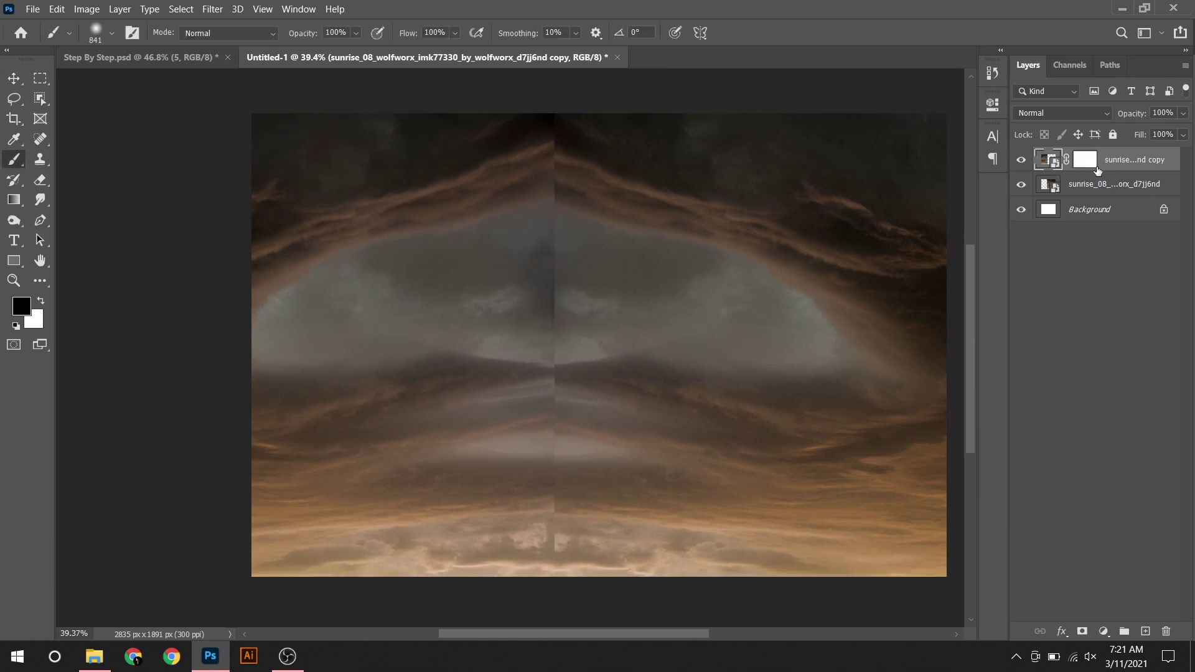
click(1085, 160)
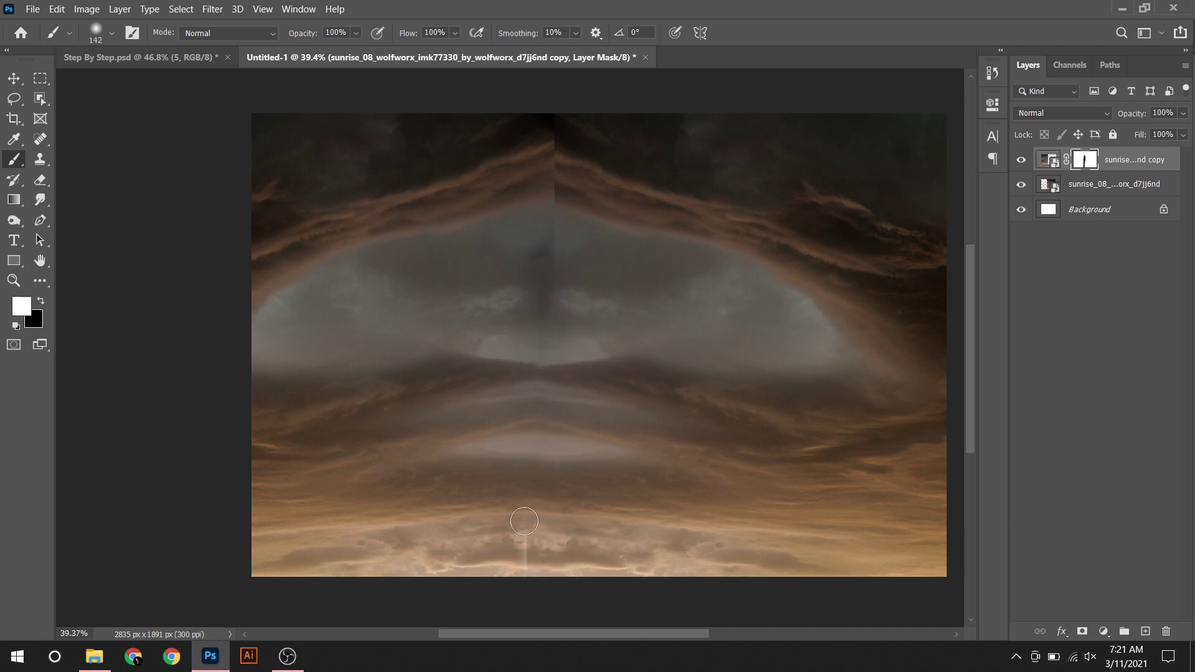
scroll(567, 448, up, 5)
key(x)
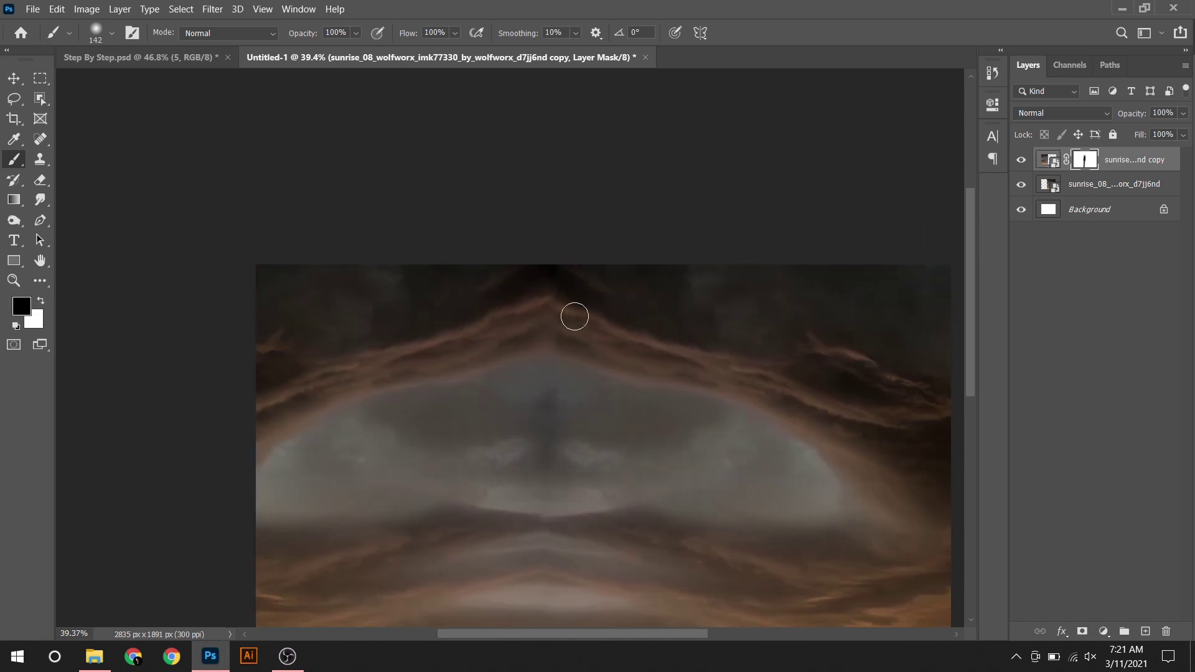
drag(581, 392, 539, 251)
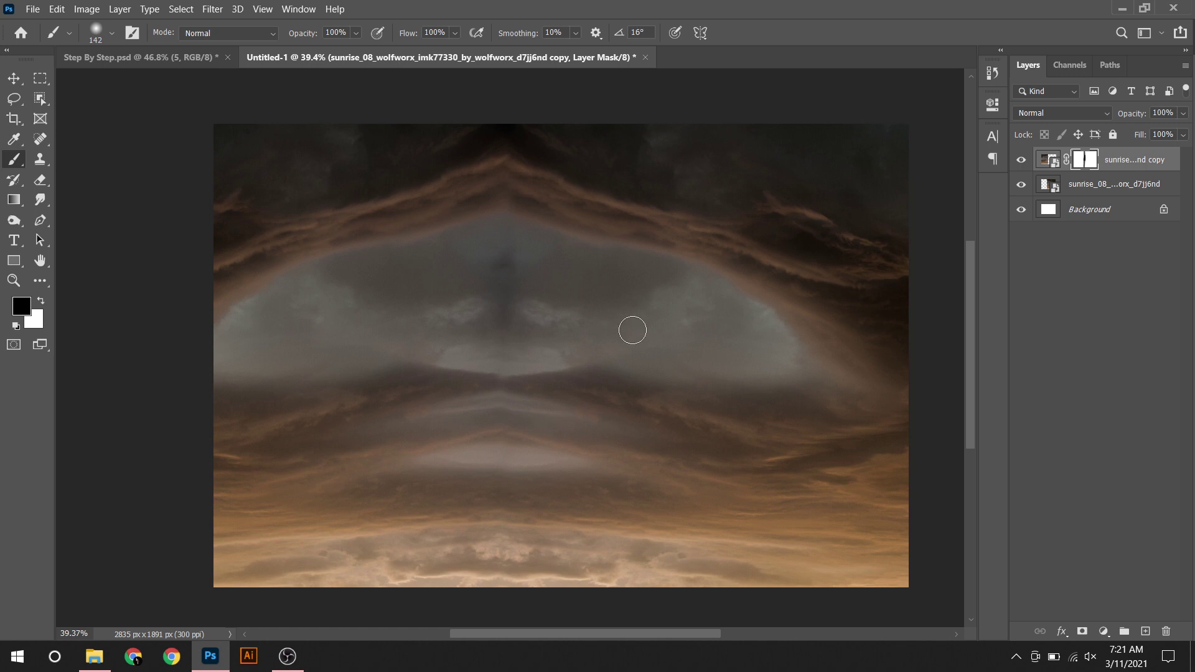
scroll(632, 331, up, 2)
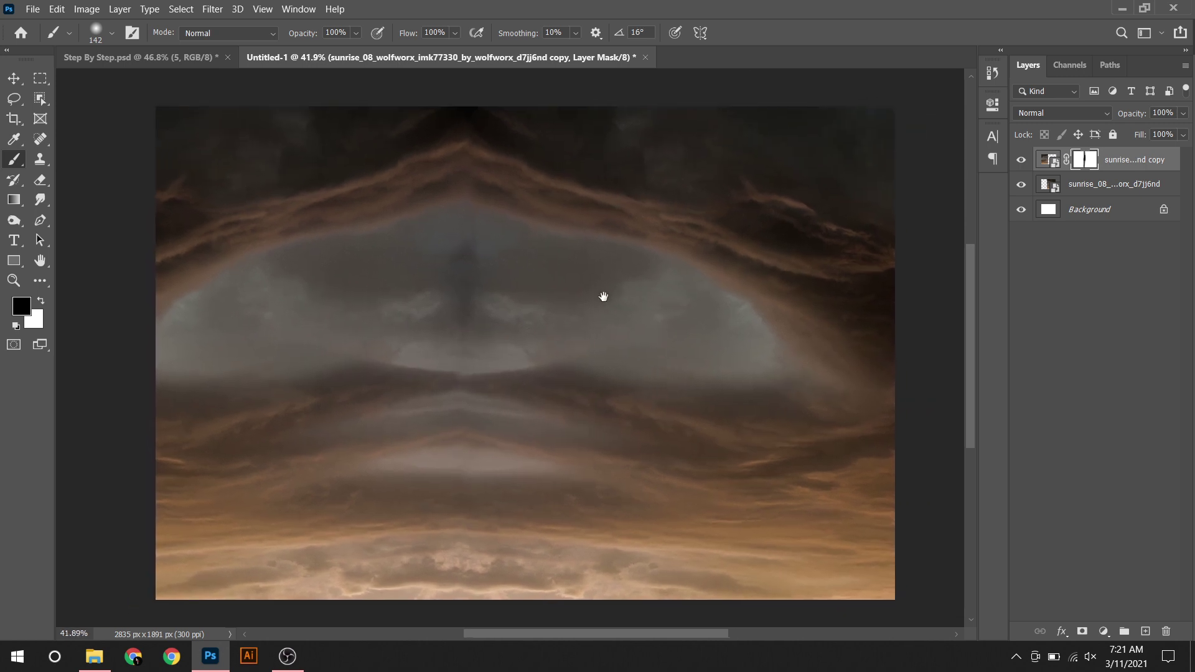
Step: Place another sunrise copy on top, flipped vertically, kept at Normal blending and nudged down
key(alt+Tab)
drag(1152, 130, 536, 187)
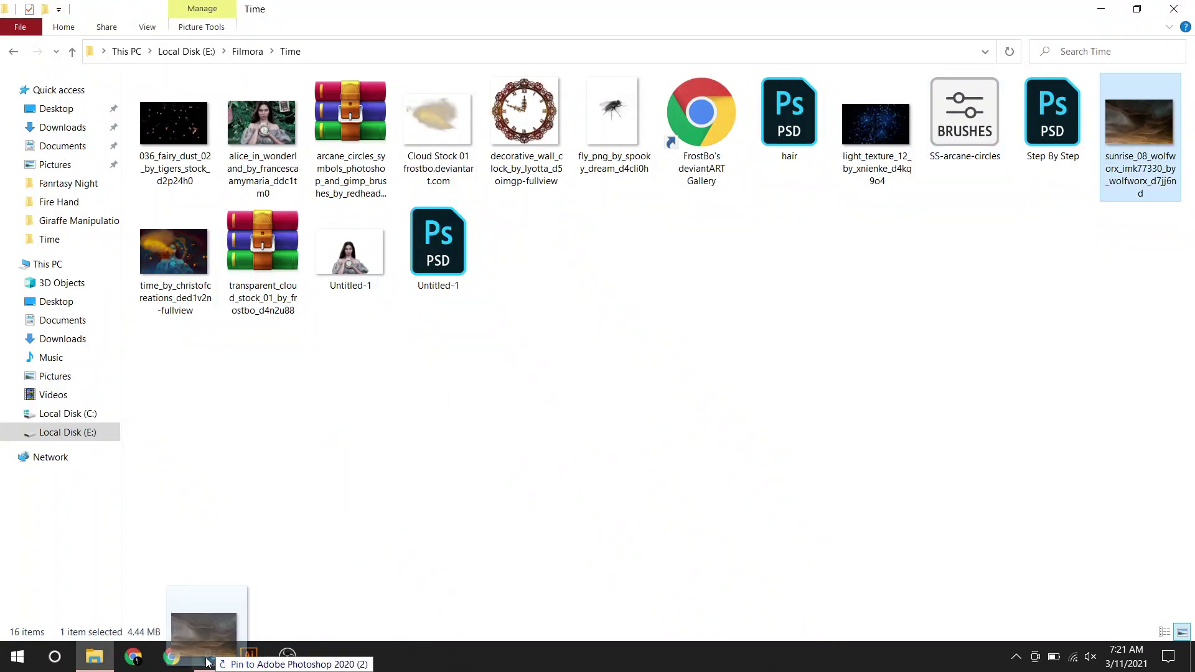
right_click(560, 262)
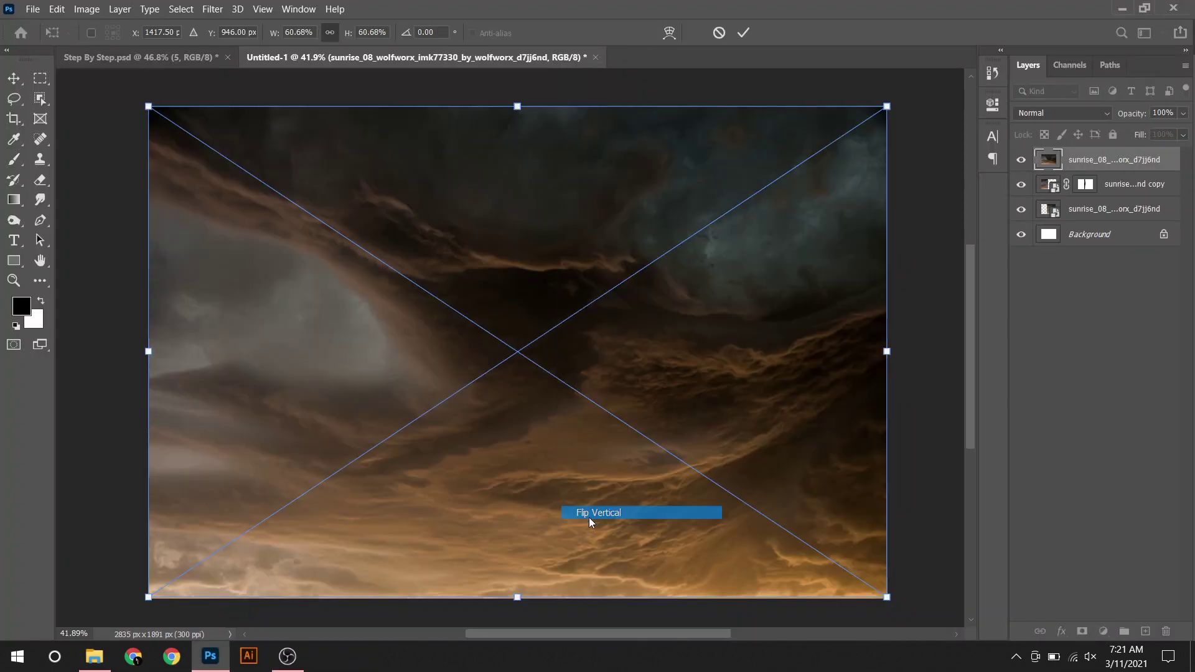
click(589, 512)
click(743, 33)
key(b)
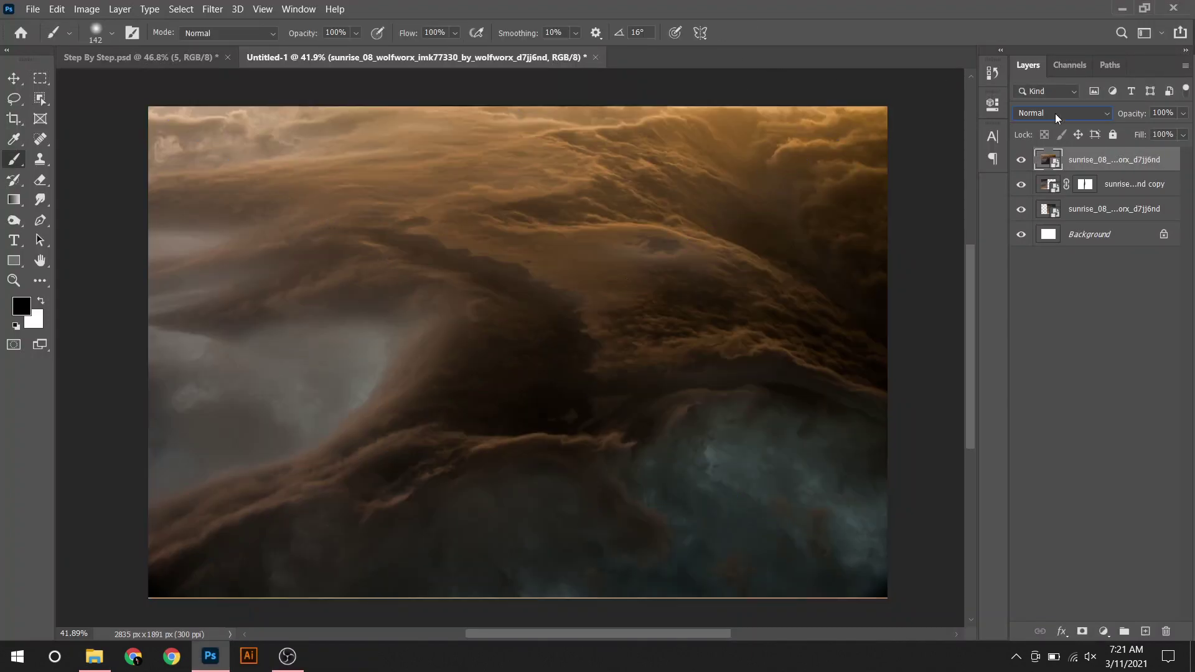
click(1061, 114)
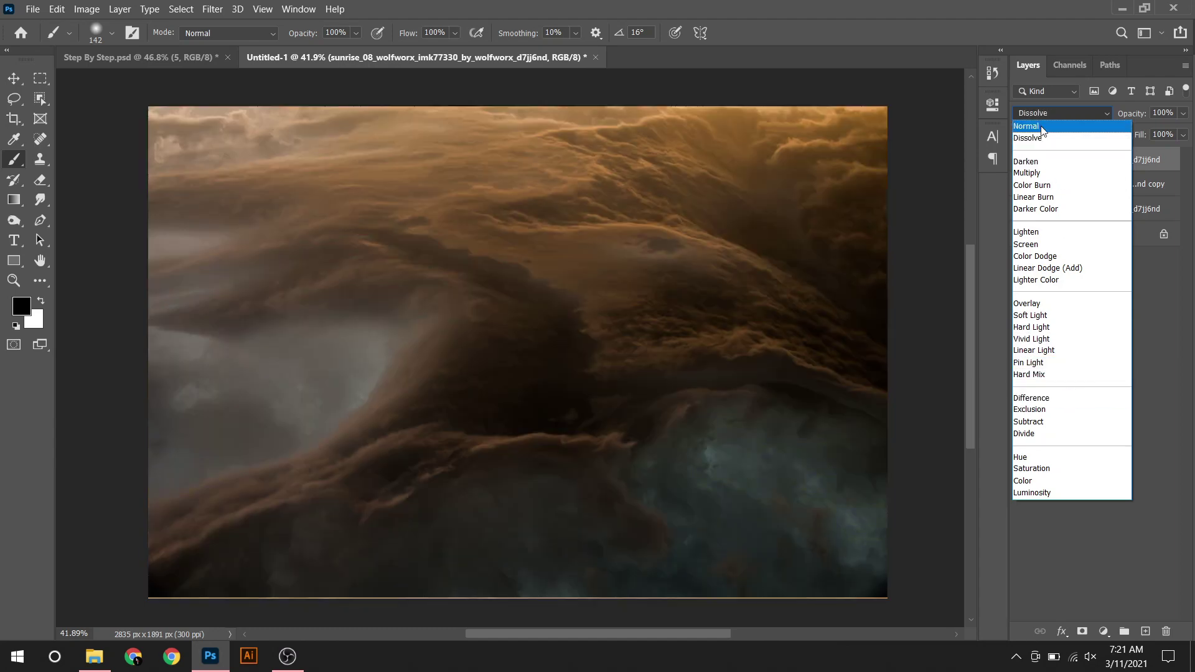
click(1042, 127)
key(v)
drag(741, 240, 741, 253)
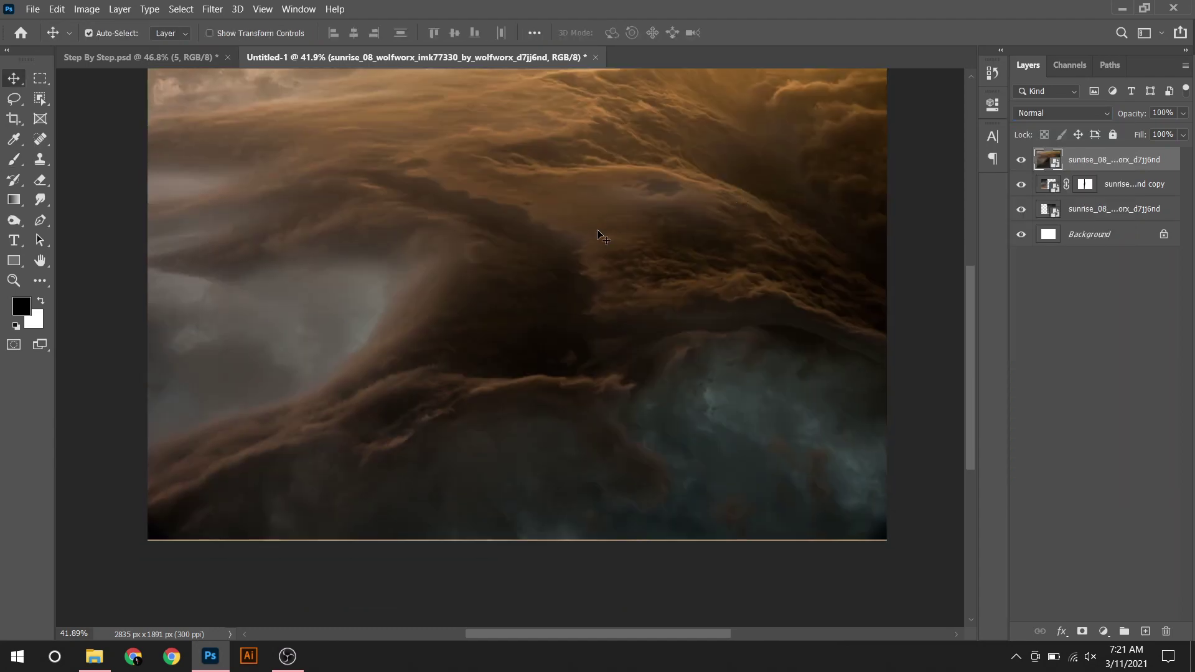
Step: Paint the top copy's mask black and white so the mirrored arch shows through the middle
key(b)
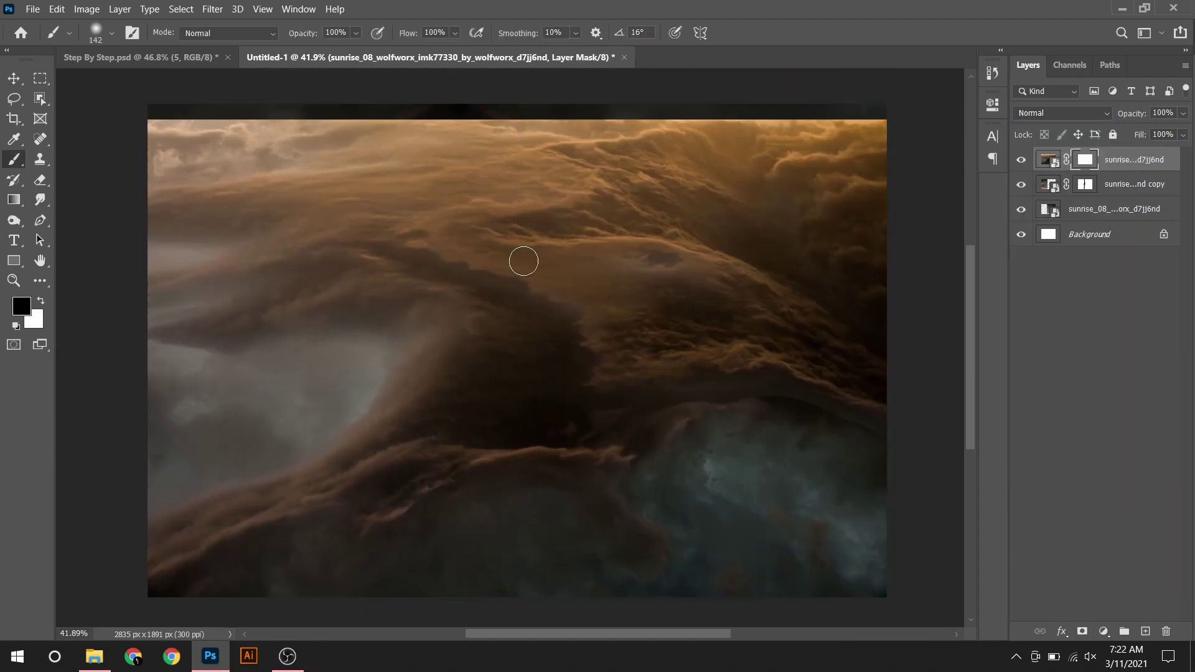
mouse_move(546, 178)
mouse_down()
mouse_move(235, 192)
mouse_move(147, 369)
mouse_up()
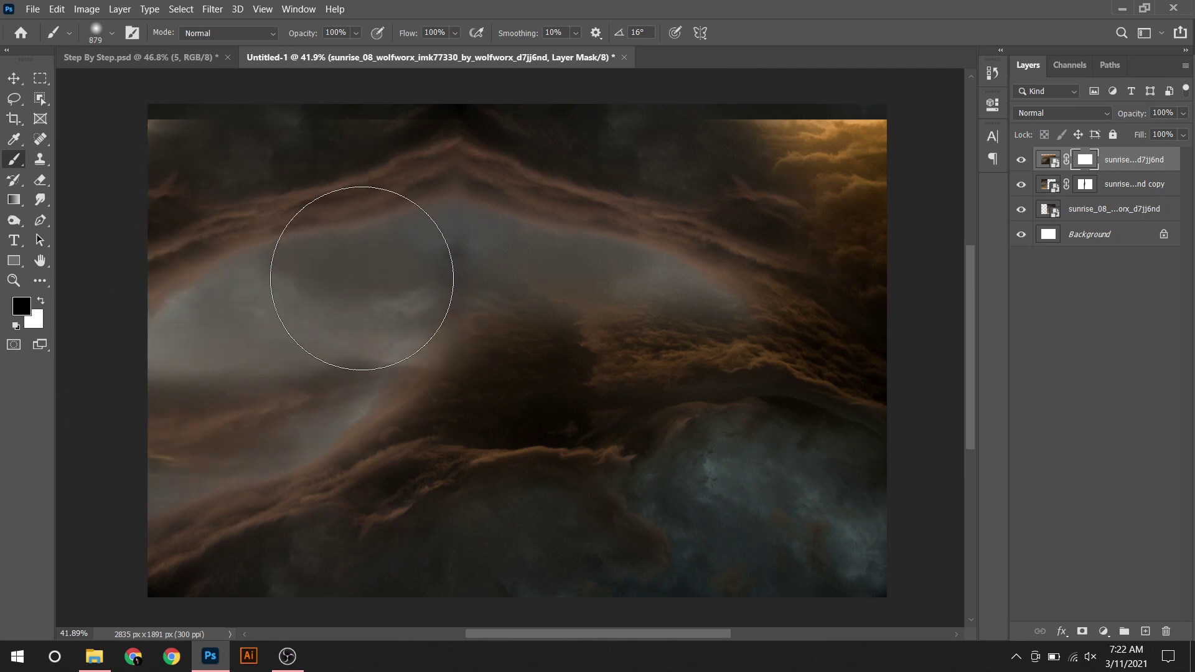
drag(720, 187, 955, 293)
mouse_move(538, 260)
mouse_down()
mouse_move(579, 213)
mouse_move(413, 285)
mouse_up()
key(x)
drag(793, 447, 858, 299)
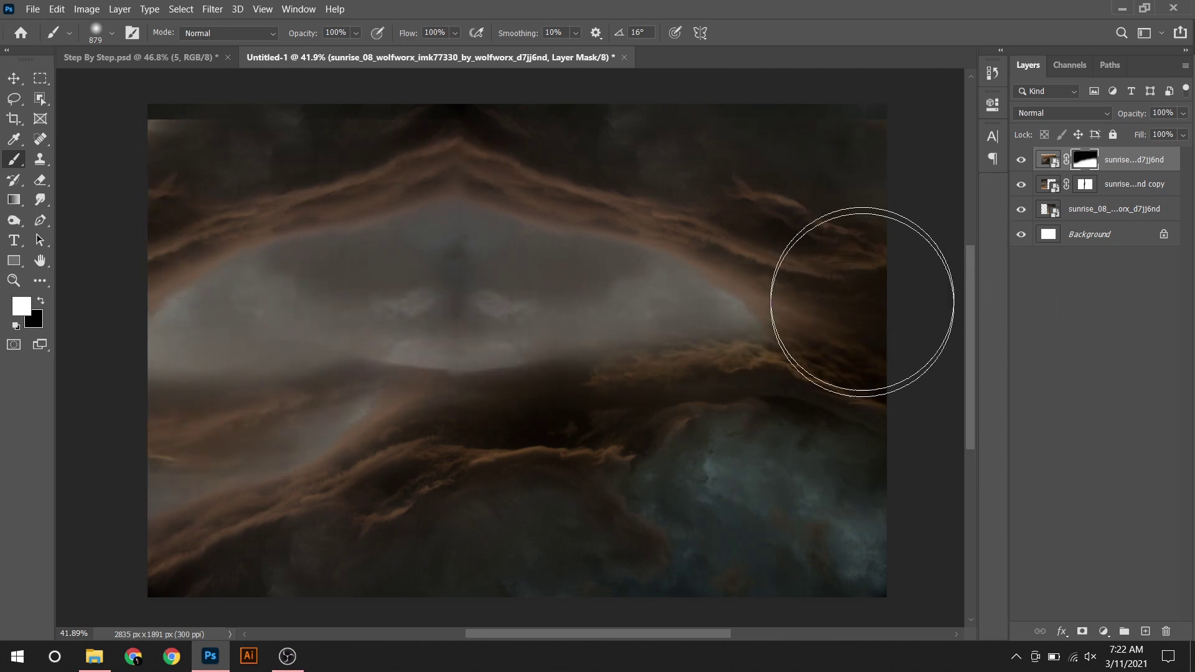
key(x)
drag(813, 248, 813, 214)
key(x)
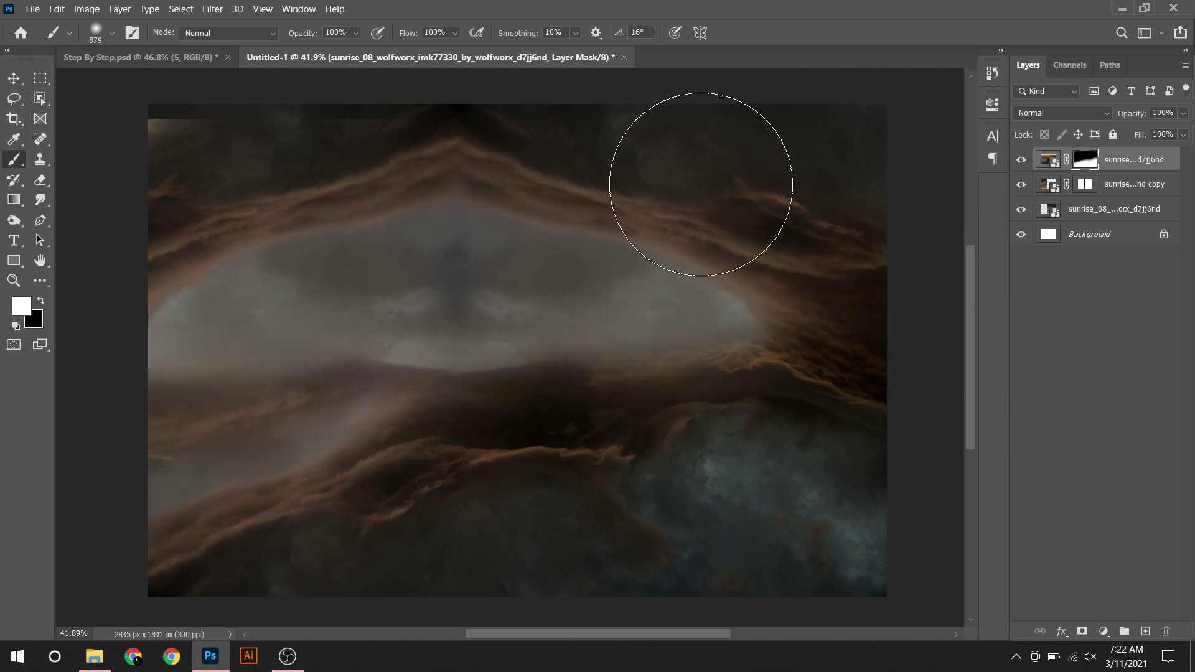
shift+click(1093, 215)
Step: Merge the three cloud layers into one and apply a Lens Blur to it
right_click(1093, 214)
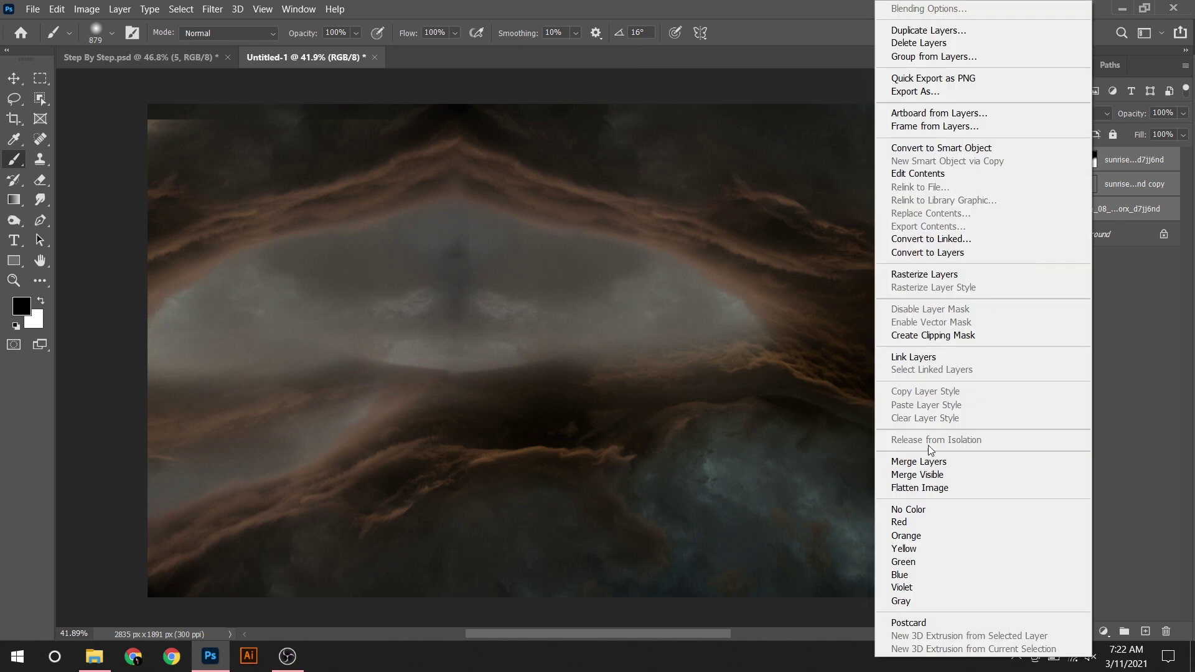
click(926, 461)
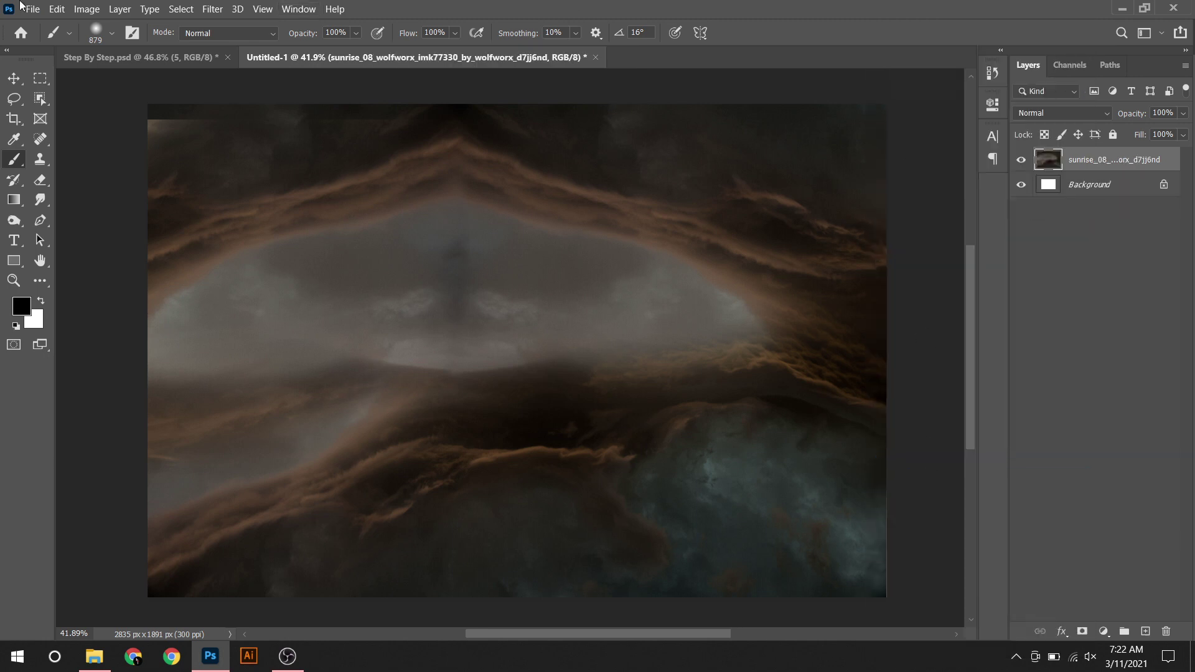
click(212, 9)
click(442, 246)
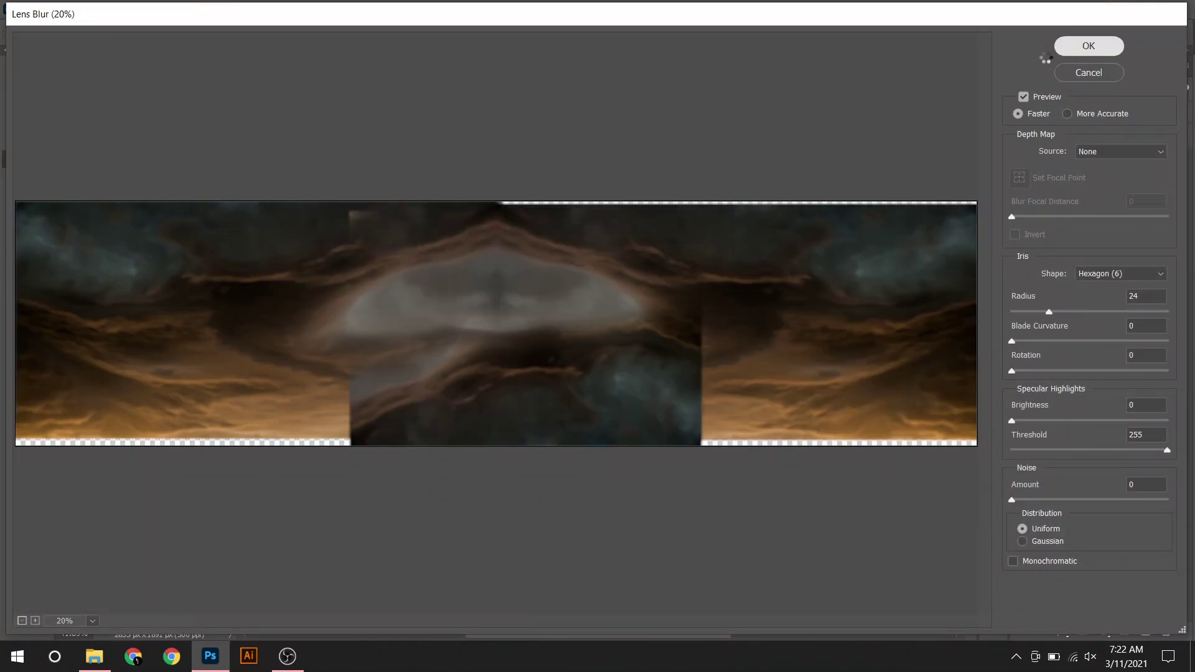
key(Return)
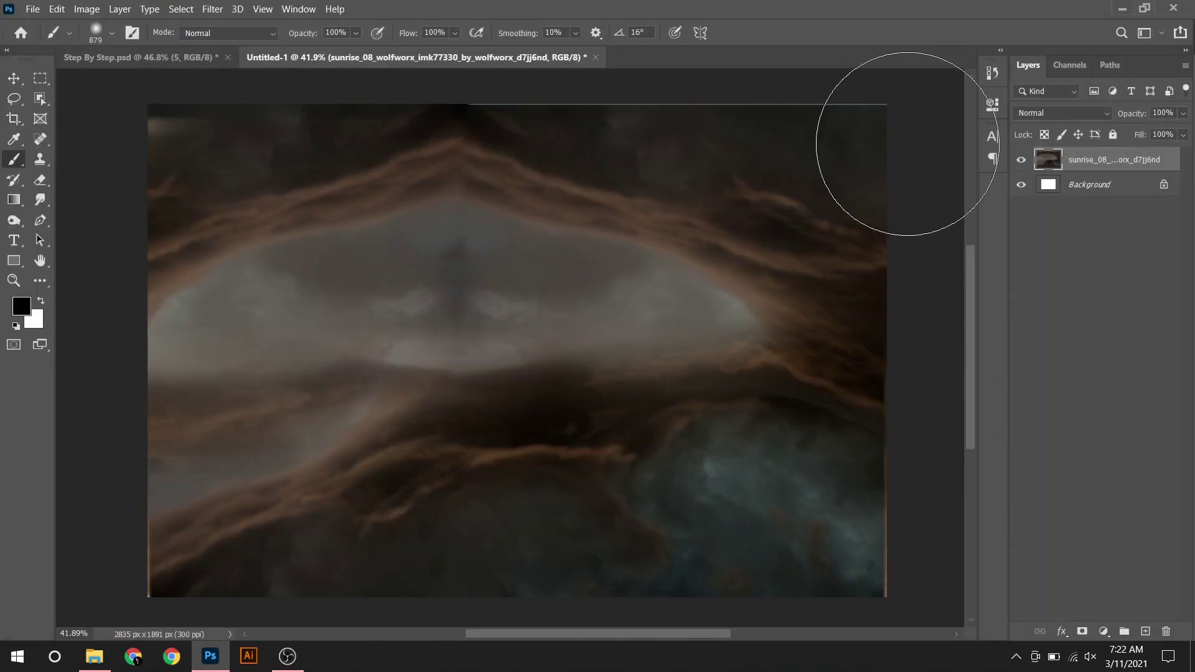
Step: Free-transform the merged clouds, stretching them slightly taller at top and bottom
key(ctrl+t)
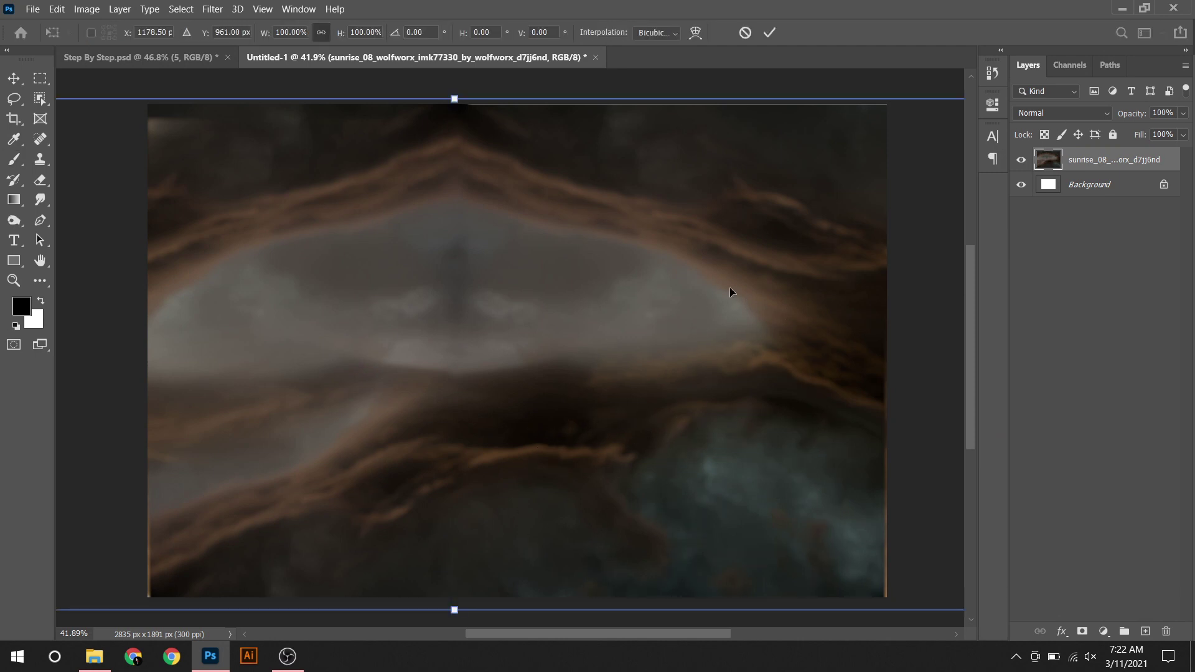
key(ctrl+0)
drag(453, 159, 457, 150)
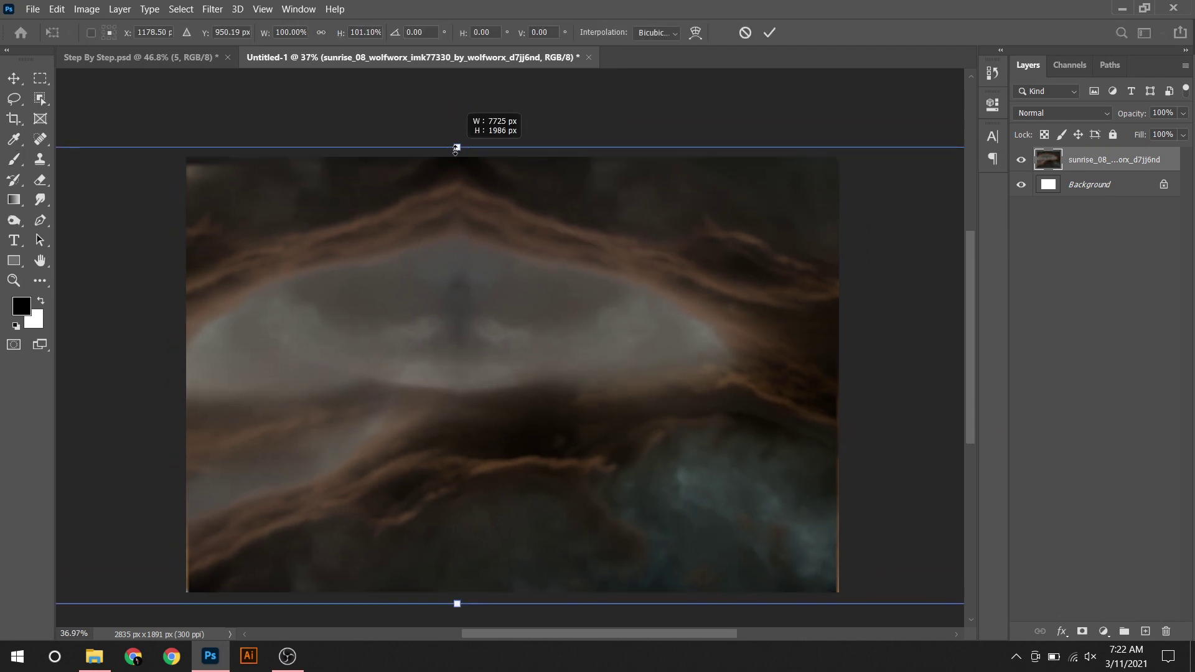
scroll(466, 535, down, 2)
drag(464, 535, 466, 545)
scroll(549, 428, down, 3)
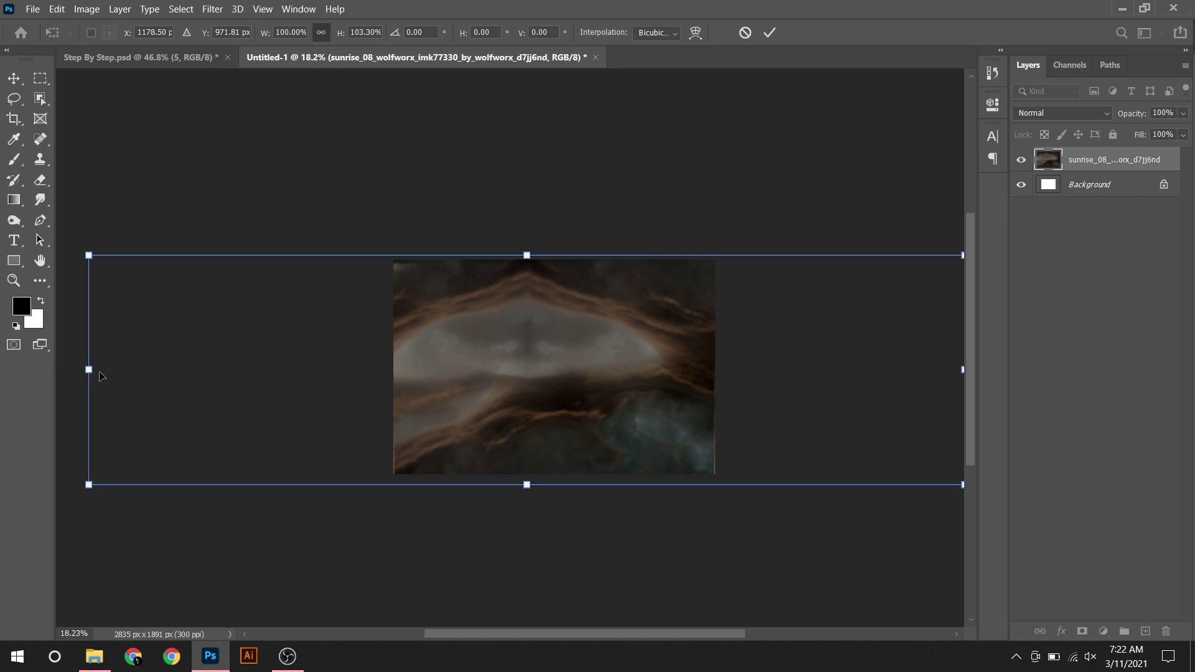
Step: Widen the clouds slightly on both sides and commit the transform
drag(91, 371, 89, 371)
drag(541, 417, 294, 416)
drag(717, 369, 714, 368)
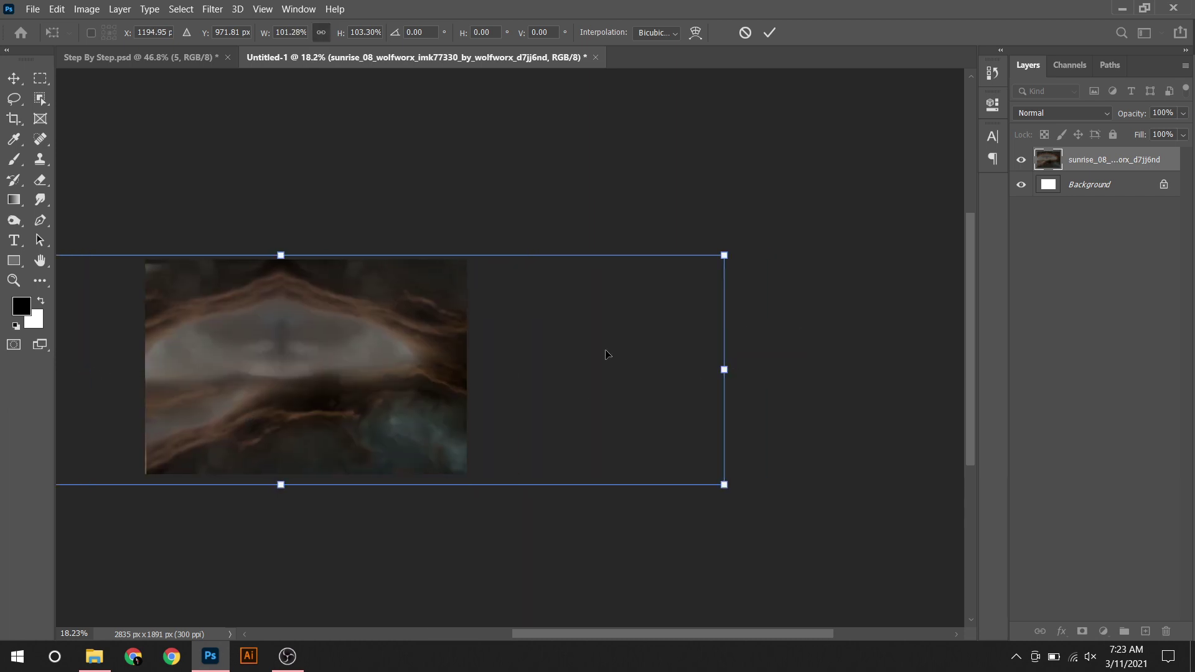
drag(382, 401, 728, 419)
drag(176, 390, 128, 388)
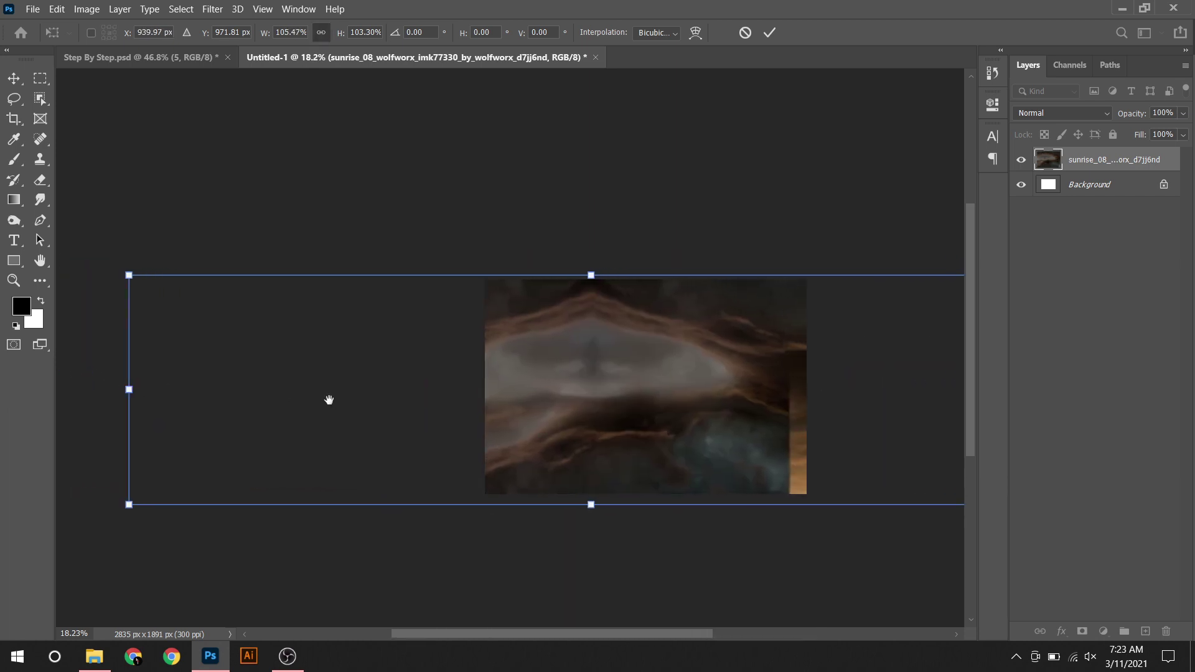
drag(328, 400, 406, 387)
click(769, 33)
key(b)
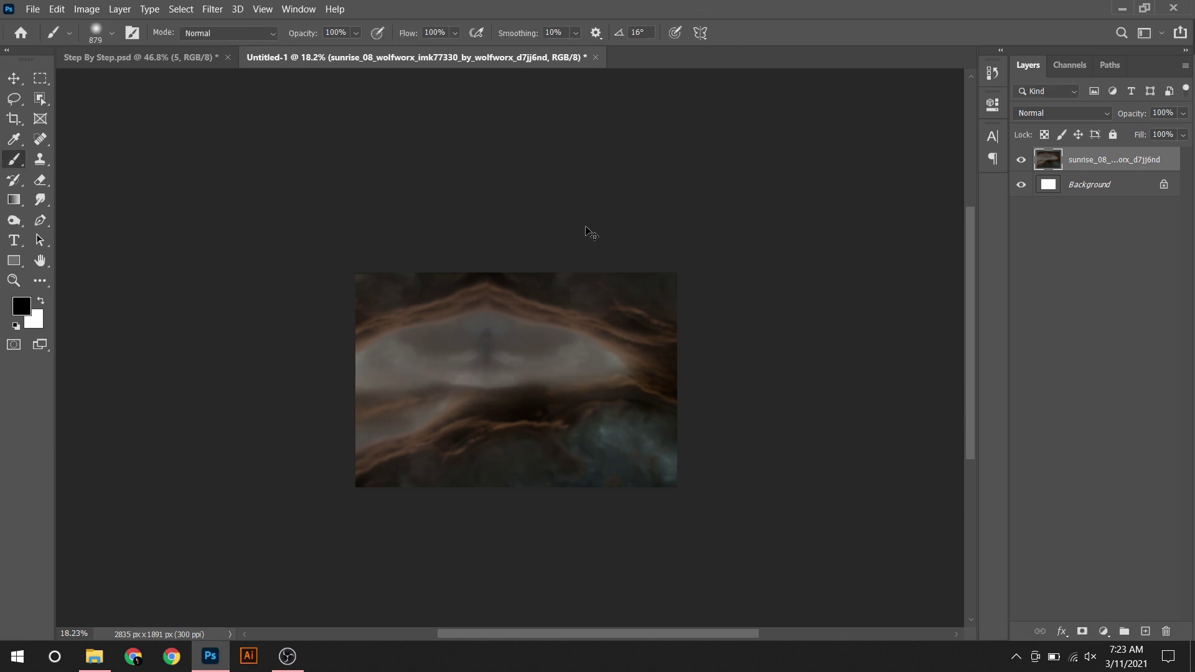
scroll(599, 213, up, 3)
scroll(560, 293, down, 1)
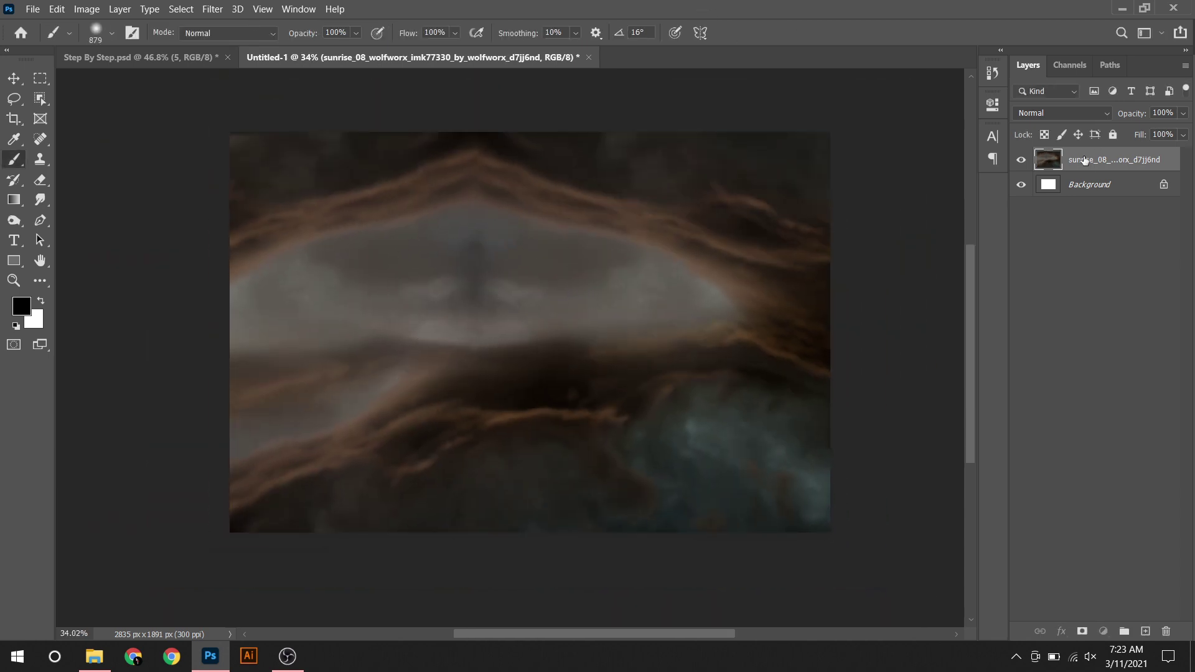
Step: Add a purple-red Color Balance layer and mask it off the middle and bottom
click(1104, 631)
click(1096, 533)
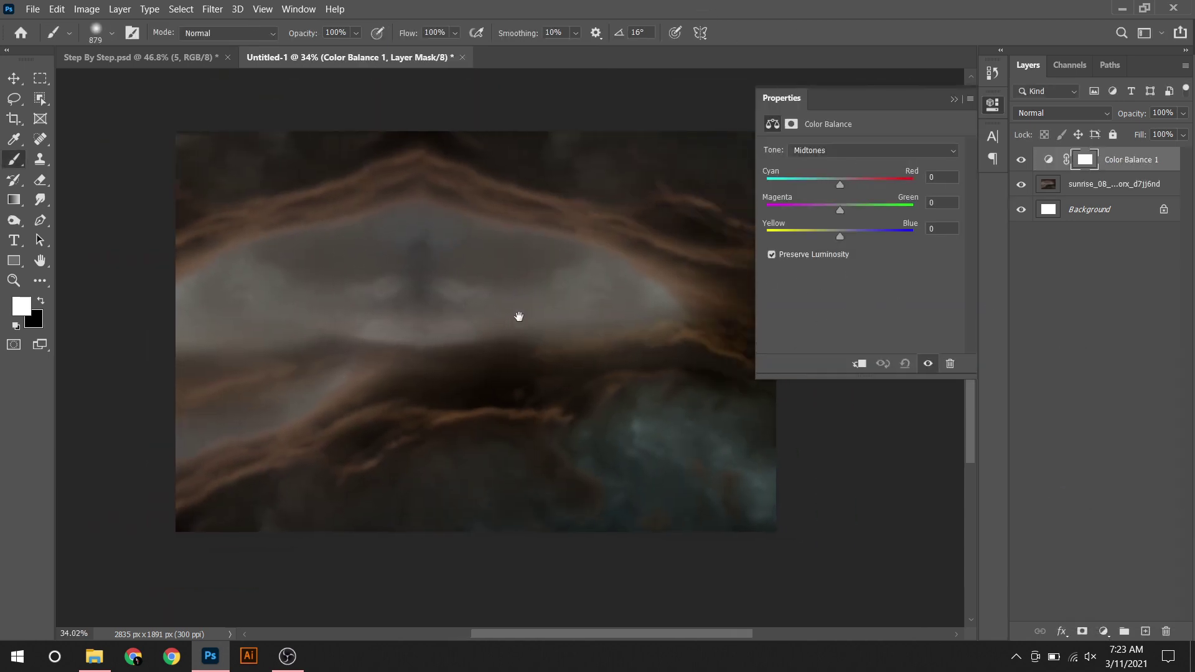
mouse_move(839, 185)
mouse_down()
mouse_move(852, 185)
mouse_move(822, 210)
mouse_move(847, 233)
mouse_up()
click(822, 150)
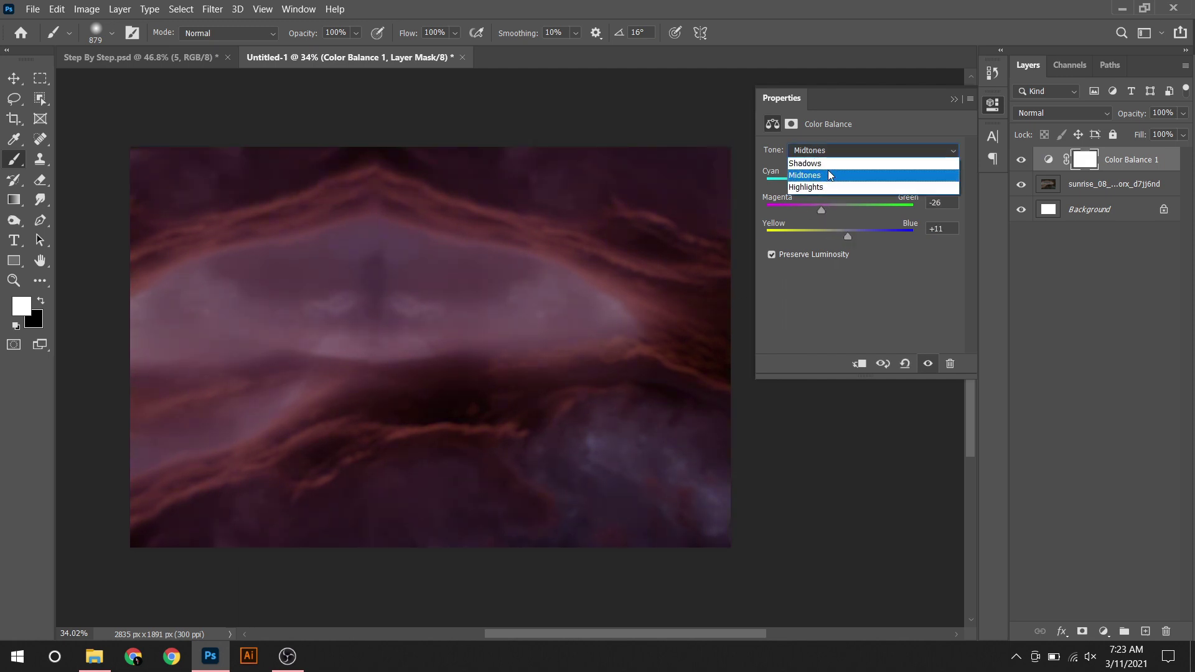
drag(840, 184, 843, 184)
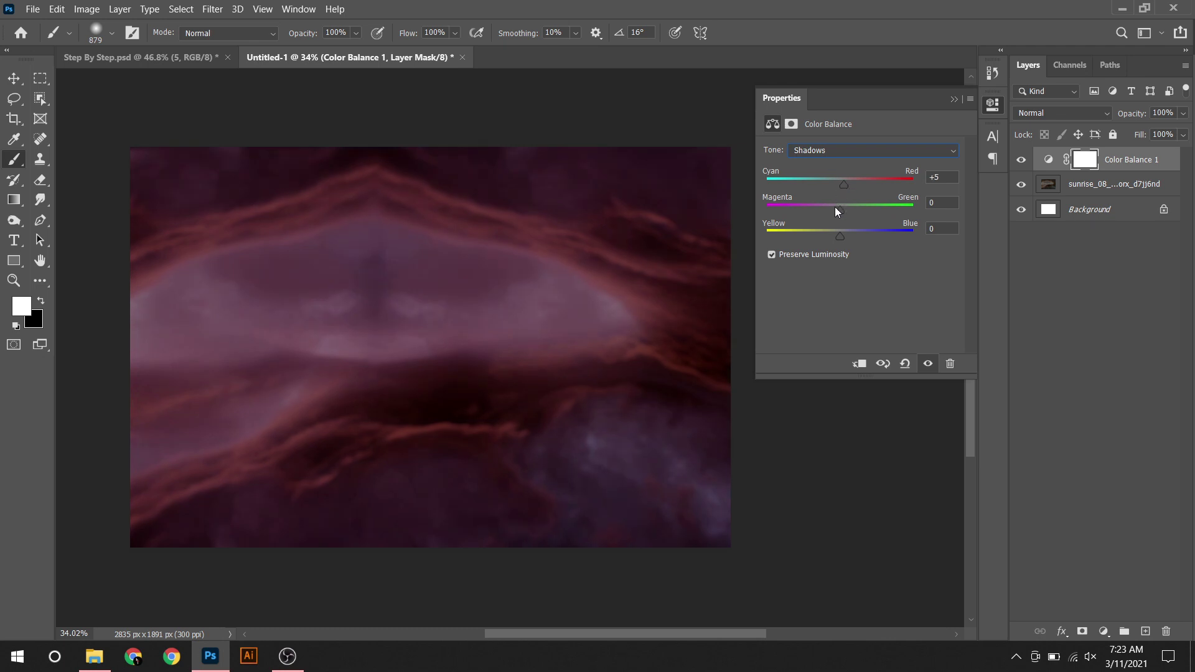
click(836, 208)
drag(840, 236, 842, 236)
click(832, 150)
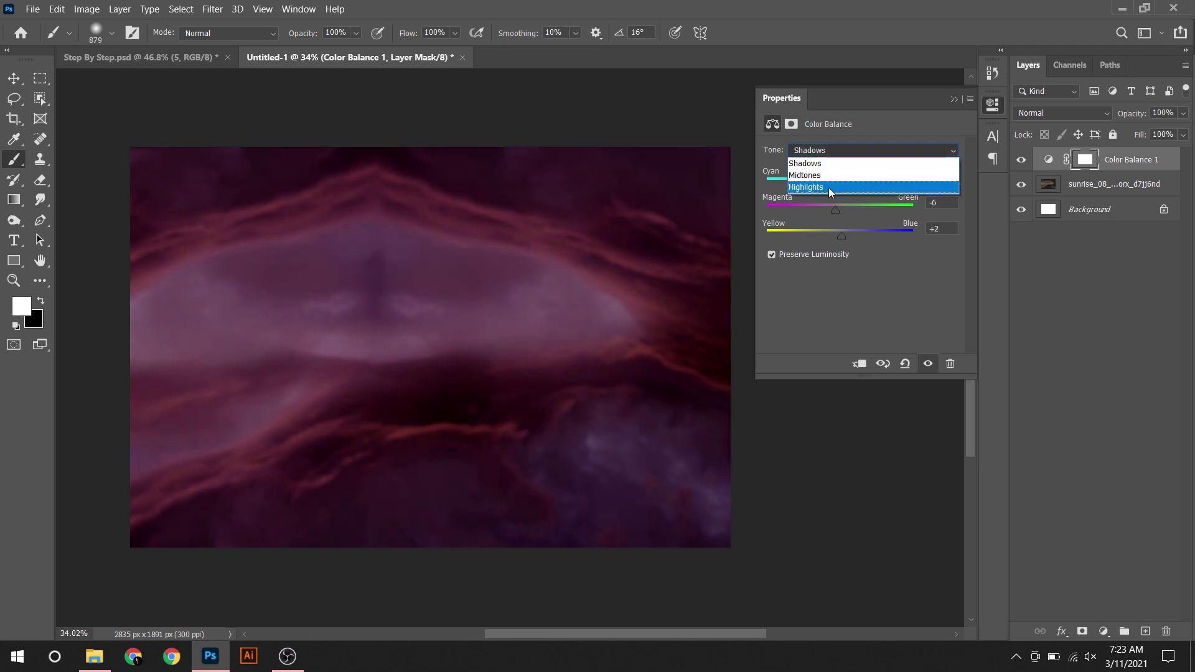
click(951, 100)
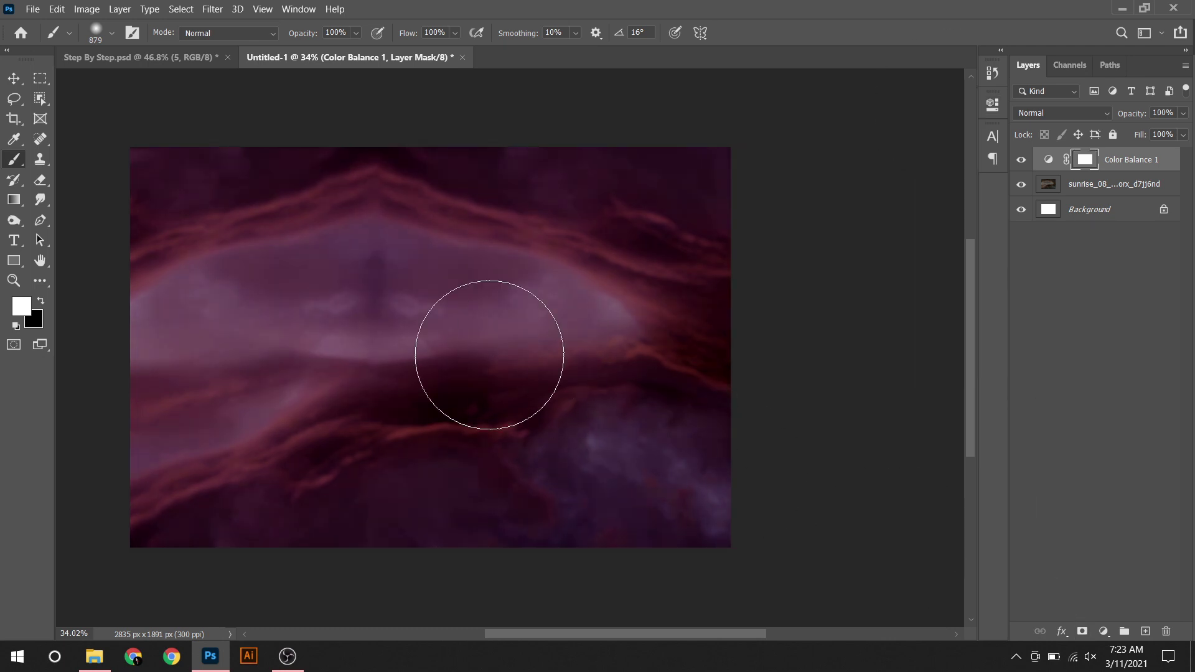
key(bracketright)
key(bracketright)
key(bracketright)
mouse_move(403, 453)
mouse_down()
mouse_move(508, 494)
mouse_move(200, 507)
mouse_move(298, 360)
mouse_move(532, 392)
mouse_up()
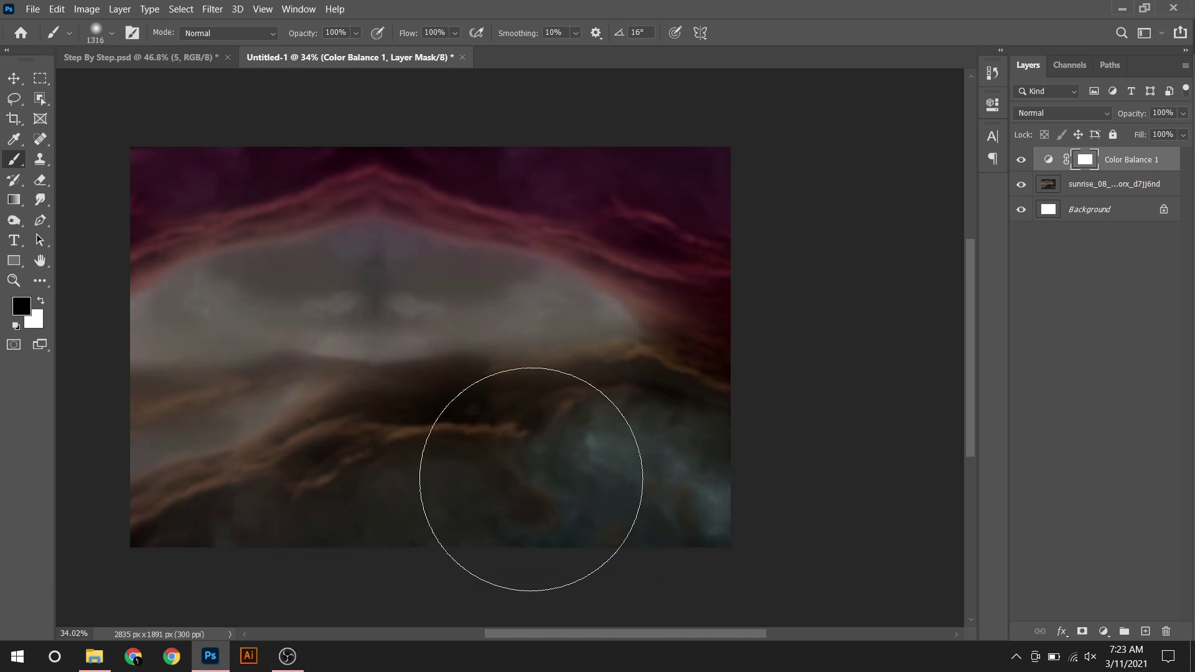
Step: Add a second Color Balance layer pushing midtones blue and shadows cyan-blue
click(1103, 631)
click(1093, 501)
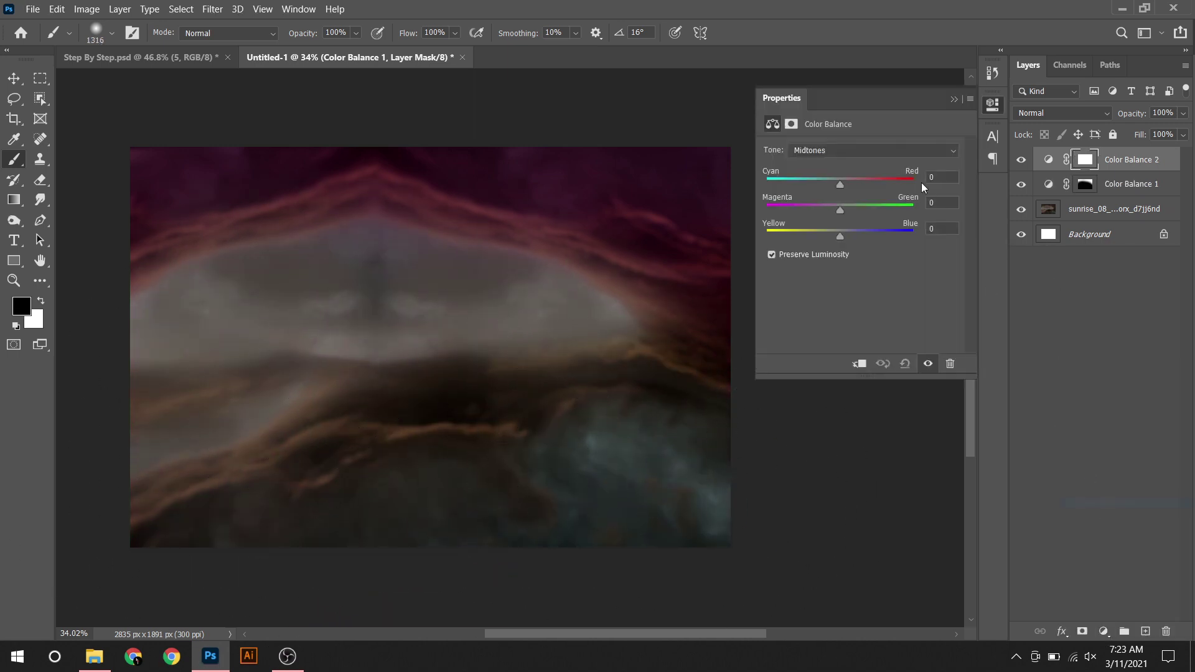
drag(841, 208, 854, 238)
click(877, 151)
click(834, 165)
drag(840, 184, 830, 180)
drag(840, 235, 845, 228)
click(834, 156)
click(838, 182)
click(954, 99)
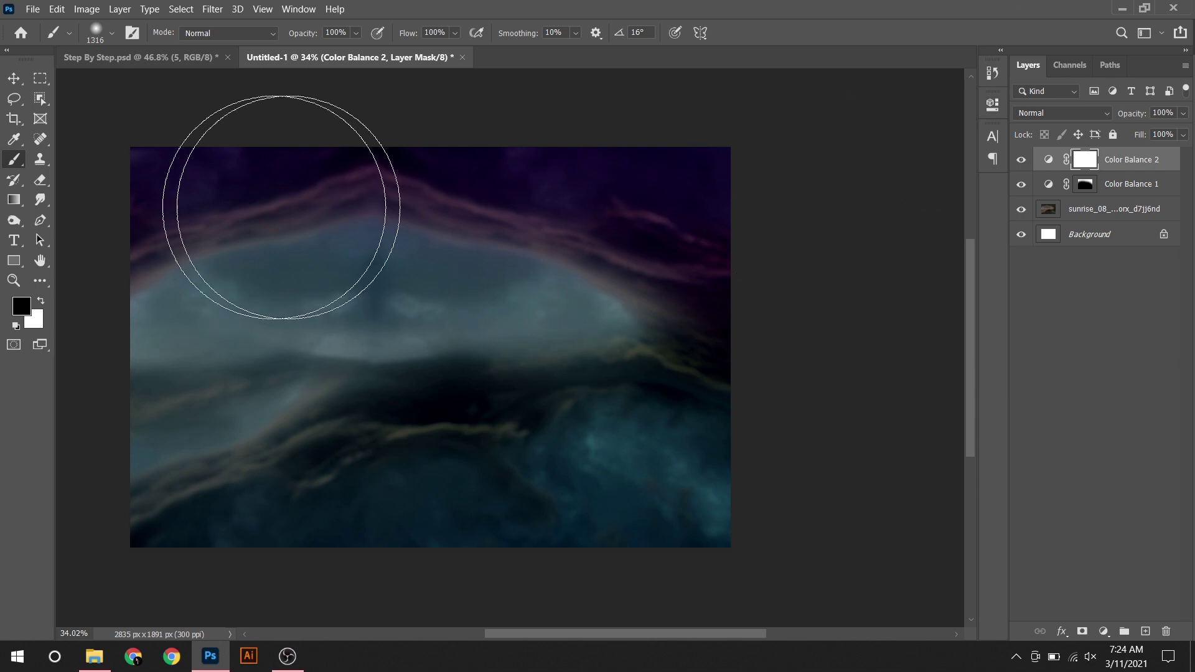
Step: Mask the blue tint off the upper half while keeping it in the upper middle
drag(256, 192, 224, 168)
key(x)
mouse_move(240, 346)
mouse_down()
mouse_move(432, 366)
mouse_move(507, 357)
mouse_up()
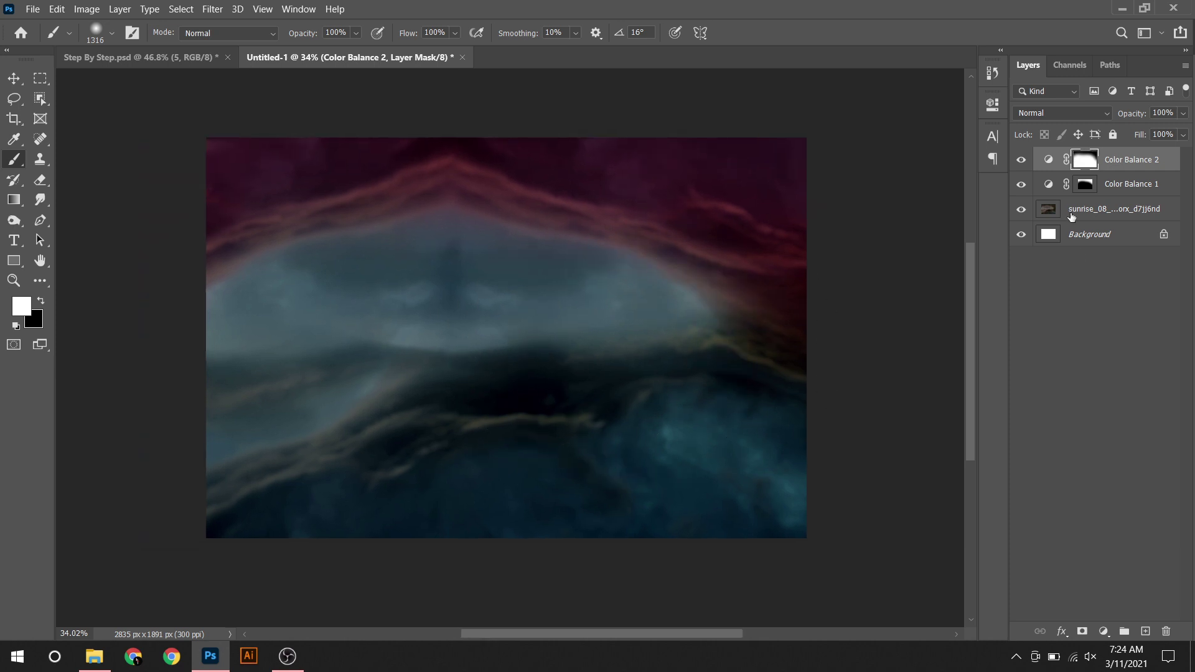
Step: Add a bright blue Solid Color fill layer in Soft Light blend mode
click(1104, 631)
click(1096, 356)
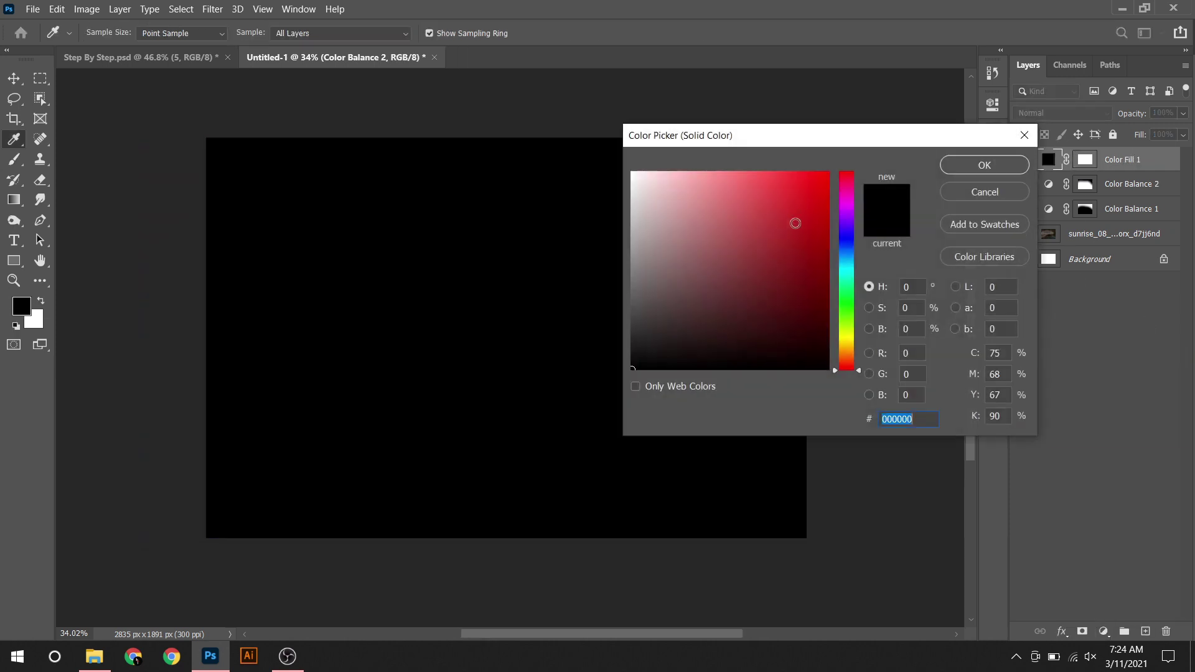
drag(802, 179, 803, 151)
click(980, 166)
click(1052, 113)
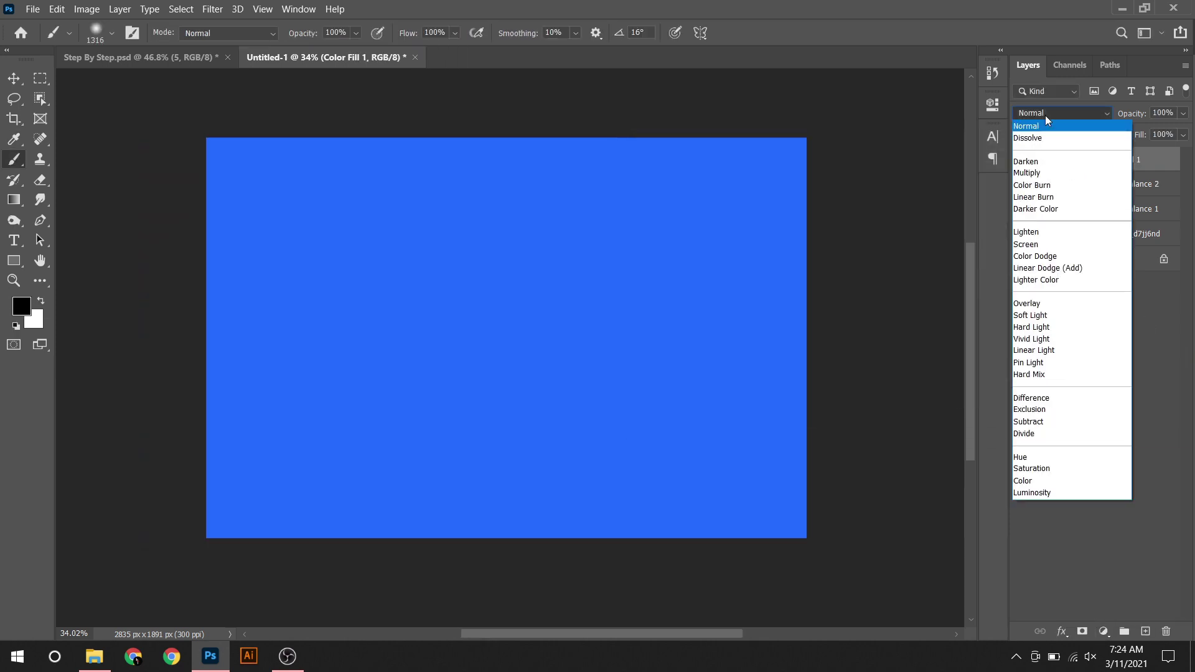
click(1053, 315)
Step: Invert the blue fill's mask, paint it back in on the left, and lower its opacity
click(1085, 160)
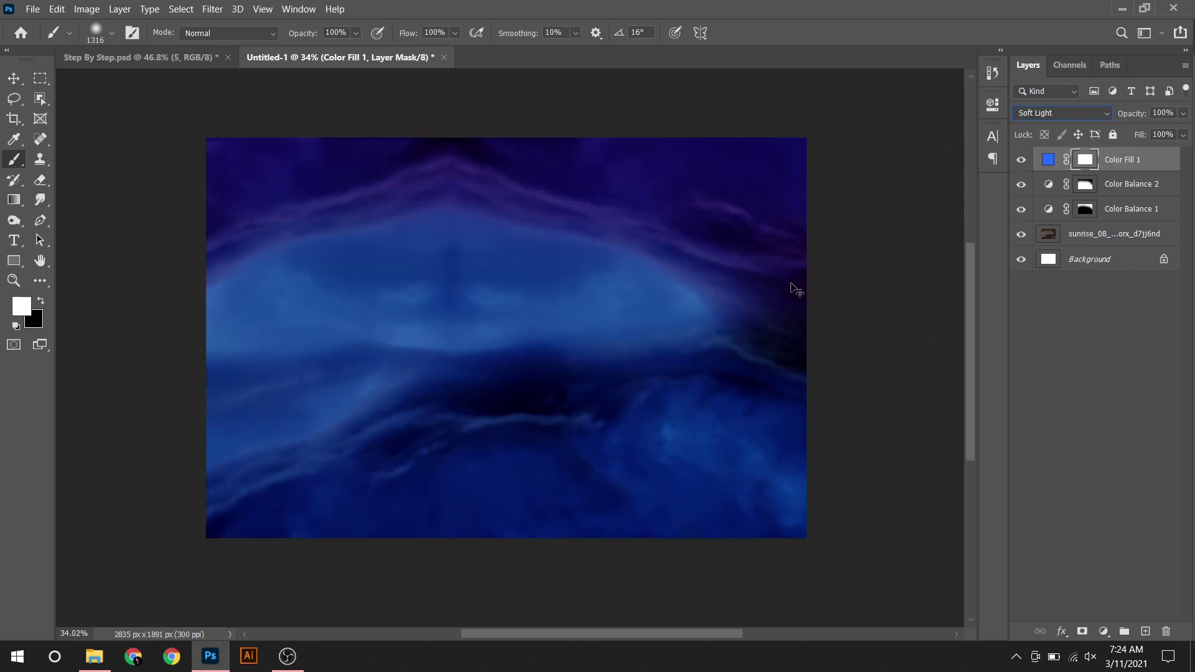
key(ctrl+i)
key(x)
key(bracketleft)
mouse_move(267, 311)
mouse_down()
mouse_move(406, 296)
mouse_move(592, 299)
mouse_move(790, 472)
mouse_move(226, 555)
mouse_up()
text(33)
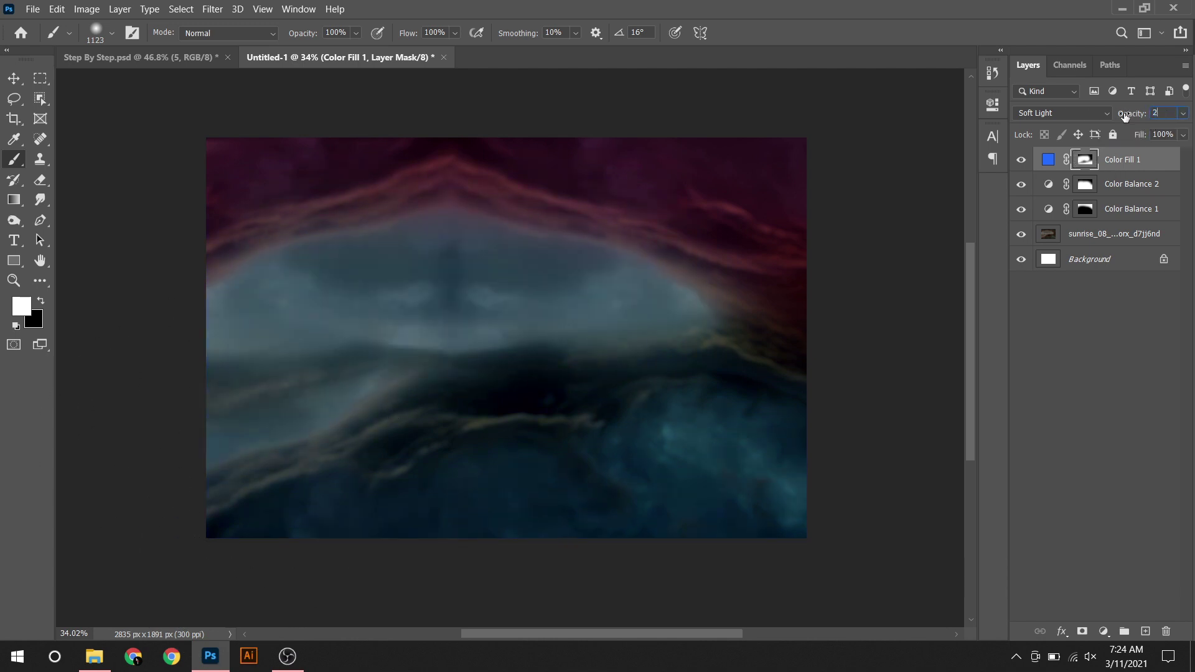
click(1103, 631)
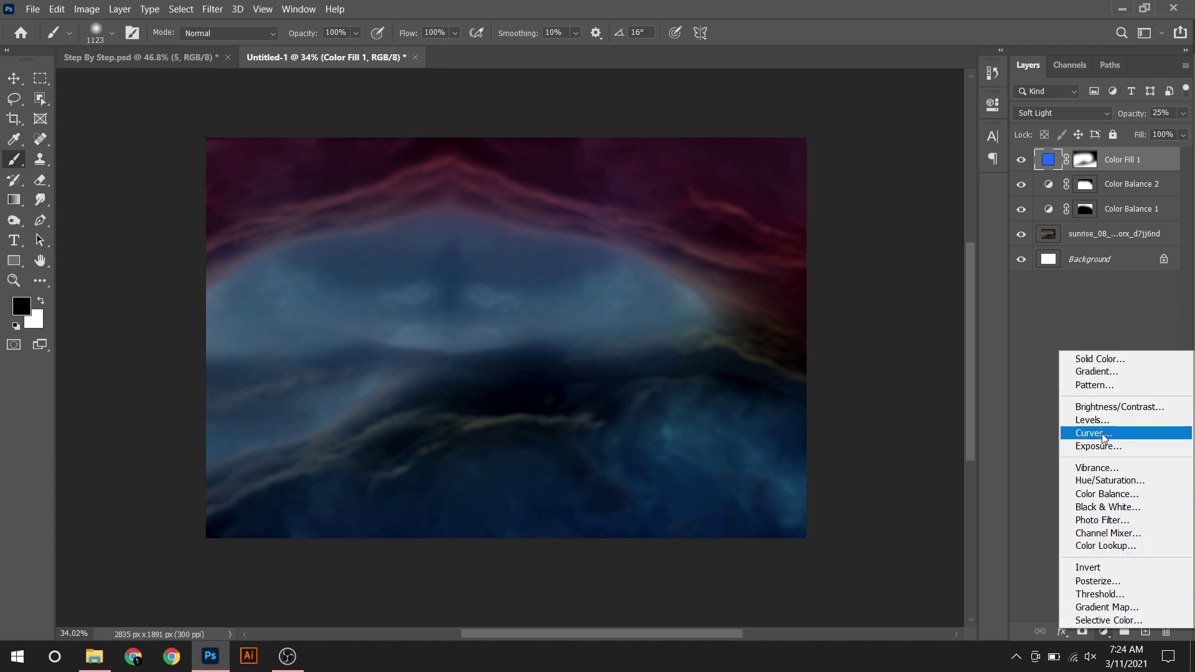
Step: Add a darkening Curves layer and a Levels layer, both with inverted masks
click(1093, 432)
drag(877, 275, 877, 269)
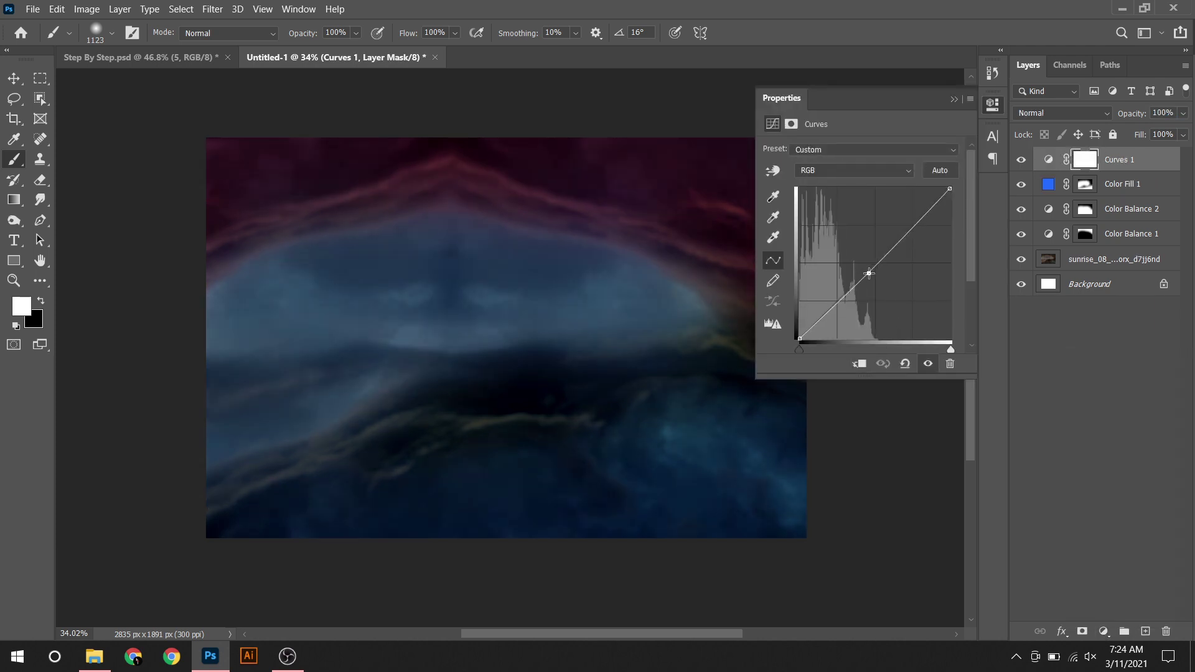
click(967, 101)
key(ctrl+i)
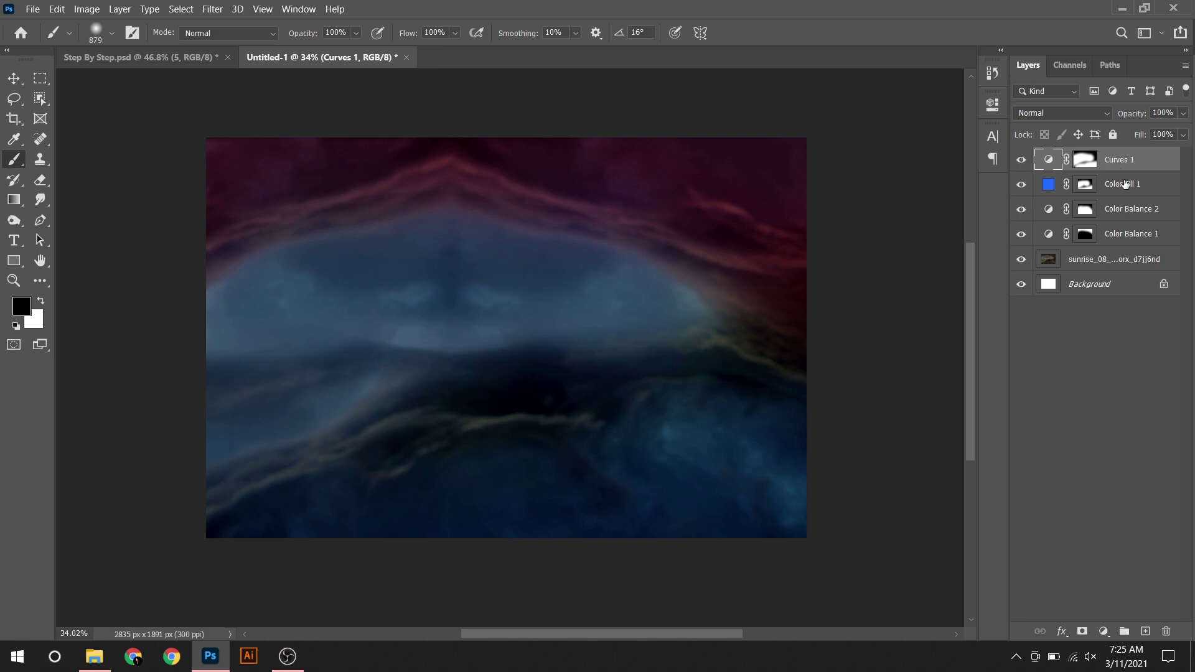
click(1103, 631)
click(1083, 418)
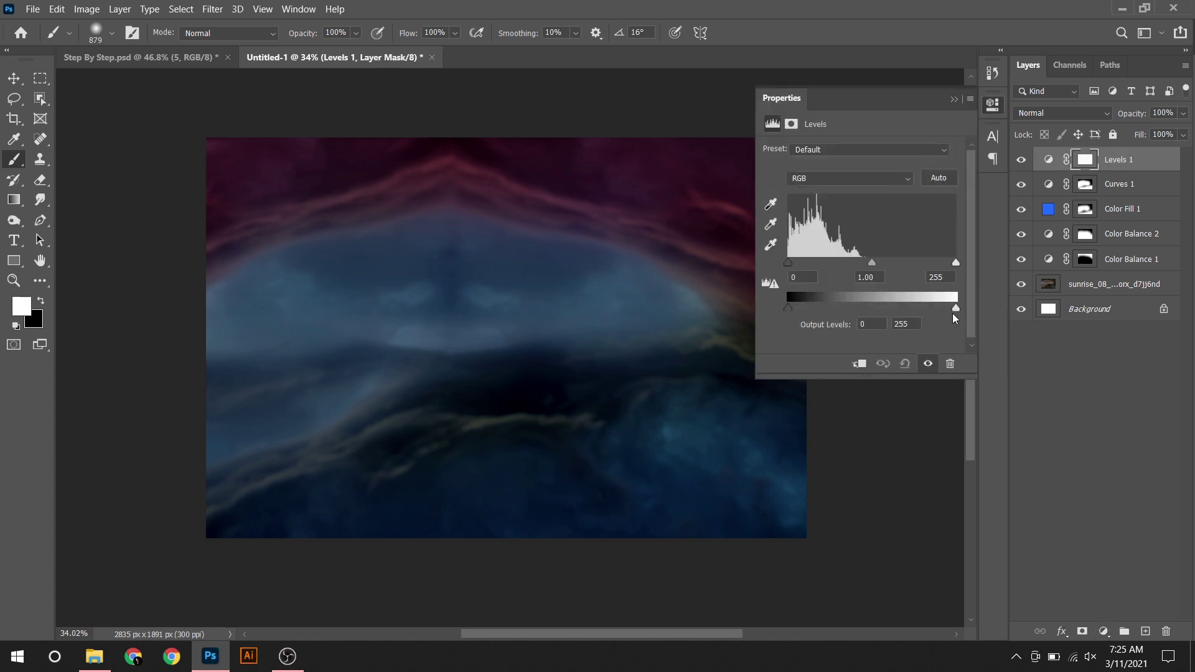
key(ctrl+i)
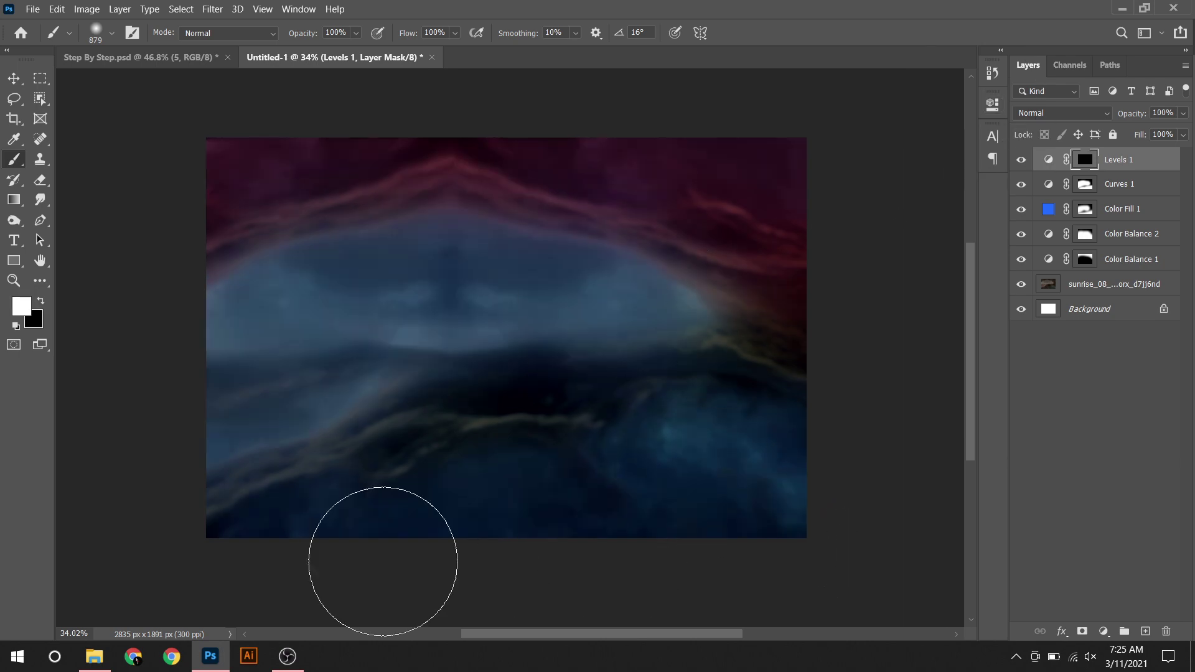
Step: Open the photo of the woman holding a clock in Photoshop
key(ctrl+0)
click(211, 656)
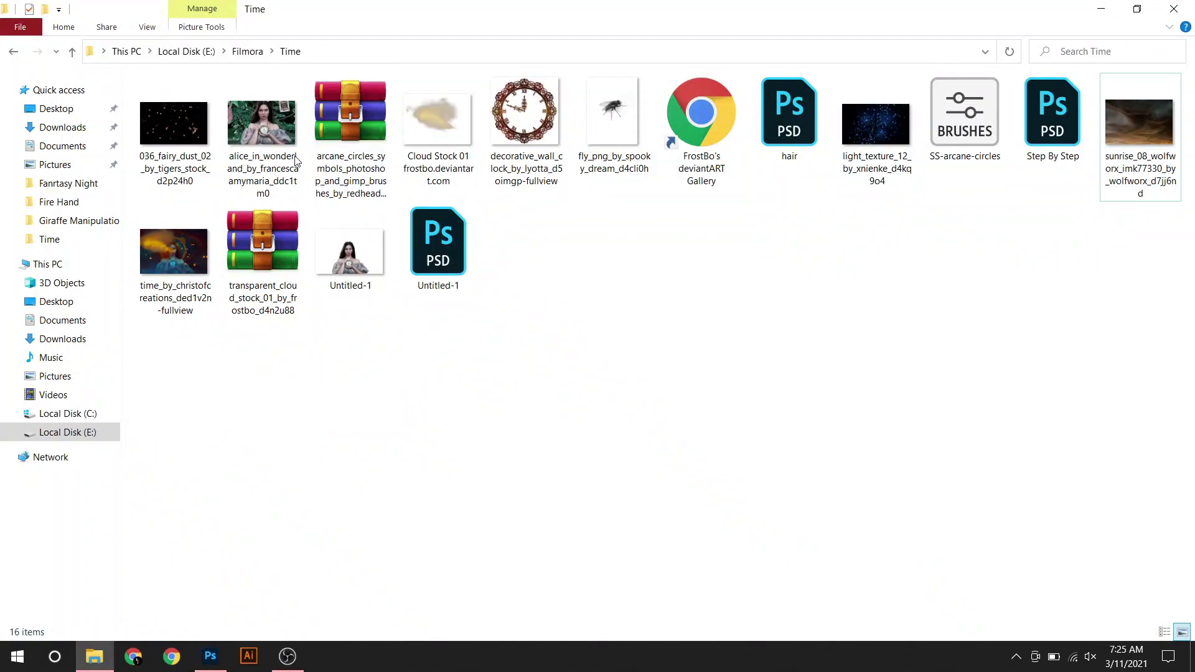
drag(215, 669, 560, 57)
key(w)
key(x)
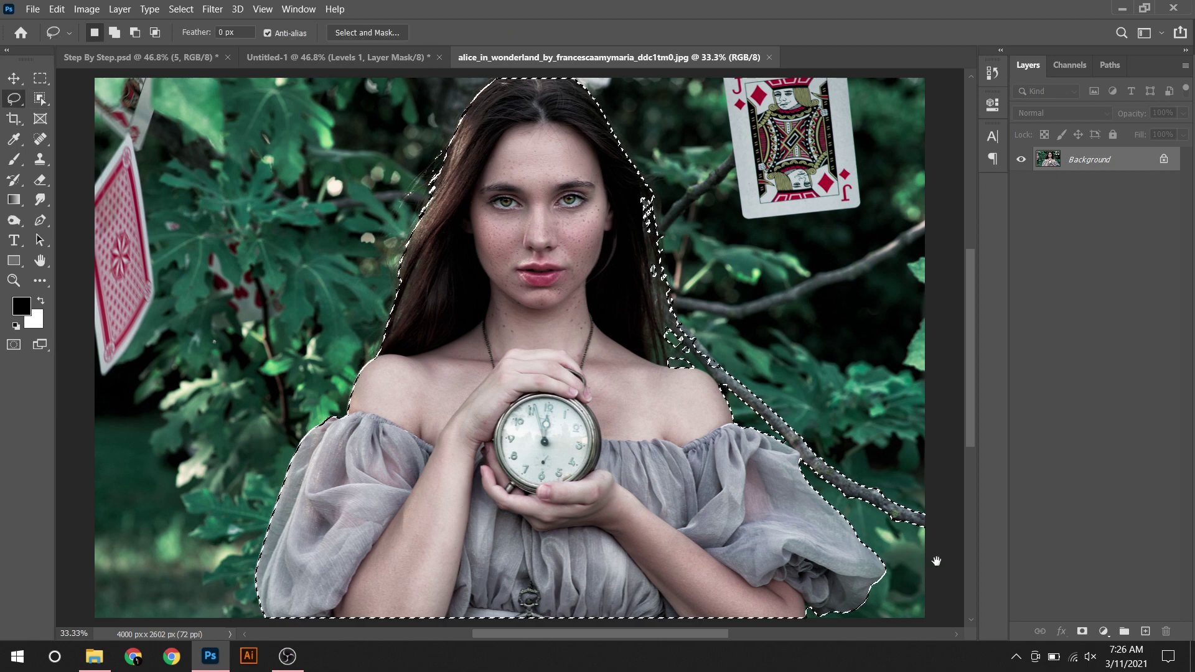
Step: Select the woman as the subject, trimming the hair background and branch out of the selection
key(l)
scroll(684, 293, up, 3)
scroll(685, 293, up, 3)
drag(507, 237, 471, 372)
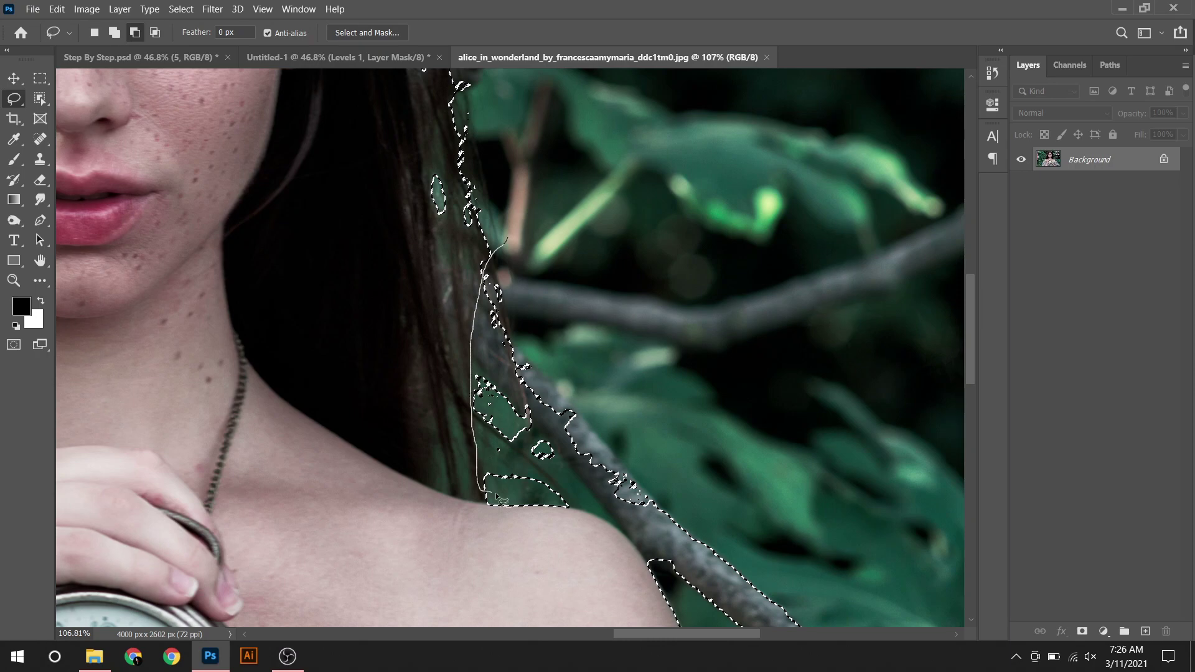
drag(711, 389, 716, 392)
scroll(716, 392, down, 3)
drag(423, 301, 402, 339)
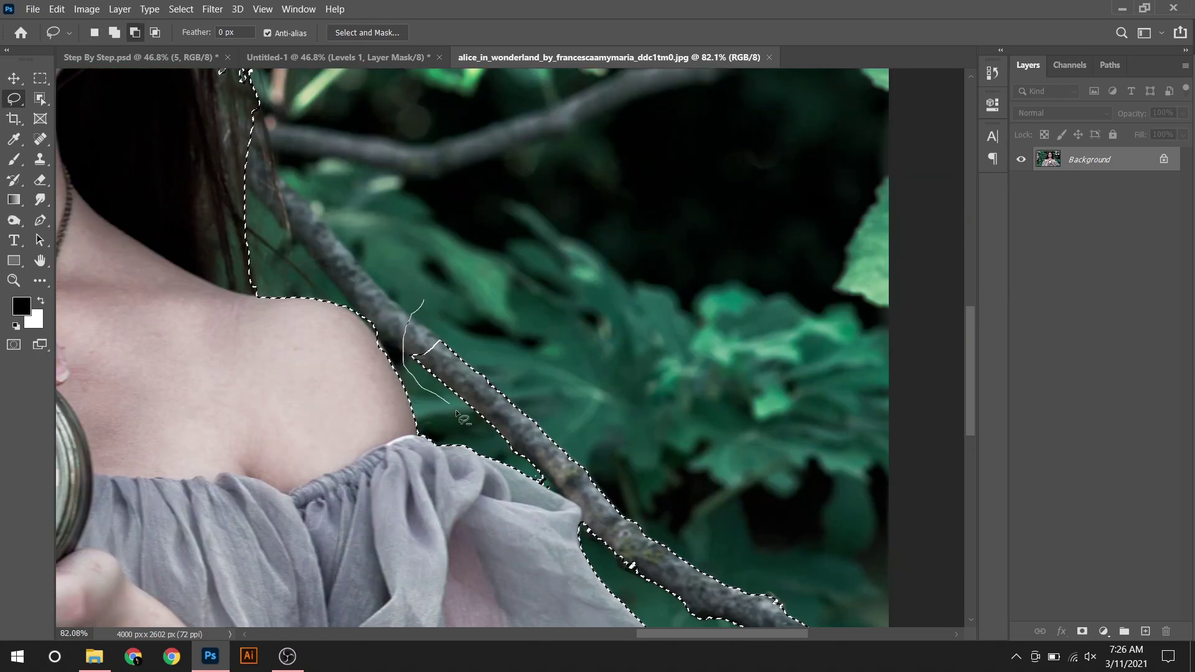
scroll(460, 417, up, 2)
drag(460, 417, 565, 254)
scroll(468, 321, up, 3)
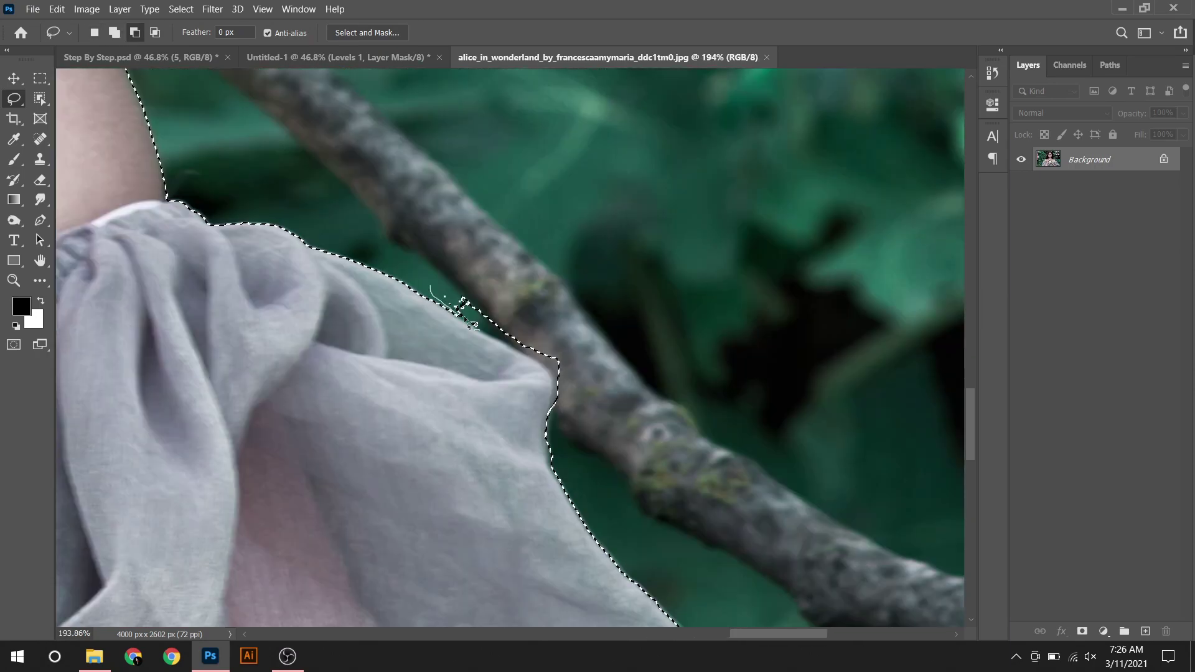
drag(465, 321, 466, 321)
scroll(663, 410, up, 3)
scroll(663, 409, left, 3)
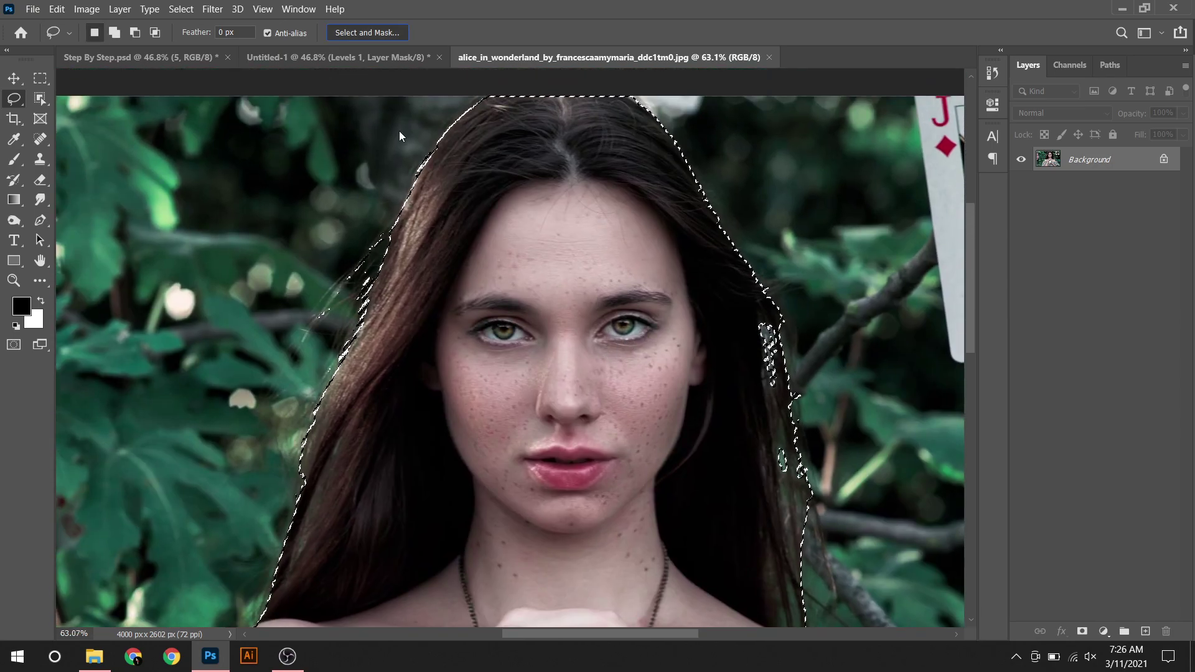
Step: Refine the woman's cutout in Select and Mask and drag her into the composite
key(ctrl+alt+r)
scroll(513, 190, down, 2)
drag(532, 133, 518, 204)
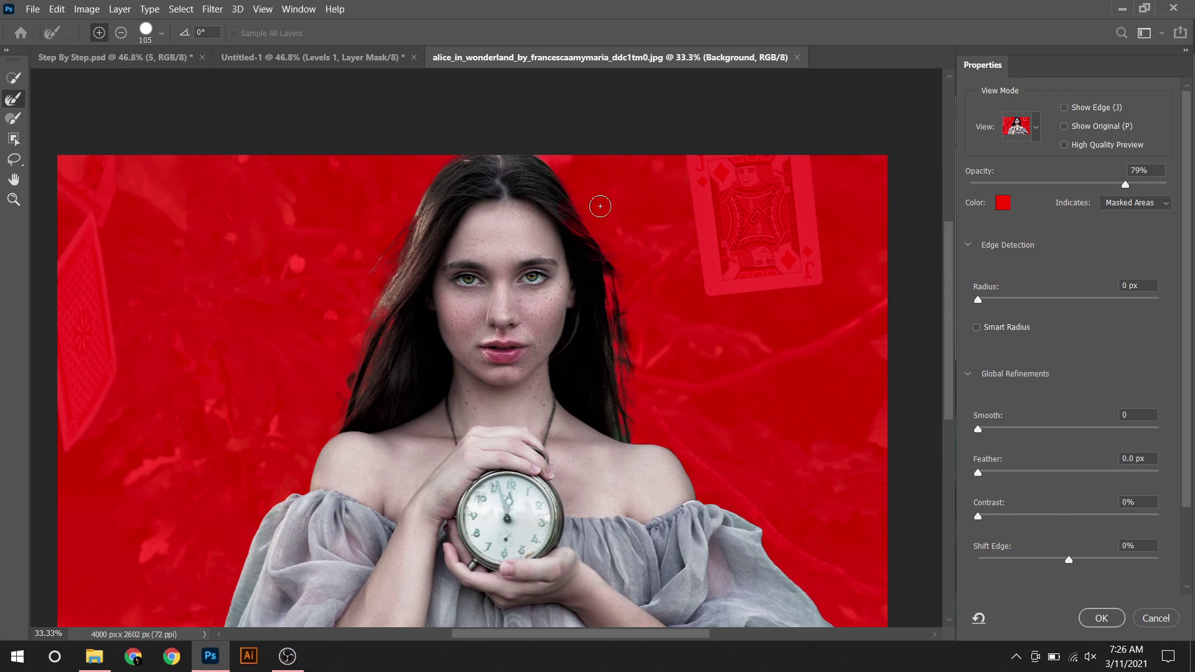
click(1102, 618)
drag(566, 237, 438, 249)
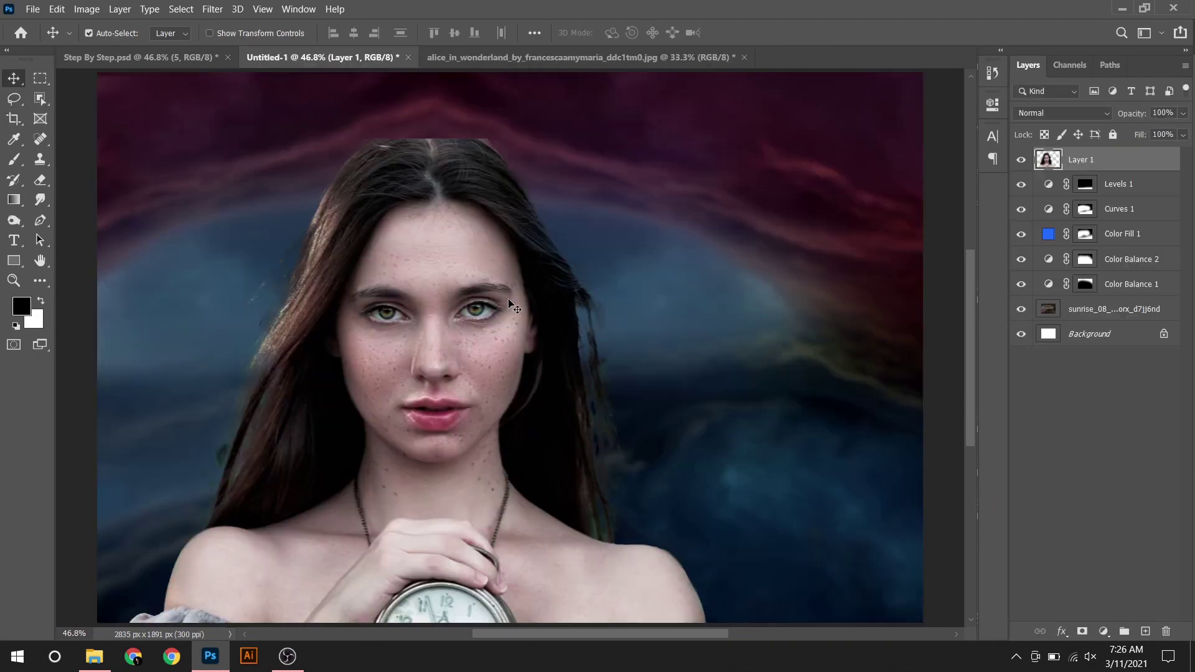
Step: Scale the woman to about 54% and nudge her slightly right, low in the scene
key(ctrl+t)
mouse_move(439, 133)
mouse_down()
mouse_move(525, 322)
mouse_move(561, 267)
mouse_move(532, 322)
mouse_up()
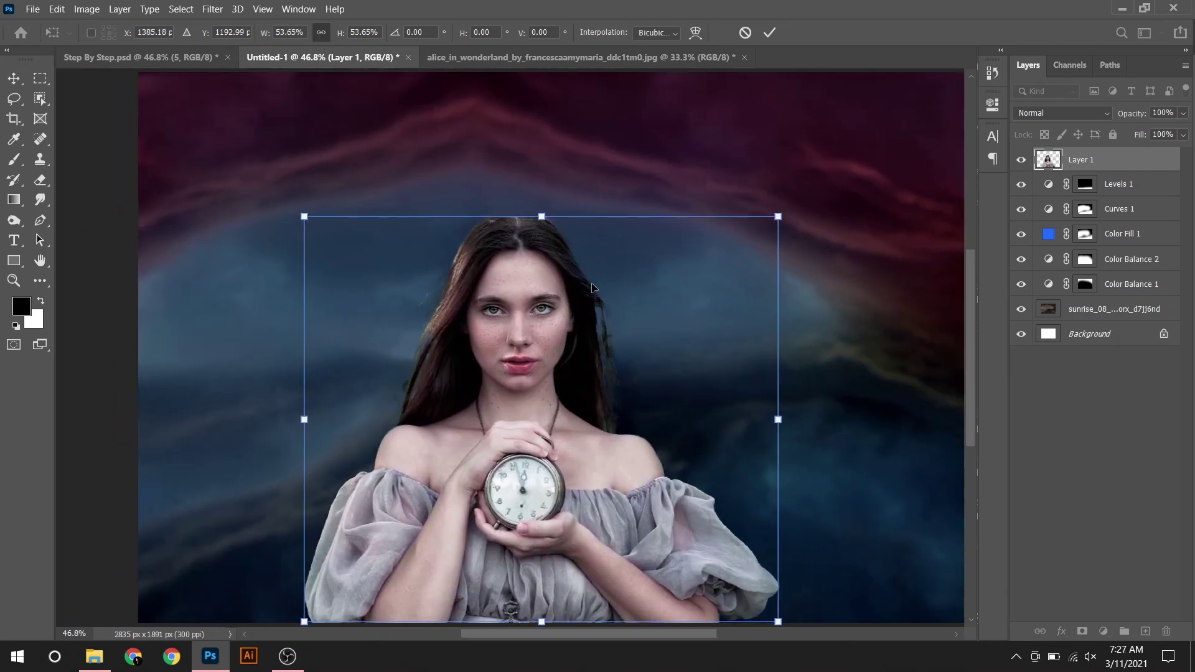
key(Return)
scroll(770, 249, right, 2)
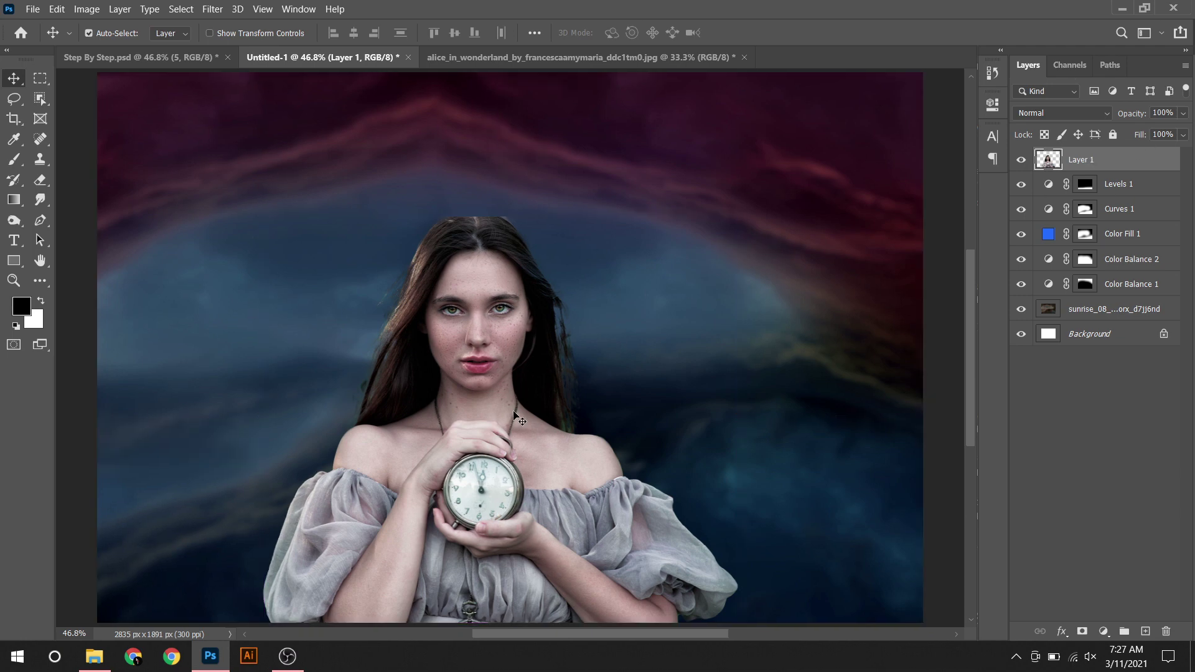
drag(514, 413, 524, 416)
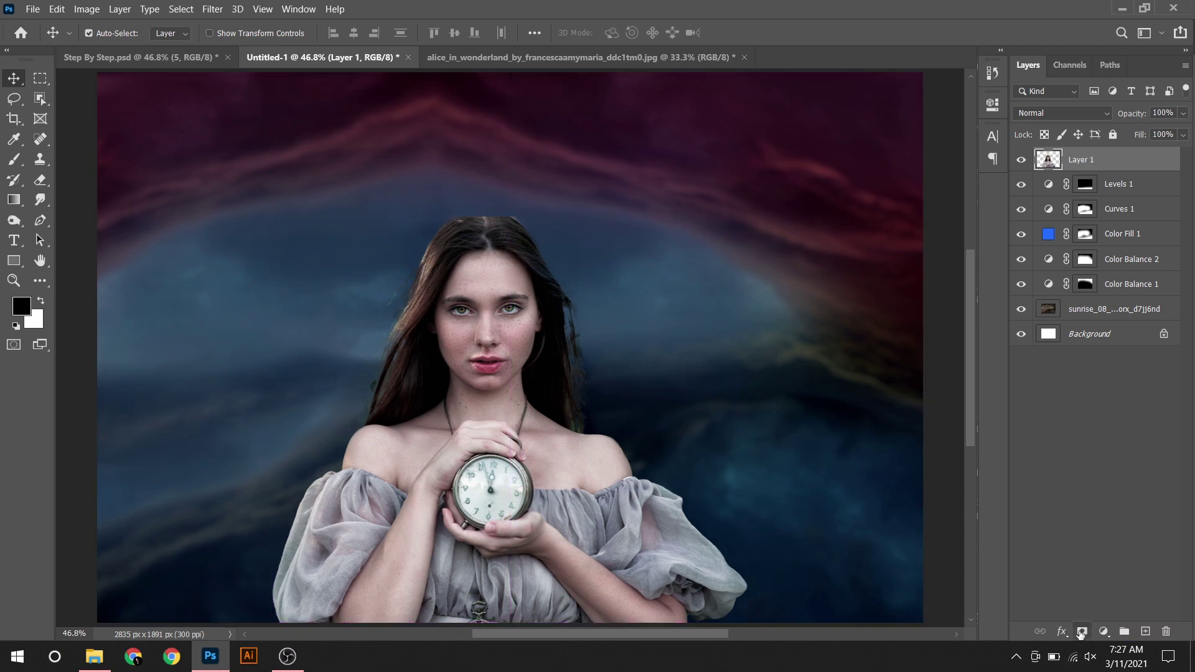
Step: Add a layer mask to the woman and set up a small black brush in Normal mode
click(1081, 632)
scroll(360, 355, up, 3)
key(b)
key(x)
click(227, 32)
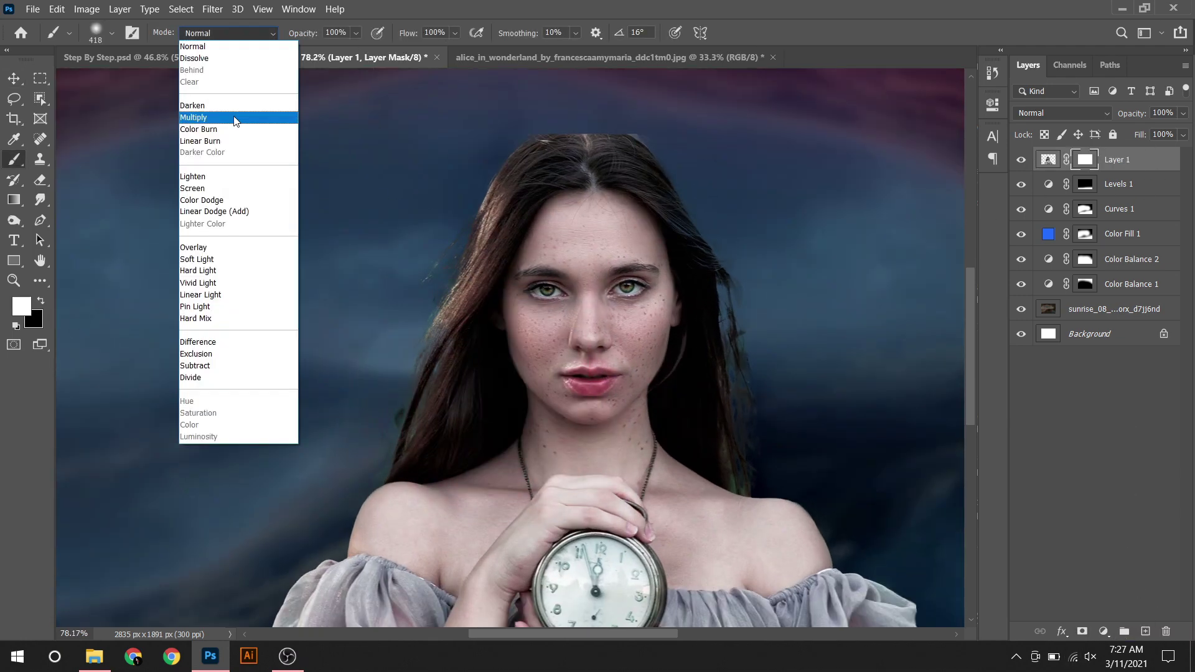
click(224, 248)
scroll(465, 290, up, 3)
click(227, 32)
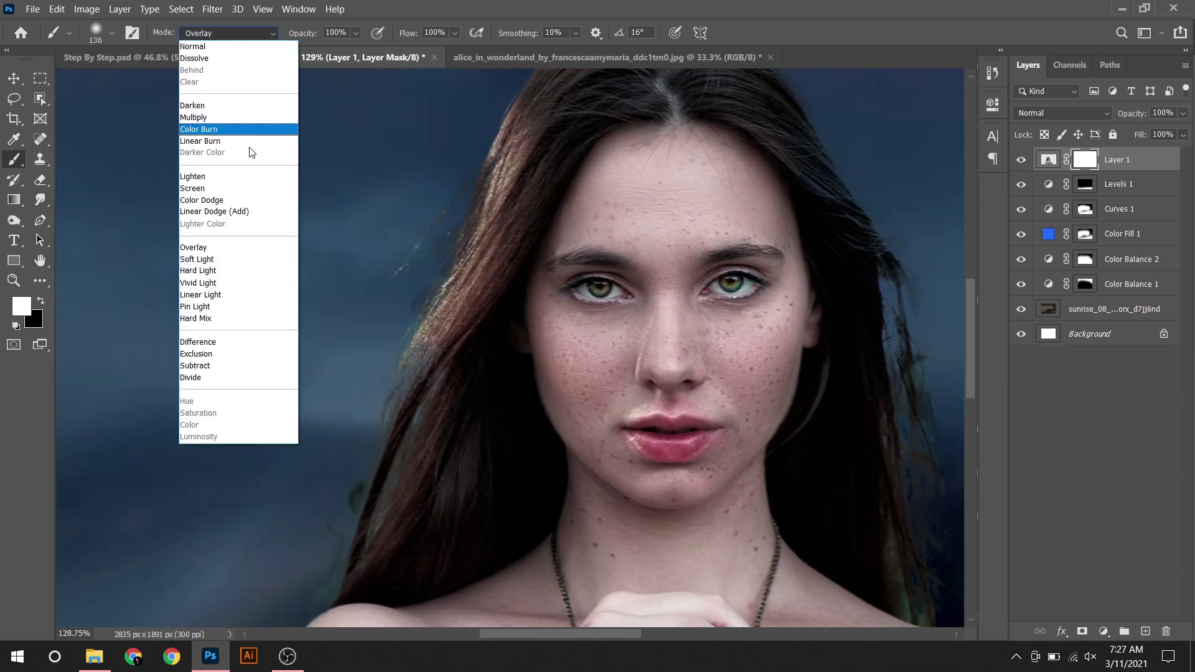
key(x)
key(bracketleft)
key(bracketleft)
key(bracketleft)
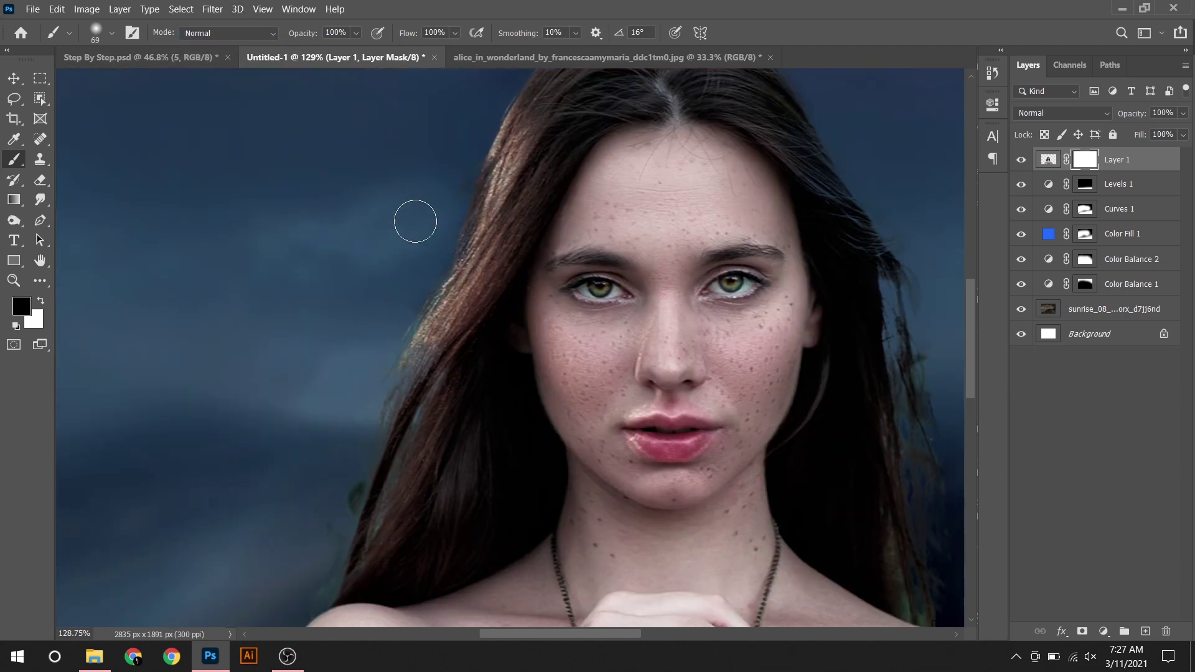
Step: Pan around the edges beside her hair to clean them on the mask
scroll(415, 221, down, 4)
scroll(413, 349, left, 2)
scroll(400, 409, right, 6)
scroll(615, 321, up, 3)
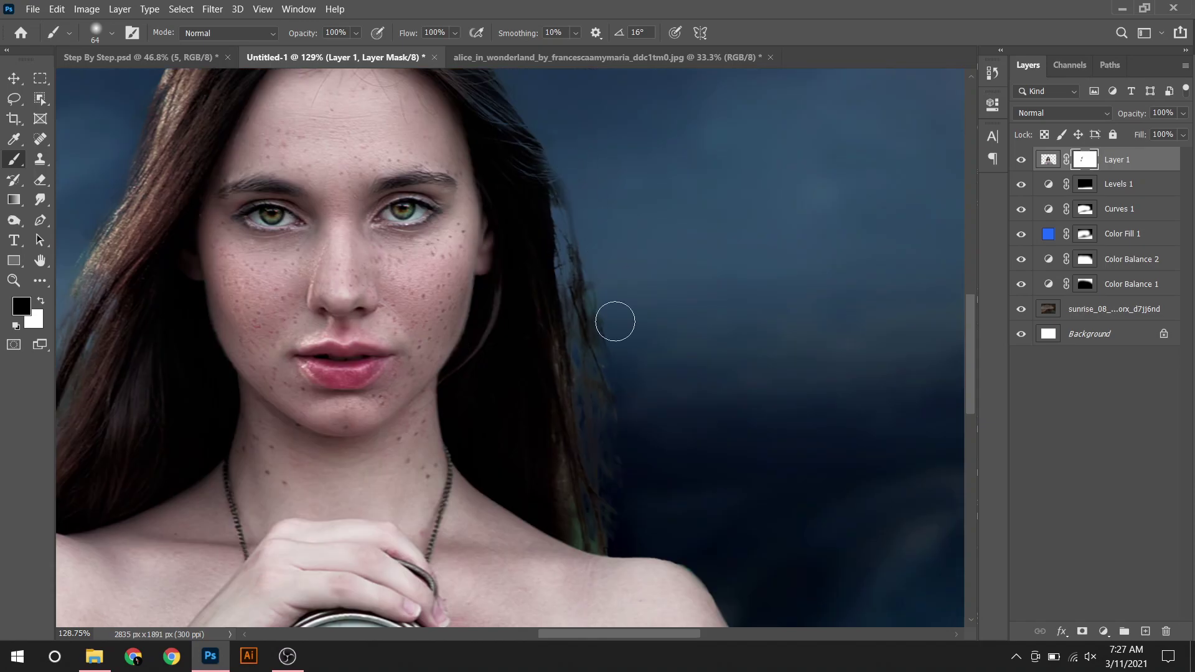
scroll(631, 411, down, 3)
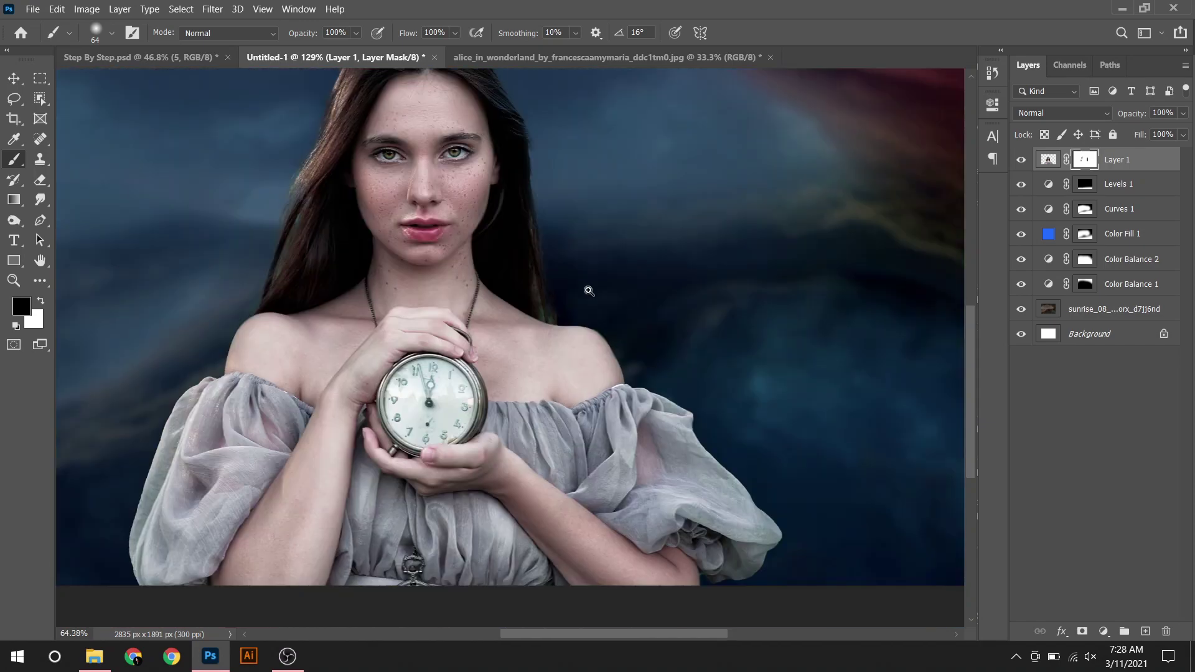
scroll(529, 147, up, 1)
scroll(572, 258, up, 4)
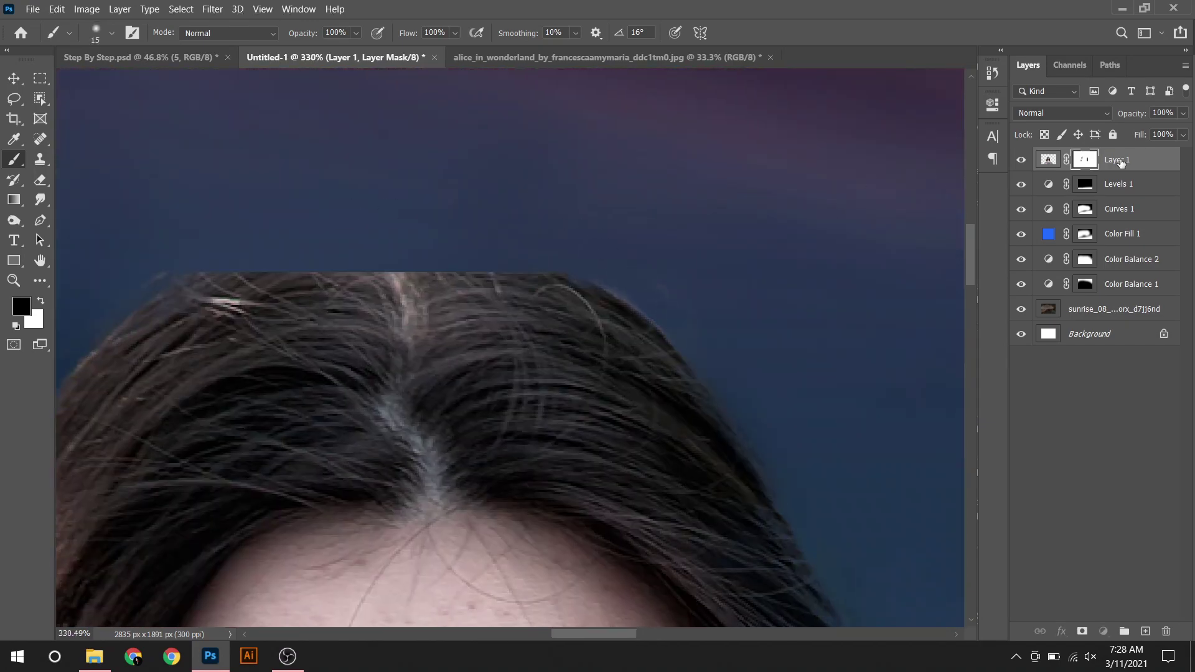
Step: On a new layer, clone hair strands over the flat top edge of her head
key(ctrl+shift+alt+n)
key(s)
mouse_move(440, 320)
mouse_down()
mouse_move(504, 339)
mouse_move(341, 296)
mouse_up()
mouse_move(458, 257)
mouse_down()
mouse_move(301, 267)
mouse_move(350, 240)
mouse_up()
mouse_move(518, 279)
mouse_down()
mouse_move(587, 262)
mouse_move(544, 247)
mouse_up()
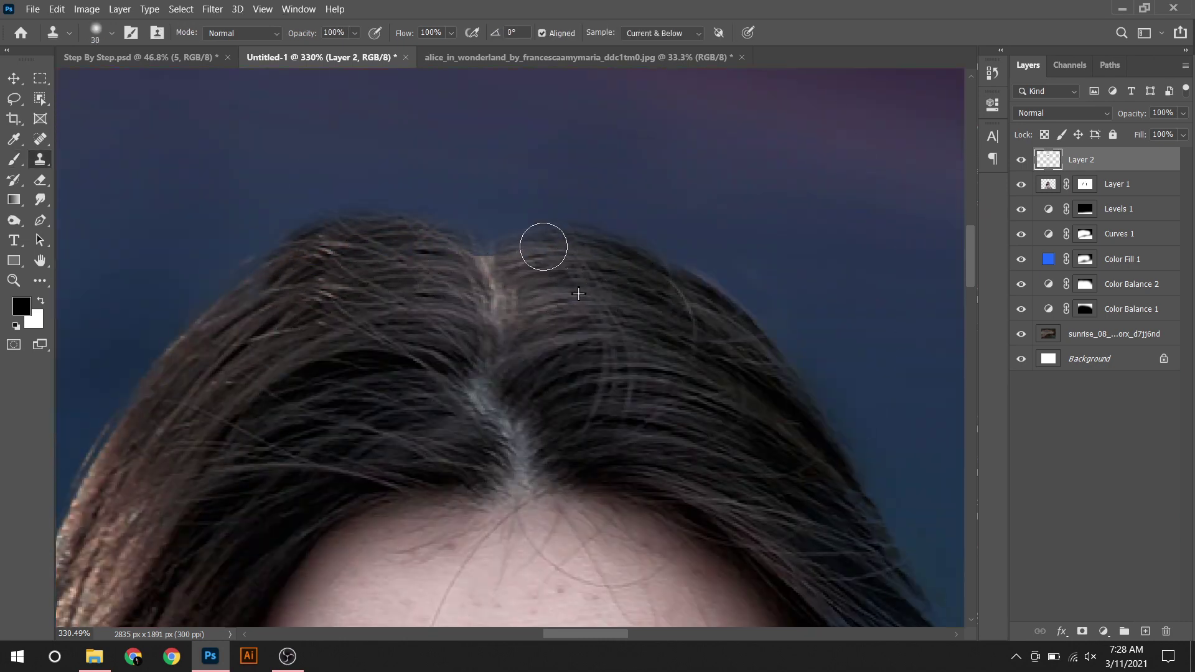
mouse_move(486, 272)
mouse_down()
mouse_move(502, 233)
mouse_move(520, 234)
mouse_up()
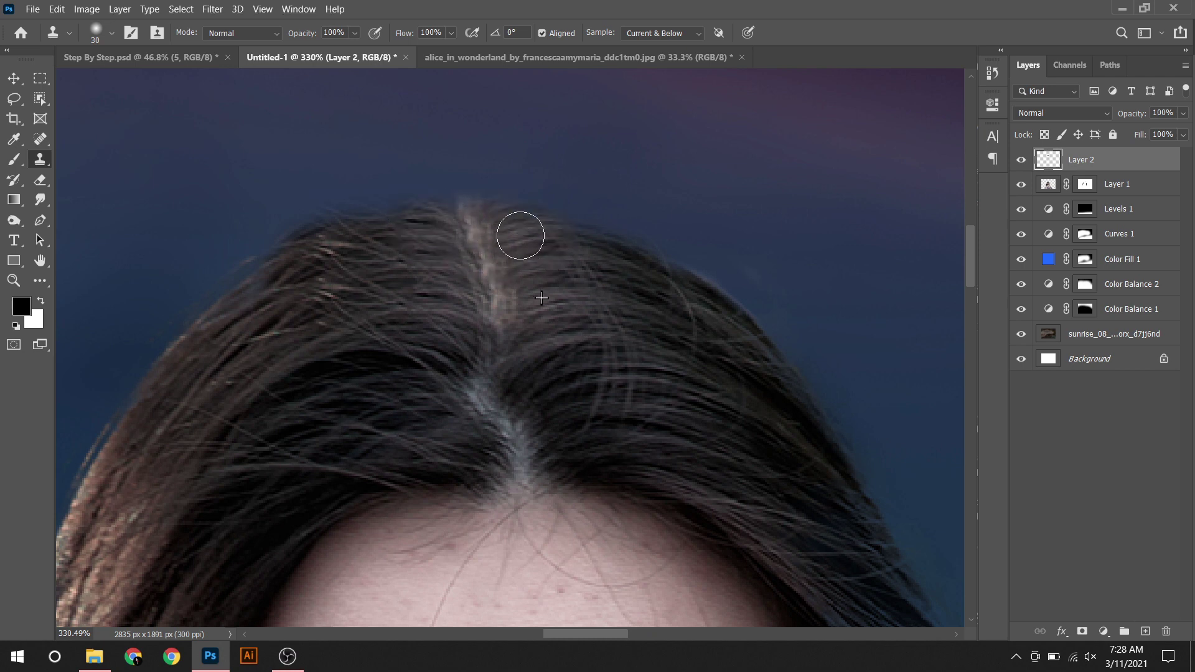
drag(592, 296, 620, 258)
Step: Apply the woman's layer mask, merge the cloned hair into her layer, and open hair.psd
key(e)
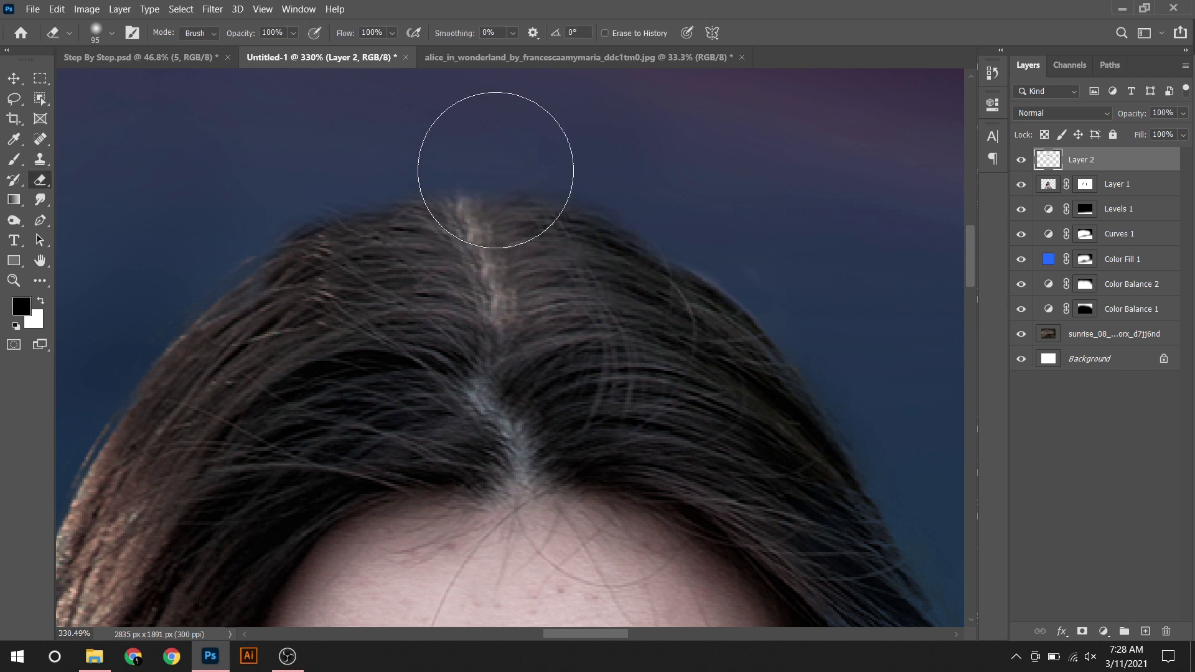
key(ctrl+0)
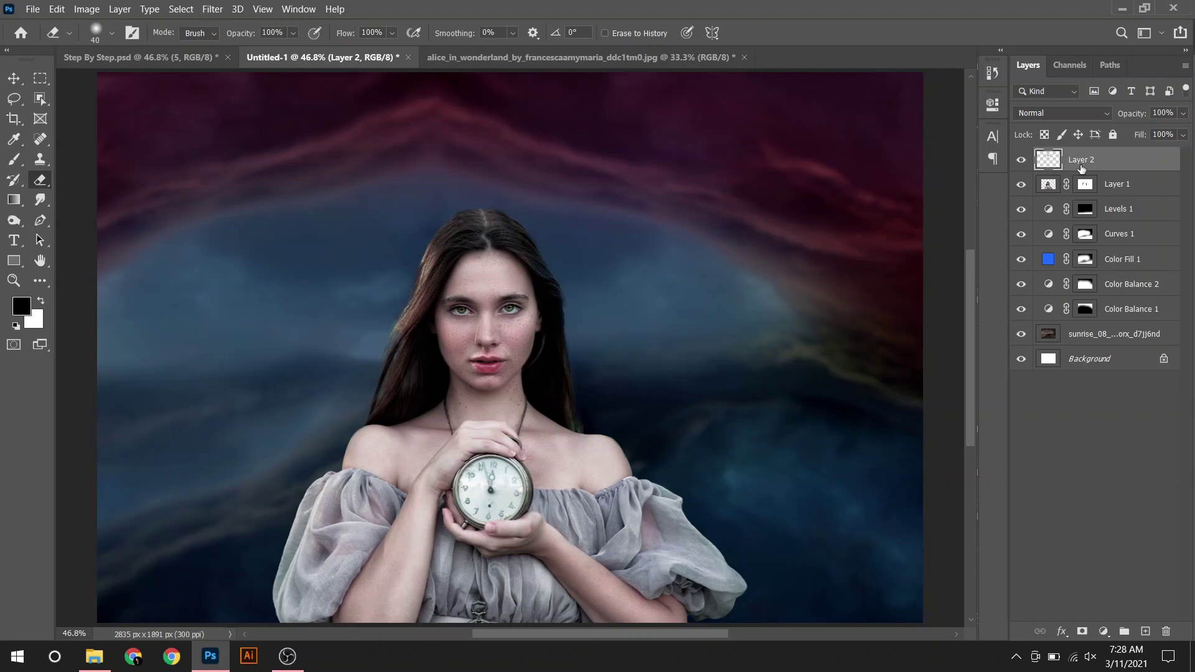
right_click(1091, 189)
click(1035, 230)
shift+click(1081, 159)
right_click(1096, 159)
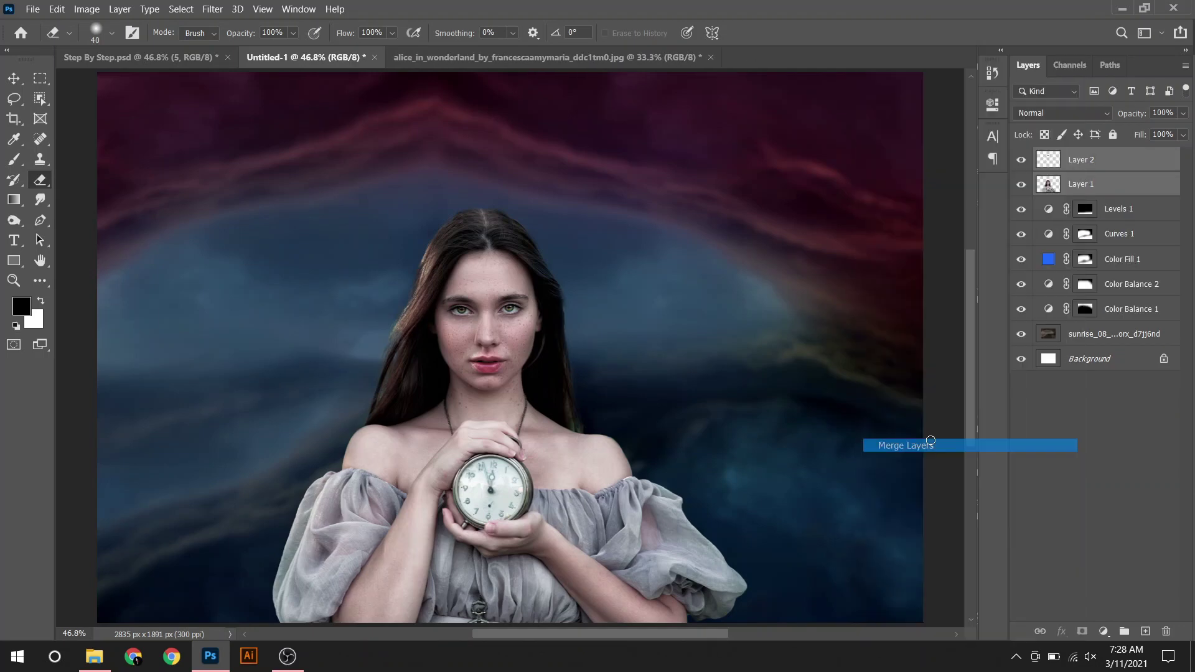
click(971, 443)
click(94, 656)
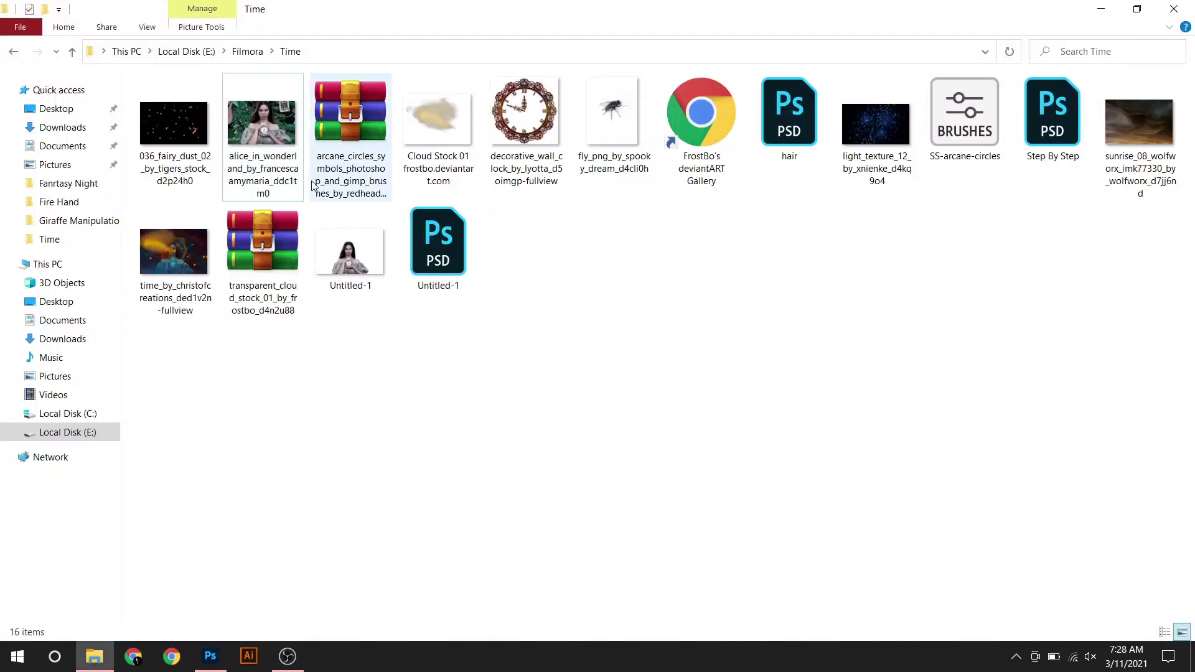
double_click(789, 119)
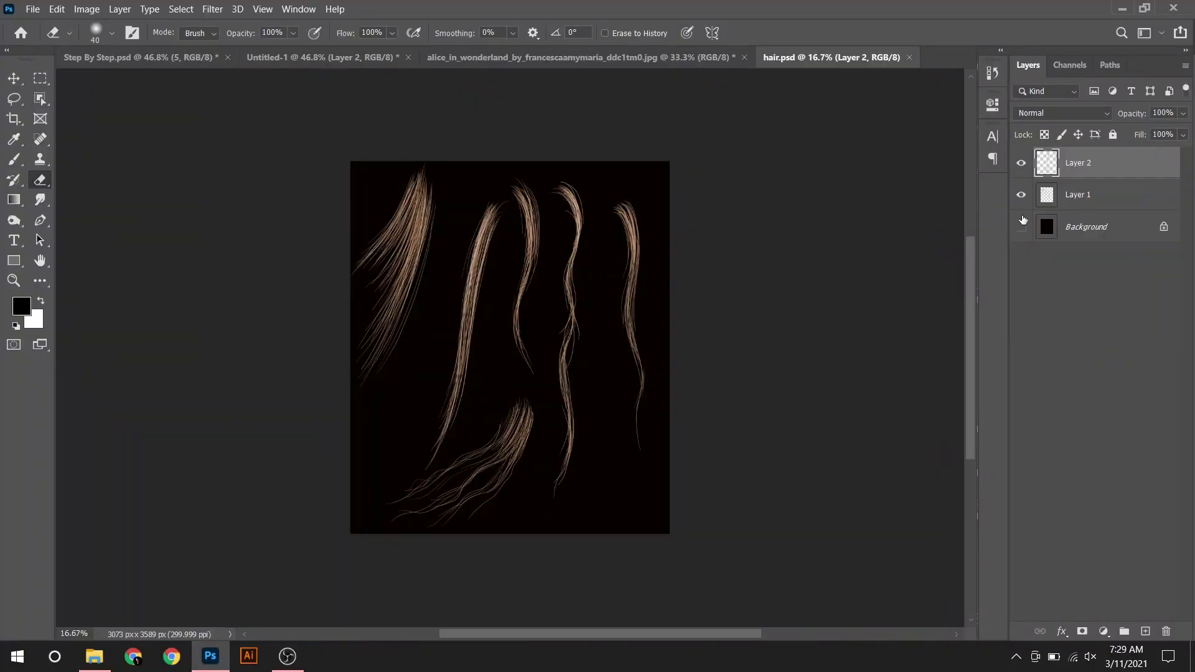
Step: In hair.psd, hide the top strands and black background, then move a lassoed strand group into Untitled-1
alt+click(1021, 194)
click(1095, 194)
key(w)
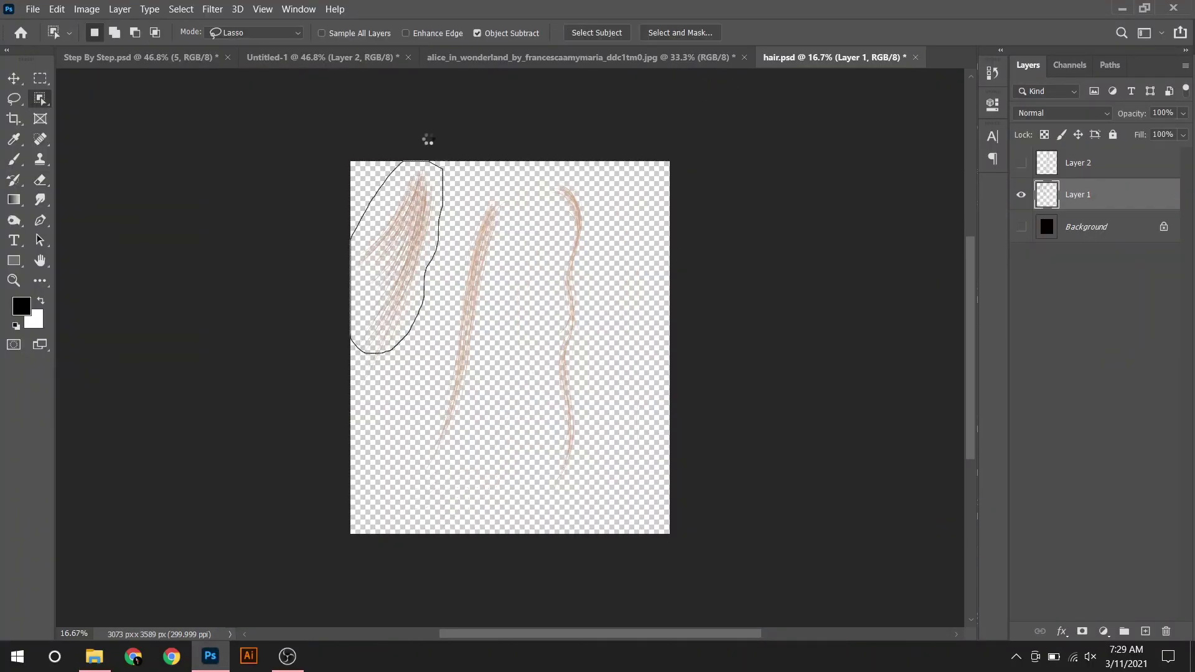
key(v)
drag(405, 205, 405, 283)
Step: Scale the strands to about 60%, rotate them along her left-side hair, and warp them into a curve
key(ctrl+t)
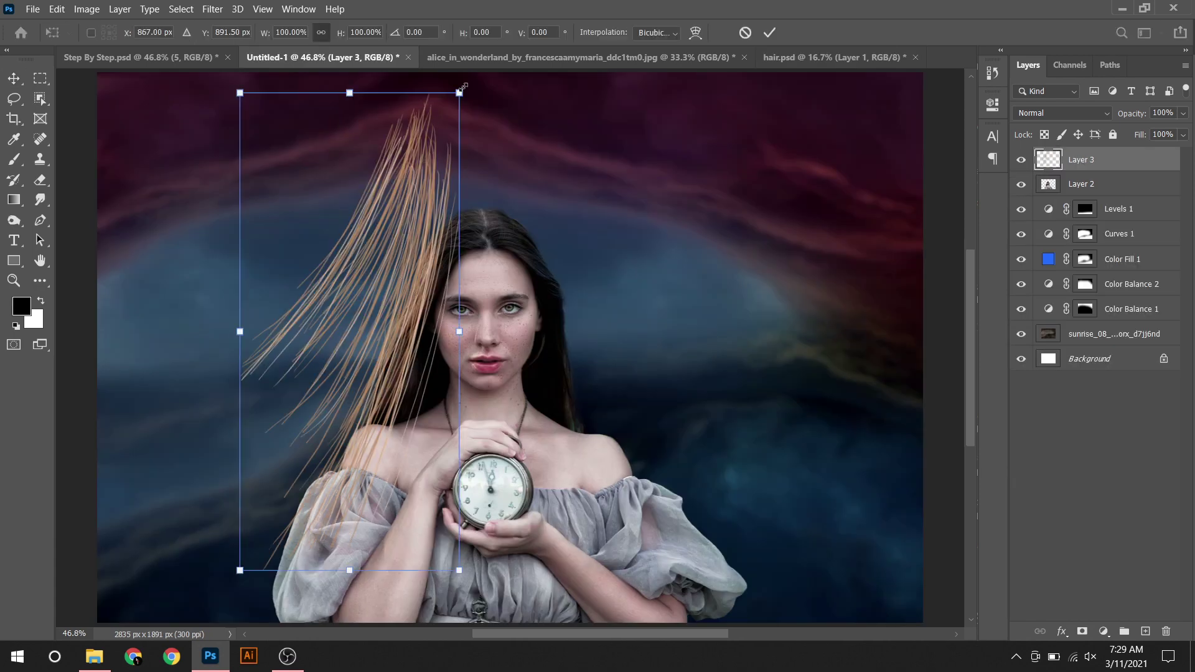
drag(460, 88, 369, 285)
drag(333, 374, 394, 308)
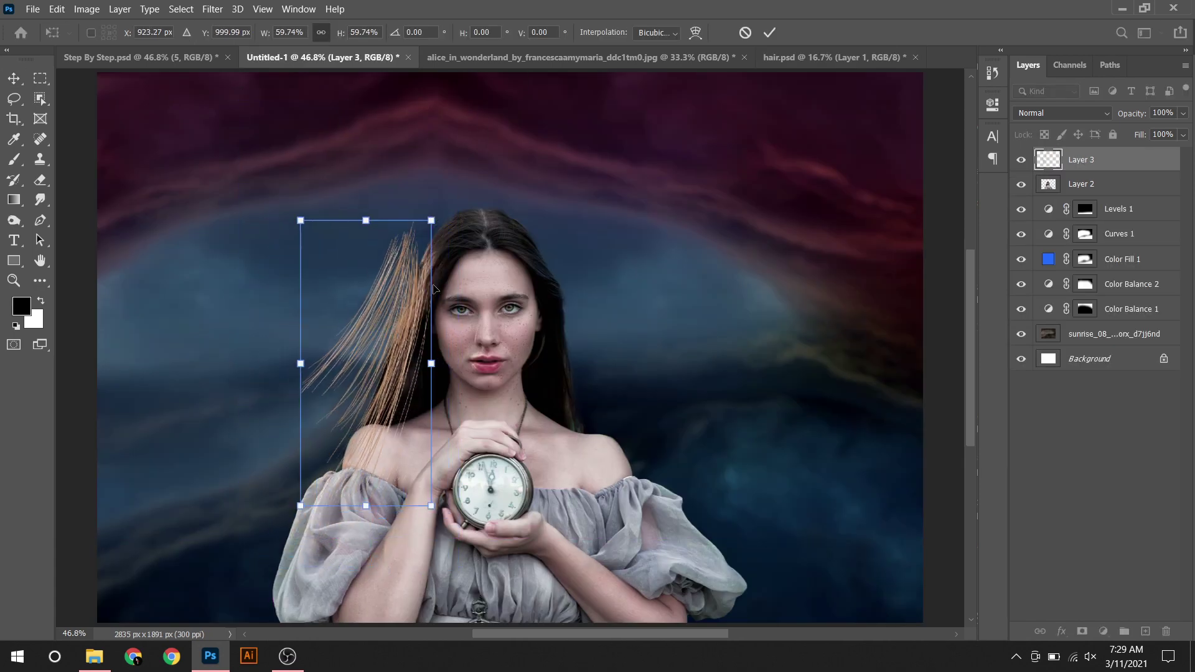
drag(445, 210, 484, 188)
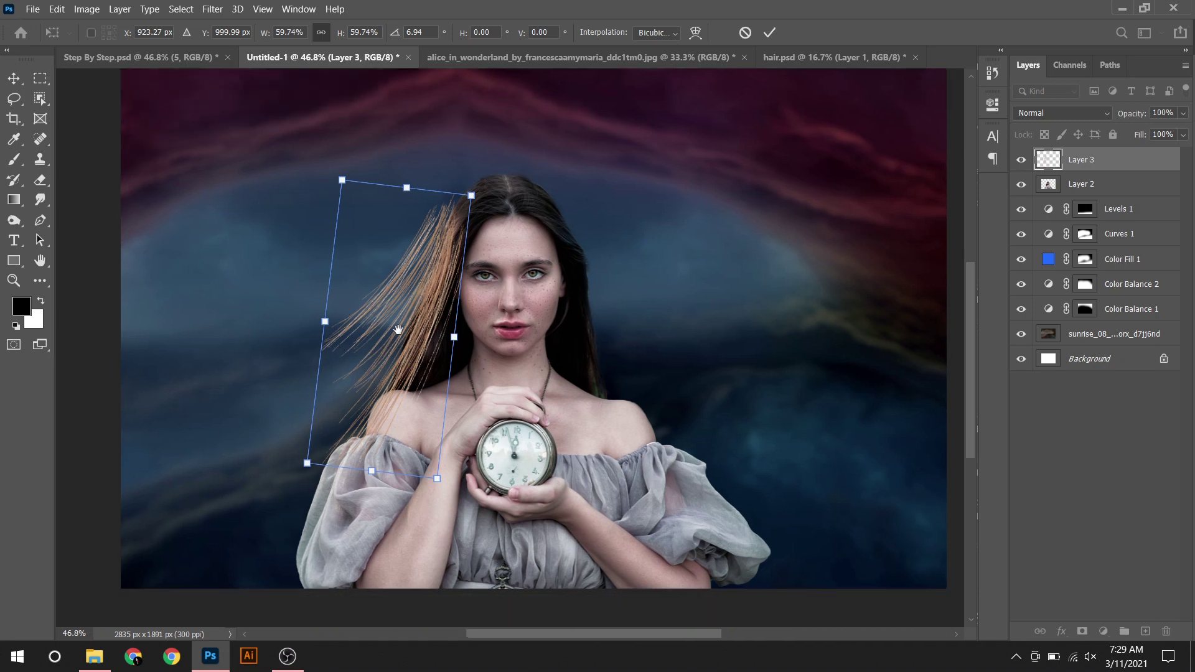
right_click(435, 276)
click(463, 380)
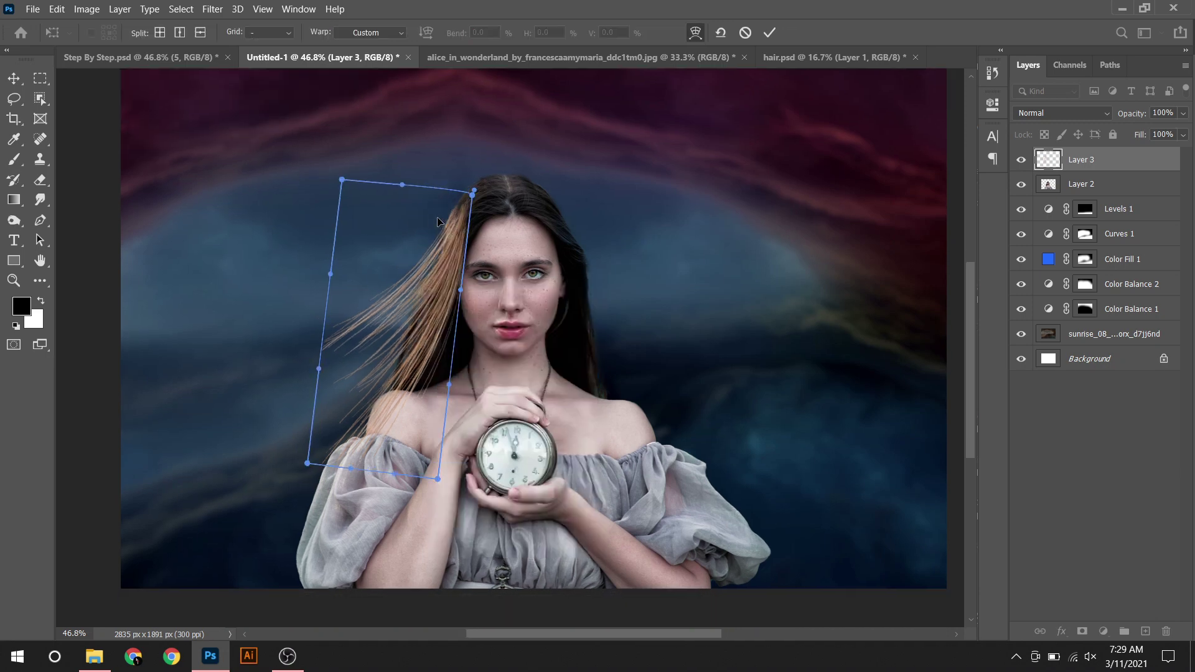
drag(328, 345, 374, 360)
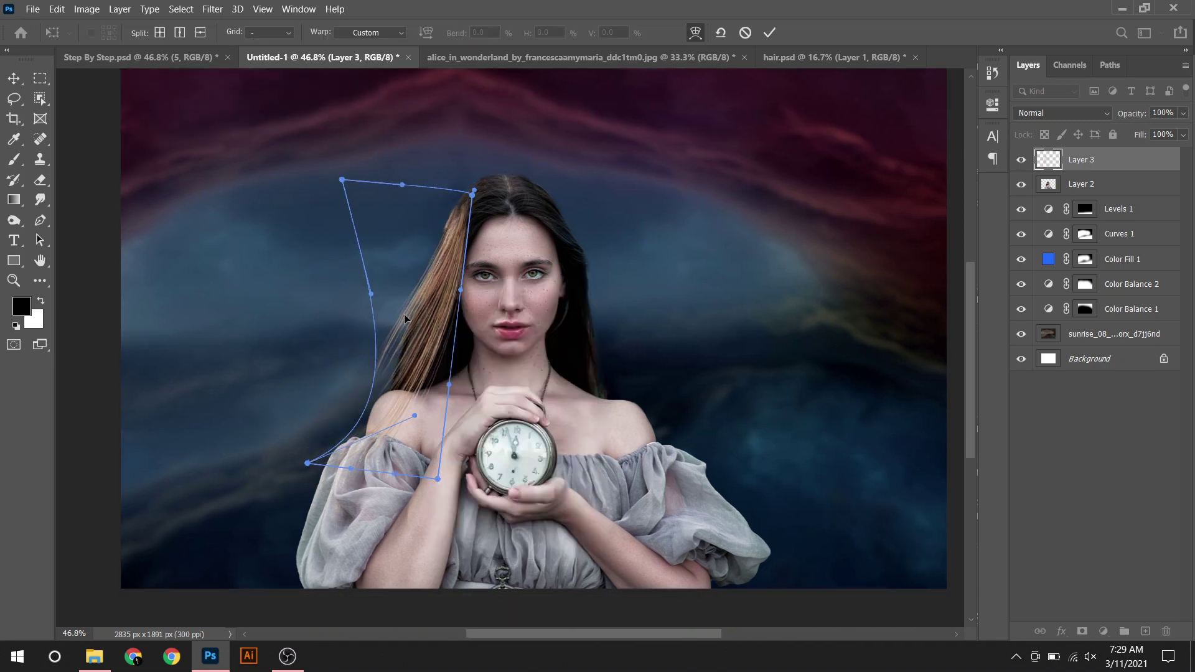
click(768, 33)
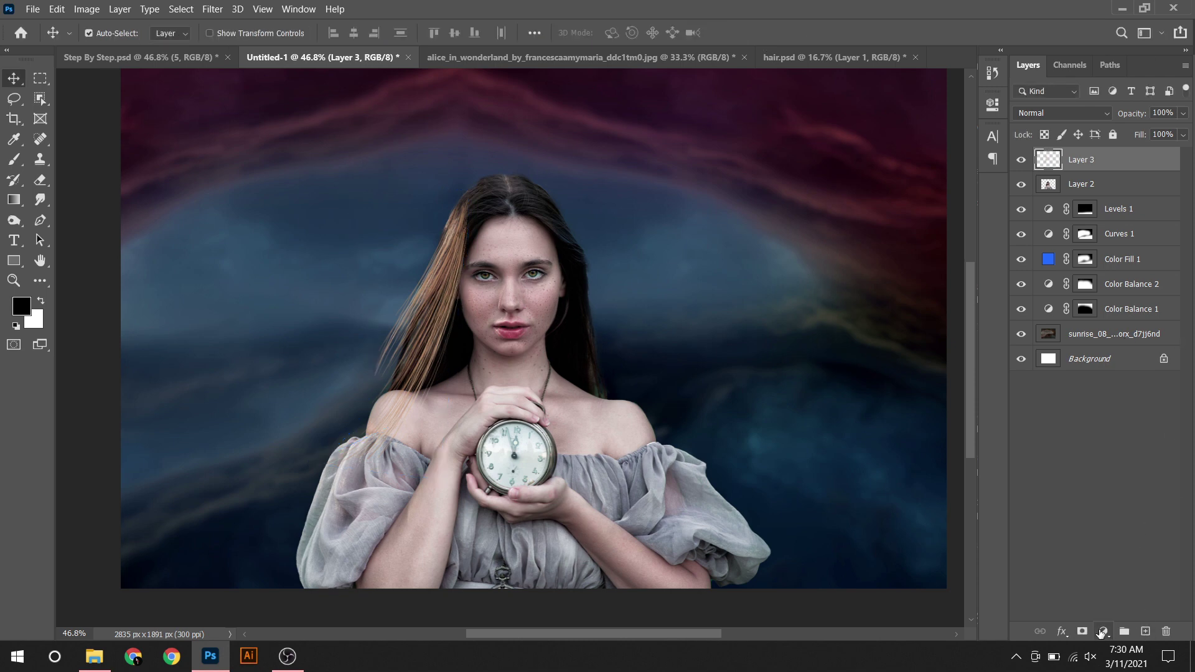
Step: Add a layer mask to the hair strands and paint out the light strands near the hairline
click(1083, 627)
scroll(560, 312, up, 5)
key(b)
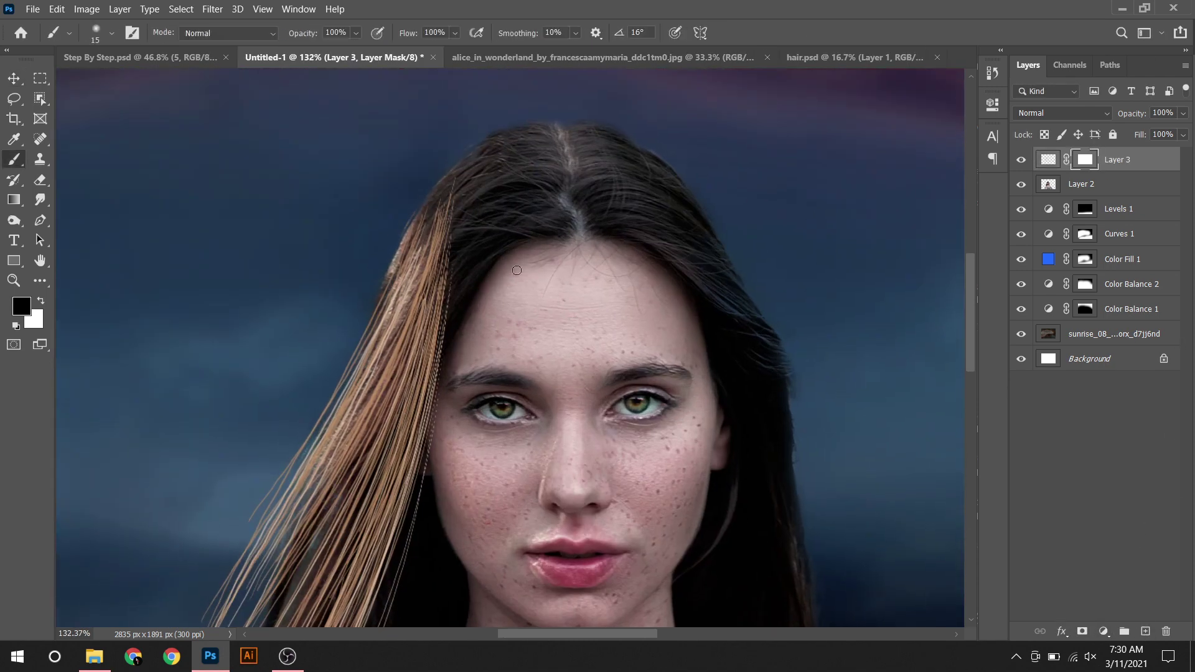
drag(476, 141, 466, 191)
drag(448, 311, 438, 436)
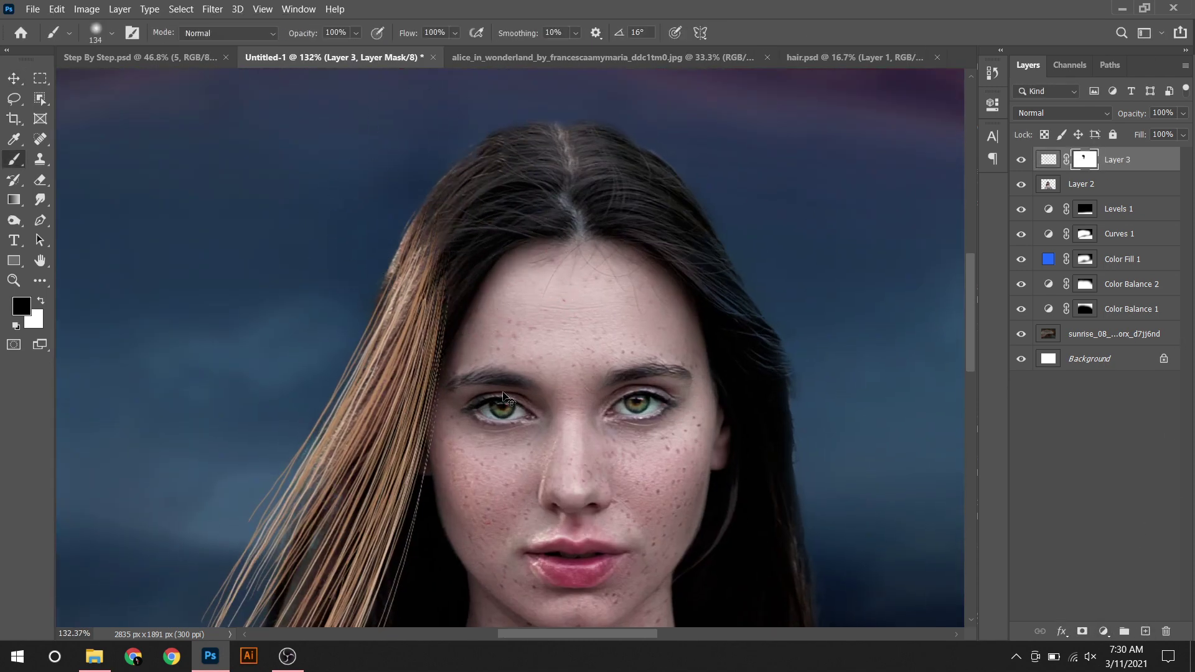
scroll(473, 286, down, 1)
scroll(477, 289, down, 3)
scroll(479, 293, down, 2)
Step: Enlarge the brush, zoom out, and switch to the alice_in_wonderland source photo
key(bracketright)
key(bracketright)
key(bracketright)
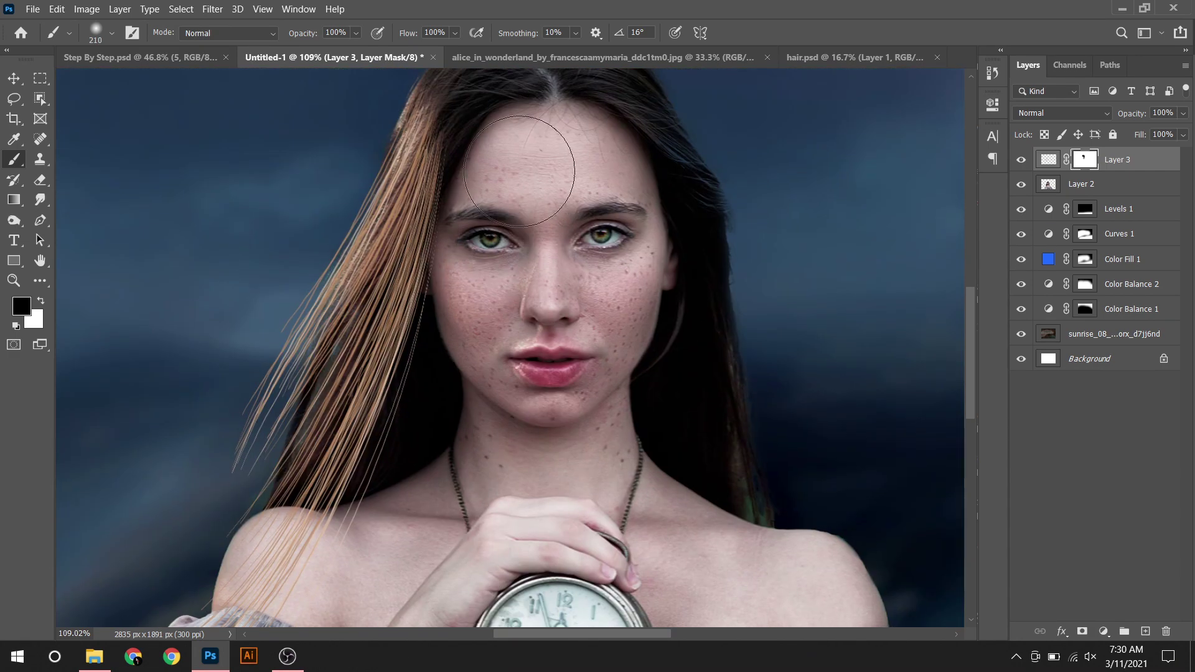
scroll(466, 417, down, 3)
scroll(466, 417, left, 1)
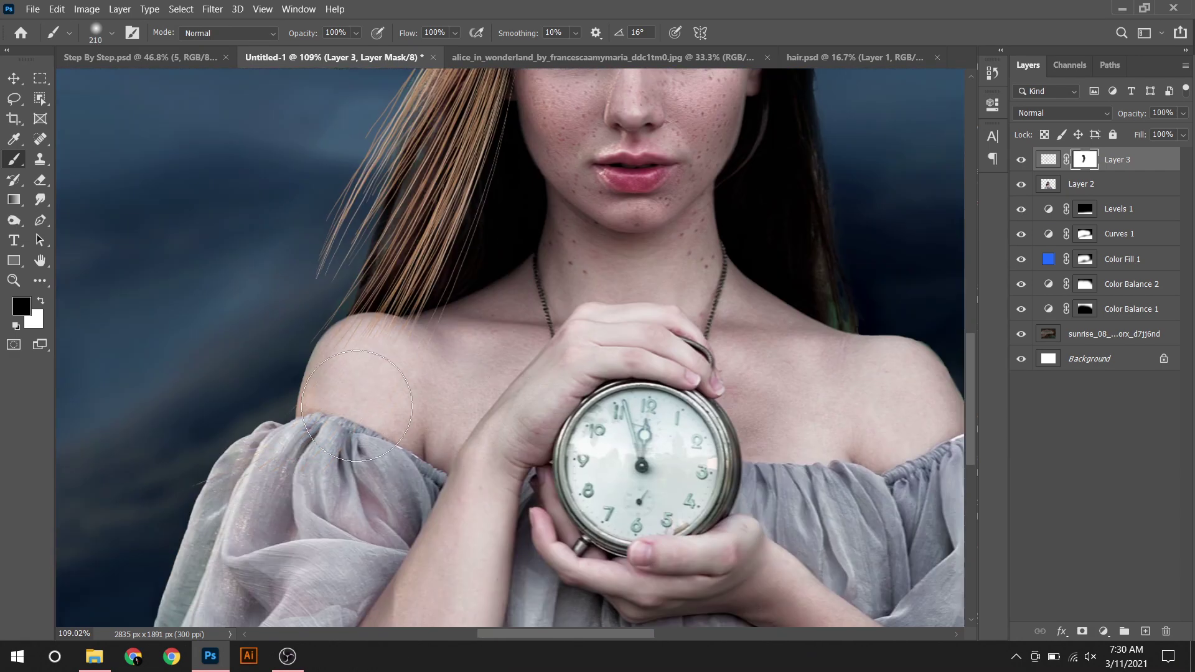
scroll(431, 411, down, 2)
scroll(622, 299, down, 2)
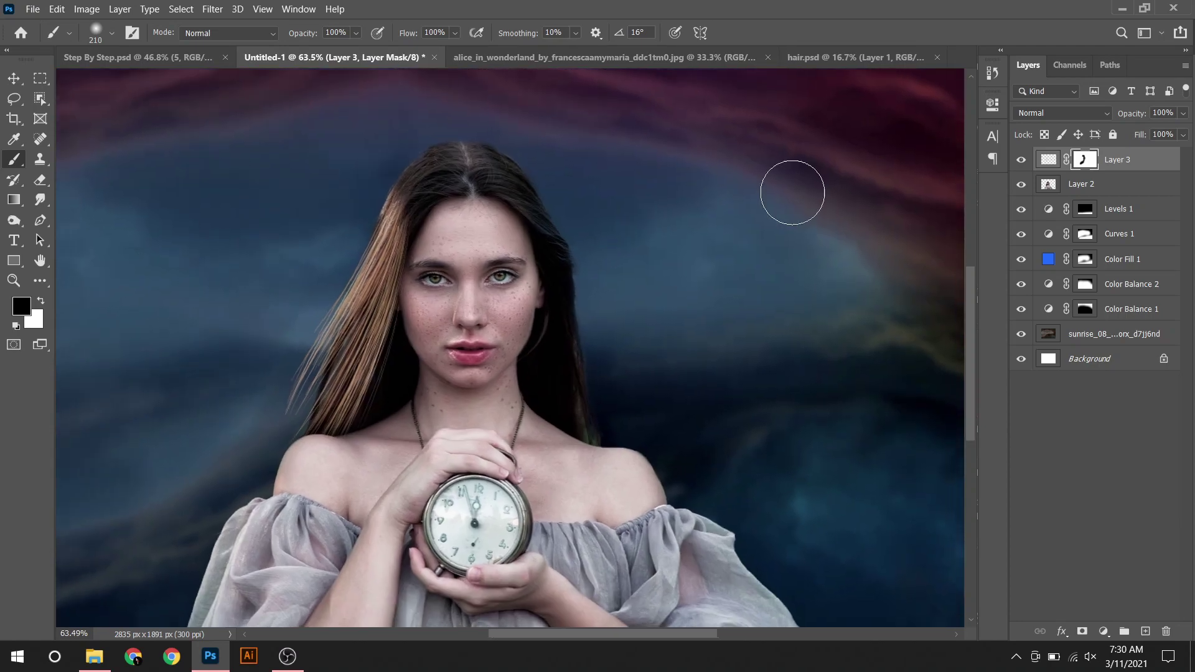
click(541, 57)
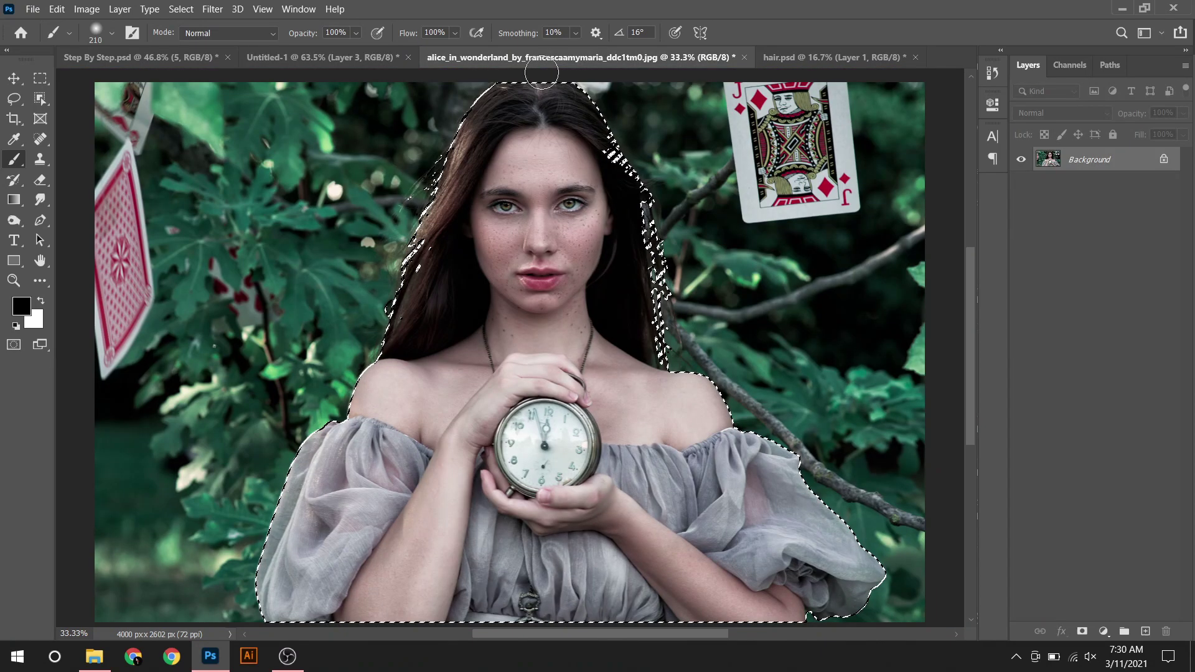
Step: Close the source photo without saving and drag the hair strand layer from hair.psd into the composite
click(743, 57)
click(634, 255)
click(507, 57)
key(v)
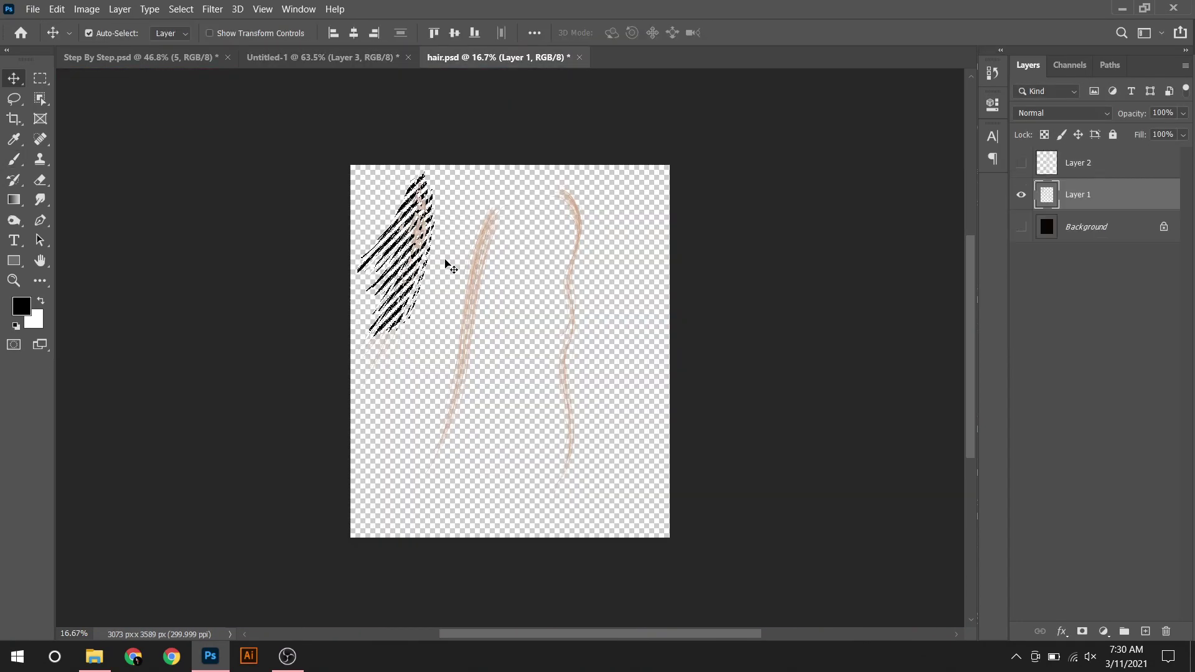
drag(449, 262, 588, 234)
Step: Flip the new hair strands horizontally, narrow them, and place them over her hair's right side
key(ctrl+t)
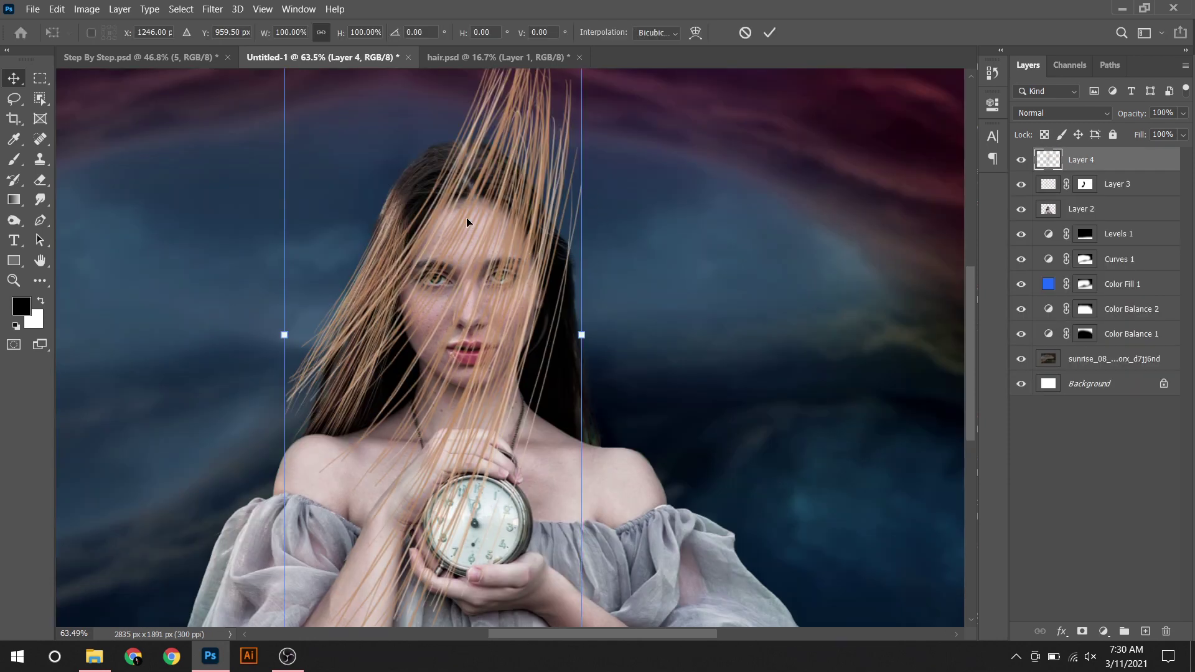
right_click(465, 219)
click(498, 482)
drag(582, 335, 460, 339)
mouse_move(376, 306)
mouse_down()
mouse_move(588, 314)
mouse_move(597, 278)
mouse_up()
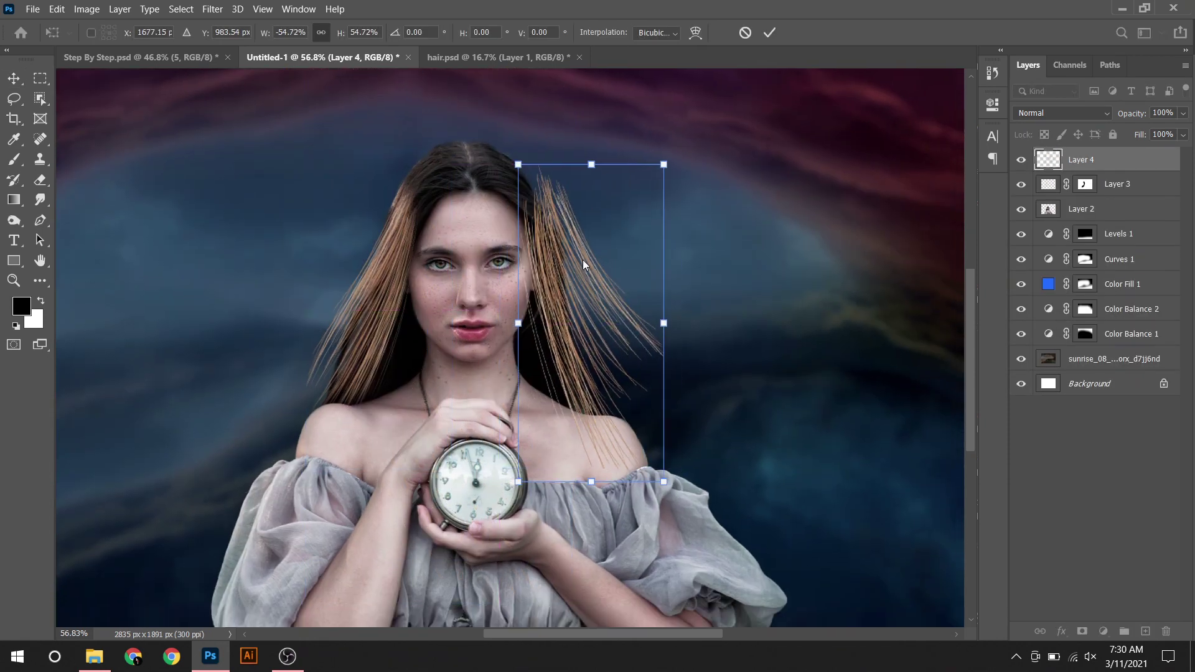
Step: Warp the strands so their edges and top curve along her head
right_click(583, 260)
click(613, 363)
drag(519, 293, 553, 291)
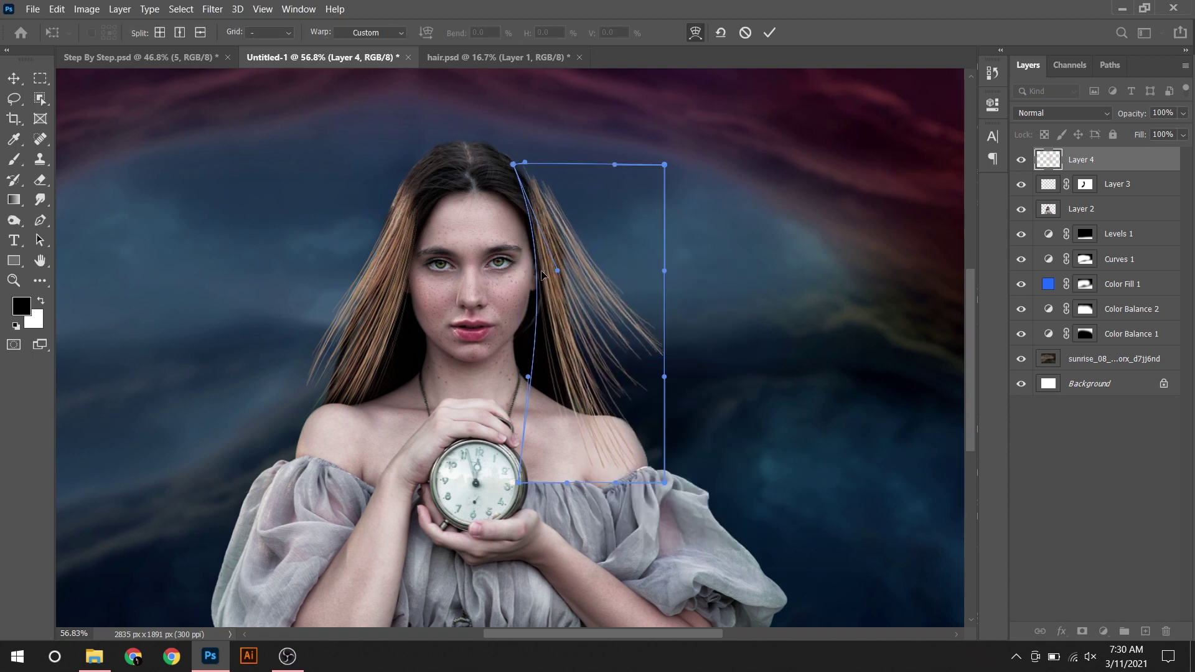
mouse_move(561, 198)
mouse_down()
mouse_move(558, 317)
mouse_move(616, 327)
mouse_up()
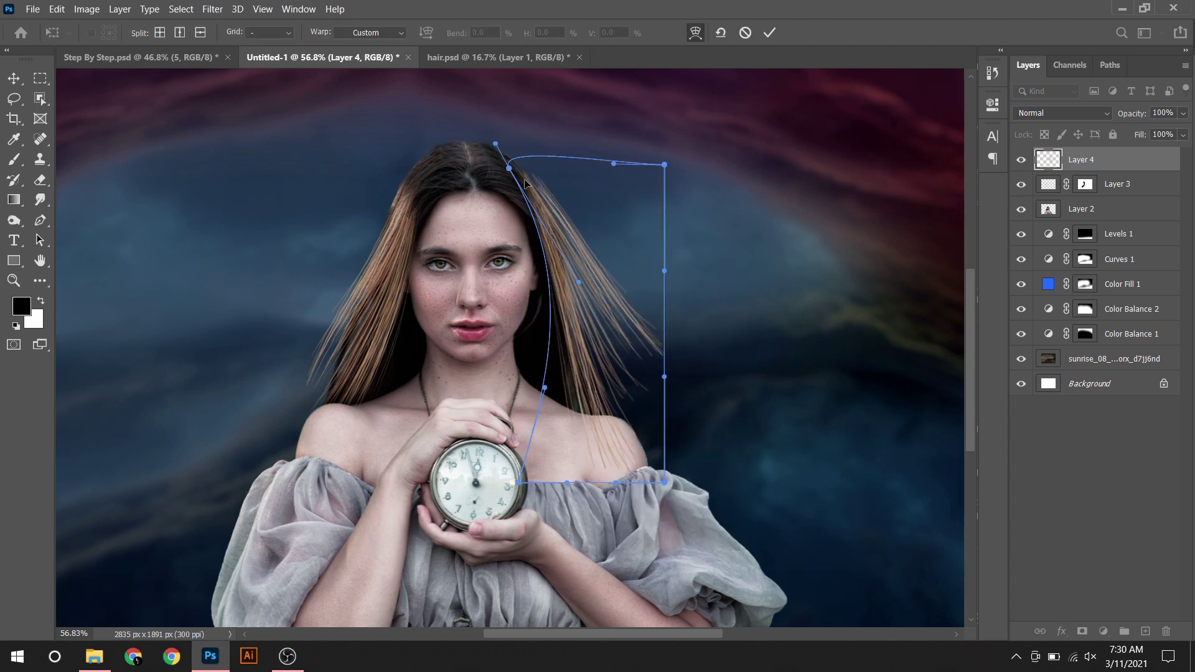
drag(618, 387, 562, 290)
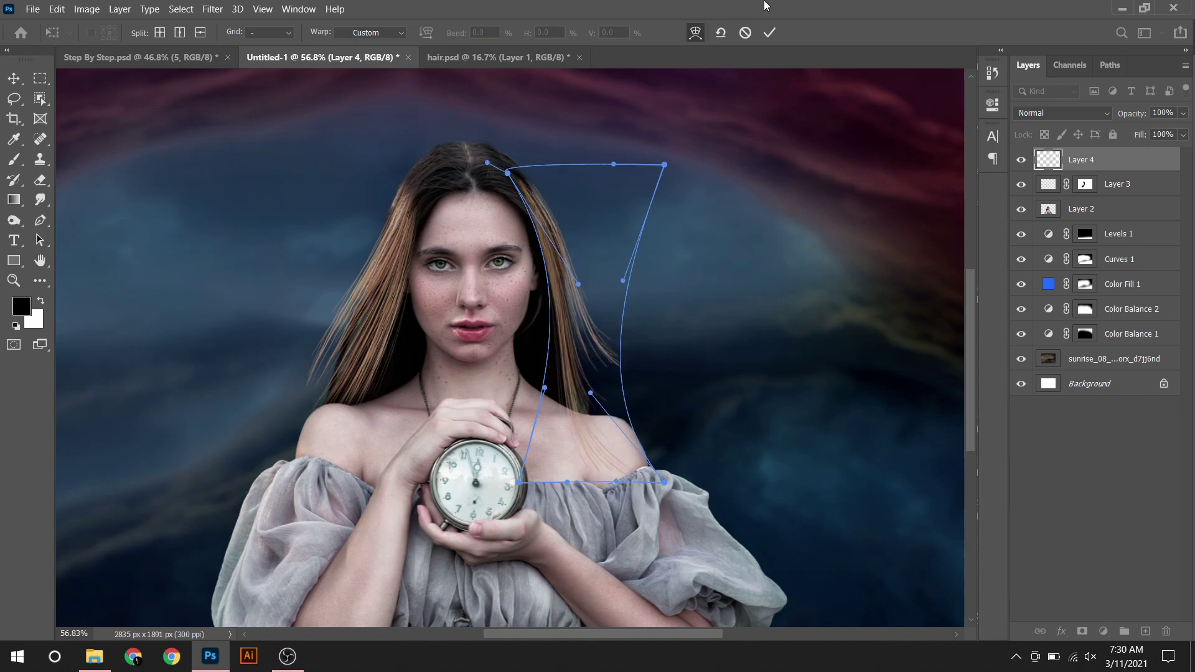
click(769, 32)
Step: Add a layer mask to the strands, set up a smaller brush, then return to hair.psd
click(1080, 634)
key(b)
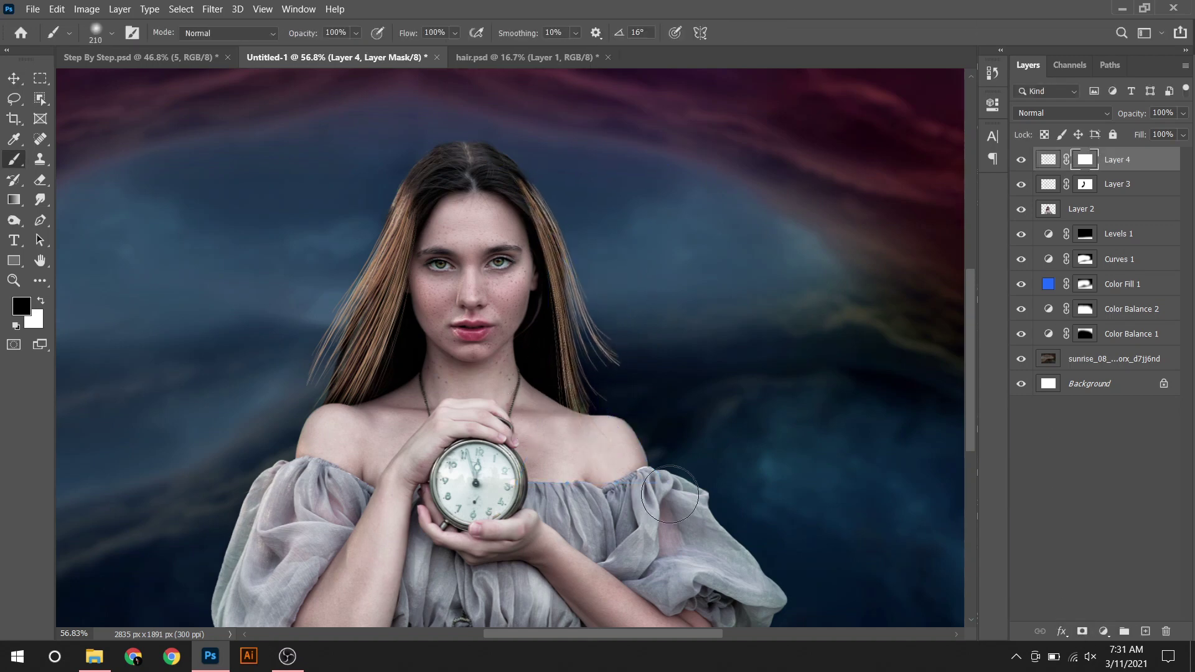
key(ctrl+1)
key(x)
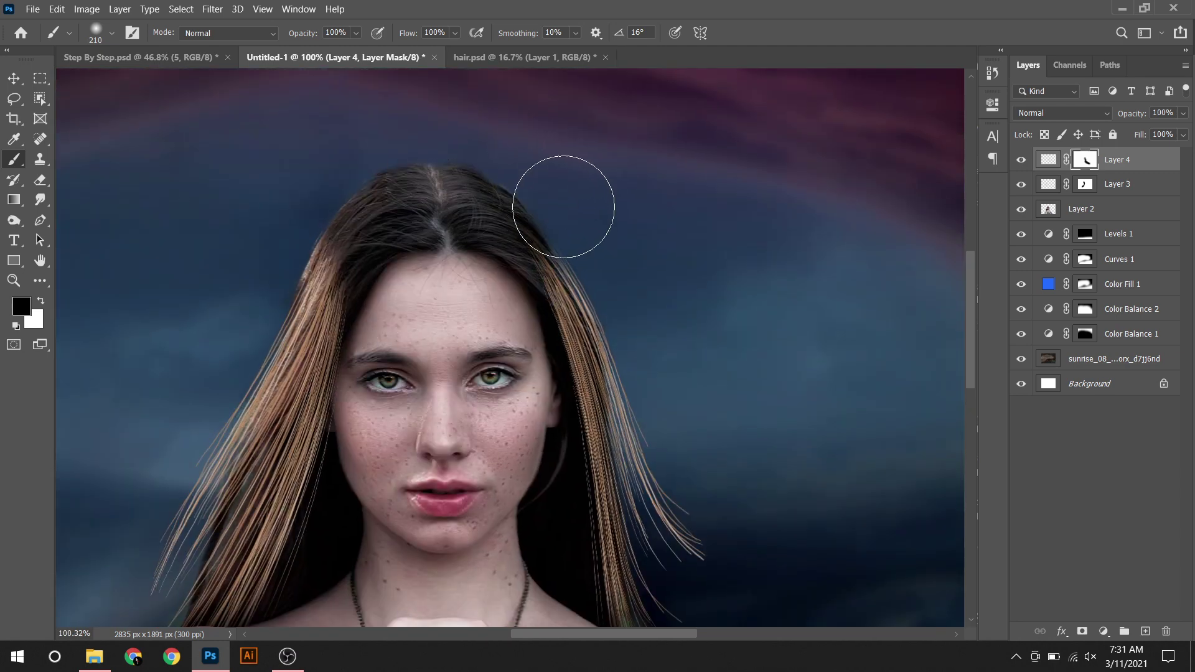
right_click(613, 252)
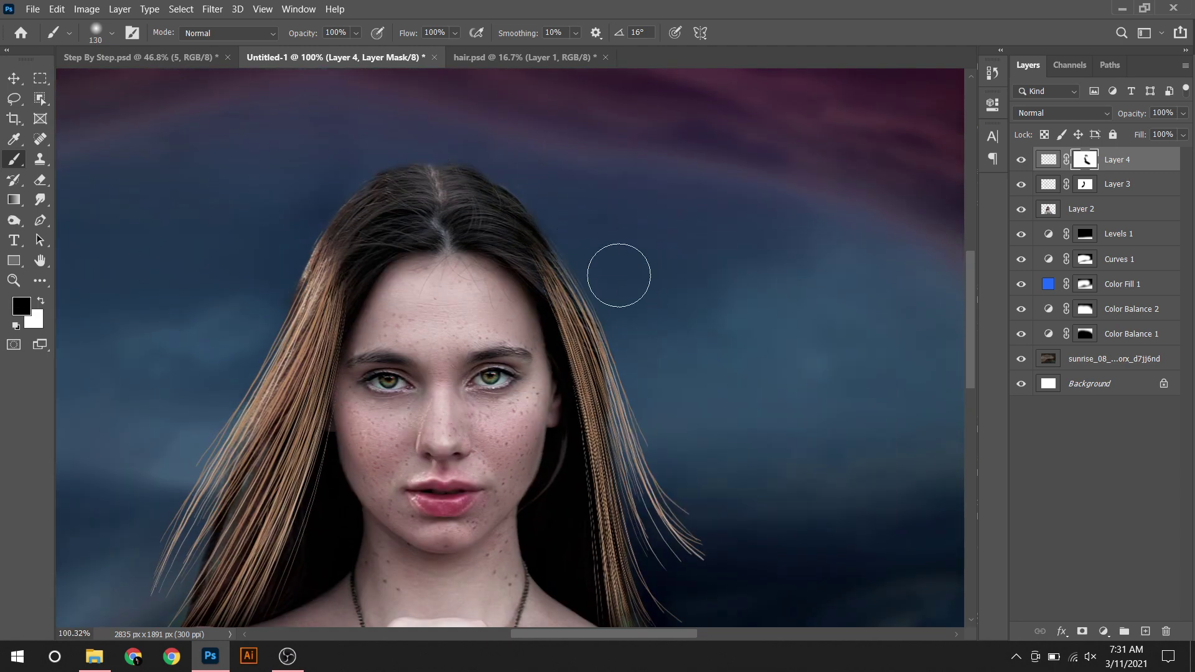
key(ctrl+0)
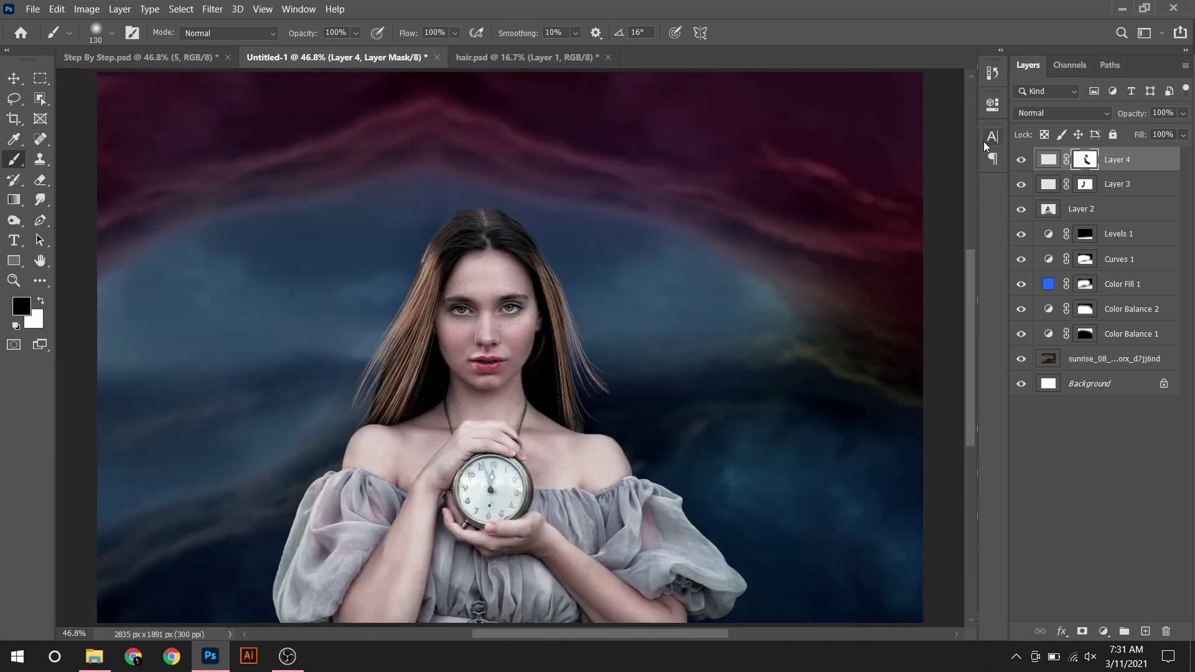
click(198, 653)
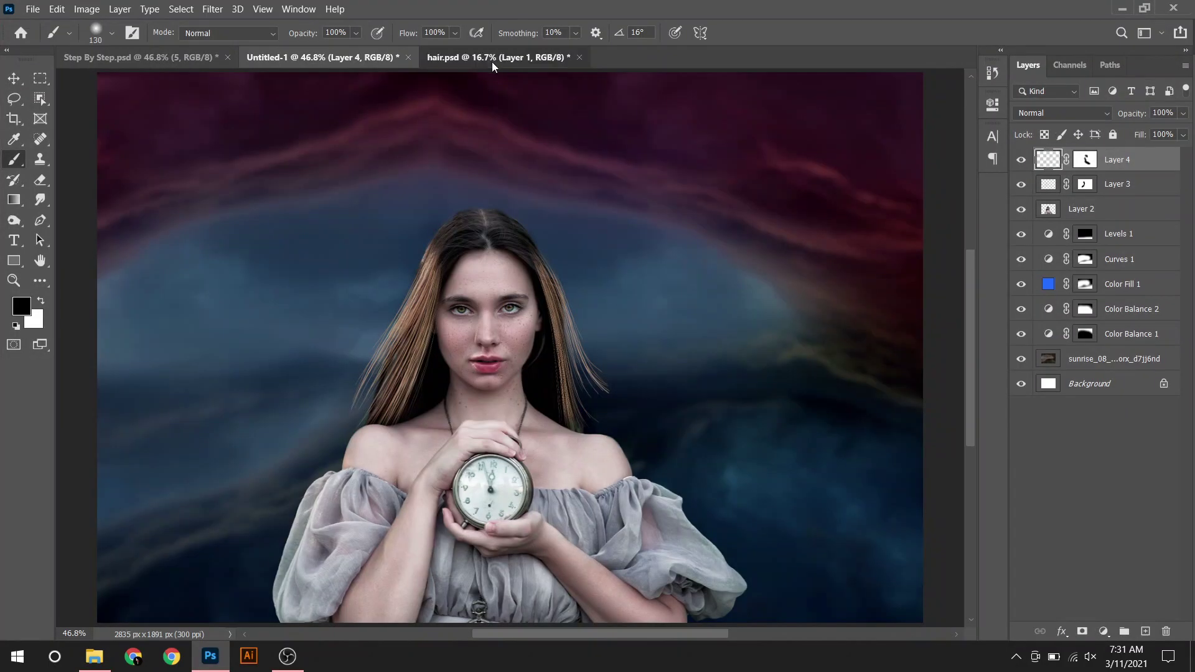
click(492, 58)
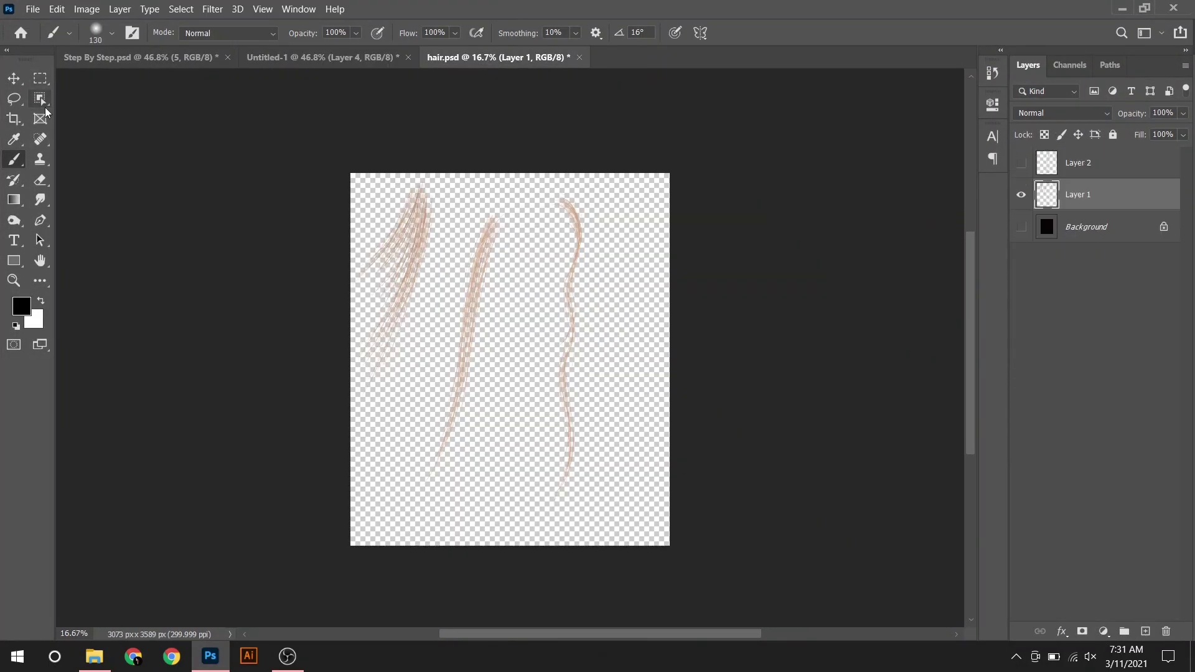
Step: Object-select the middle hair strand and drag it into Untitled-1
click(42, 104)
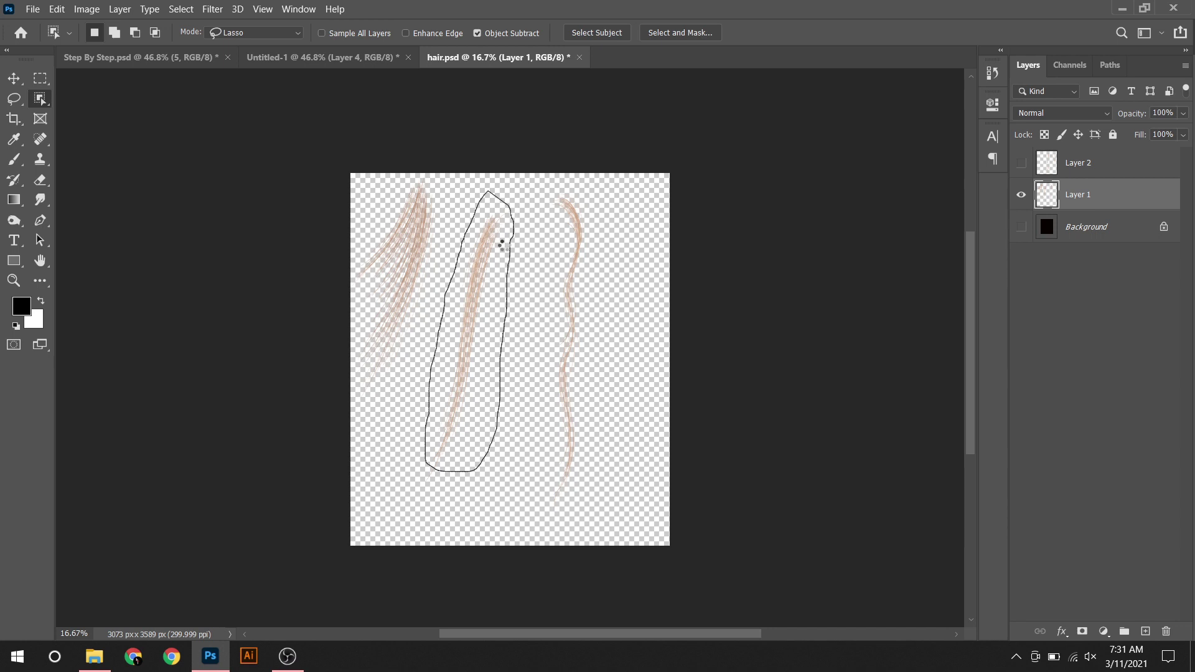
key(v)
drag(472, 269, 447, 215)
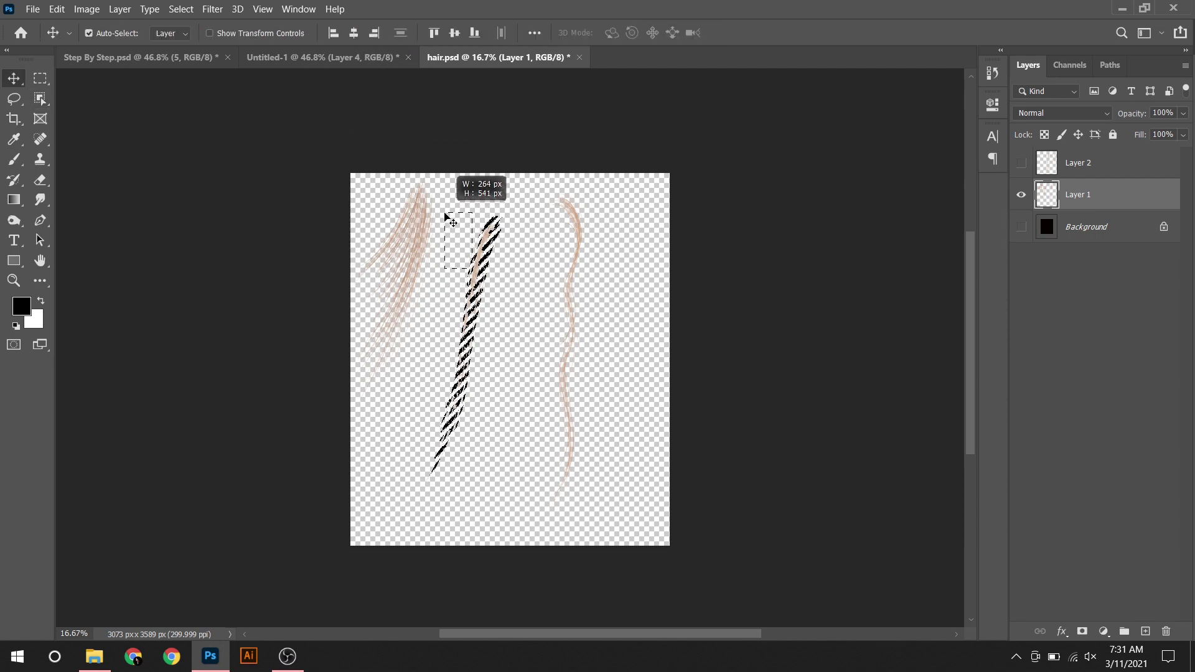
mouse_move(471, 259)
mouse_down()
mouse_move(370, 103)
mouse_move(496, 231)
mouse_move(474, 366)
mouse_up()
Step: Scale the strand to about half size, flip it horizontally, and fit it over her hair's right side
key(ctrl+t)
mouse_move(436, 299)
mouse_down()
mouse_move(468, 439)
mouse_move(548, 221)
mouse_up()
right_click(515, 293)
click(574, 557)
drag(467, 385, 555, 353)
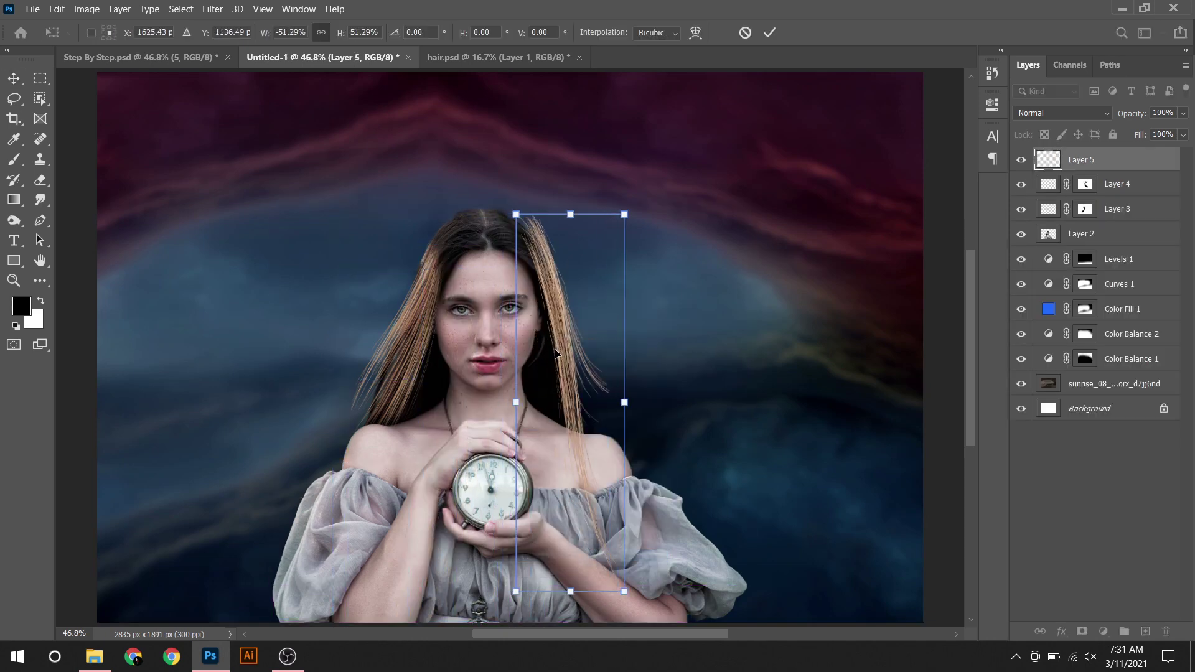
mouse_move(602, 277)
mouse_down()
mouse_move(577, 319)
mouse_move(550, 294)
mouse_up()
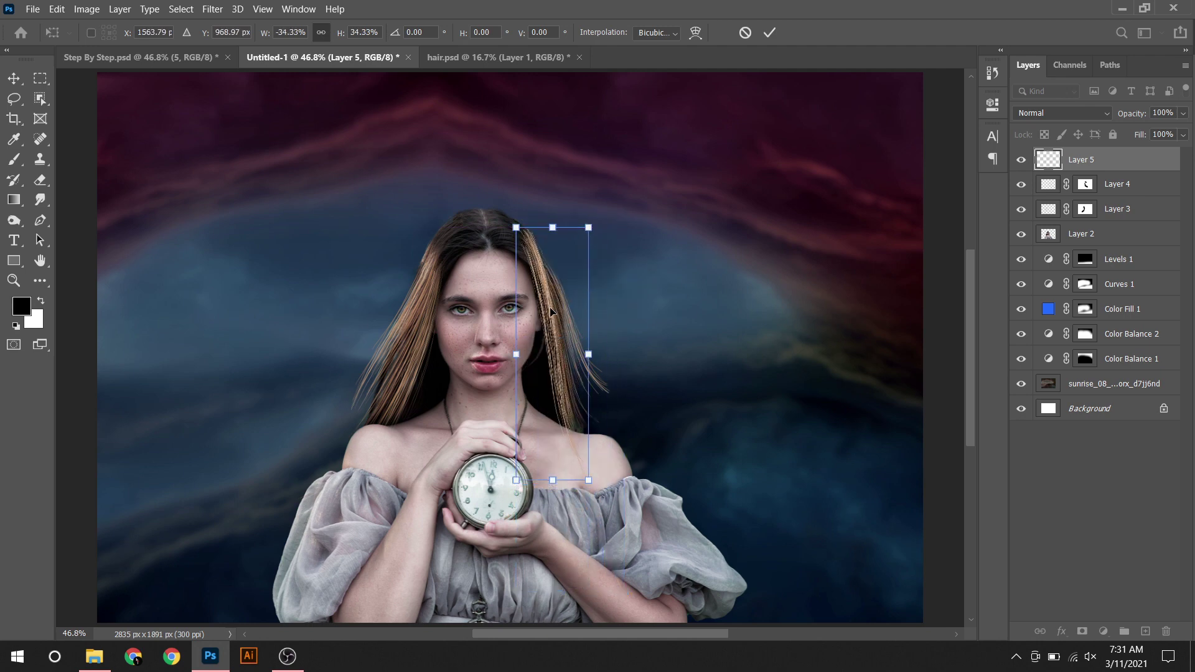
mouse_move(595, 345)
mouse_down()
mouse_move(609, 345)
mouse_move(566, 323)
mouse_up()
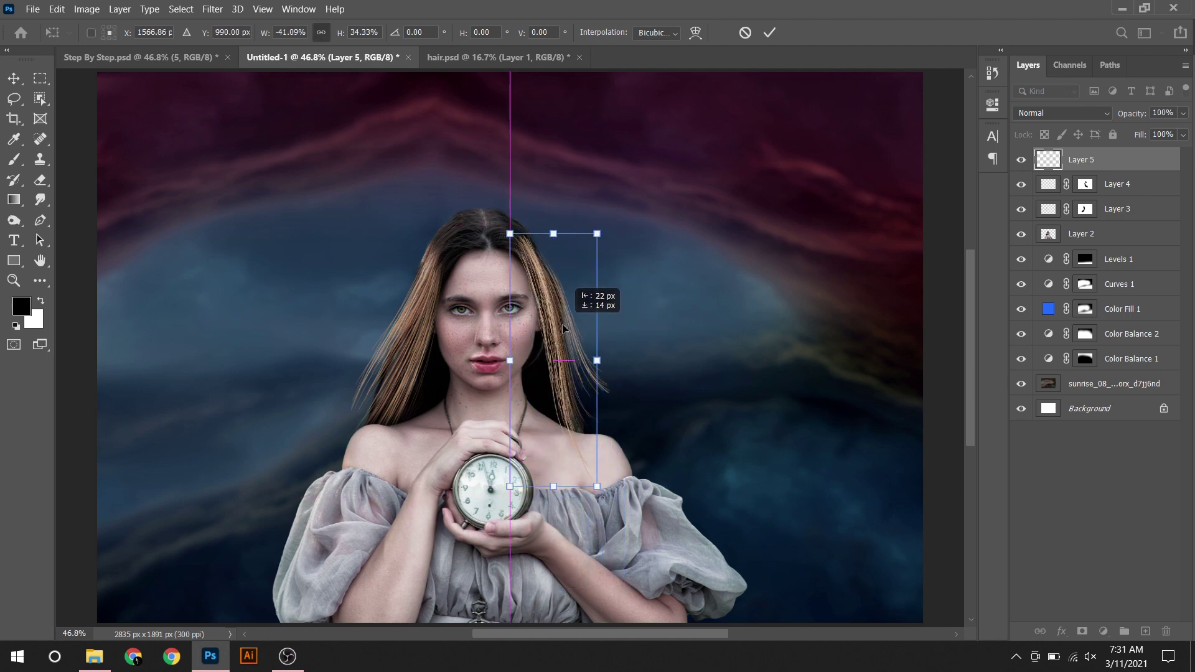
click(769, 32)
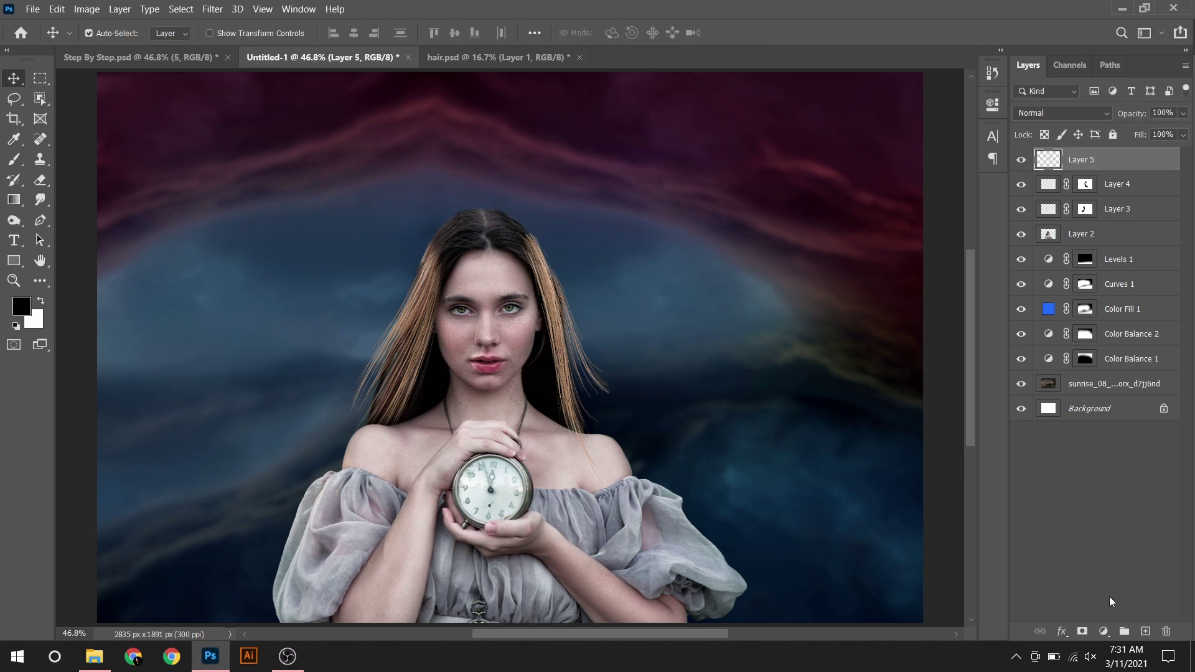
Step: Mask part of the new strand and select the other hair layers for merging
click(1081, 631)
key(b)
drag(526, 226, 546, 214)
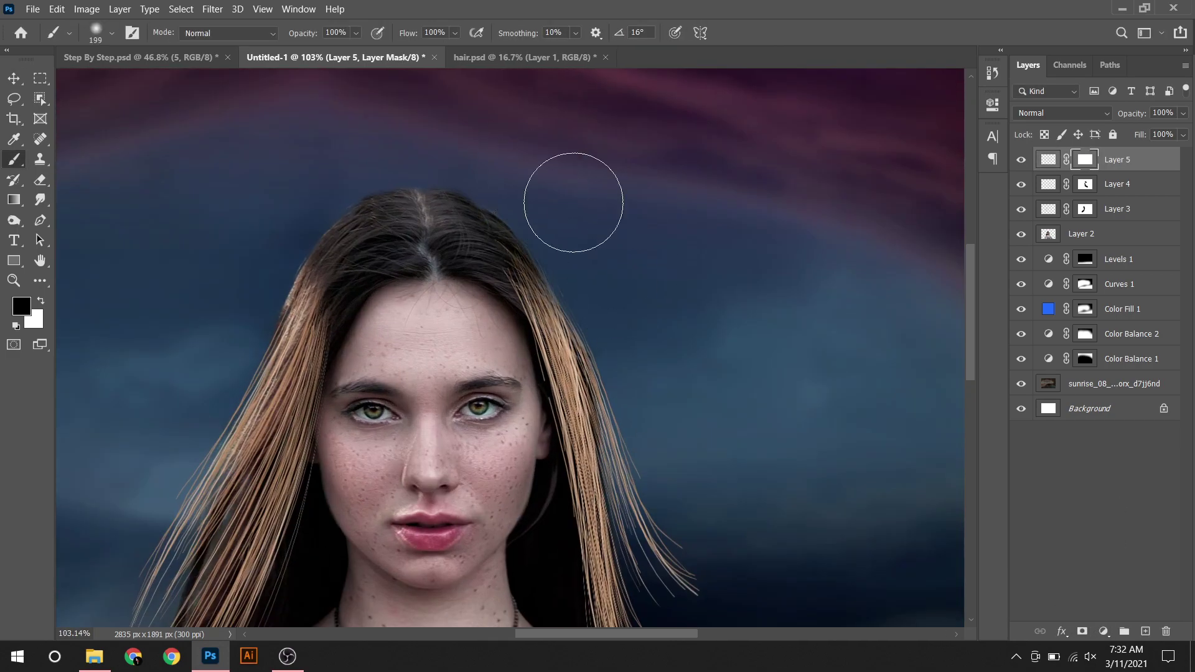
scroll(595, 305, down, 5)
scroll(533, 261, down, 5)
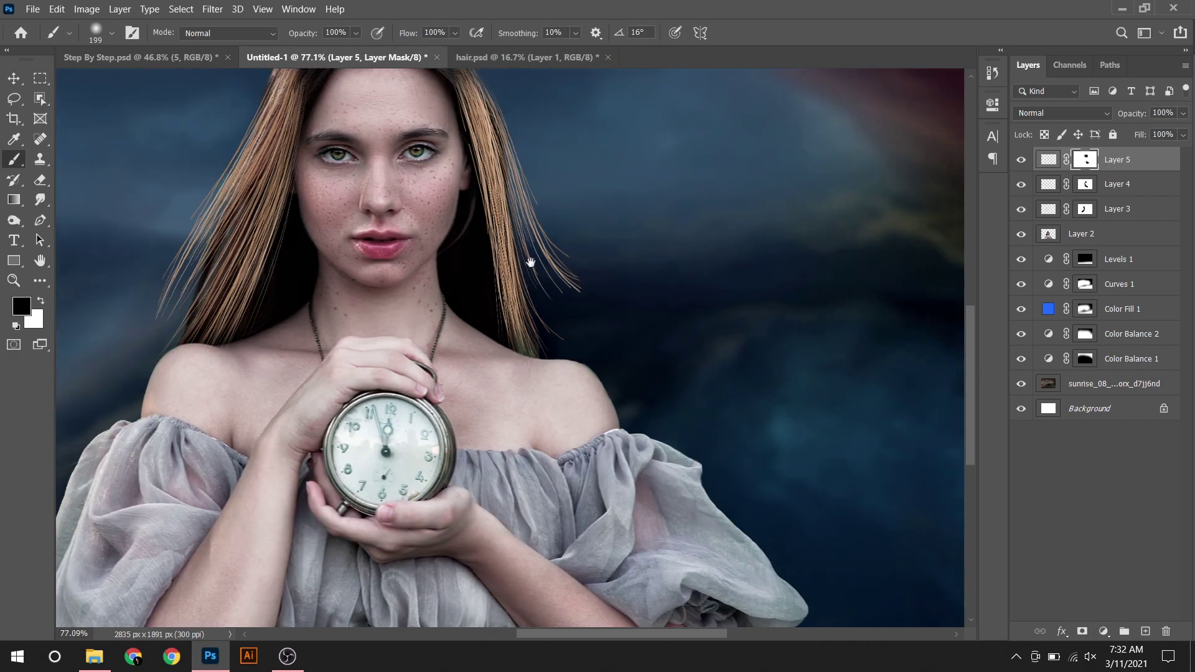
shift+click(1118, 214)
right_click(1117, 214)
Step: Merge the three hair layers and add a Hue/Saturation adjustment to darken and desaturate the strands
click(971, 445)
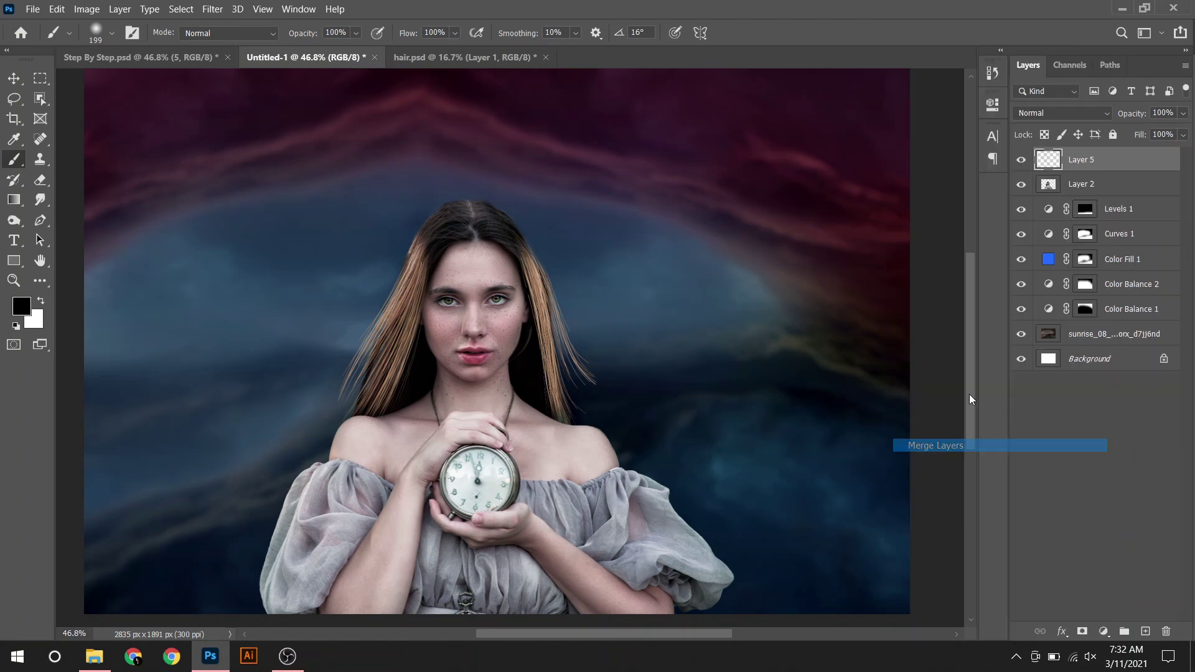
click(1104, 630)
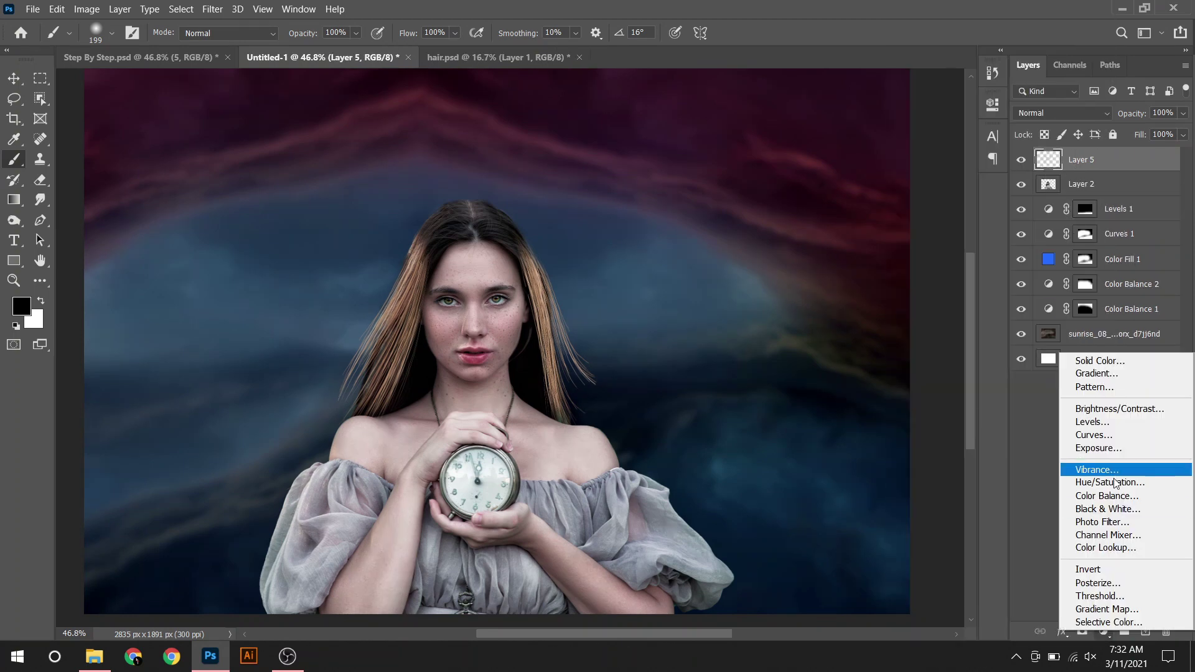
click(1110, 483)
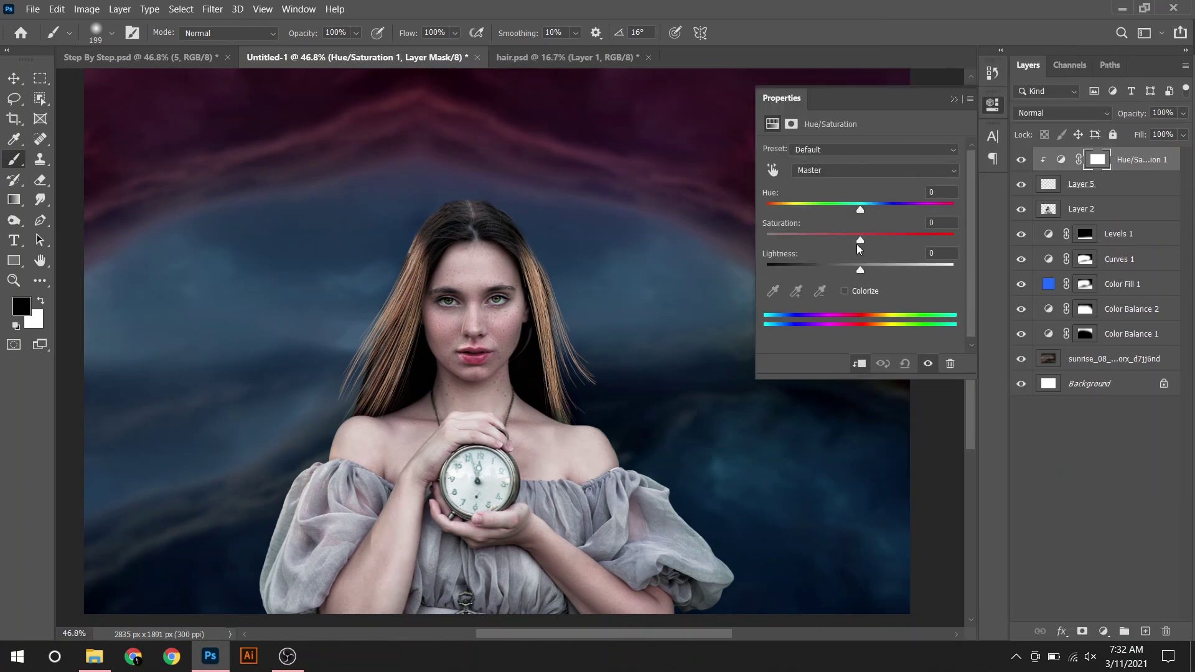
drag(859, 271, 843, 270)
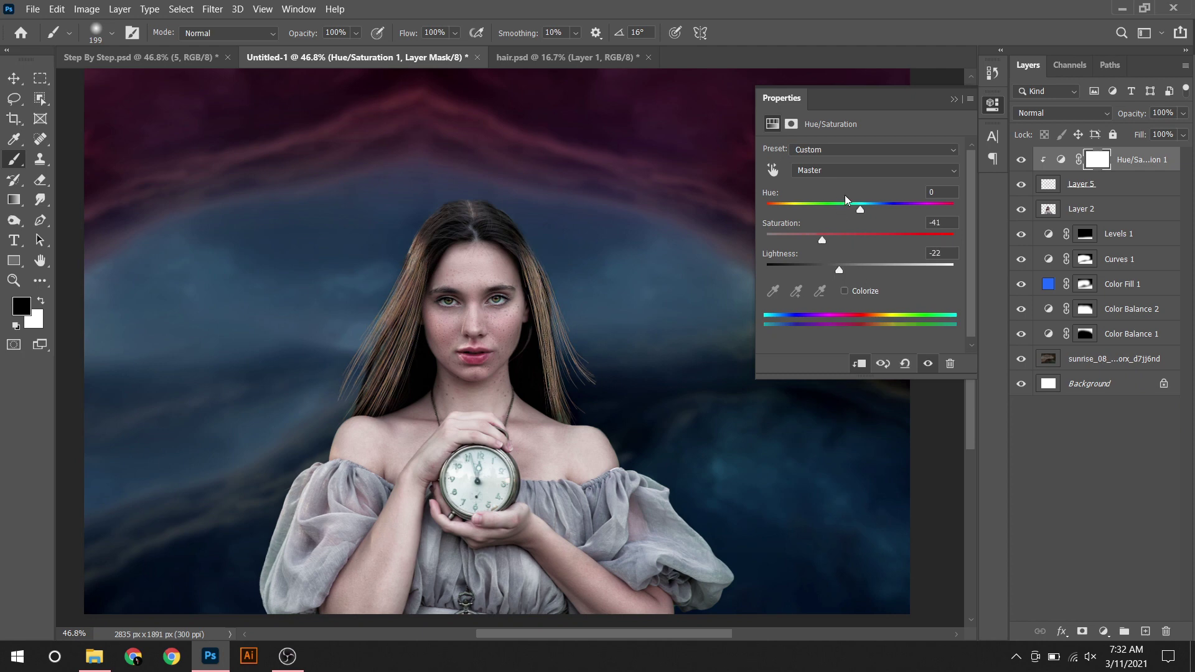
click(953, 99)
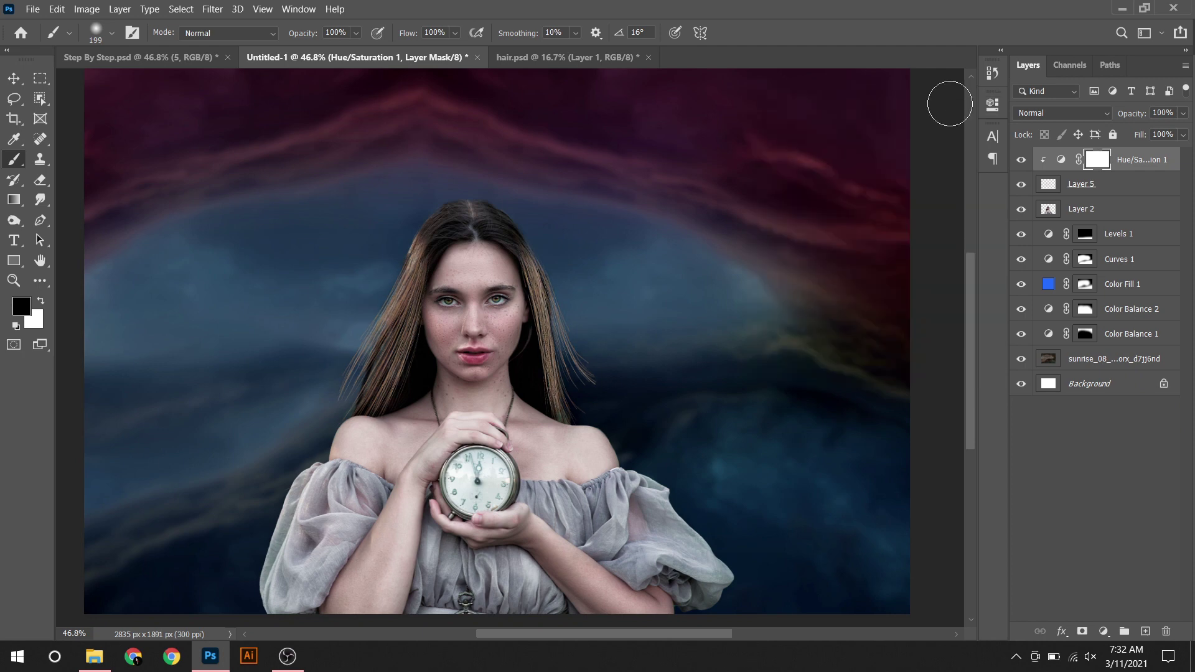
Step: Add a Color Balance adjustment shifting the midtones slightly toward cyan
click(1097, 630)
click(1106, 490)
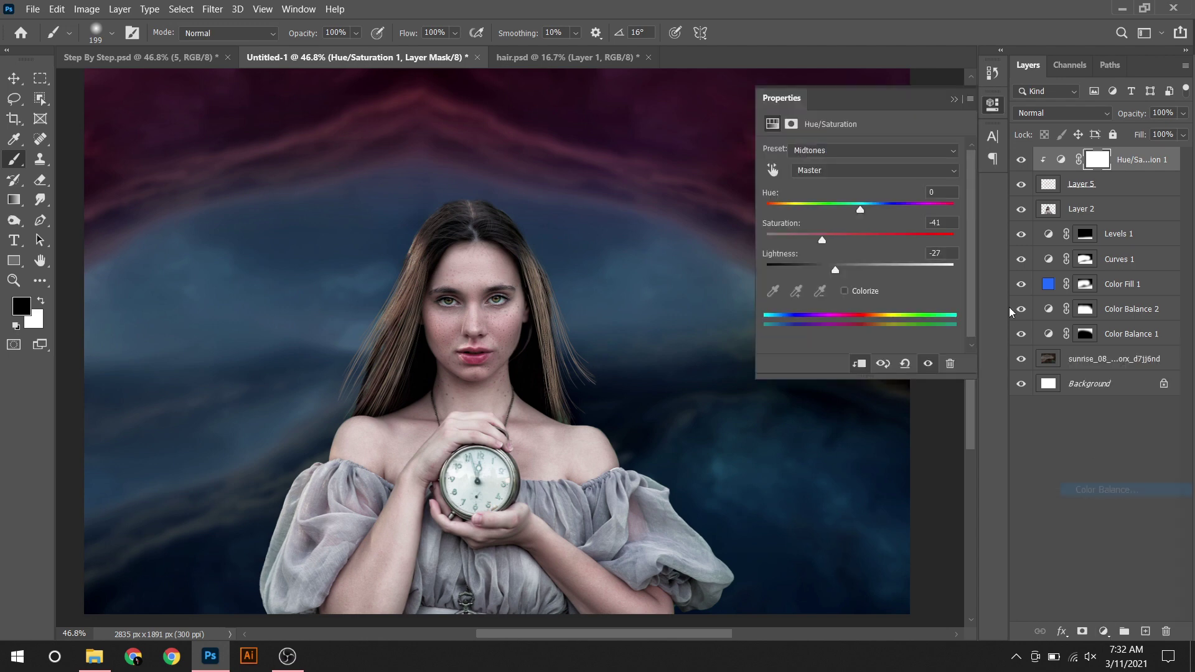
drag(840, 185, 836, 186)
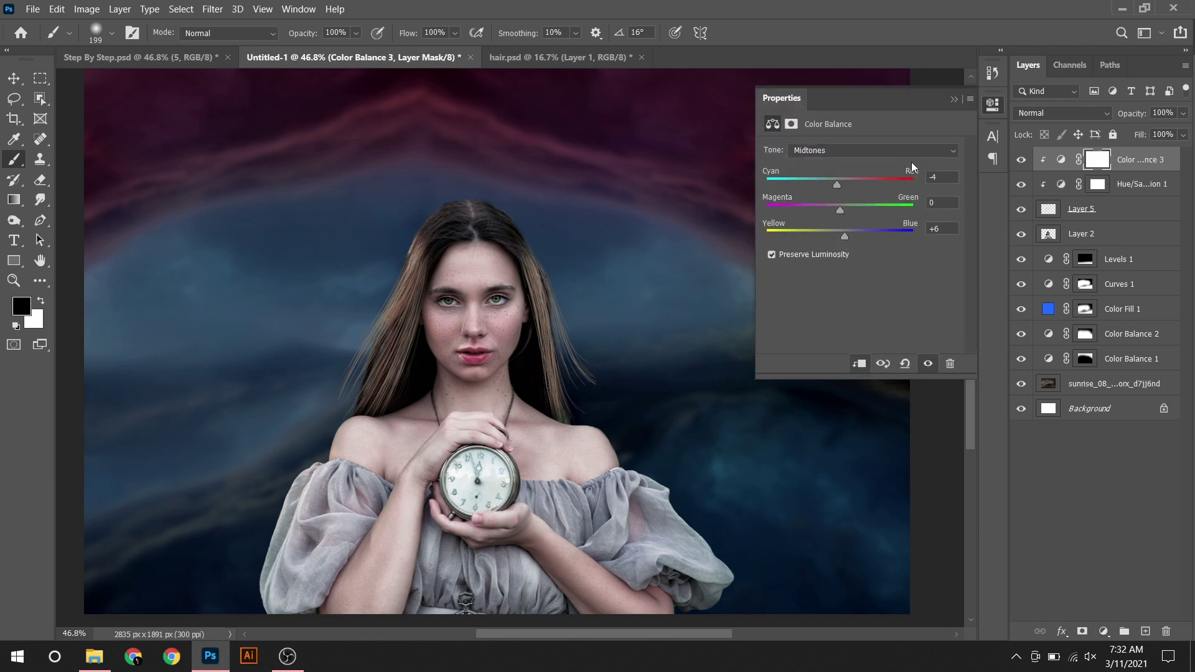
click(953, 99)
Step: Add a Levels adjustment with the output white lowered to darken the hair
click(1105, 630)
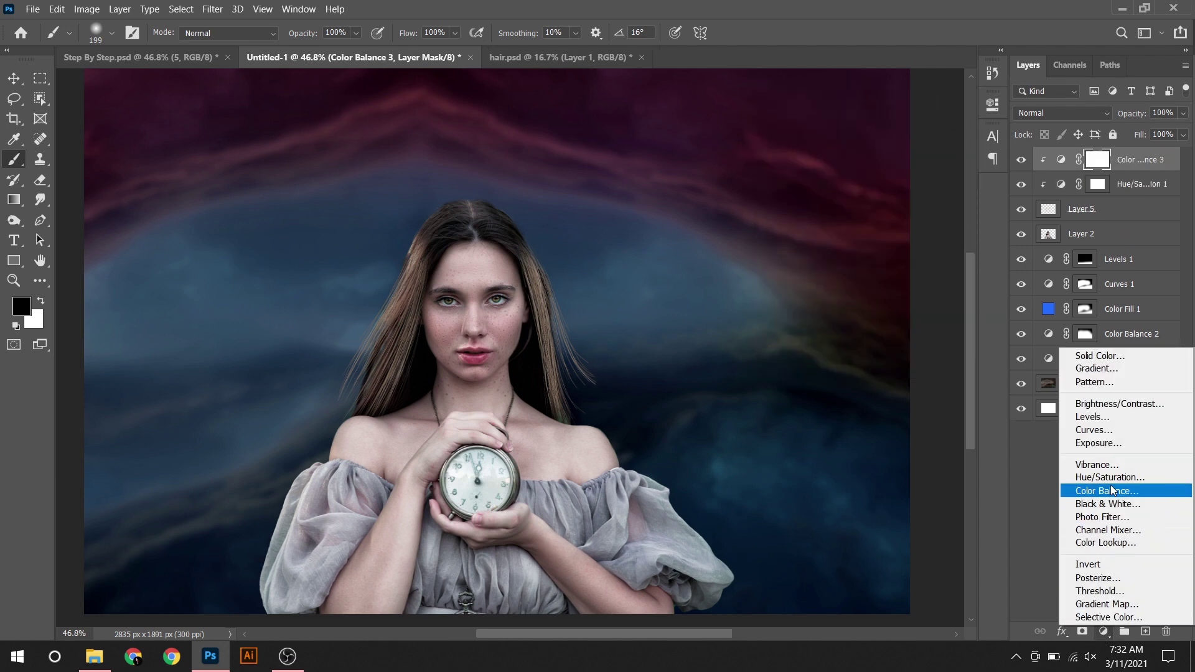
click(1095, 419)
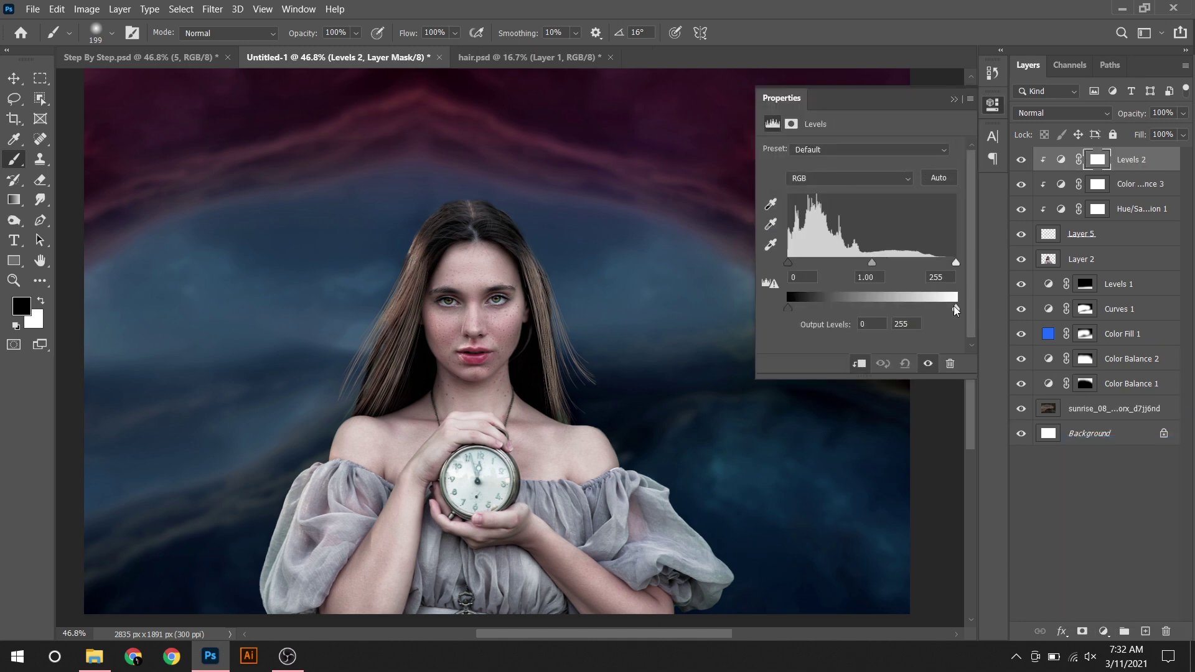
drag(923, 309, 888, 309)
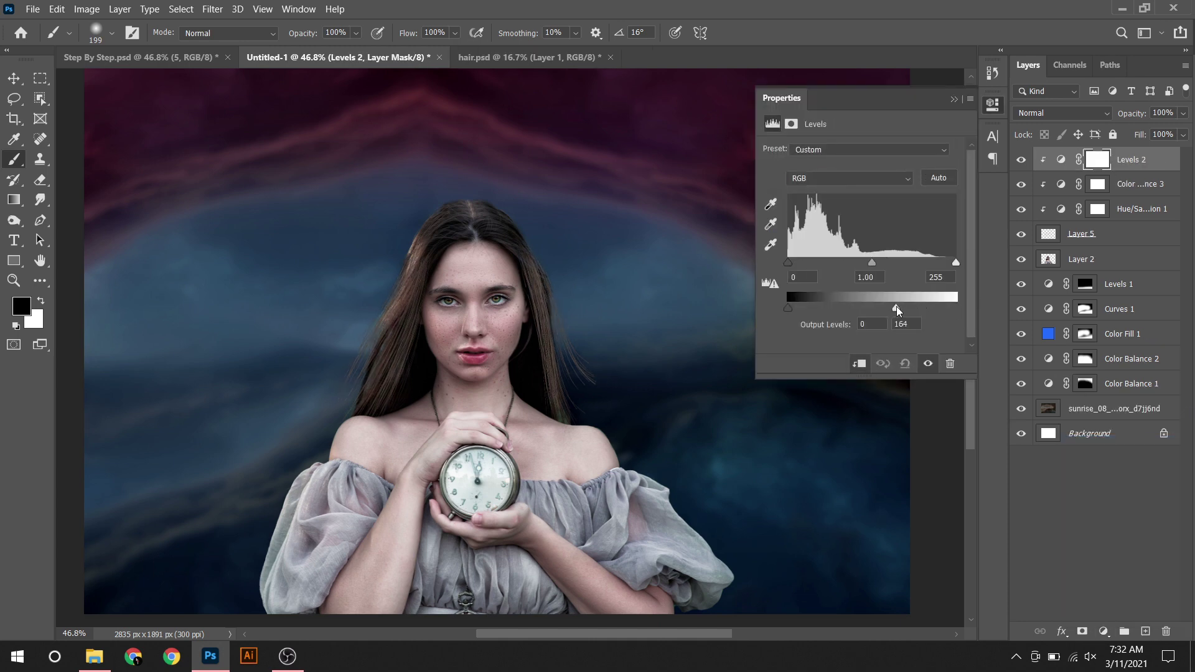
click(953, 99)
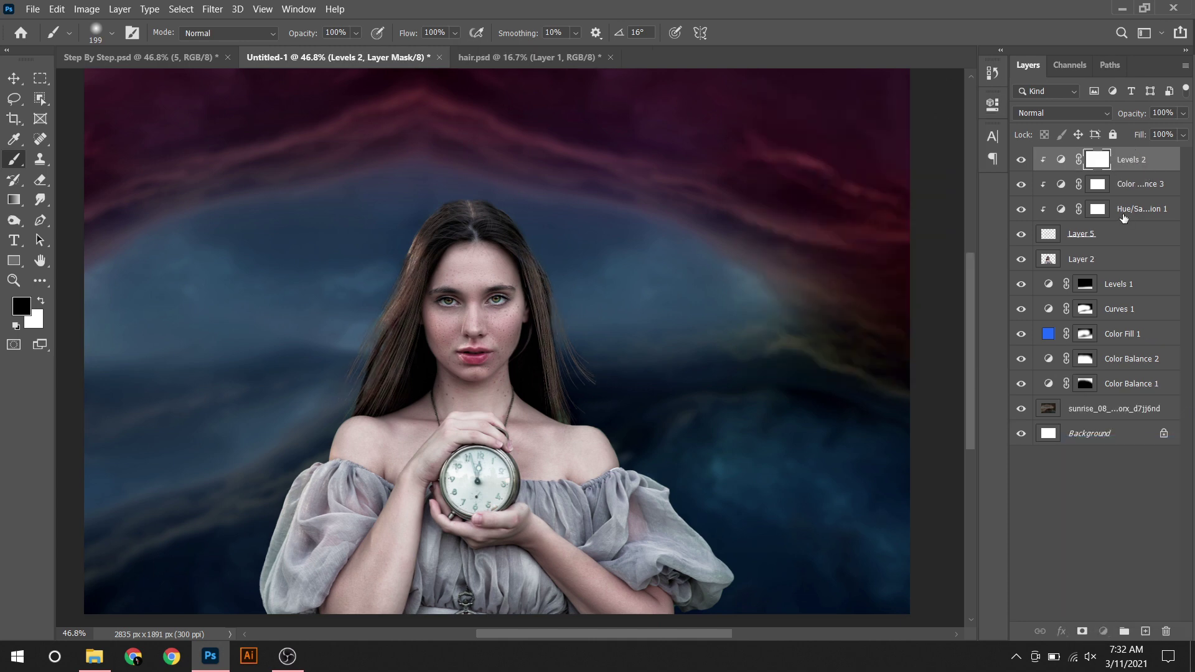
Step: Select the woman's layer and its adjustments down to Layer 5 and merge them into one
shift+click(1114, 234)
right_click(1114, 234)
click(934, 520)
shift+click(1114, 184)
right_click(1114, 184)
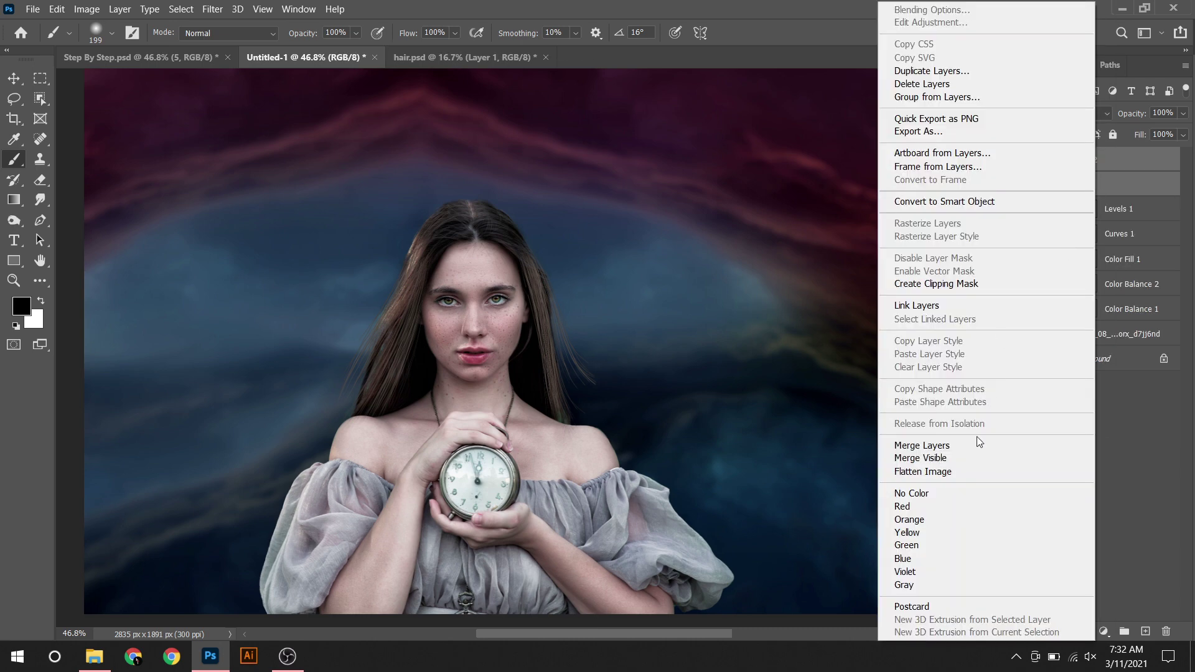
click(919, 445)
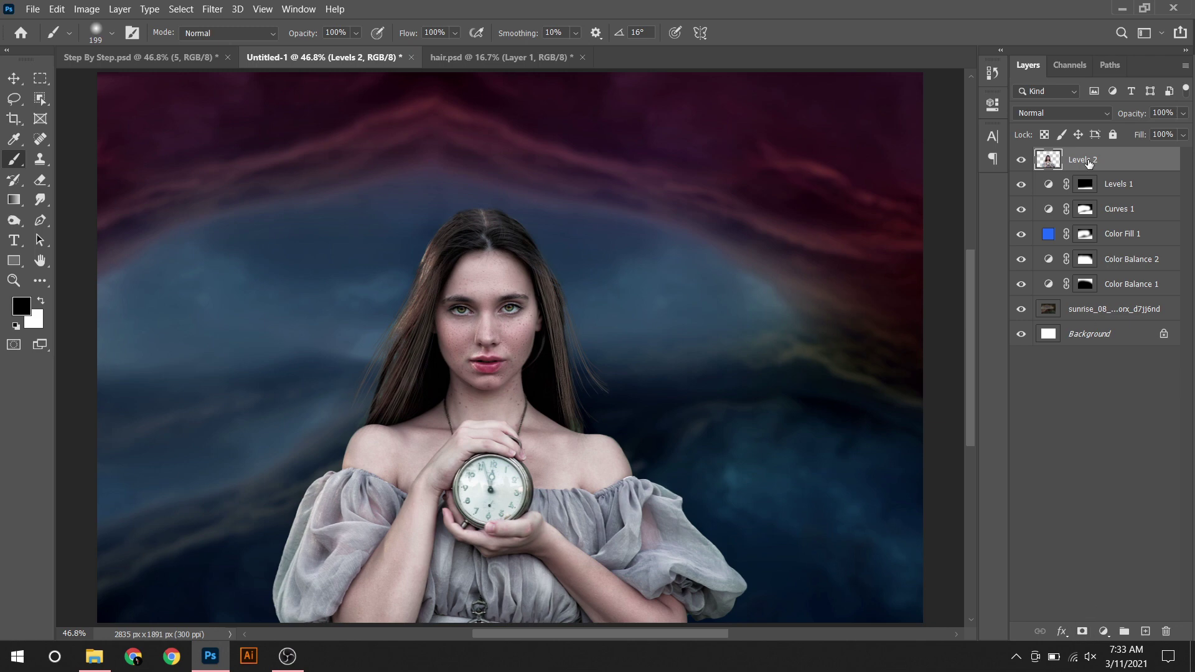
Step: Add a Levels adjustment clipped to the woman with lowered output white, masked off her figure
click(1103, 631)
click(1095, 427)
click(860, 364)
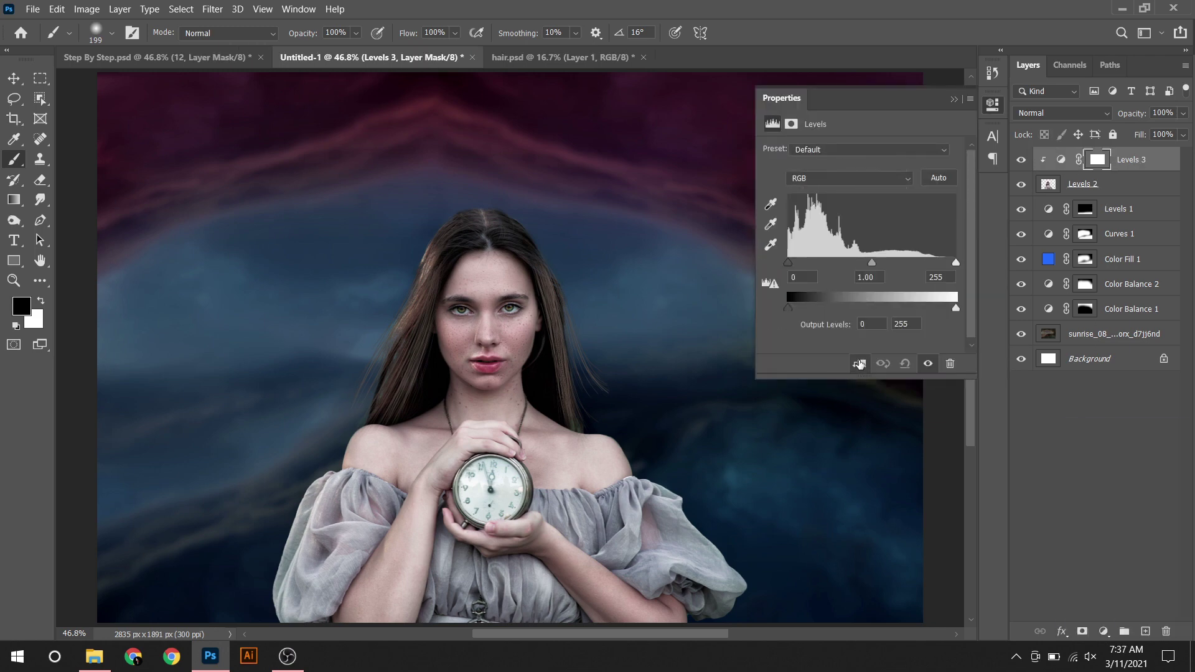
drag(956, 307, 935, 309)
click(953, 99)
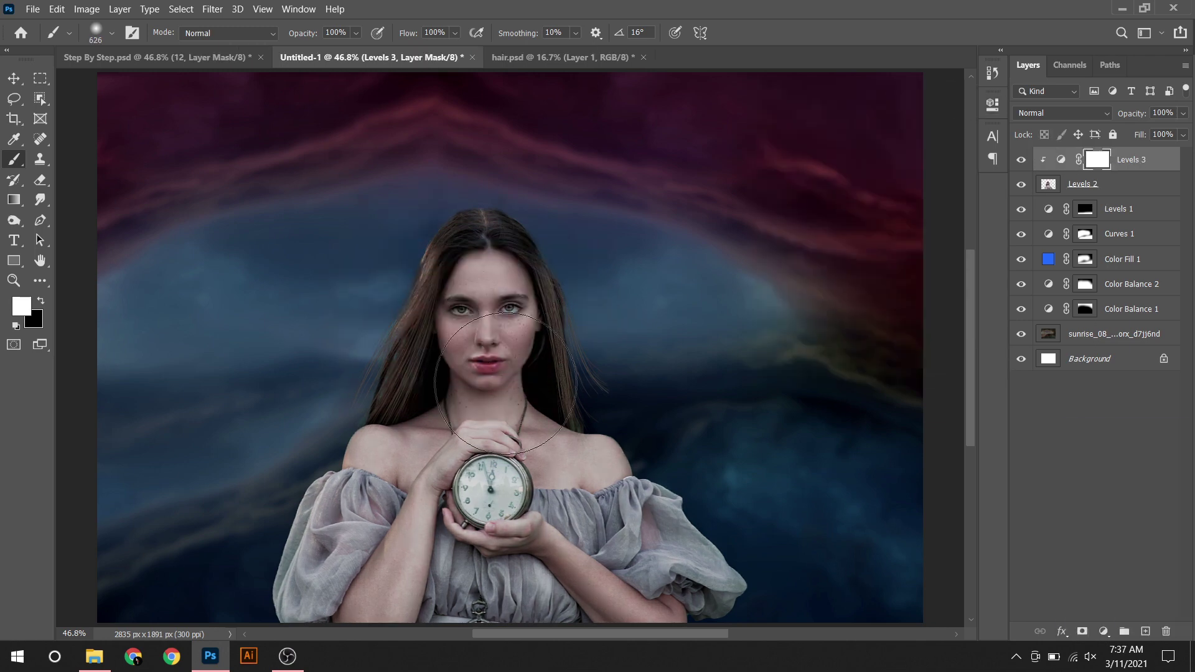
key(x)
drag(479, 200, 373, 498)
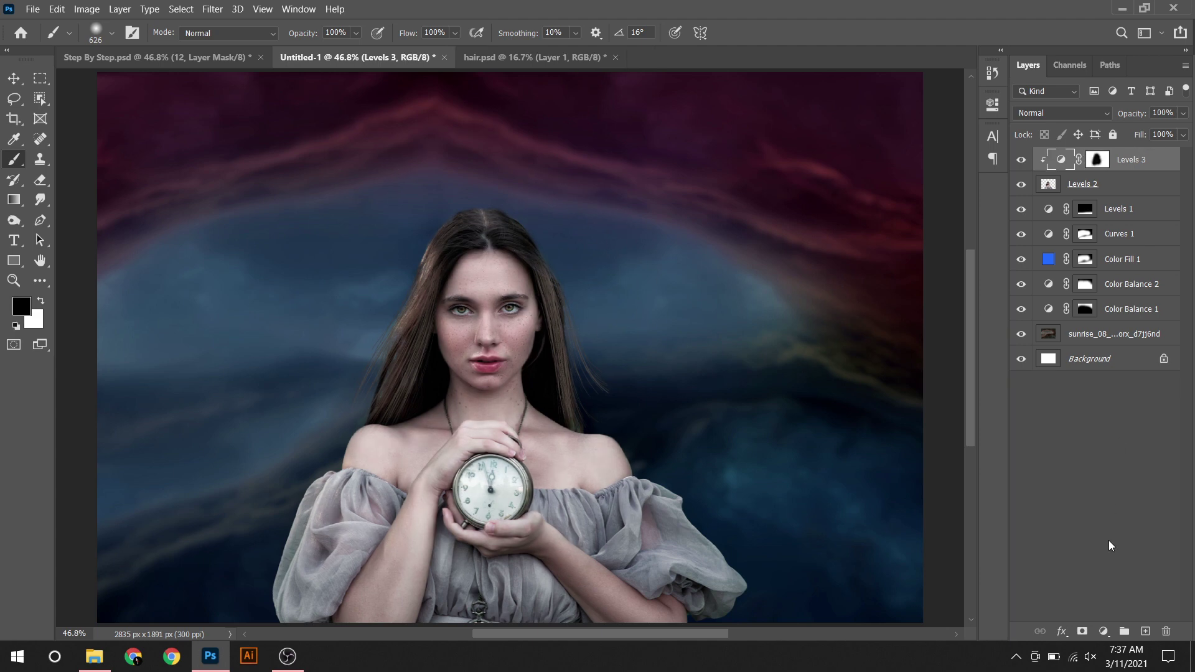
Step: Add a Color Balance adjustment and a Curves adjustment that darkens the woman
click(1103, 631)
click(1086, 478)
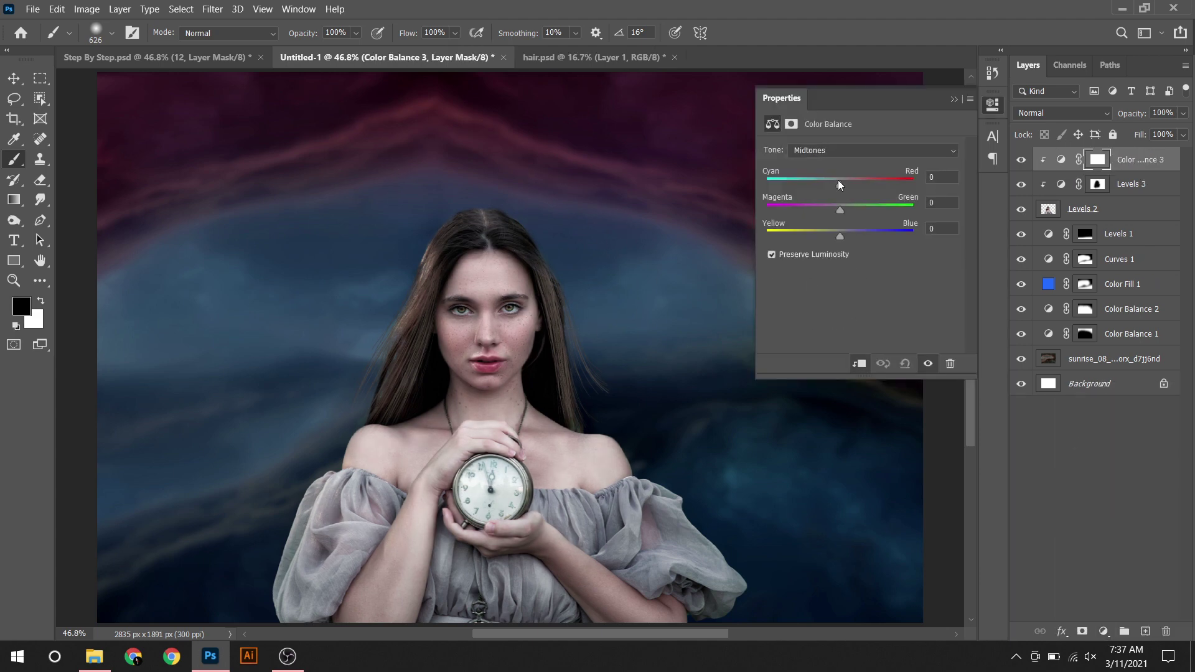
click(953, 99)
click(1103, 631)
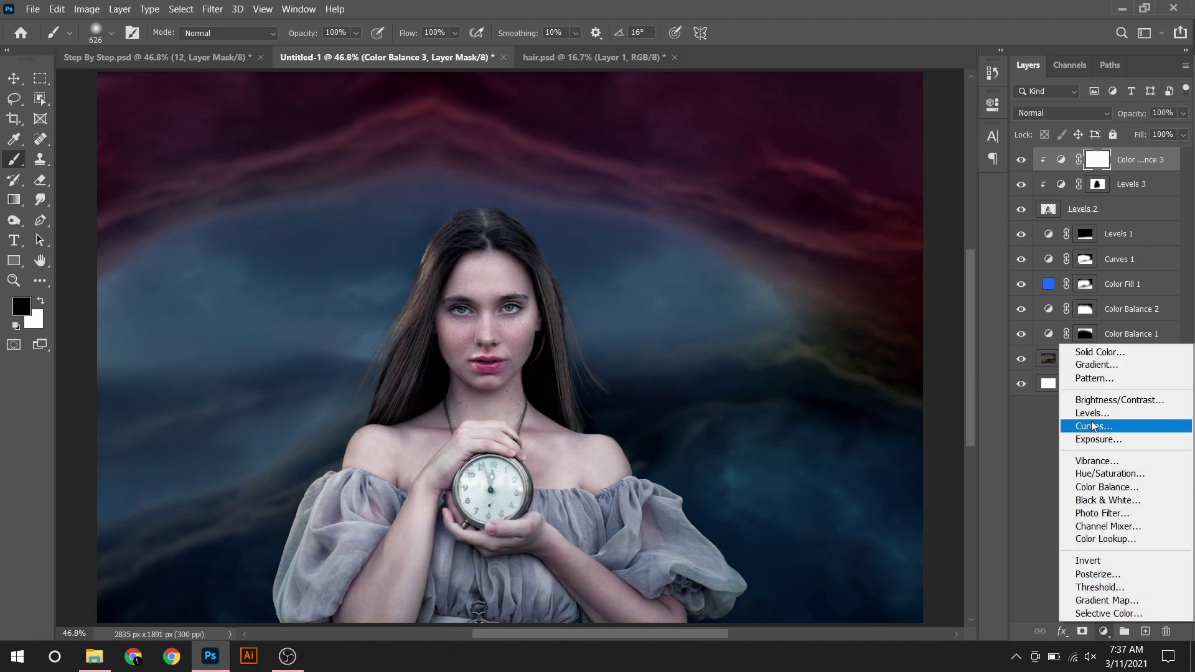
click(1093, 426)
drag(879, 288, 880, 312)
click(953, 99)
Step: Add a Hue/Saturation adjustment with lowered saturation, then another Color Balance adjustment
click(1098, 628)
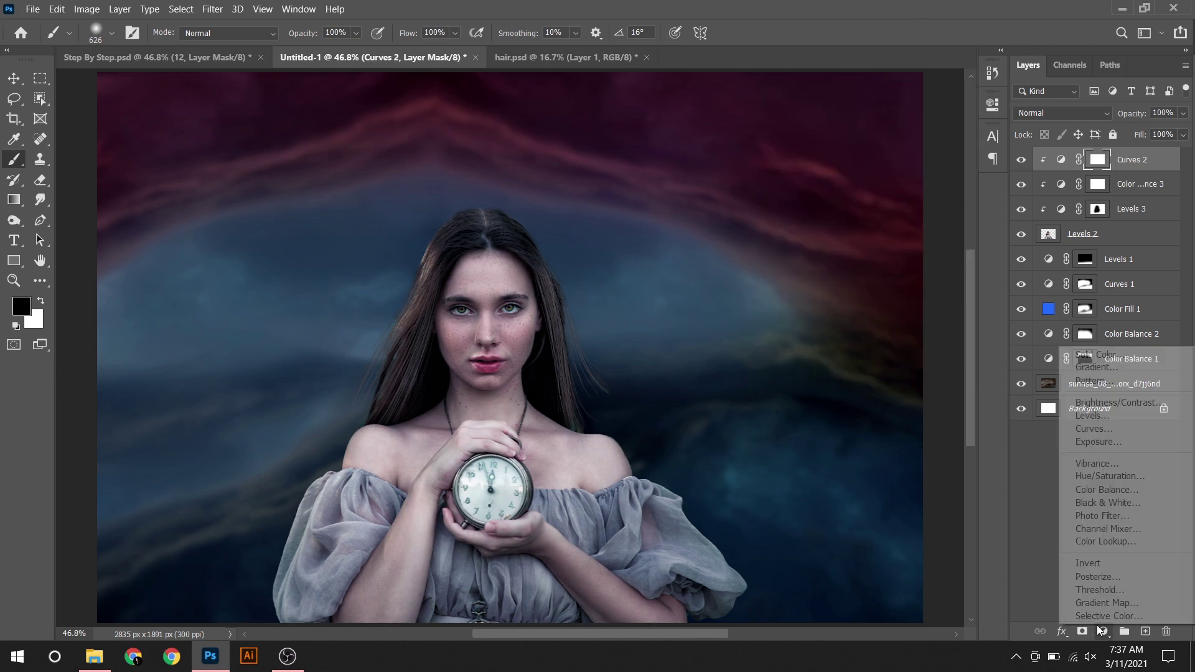
click(1109, 476)
drag(835, 232, 823, 233)
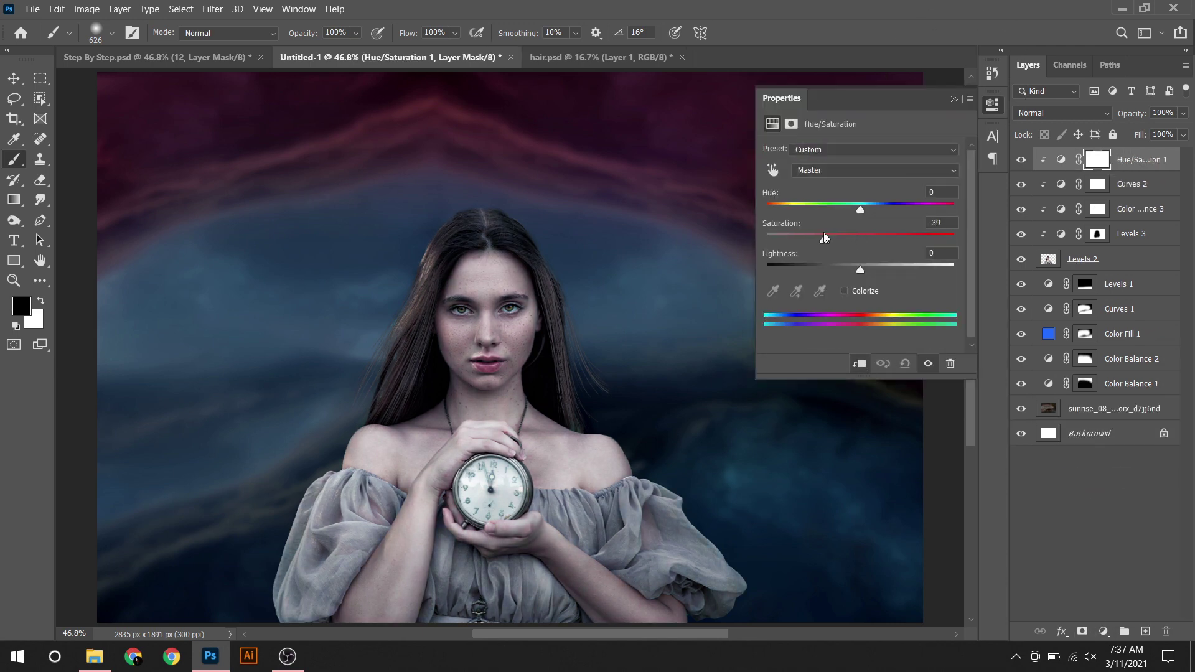
click(953, 99)
click(1103, 631)
click(1101, 487)
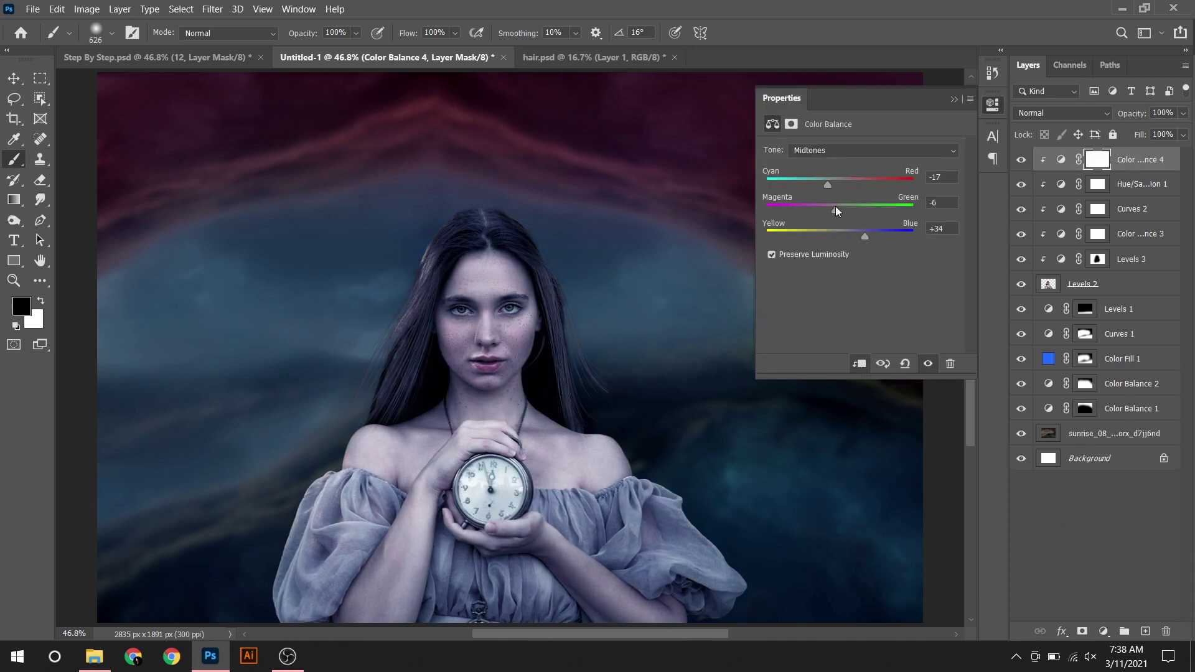
click(954, 99)
Step: Add an Exposure adjustment with the value 50.77
click(1104, 631)
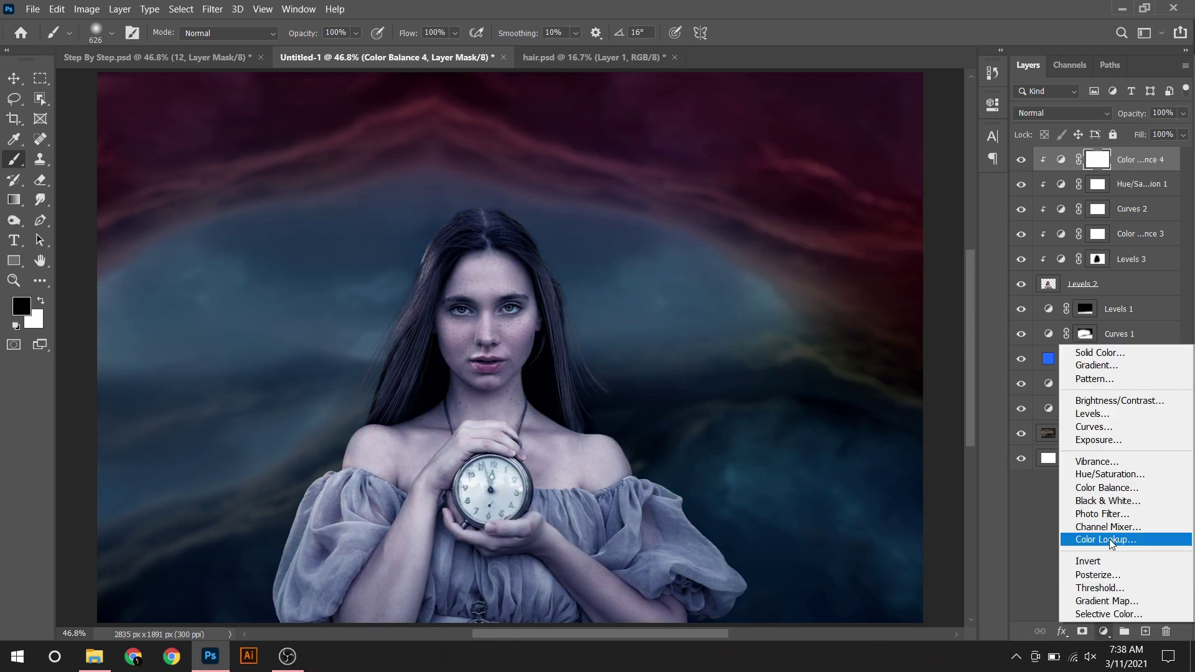
click(1102, 443)
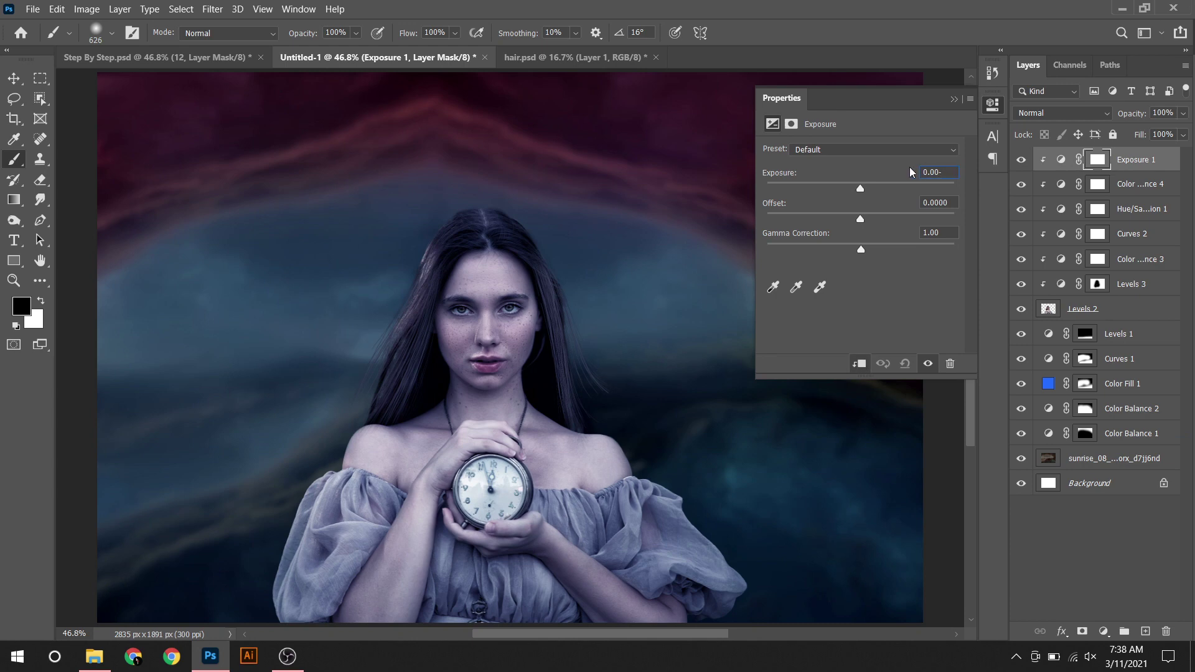
text(50)
text(.77)
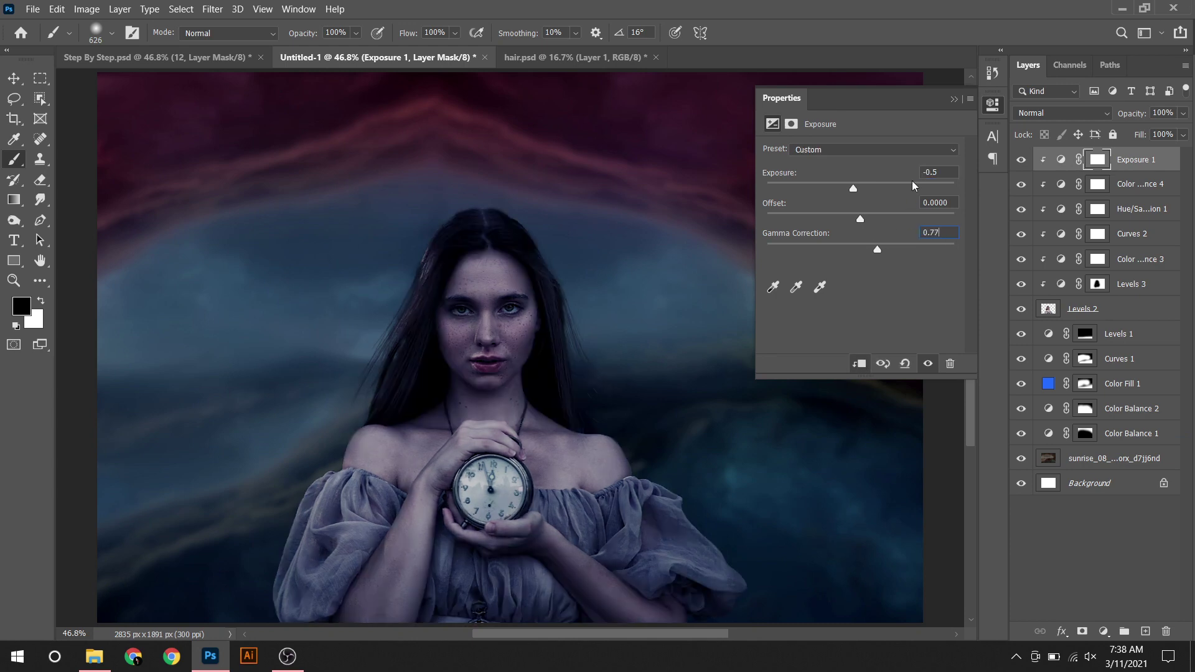
click(953, 99)
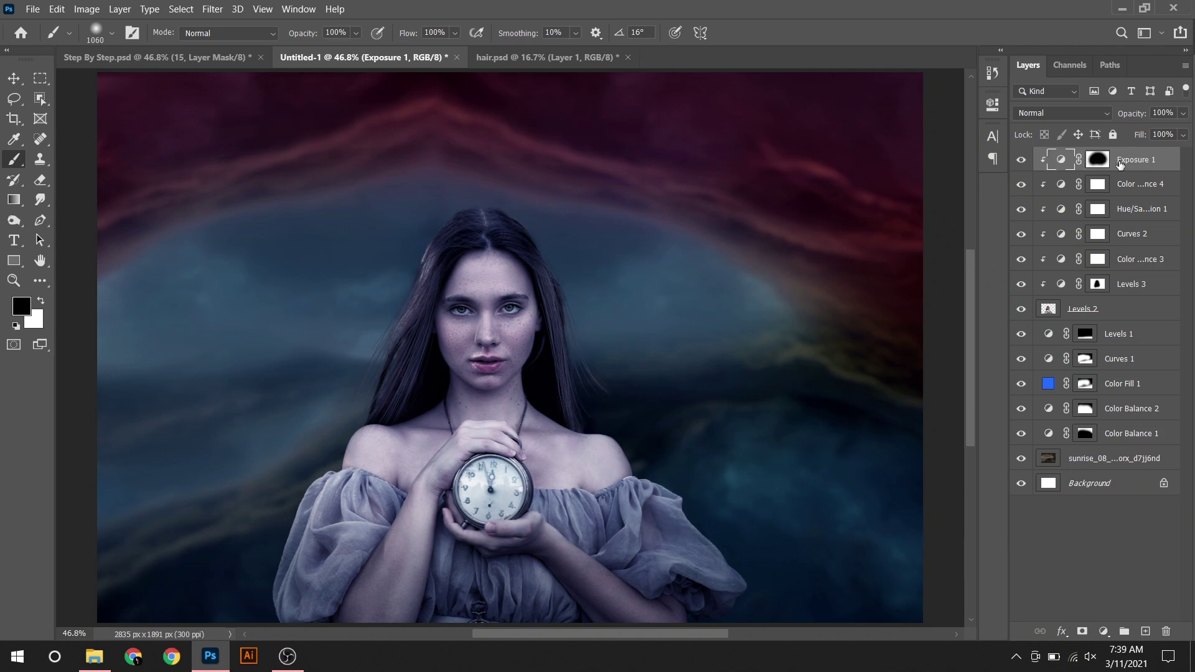
Step: Add another Levels adjustment with lowered output white, plus a Hue/Saturation adjustment
click(1102, 631)
click(1082, 418)
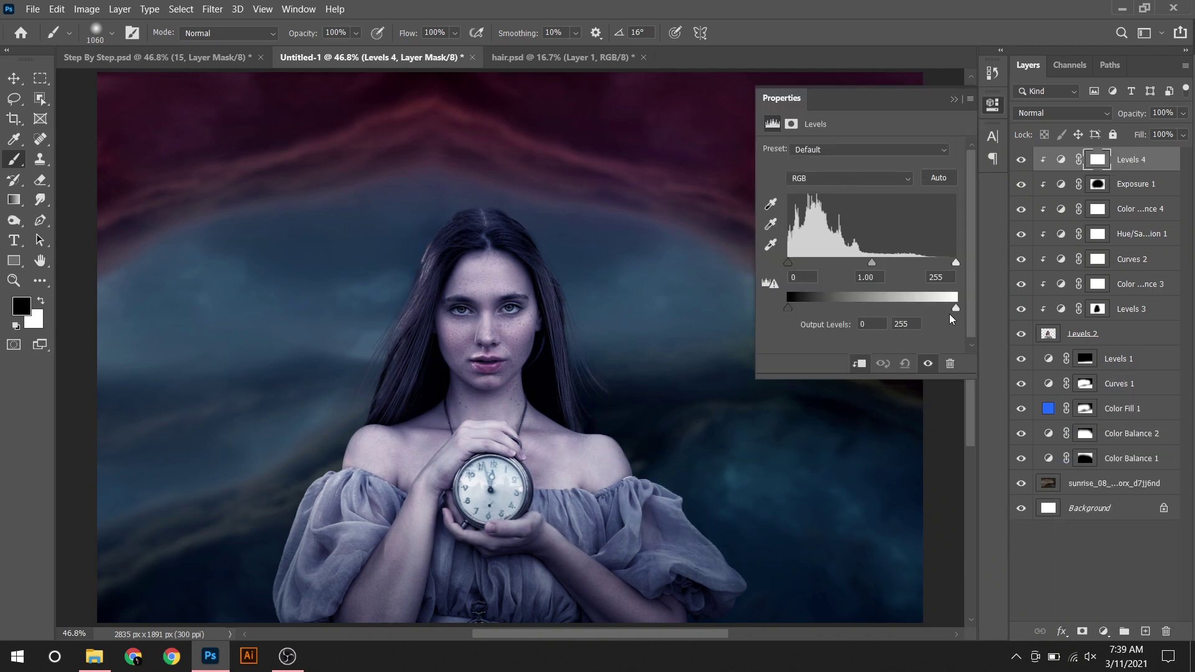
drag(956, 309, 935, 310)
click(953, 100)
click(1103, 631)
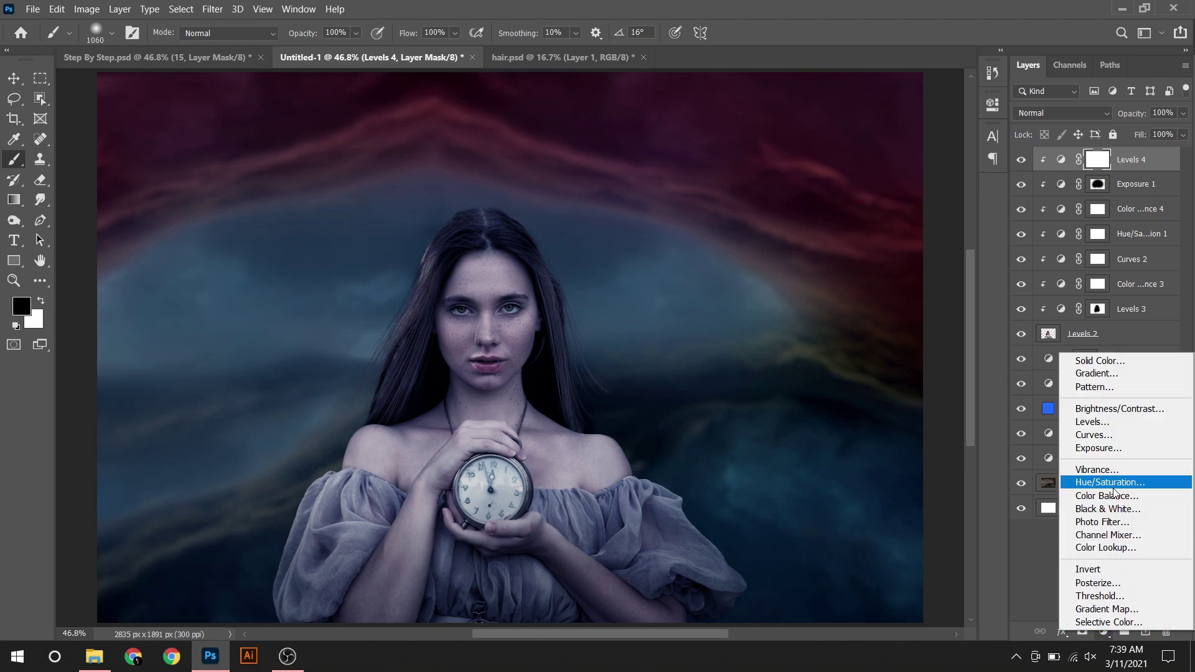
click(1095, 485)
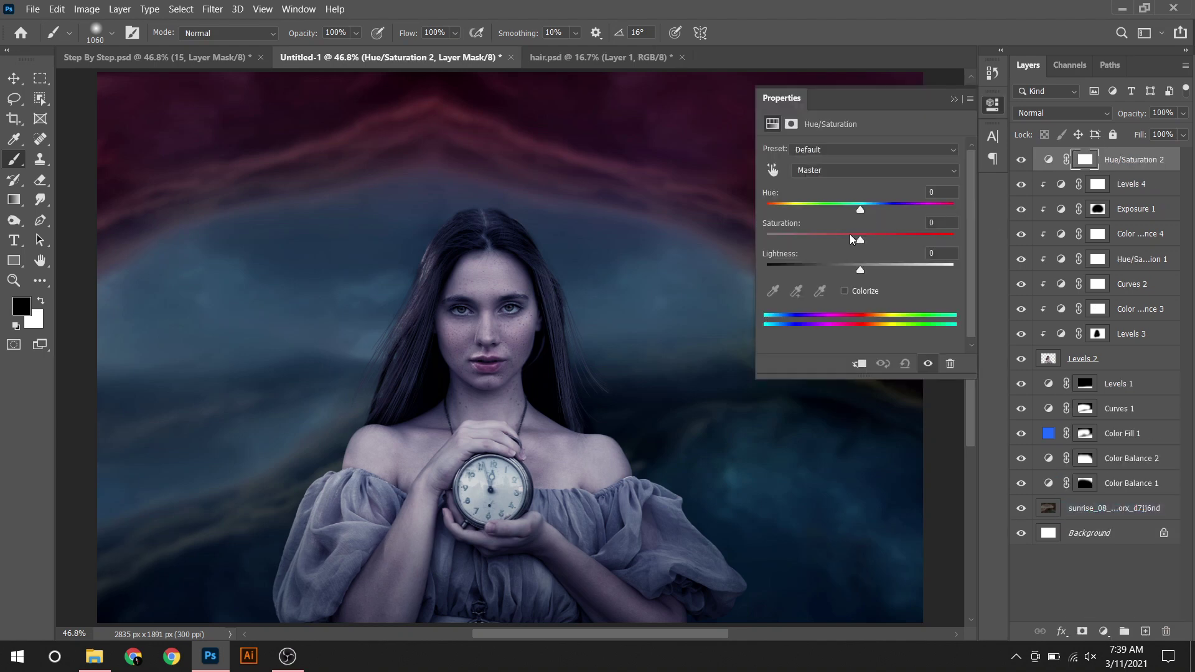
click(953, 100)
Step: Add a Solid Color 0043ec fill in Soft Light, masked to the lower dress, at 38% opacity
click(1104, 631)
click(1081, 349)
text(0043ec)
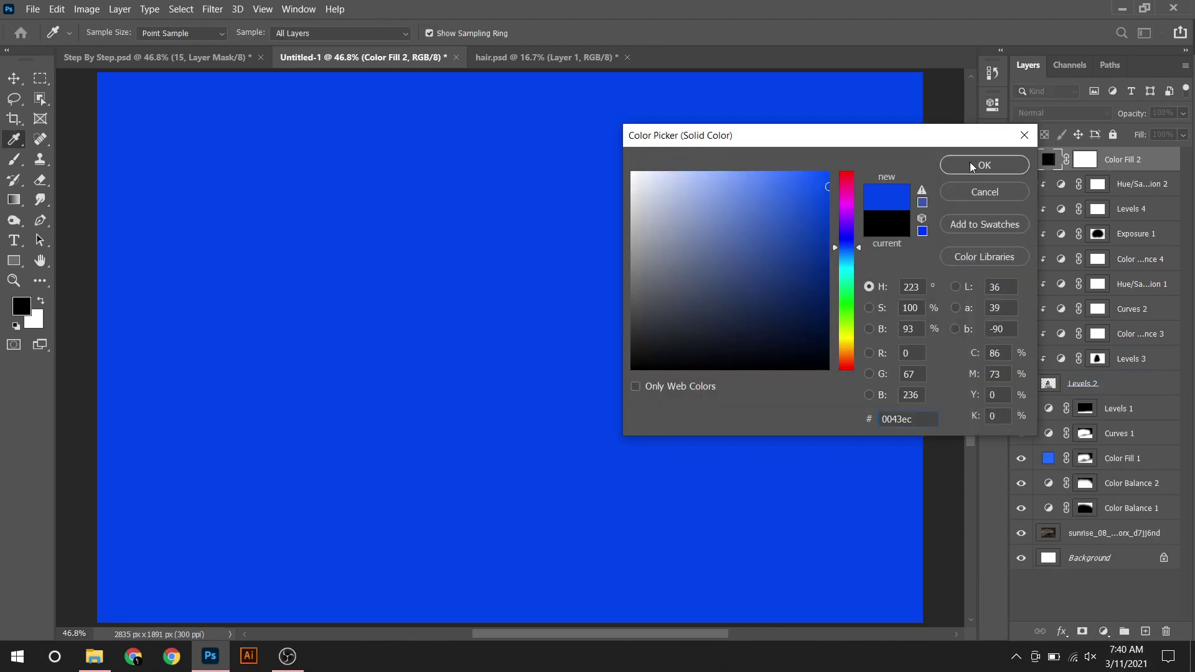
click(973, 167)
click(1061, 112)
click(1052, 309)
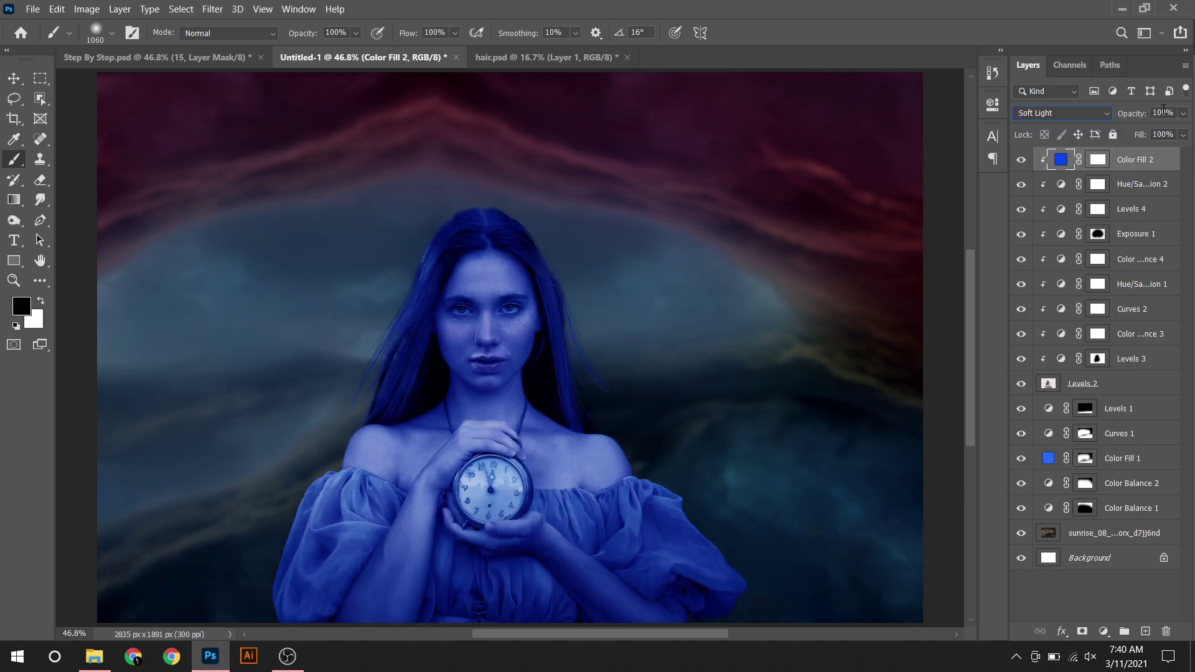
click(1095, 160)
key(ctrl+i)
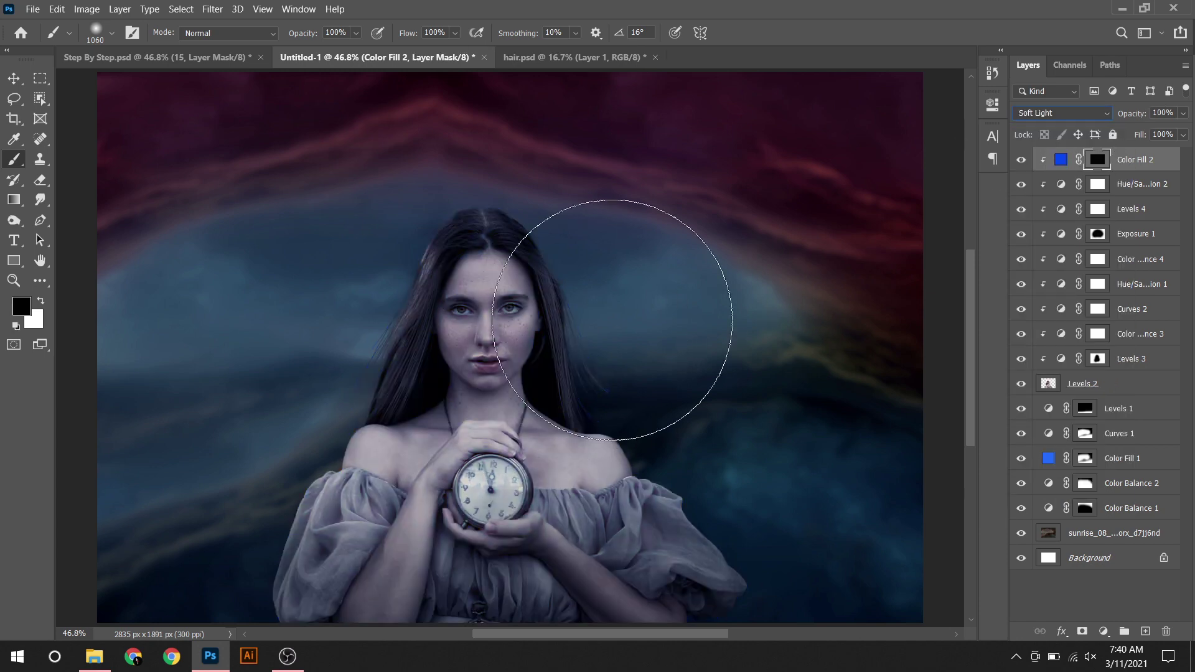
drag(358, 607, 814, 573)
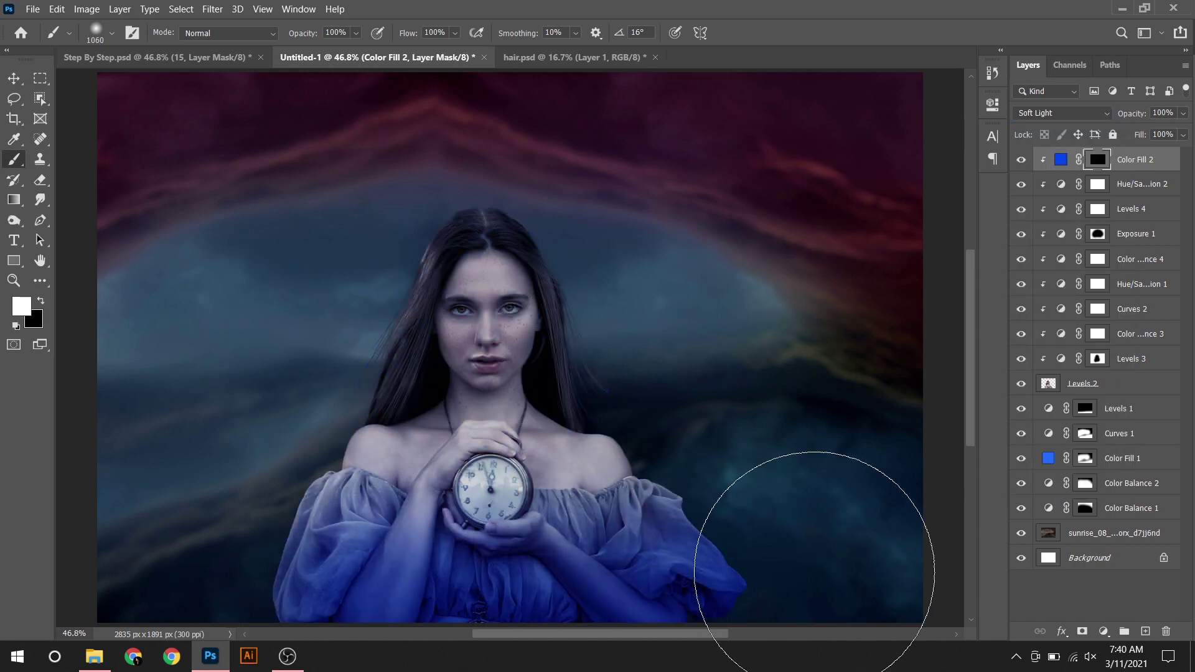
drag(1136, 113, 1130, 118)
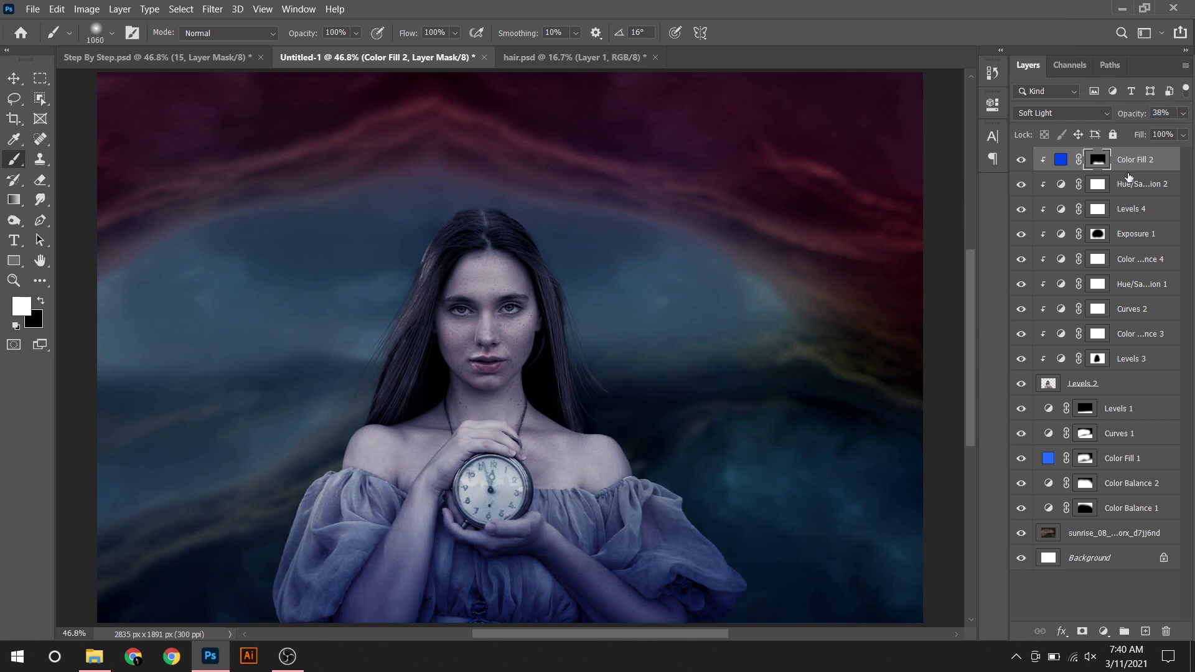
Step: Swap the painting colours and create a new empty layer clipped to the woman
key(ctrl+2)
click(1104, 631)
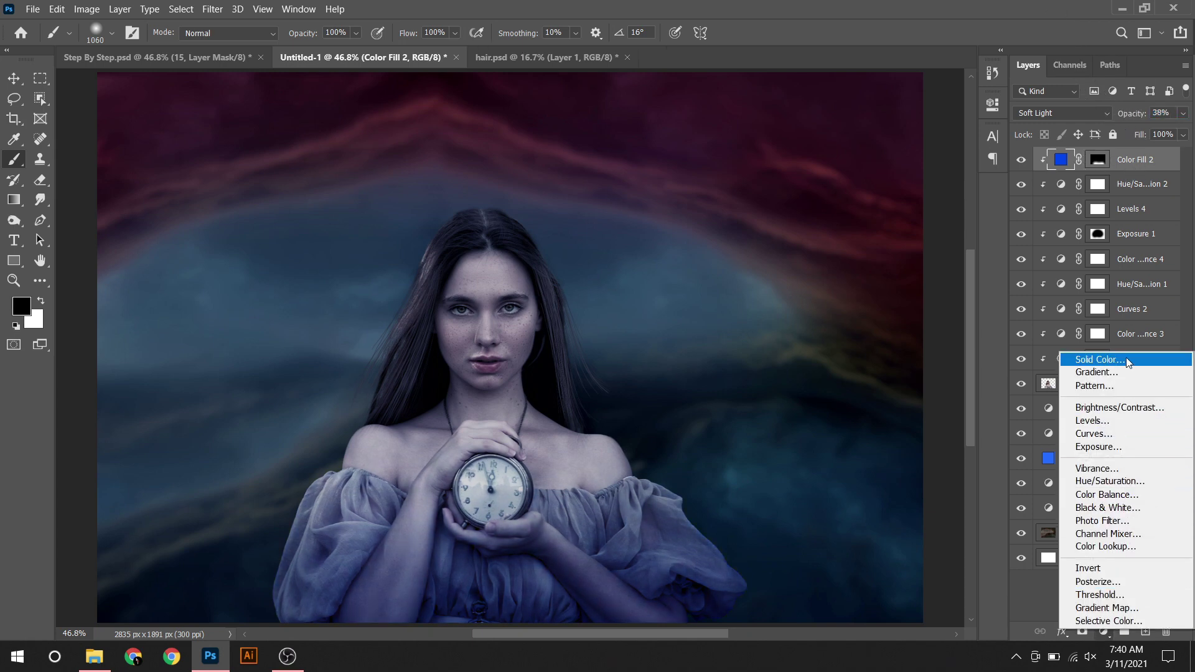
key(Escape)
key(ctrl+shift+alt+n)
Step: Fill the new layer with 50% gray and set its blend mode to Overlay
key(shift+F5)
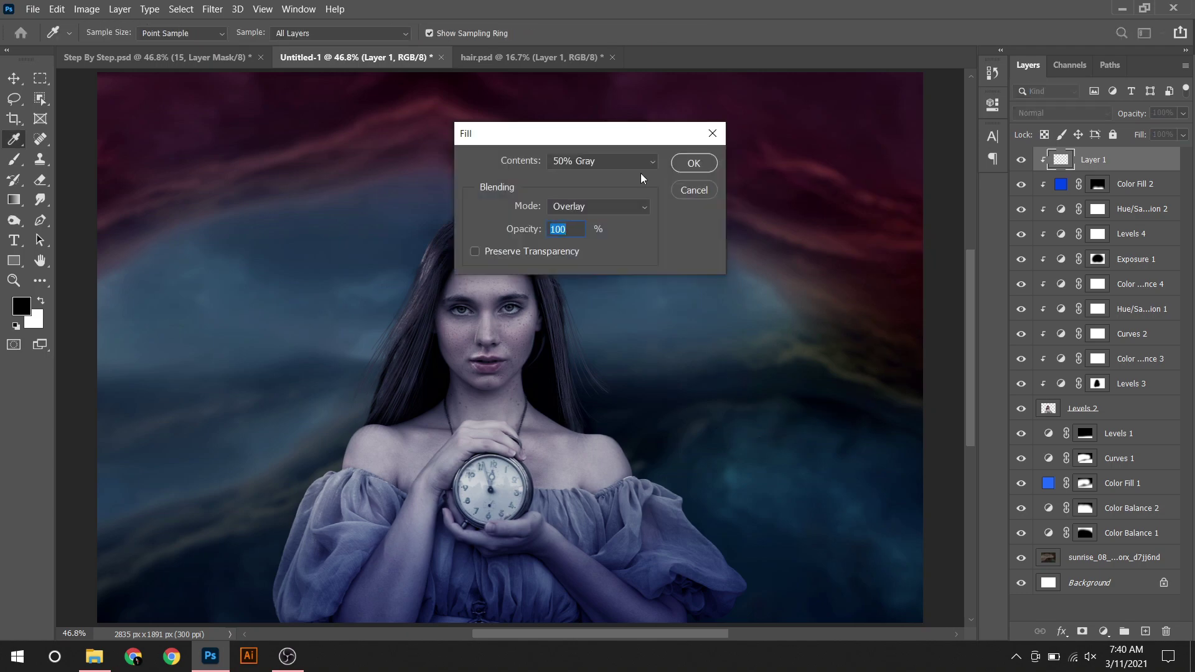
click(694, 163)
click(1062, 113)
click(1046, 302)
Step: Dodge the woman's shoulders and the hand resting on the clock with a smaller brush
key(o)
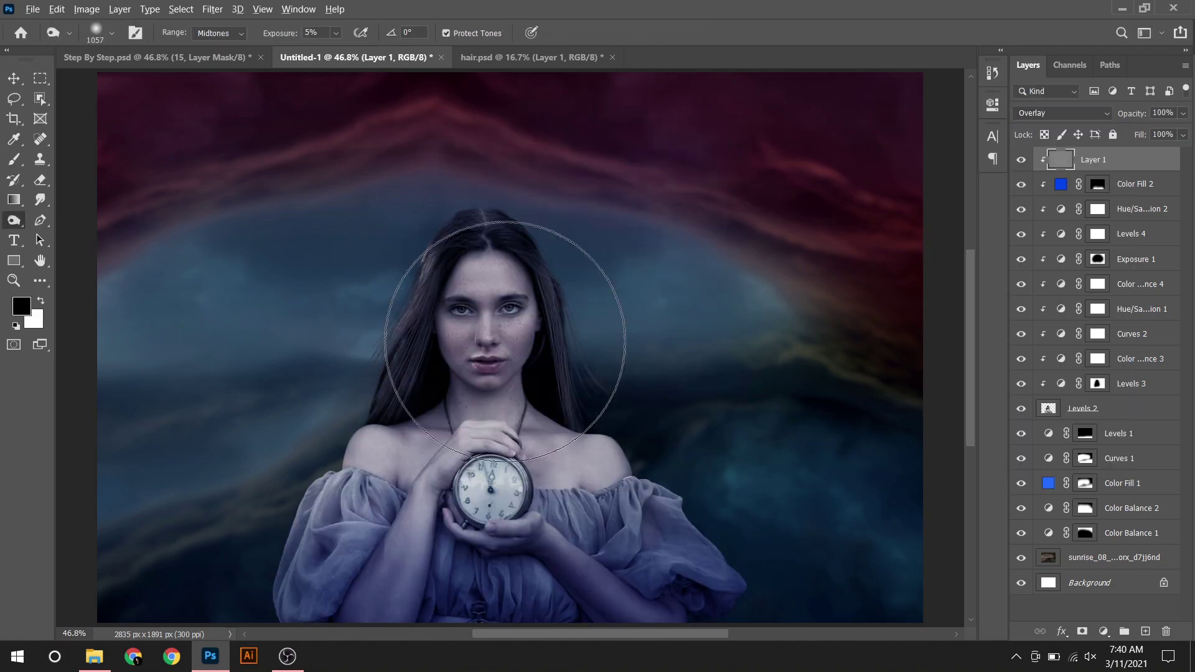
right_click(14, 219)
click(81, 232)
scroll(461, 308, up, 6)
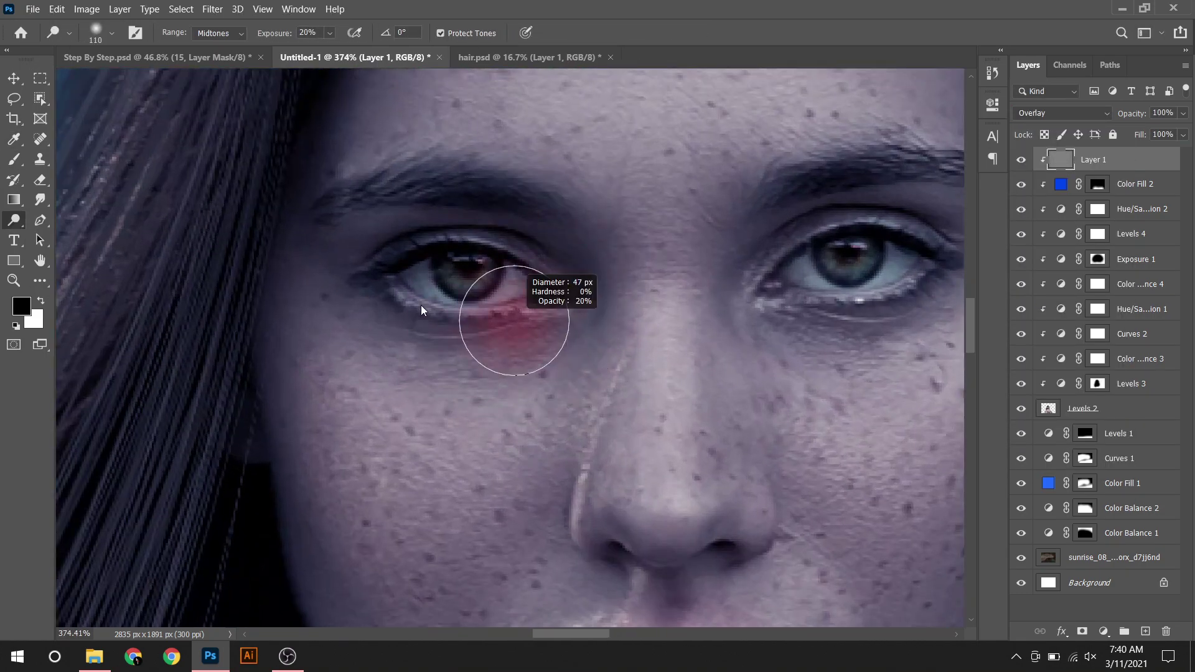
scroll(421, 310, down, 3)
alt+scroll(693, 276, down, 3)
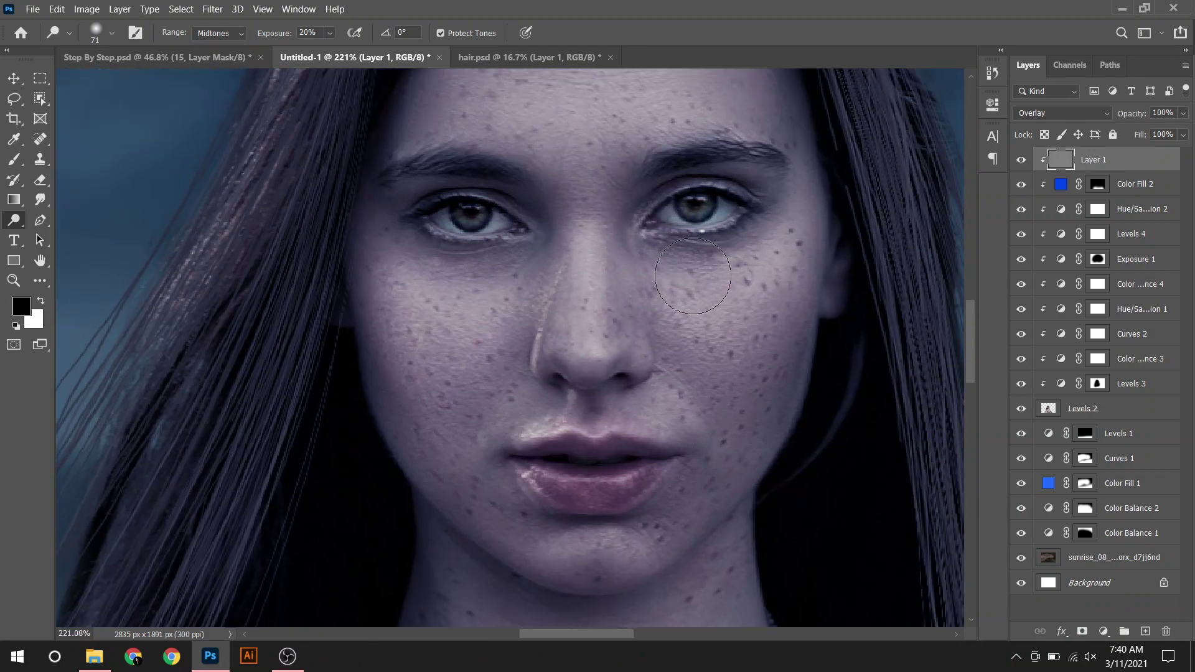
key(bracketleft)
key(bracketleft)
key(bracketleft)
scroll(531, 269, down, 3)
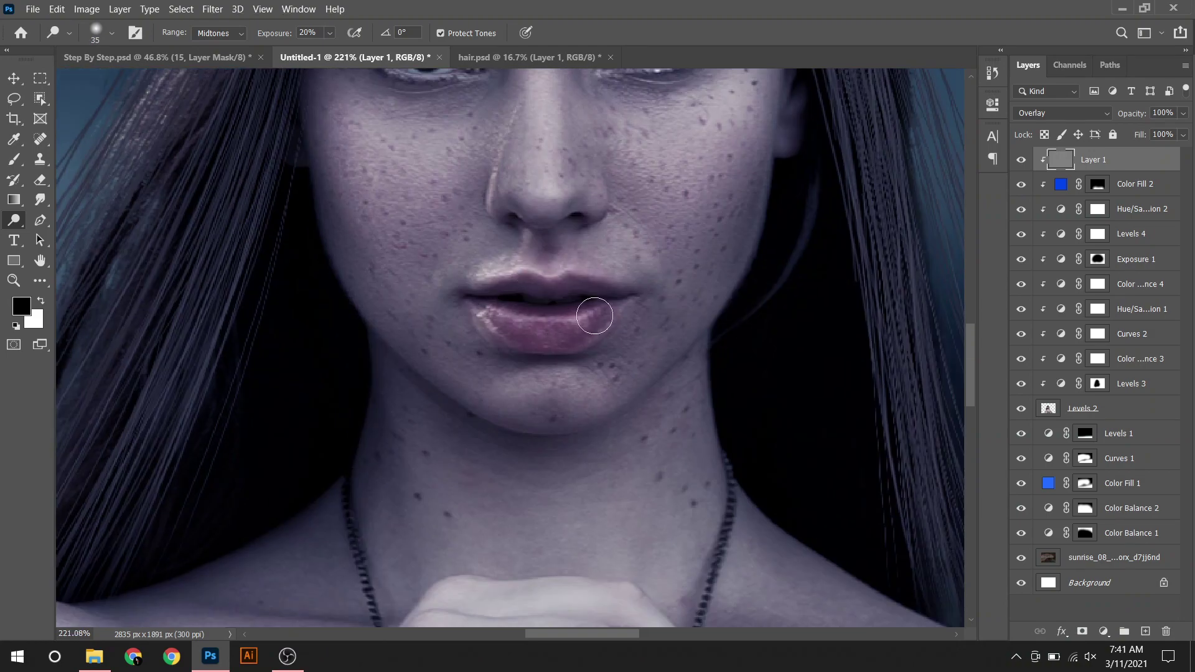
scroll(491, 386, down, 3)
alt+scroll(482, 383, down, 3)
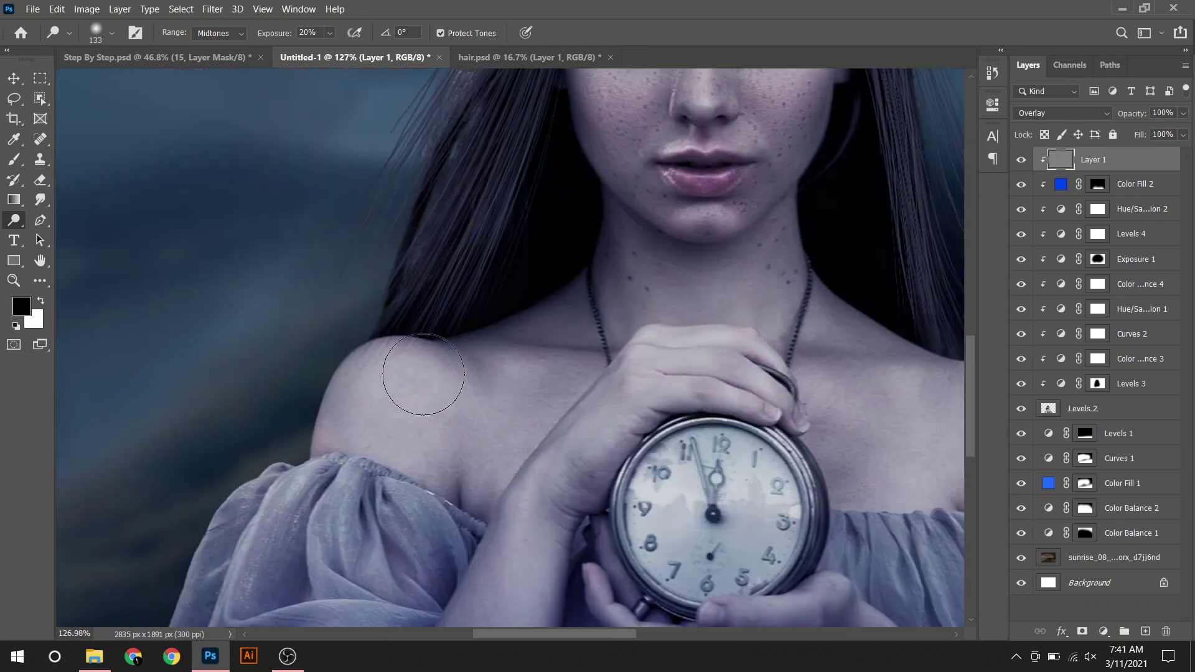
drag(423, 374, 454, 395)
Step: Brighten the fingers holding the clock, then toggle Layer 1 off and on to compare
scroll(454, 395, down, 2)
scroll(454, 395, right, 4)
drag(774, 298, 734, 261)
drag(372, 225, 366, 249)
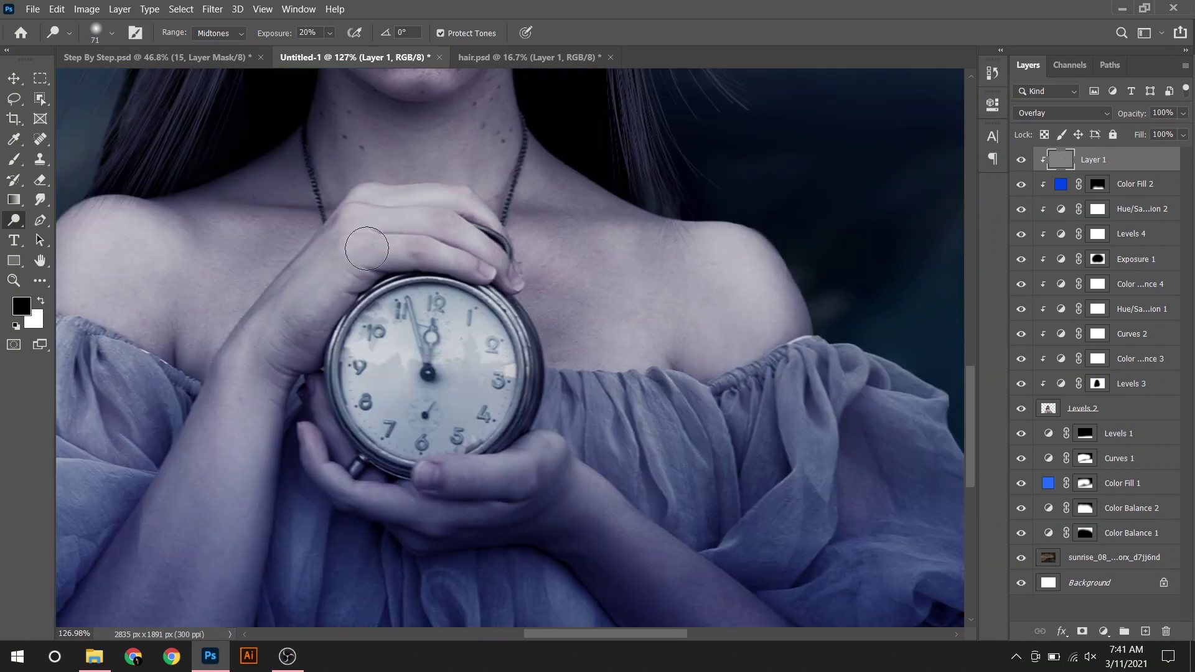
scroll(367, 249, down, 1)
scroll(336, 311, down, 3)
scroll(336, 280, down, 2)
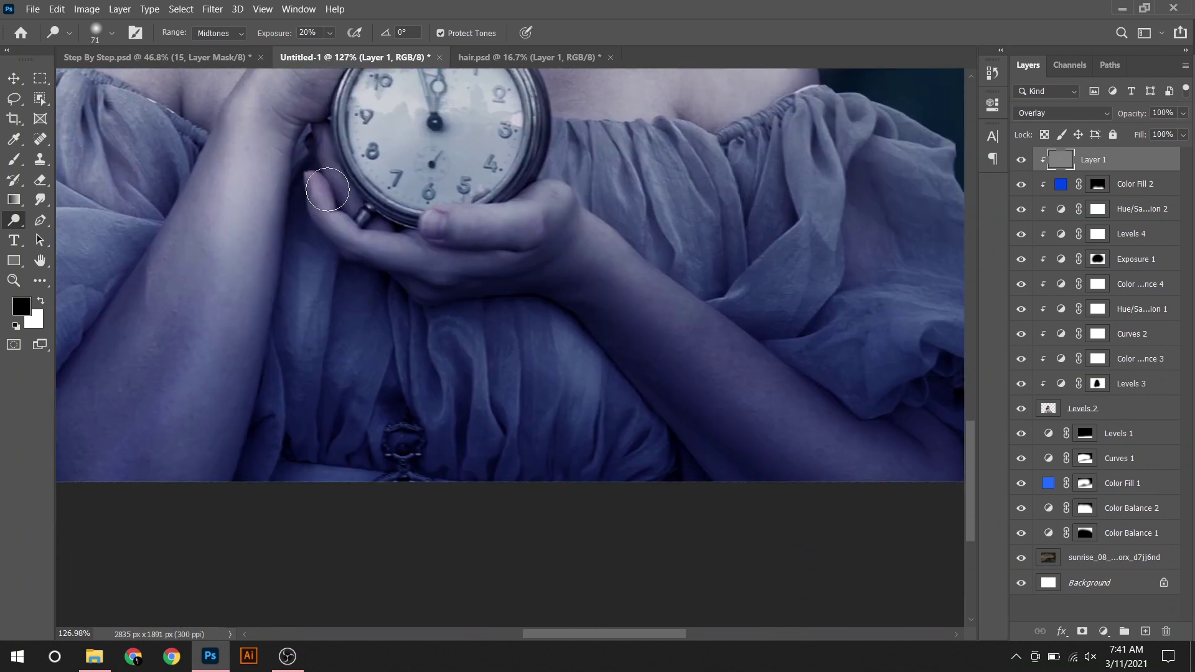
key(bracketleft)
drag(327, 189, 430, 249)
scroll(772, 411, down, 3)
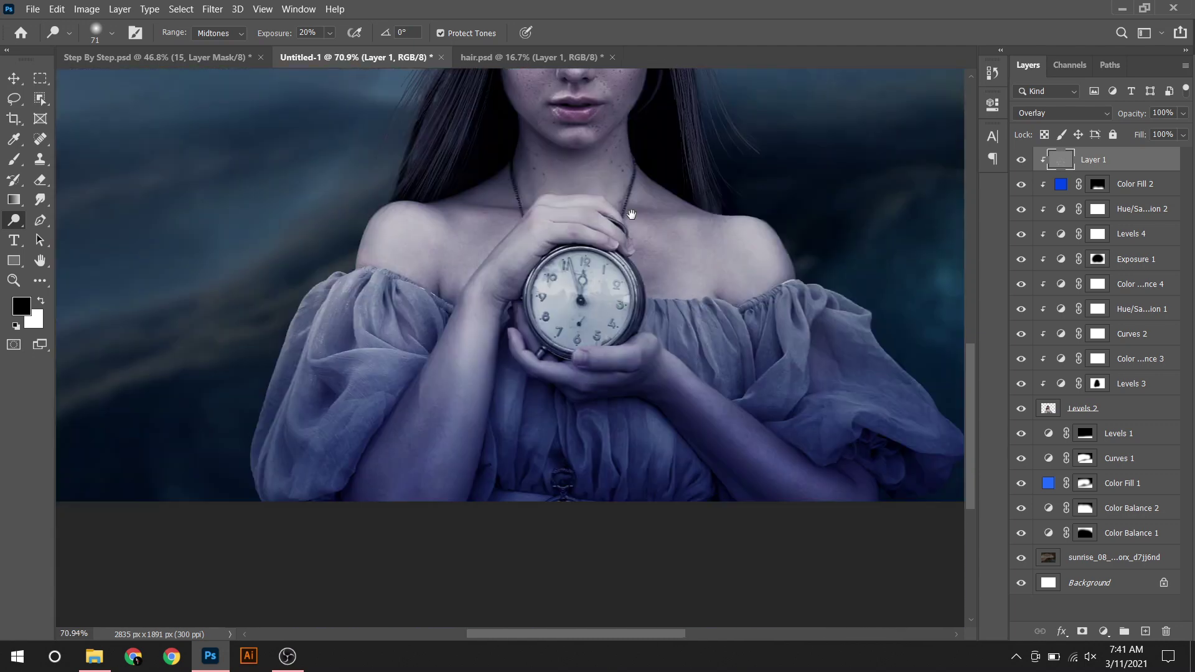
scroll(507, 120, up, 3)
scroll(417, 308, down, 2)
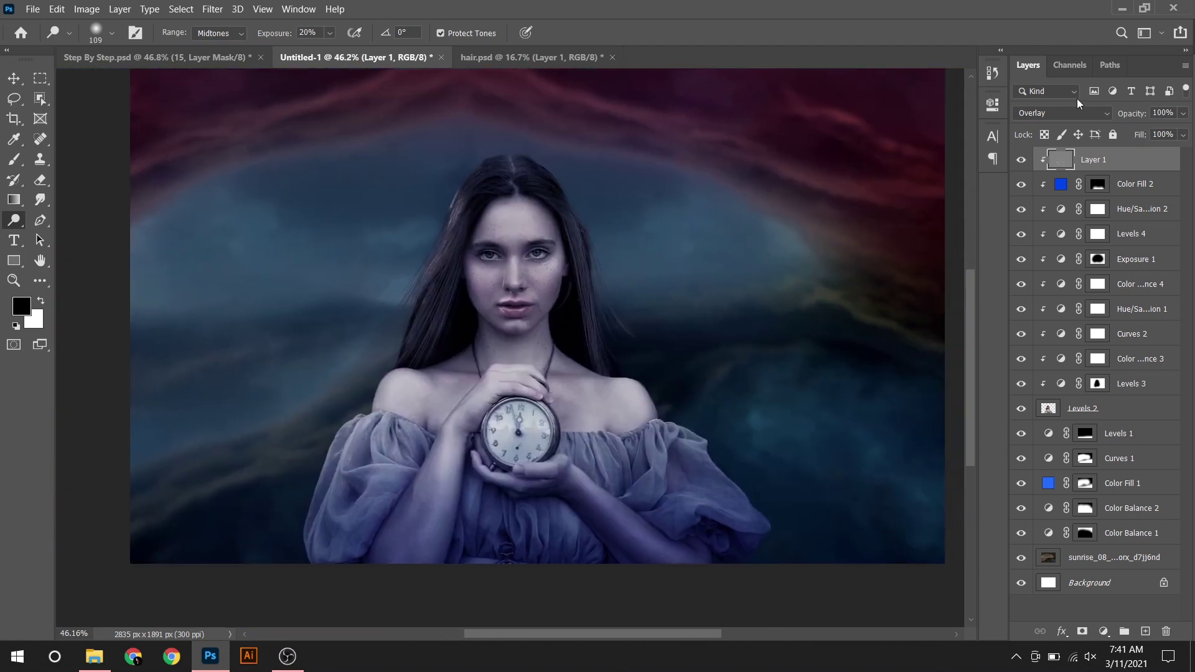
click(1021, 160)
click(1020, 159)
click(1021, 159)
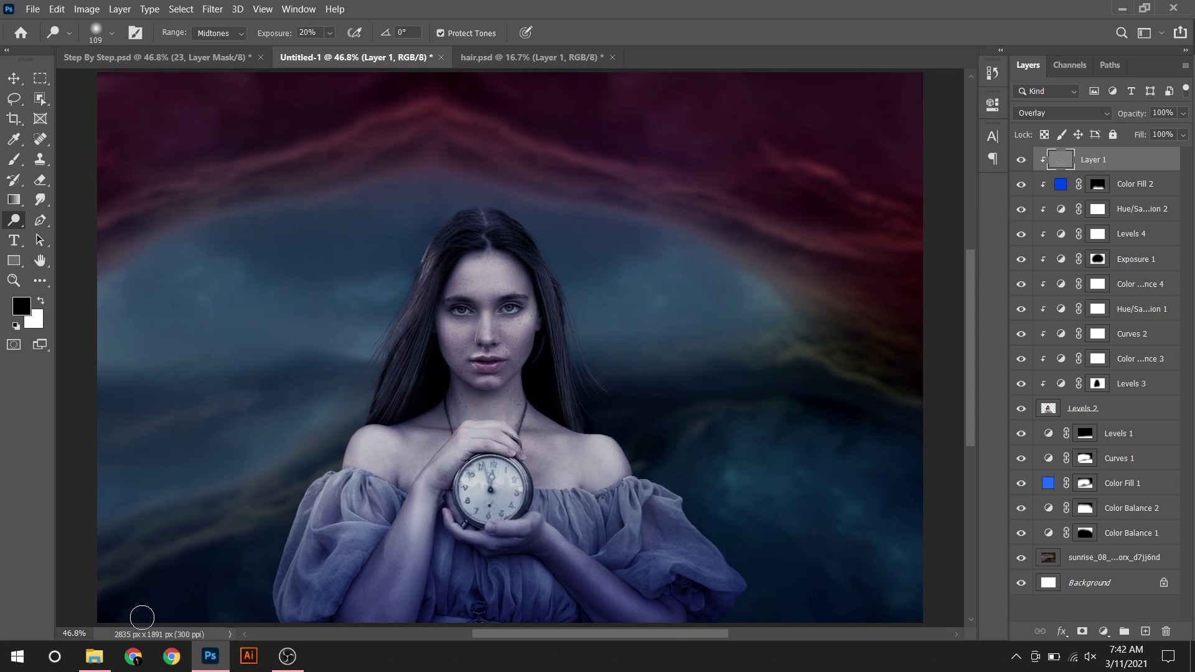
Step: Place the fly PNG from File Explorer, scaled down and tilted, onto the hand above the clock
click(94, 656)
mouse_move(613, 112)
mouse_down()
mouse_move(217, 656)
mouse_move(464, 408)
mouse_up()
mouse_move(715, 74)
mouse_down()
mouse_move(535, 457)
mouse_move(371, 559)
mouse_move(483, 437)
mouse_up()
mouse_move(523, 361)
mouse_down()
mouse_move(530, 340)
mouse_move(519, 336)
mouse_move(495, 379)
mouse_up()
drag(459, 433, 465, 440)
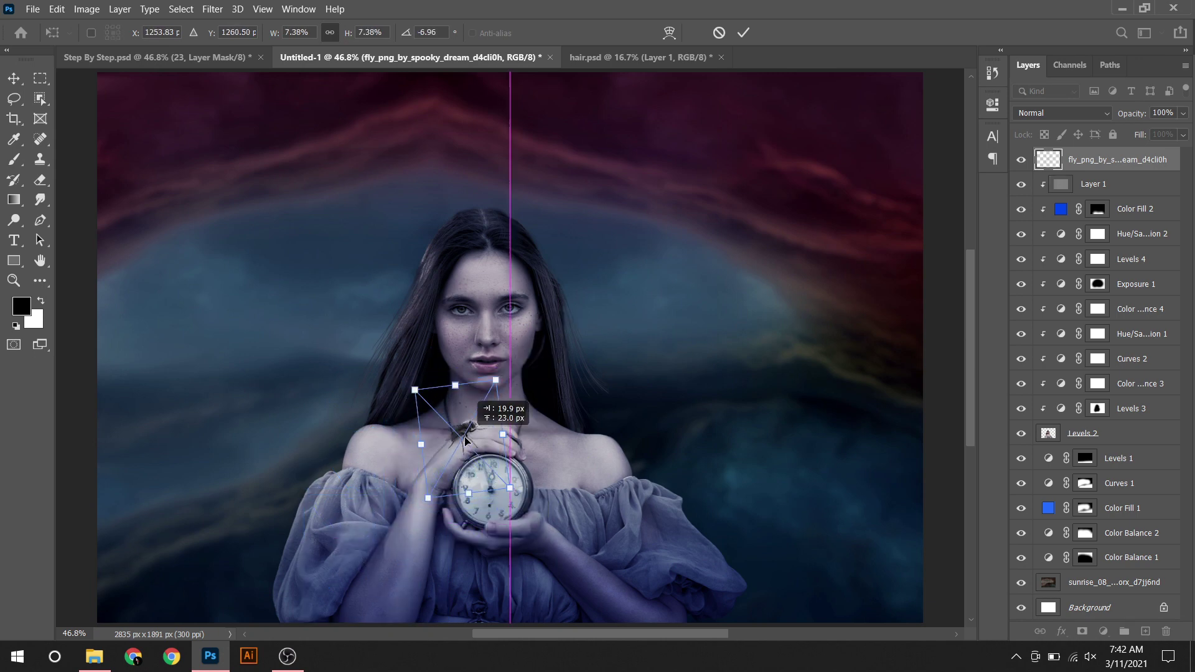
drag(496, 379, 487, 391)
drag(468, 439, 471, 438)
scroll(471, 438, up, 5)
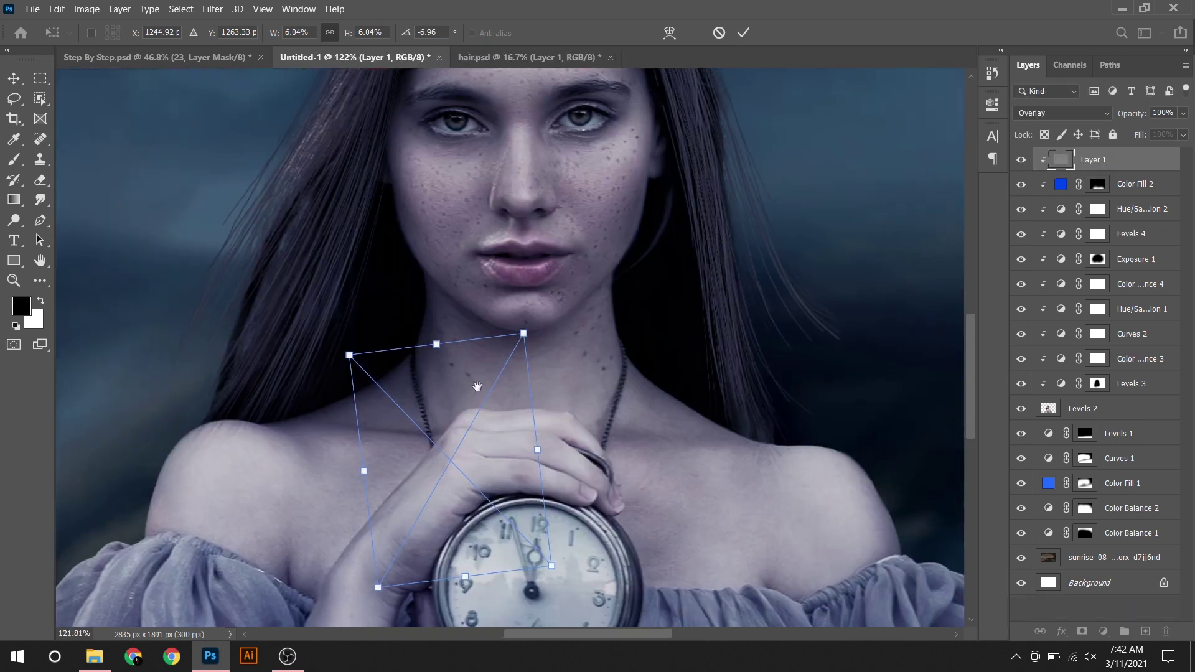
drag(477, 387, 465, 302)
drag(457, 358, 445, 348)
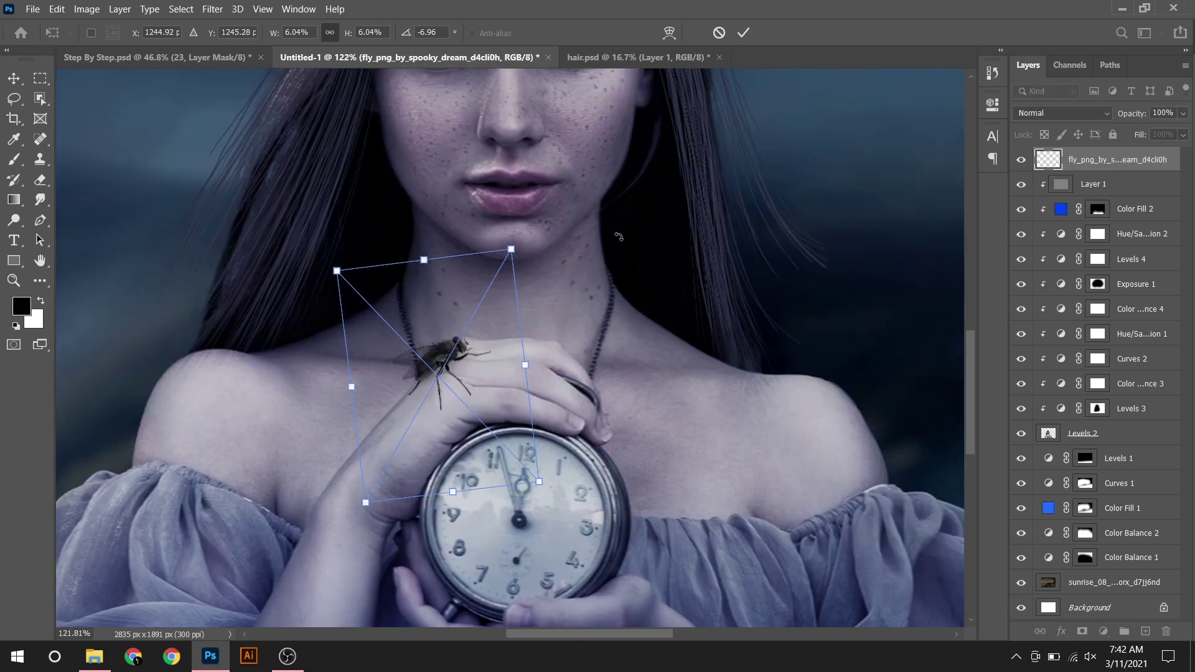
click(744, 34)
Step: Create a new layer clipped above Layer 1, filled with 50% gray in Overlay mode
click(1131, 191)
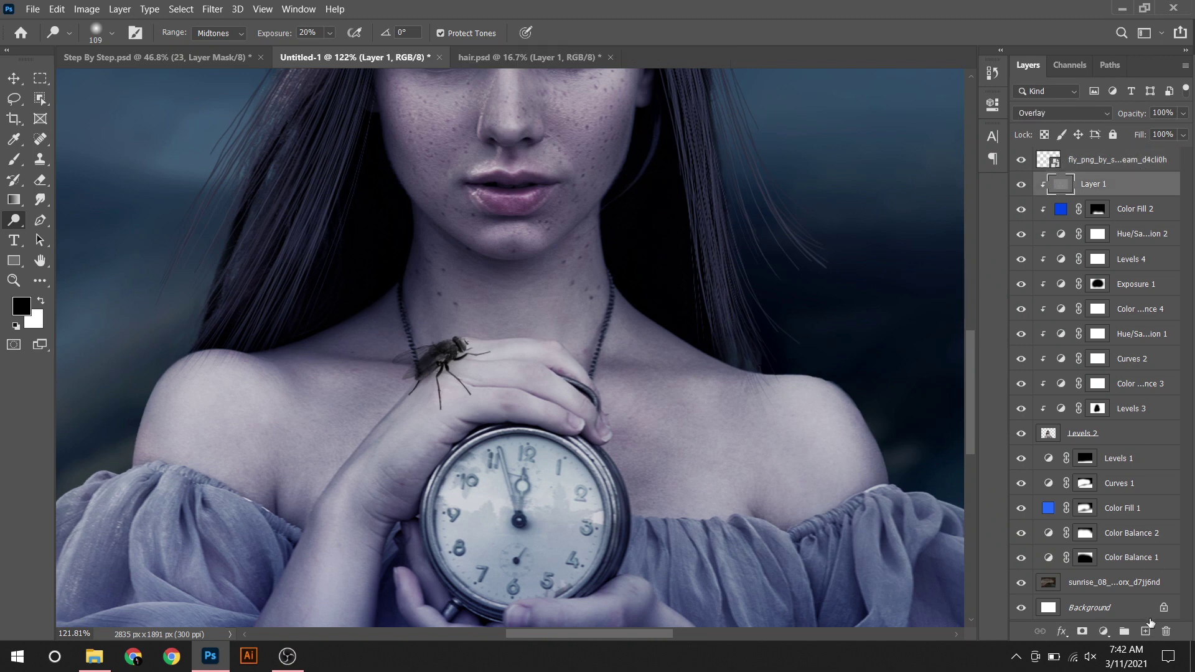
click(1145, 631)
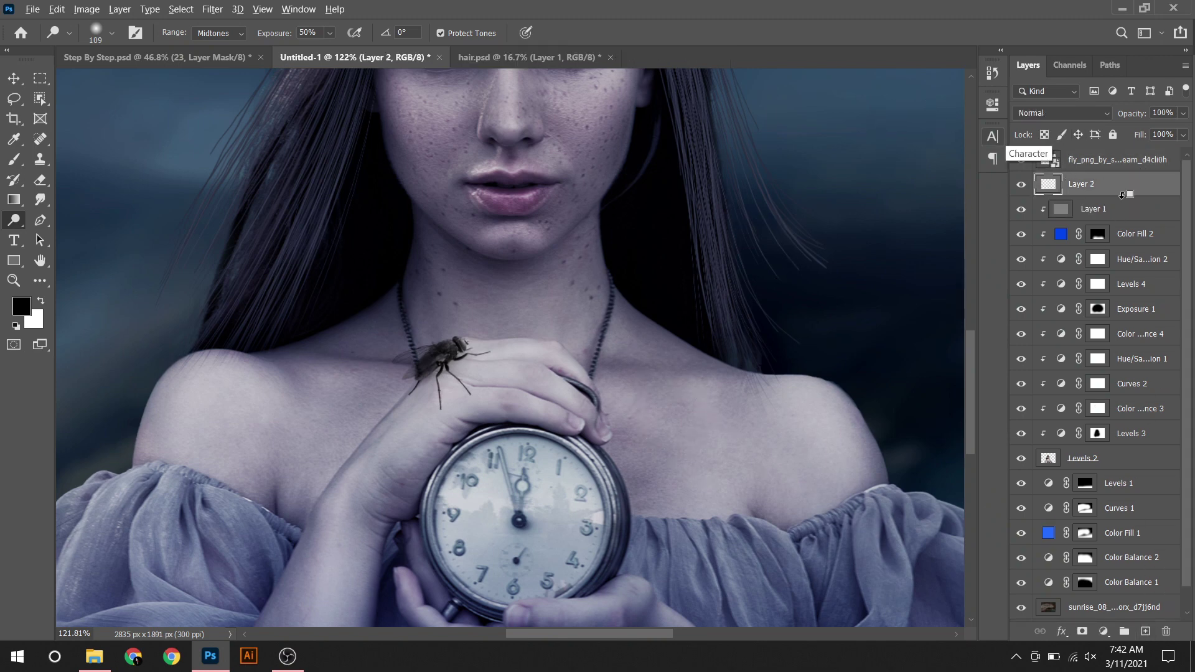
alt+click(1079, 196)
key(shift+F5)
key(Return)
click(1063, 112)
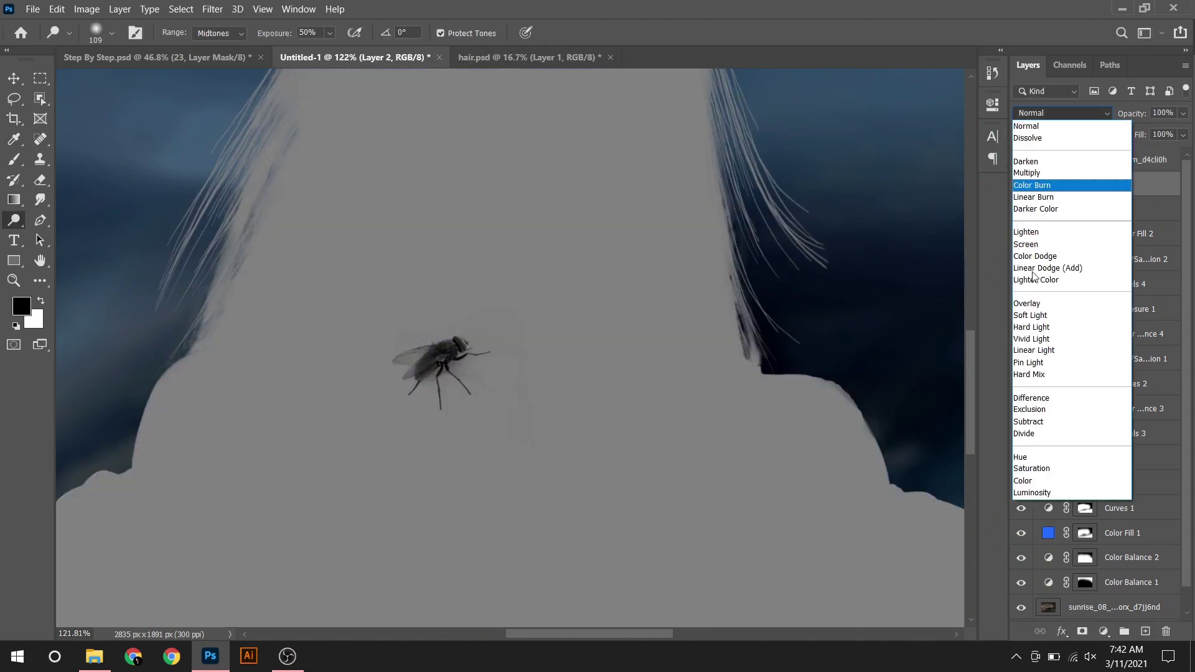
click(1058, 306)
Step: Burn the fly's legs and shadow onto the hand with a small brush, then fit the image to the window
scroll(425, 380, up, 5)
right_click(14, 220)
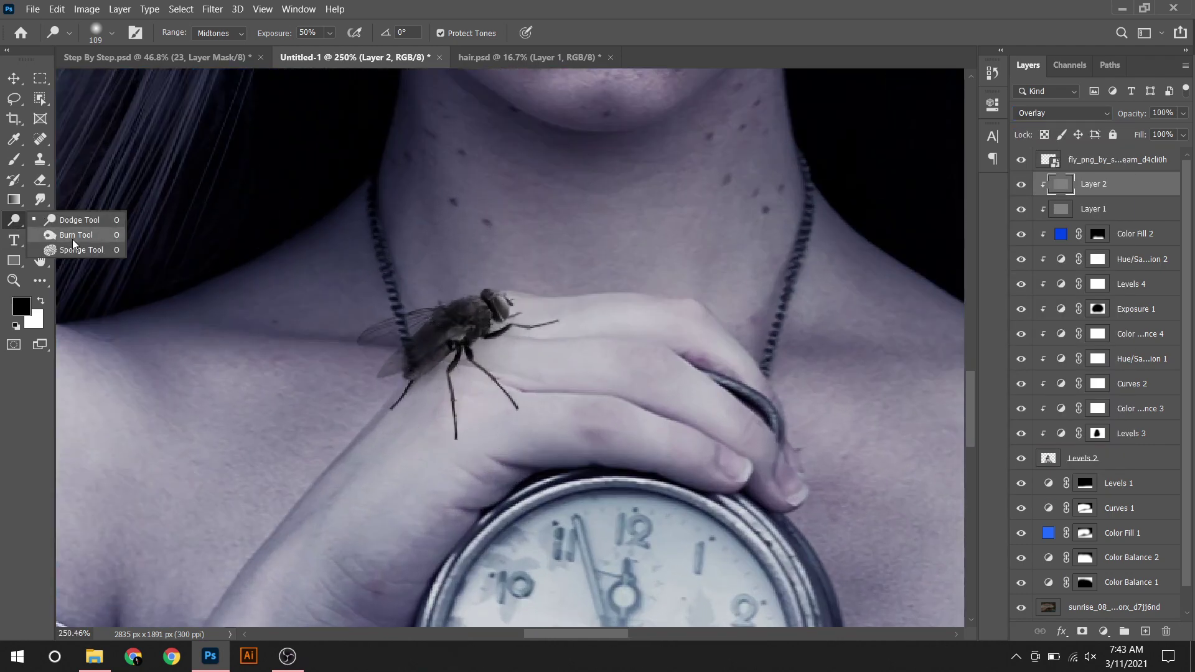
click(72, 239)
key(bracketleft)
key(bracketleft)
scroll(409, 364, up, 2)
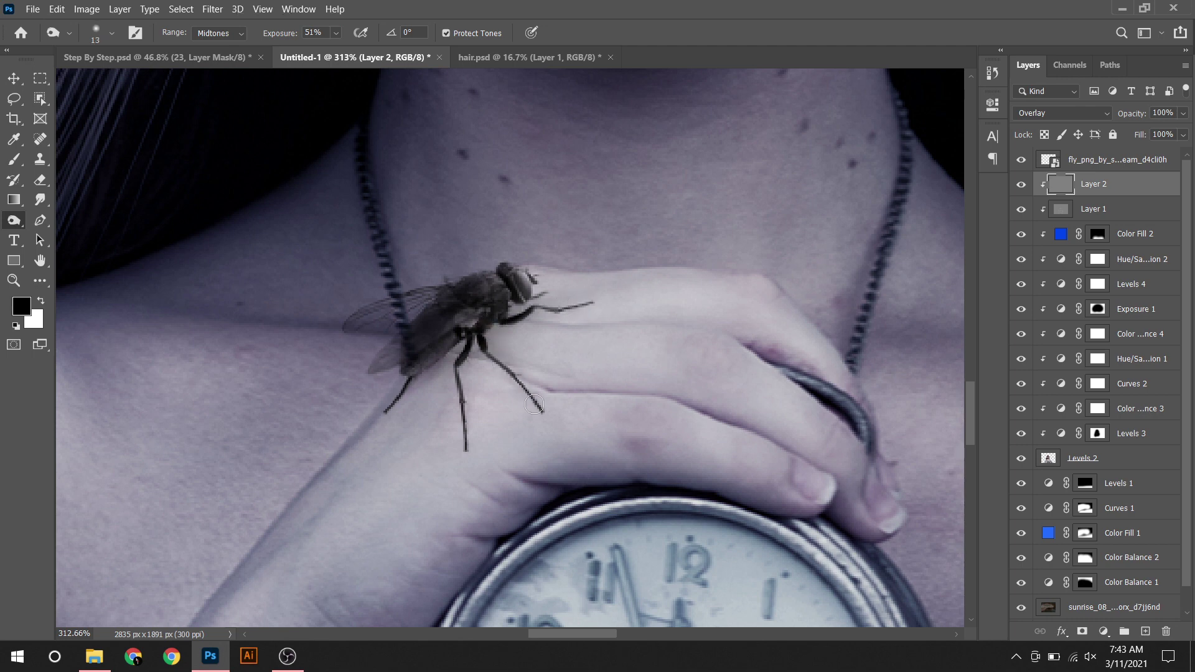
key(bracketright)
key(bracketright)
key(bracketright)
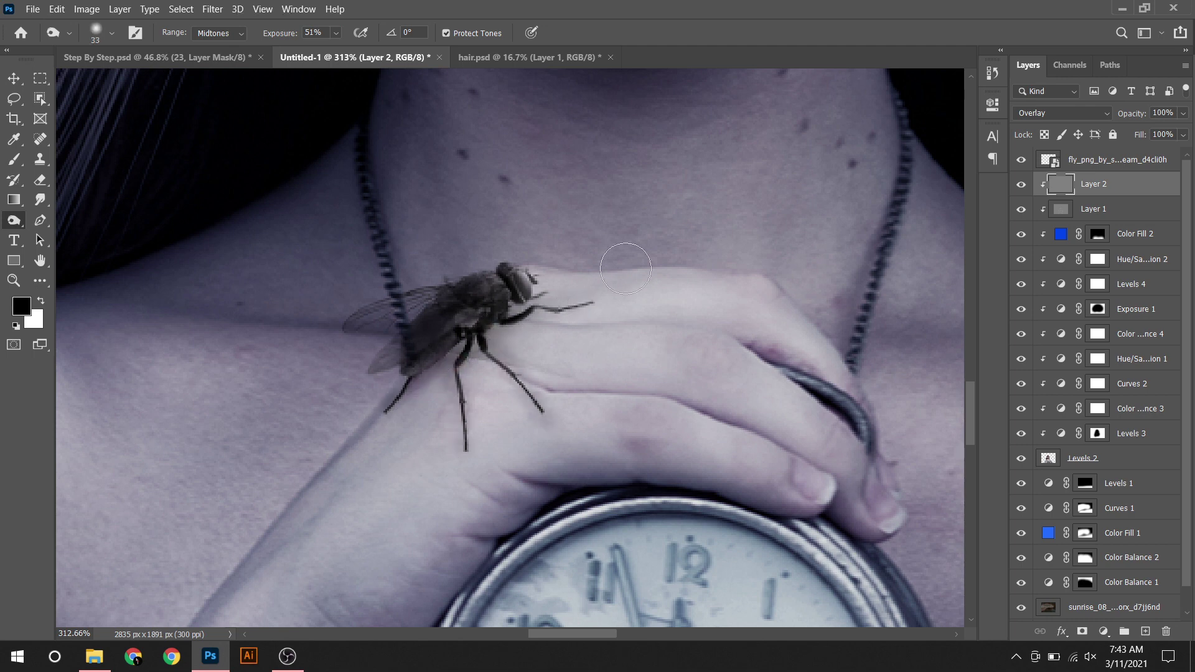
key(bracketleft)
key(bracketleft)
drag(464, 346, 474, 395)
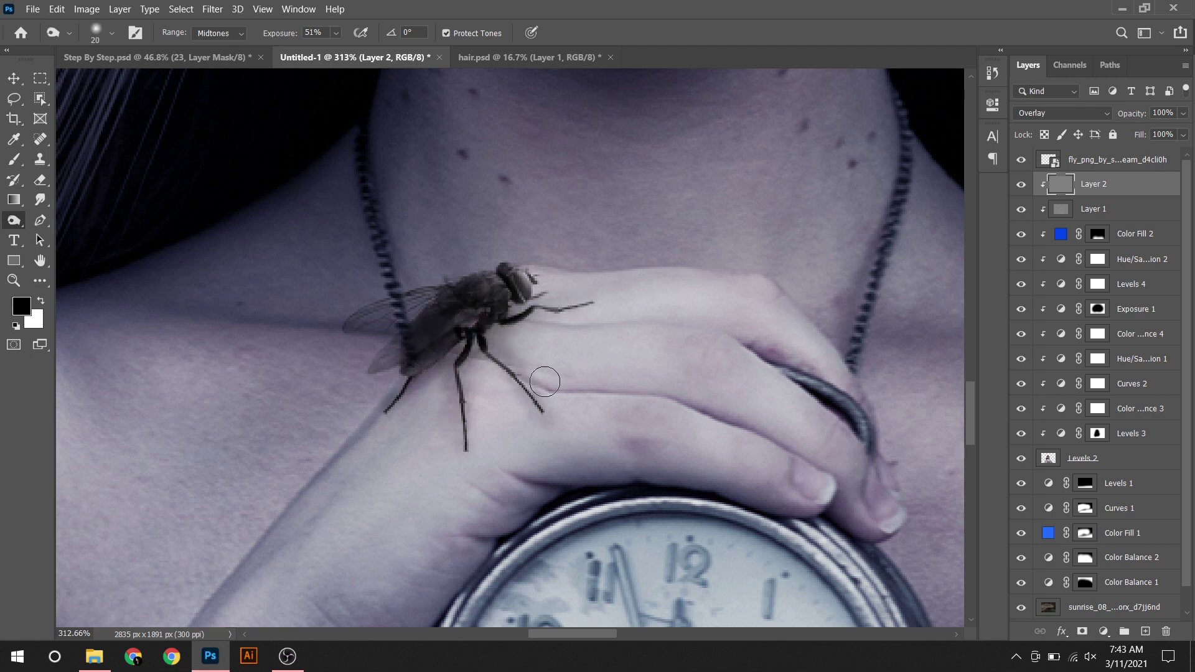
key(ctrl+0)
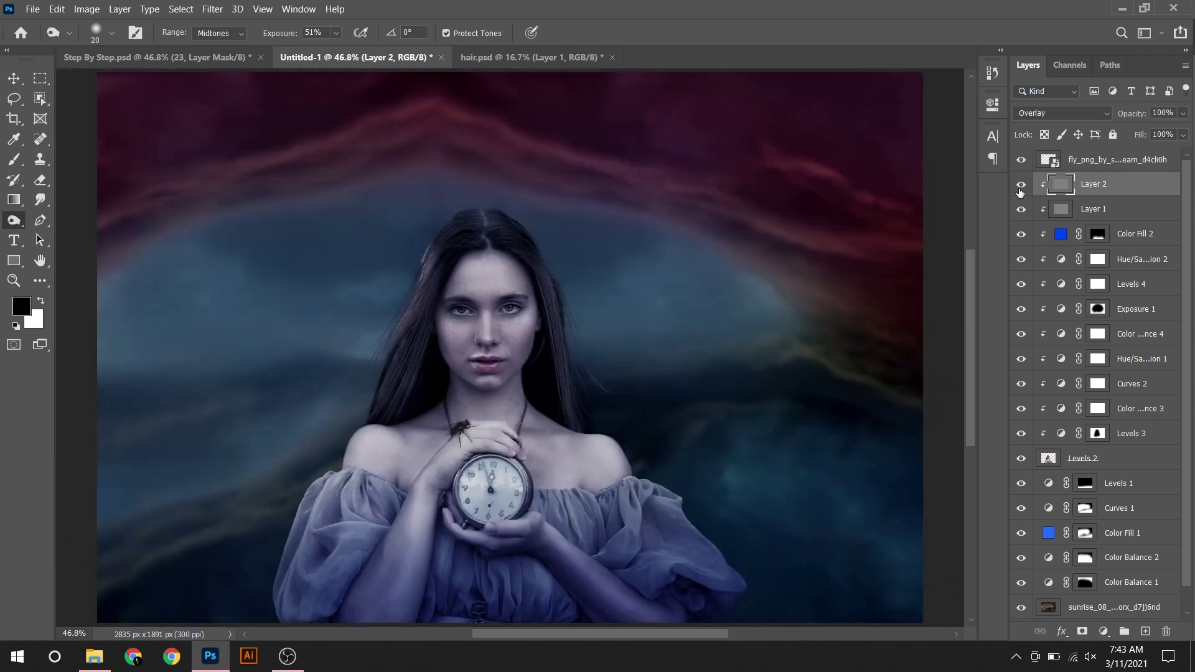
Step: Add an empty layer below Levels 2 and choose the circles16 magic-circle brush
click(1113, 157)
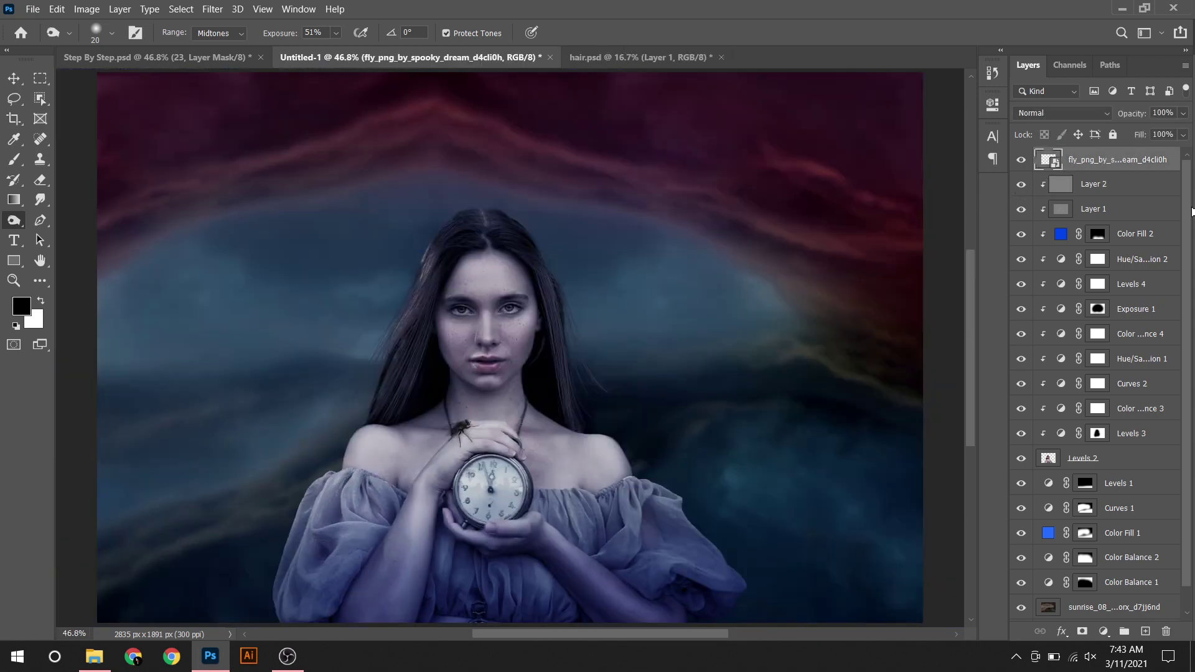
scroll(1192, 212, down, 2)
click(1124, 472)
click(1145, 631)
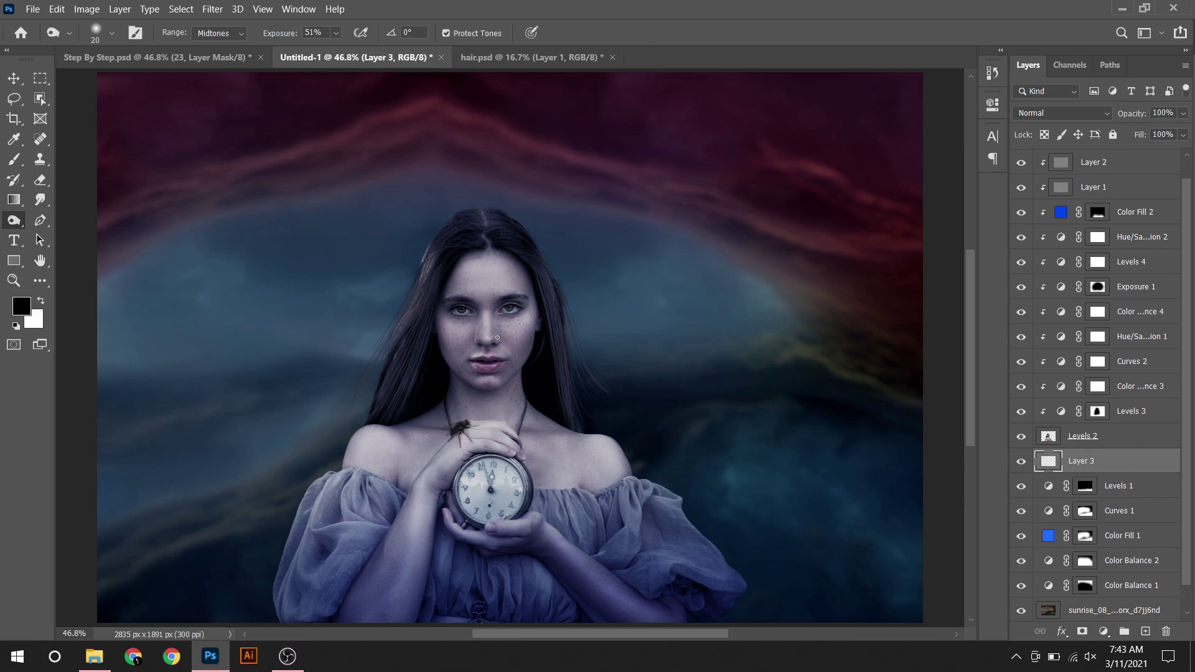
key(b)
right_click(426, 238)
scroll(479, 411, down, 5)
scroll(490, 409, down, 3)
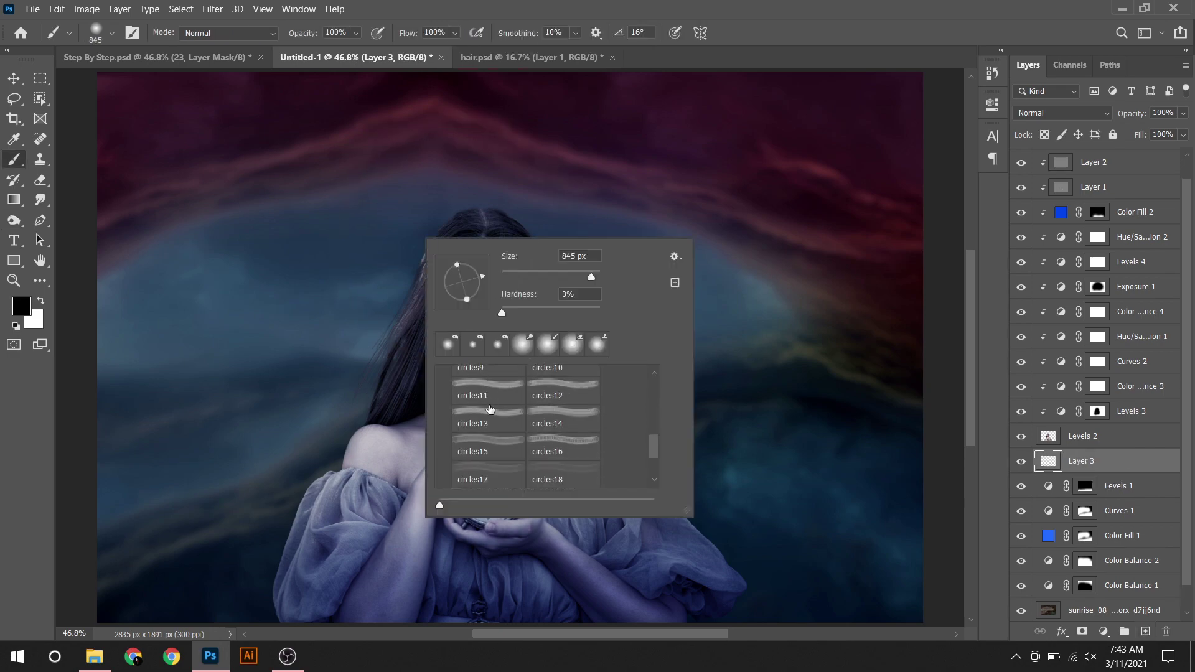
click(564, 440)
Step: Try a different brush preset, then delete the empty Layer 3
click(491, 329)
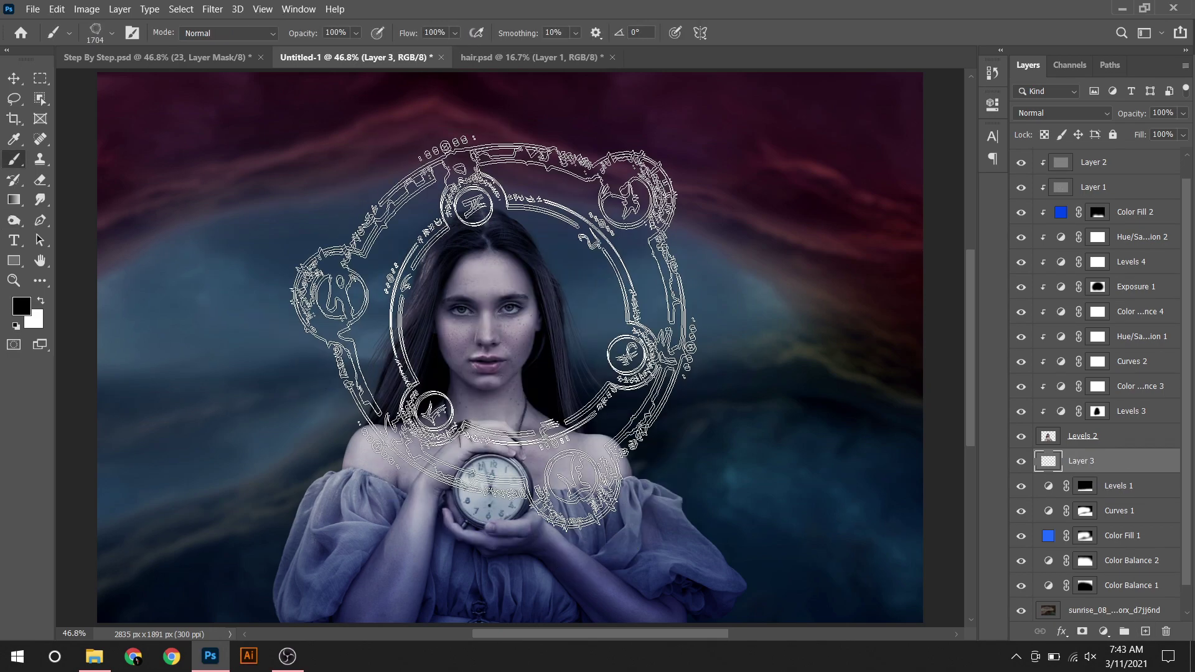
right_click(507, 268)
click(645, 470)
key(Return)
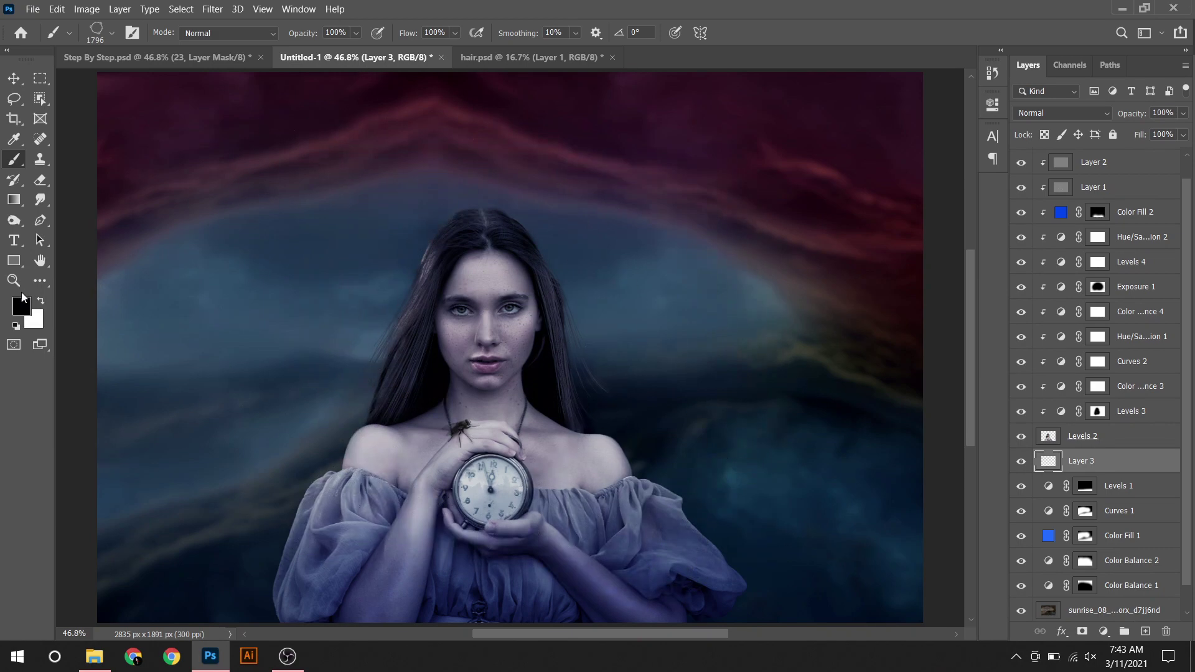
click(1101, 631)
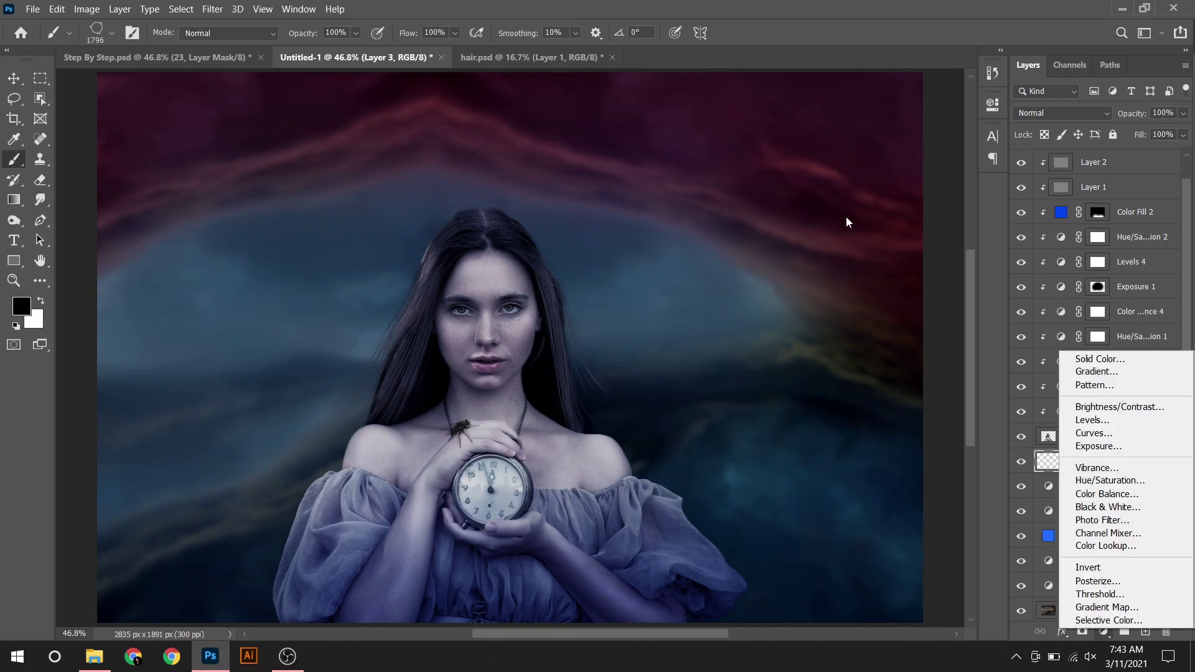
click(1160, 329)
key(Delete)
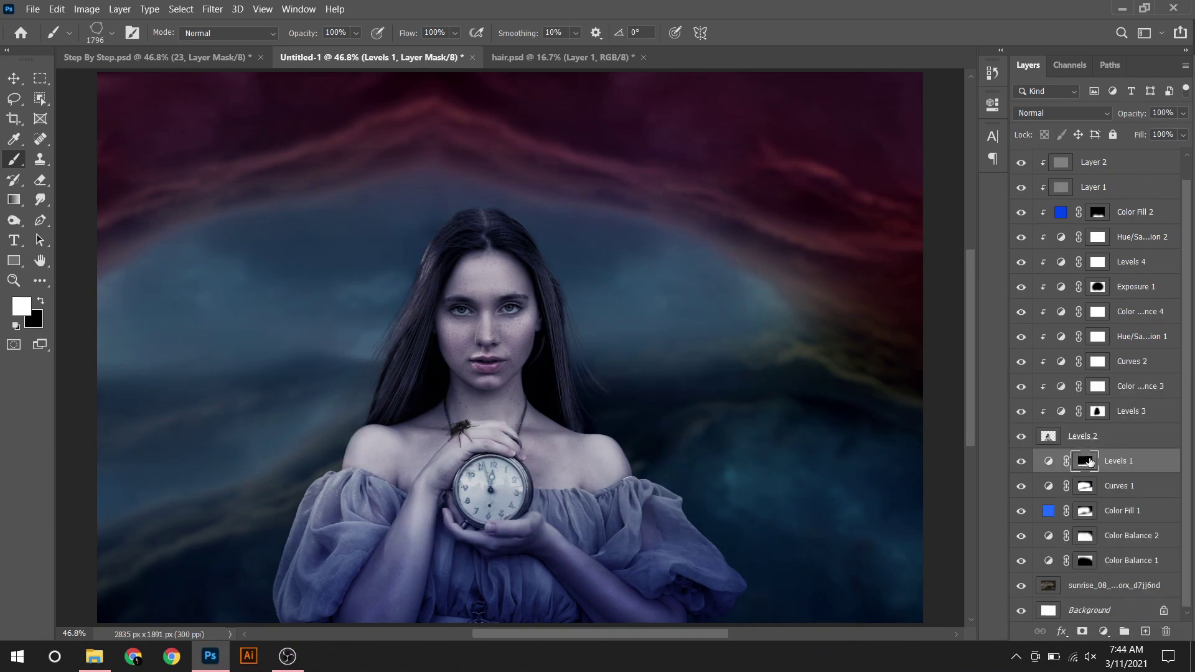
Step: Retry the brush on a fresh layer after a not-editable error, then delete that empty layer
right_click(517, 274)
click(461, 258)
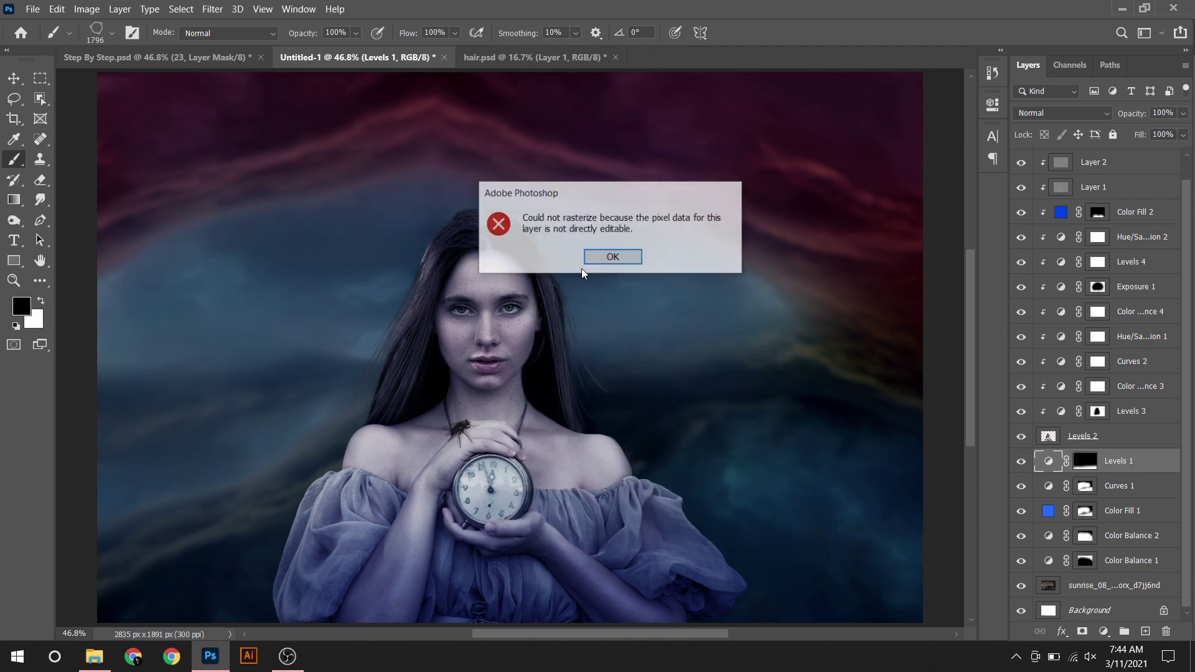
click(612, 256)
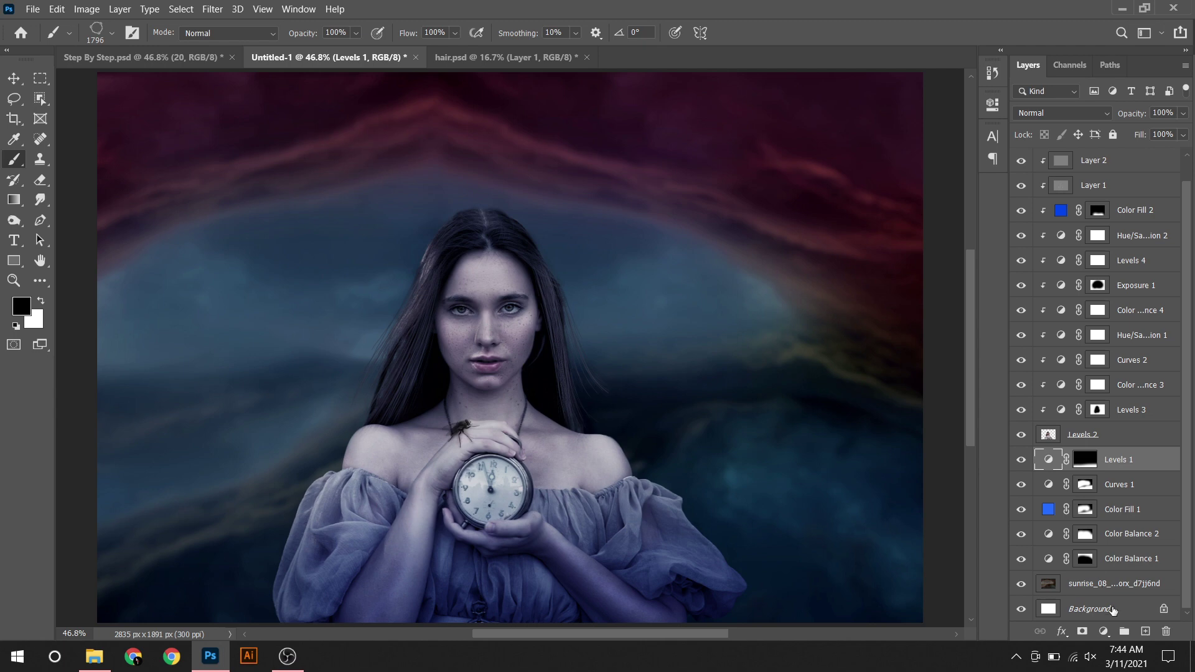
click(1142, 632)
key(o)
right_click(503, 282)
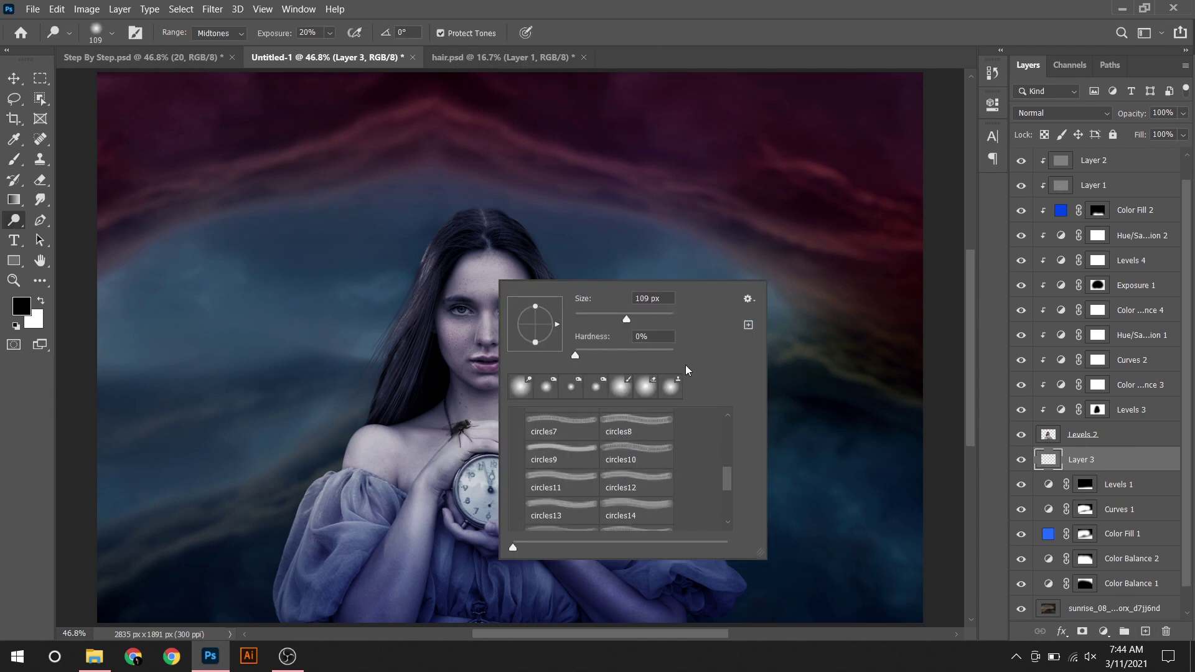
key(b)
click(387, 188)
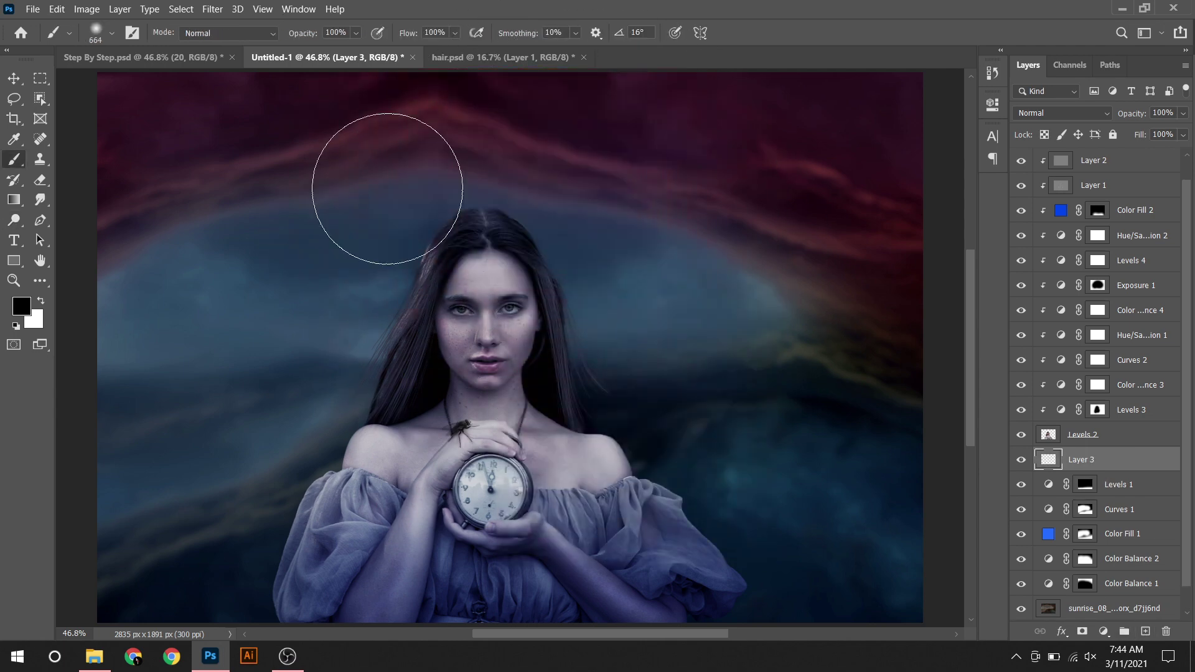
key(Delete)
Step: Add an ff7800 orange Solid Color fill layer and invert its mask to hide it
click(1104, 632)
click(1073, 361)
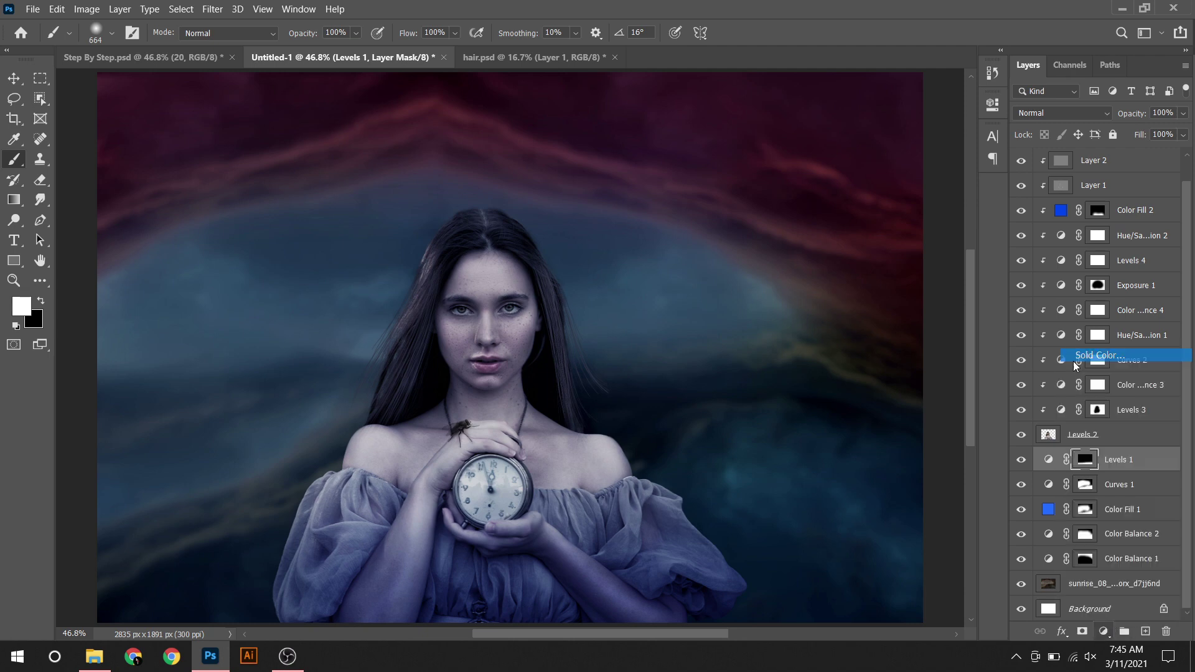
text(ff7800)
click(984, 165)
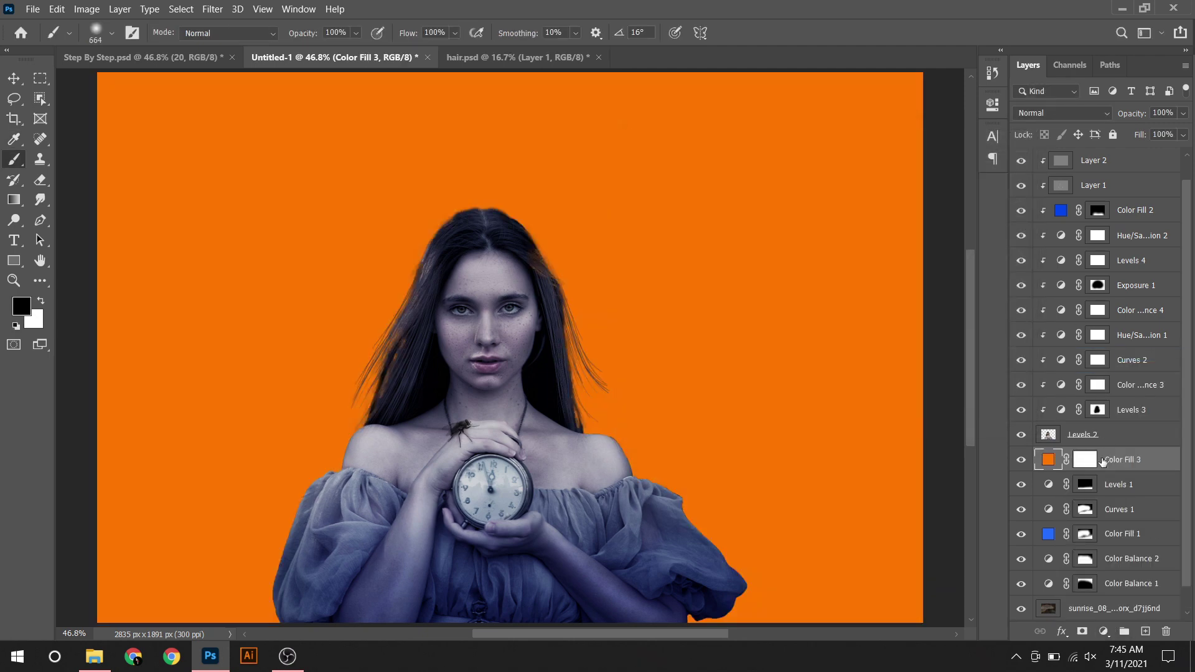
click(1085, 459)
key(ctrl+i)
Step: Stamp an enlarged arcane circle brush around the woman on the fill mask
right_click(516, 261)
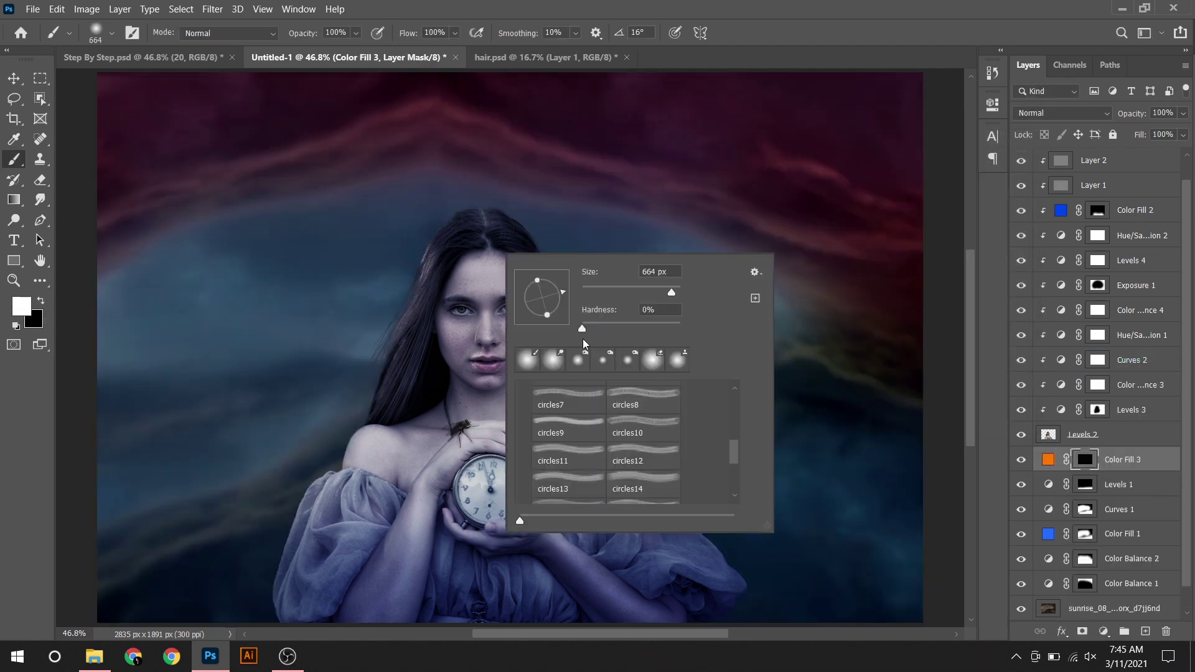
click(643, 424)
key(Return)
drag(567, 303, 598, 302)
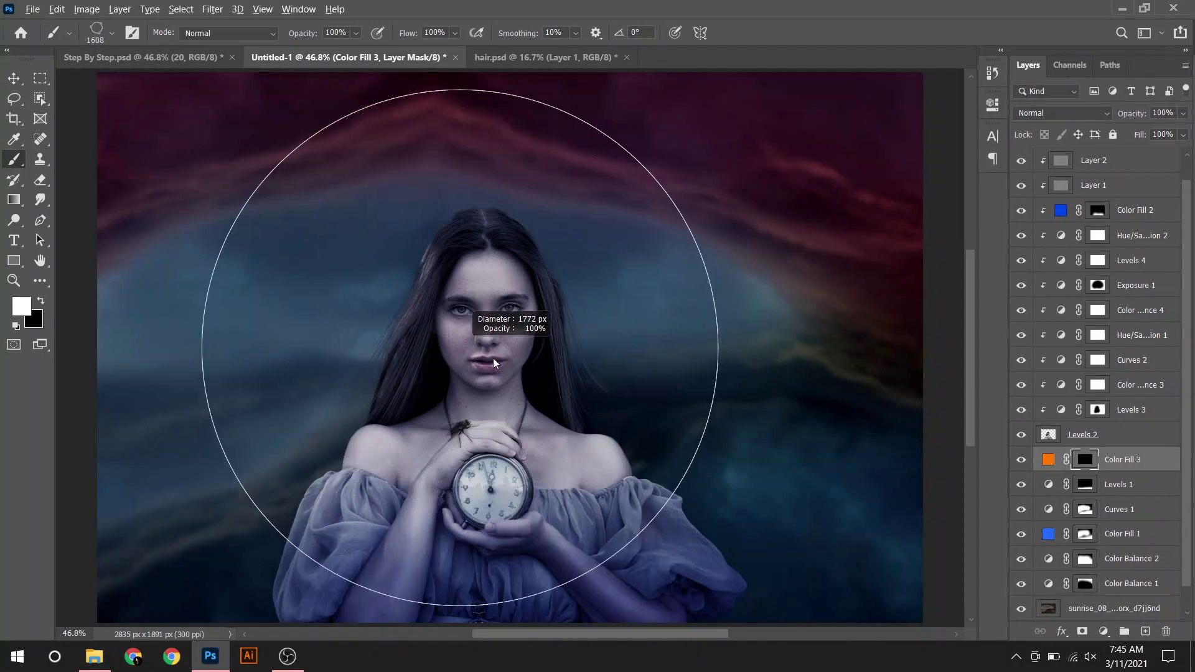
click(460, 366)
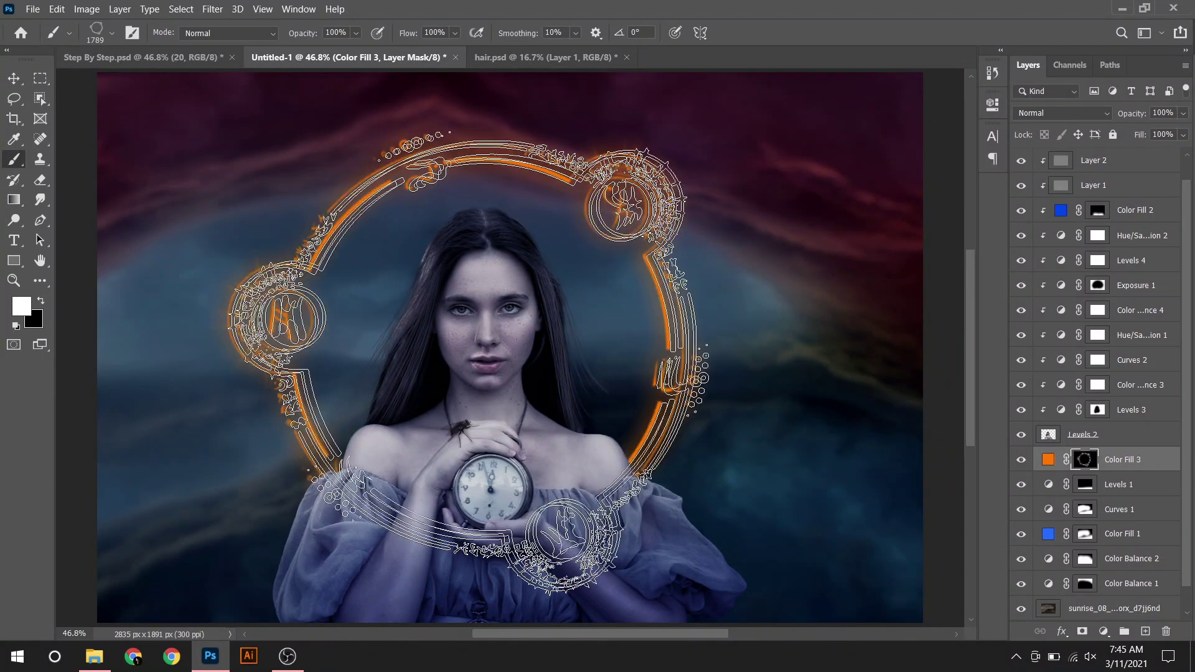
Step: Duplicate the fill layer, set Screen blending, shift it yellow-orange, and lower opacity to 82%
key(x)
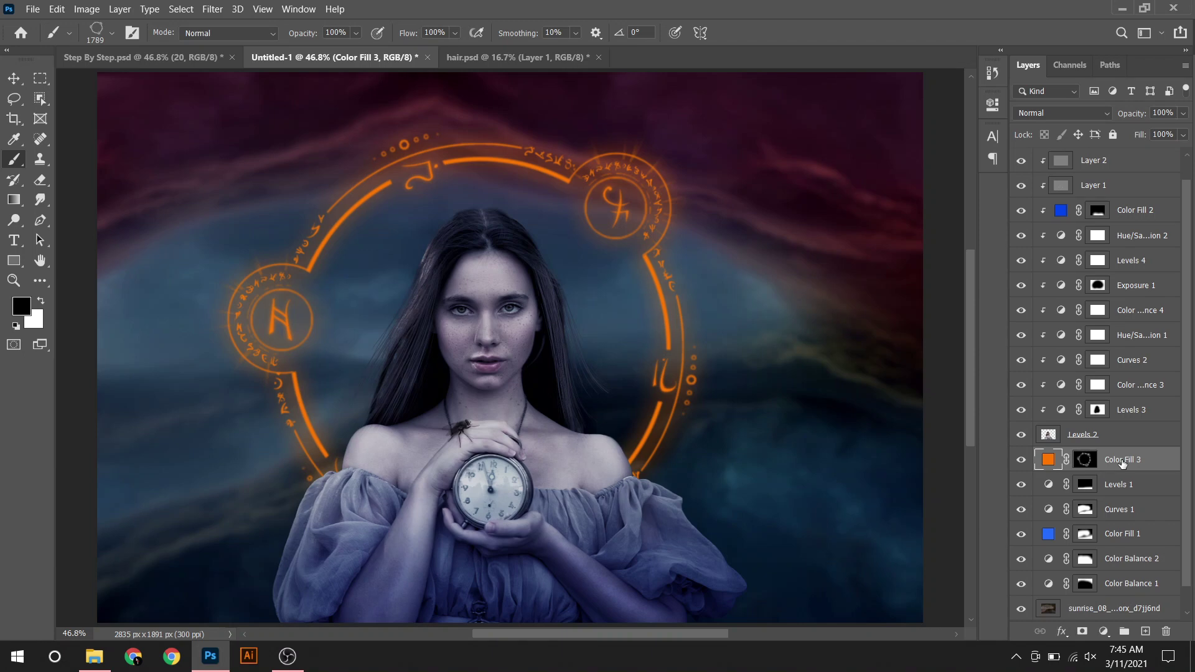
key(ctrl+j)
click(1061, 114)
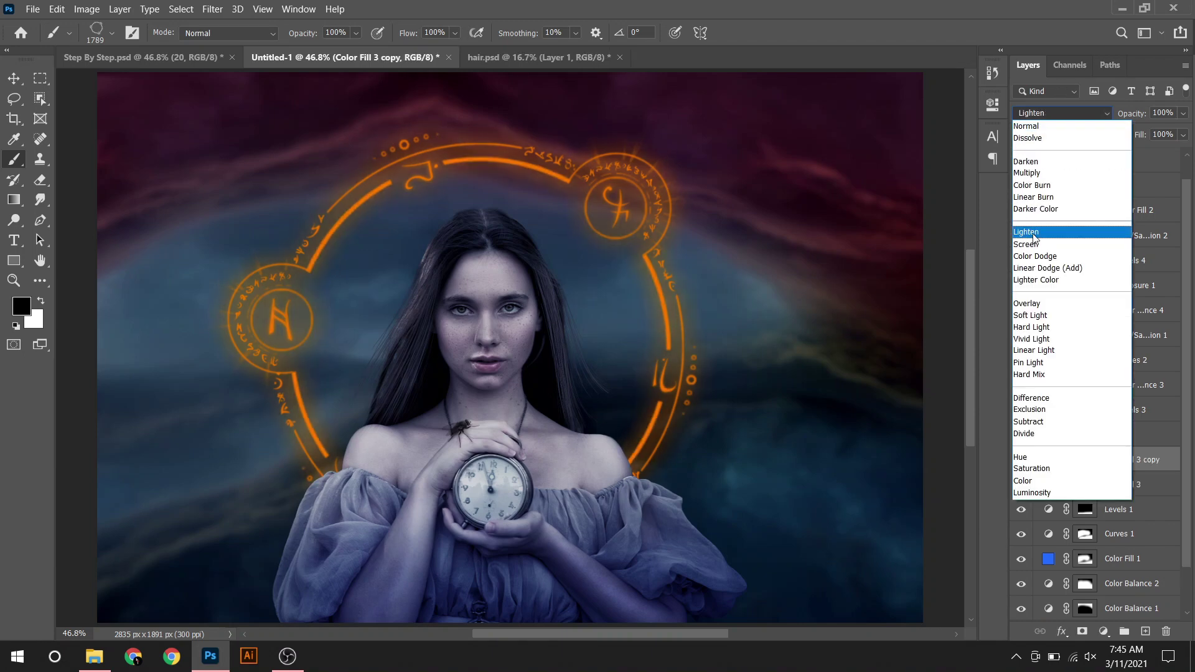
click(1062, 234)
double_click(1047, 459)
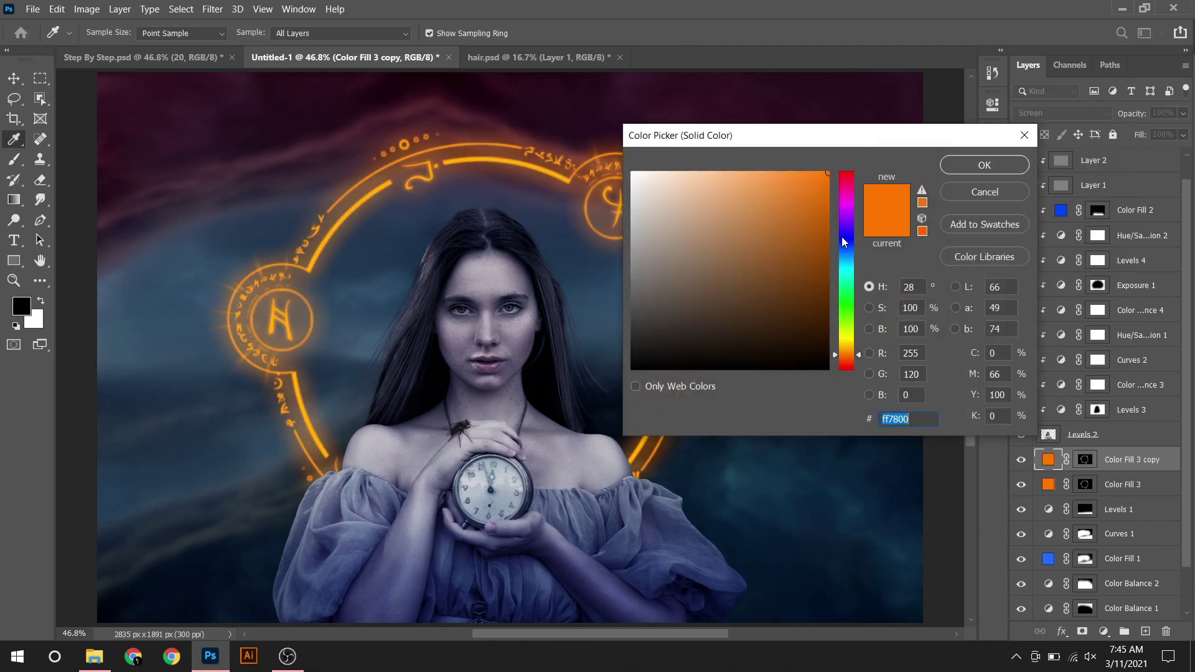
click(849, 346)
click(984, 165)
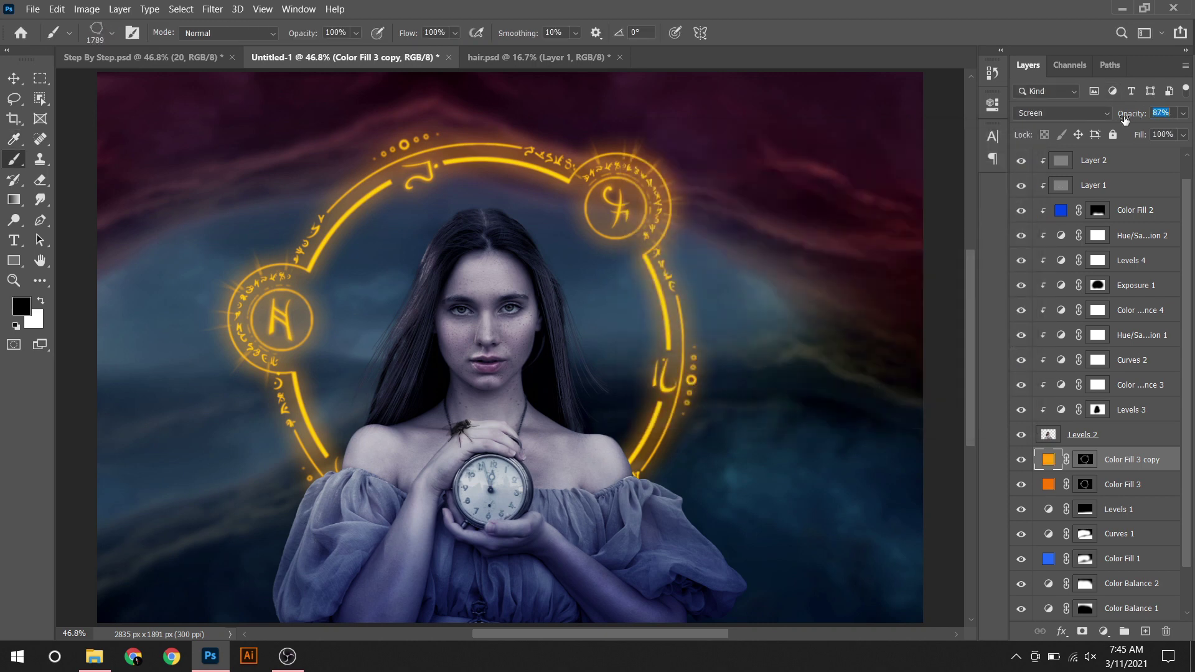
drag(1125, 118, 1125, 120)
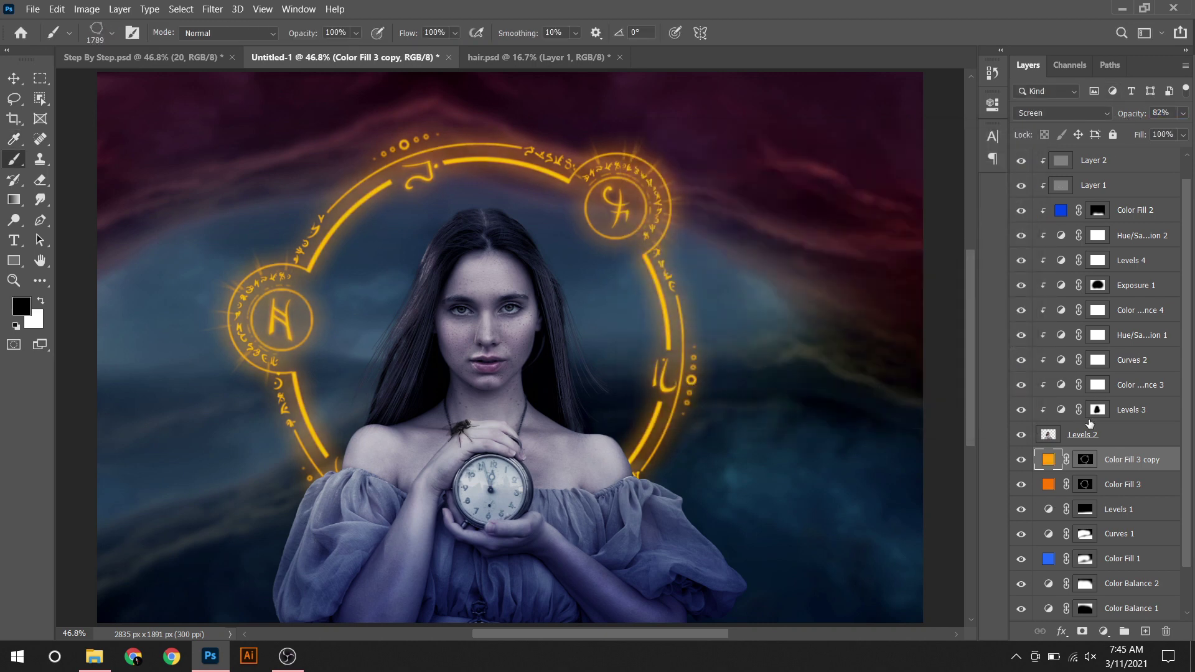
Step: Place light_texture into the composite, set it to Screen, and scale it over the circle
click(94, 656)
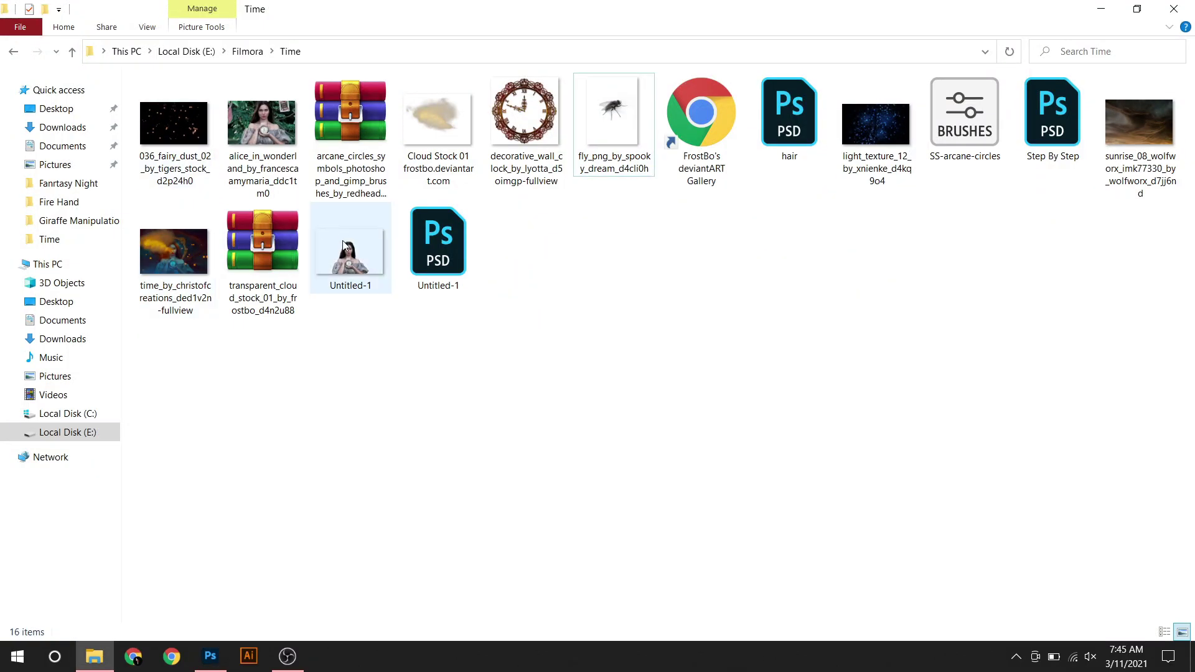
drag(862, 119, 681, 276)
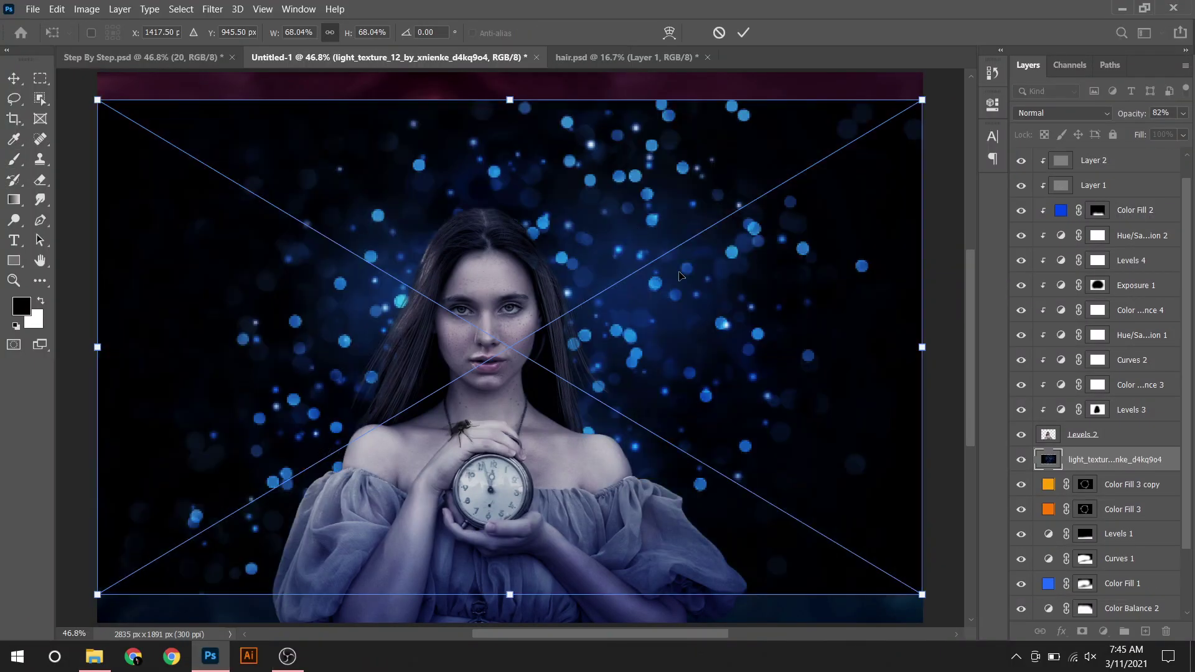
drag(921, 99, 843, 189)
click(1061, 112)
click(1039, 242)
drag(757, 279, 743, 234)
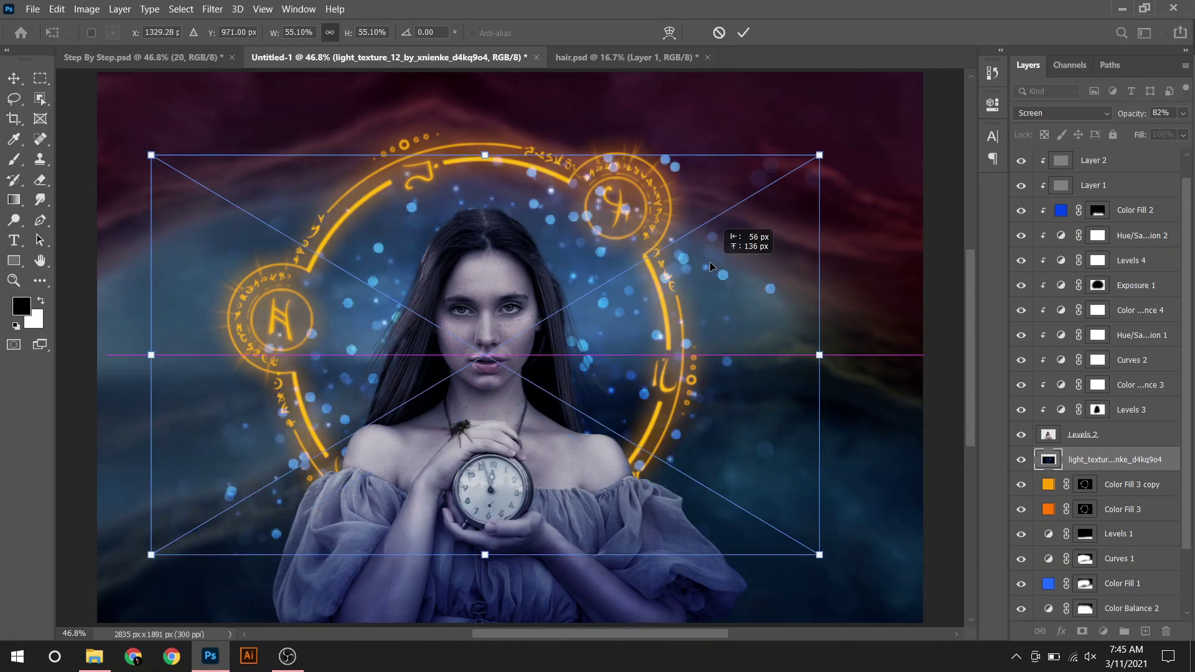
click(743, 33)
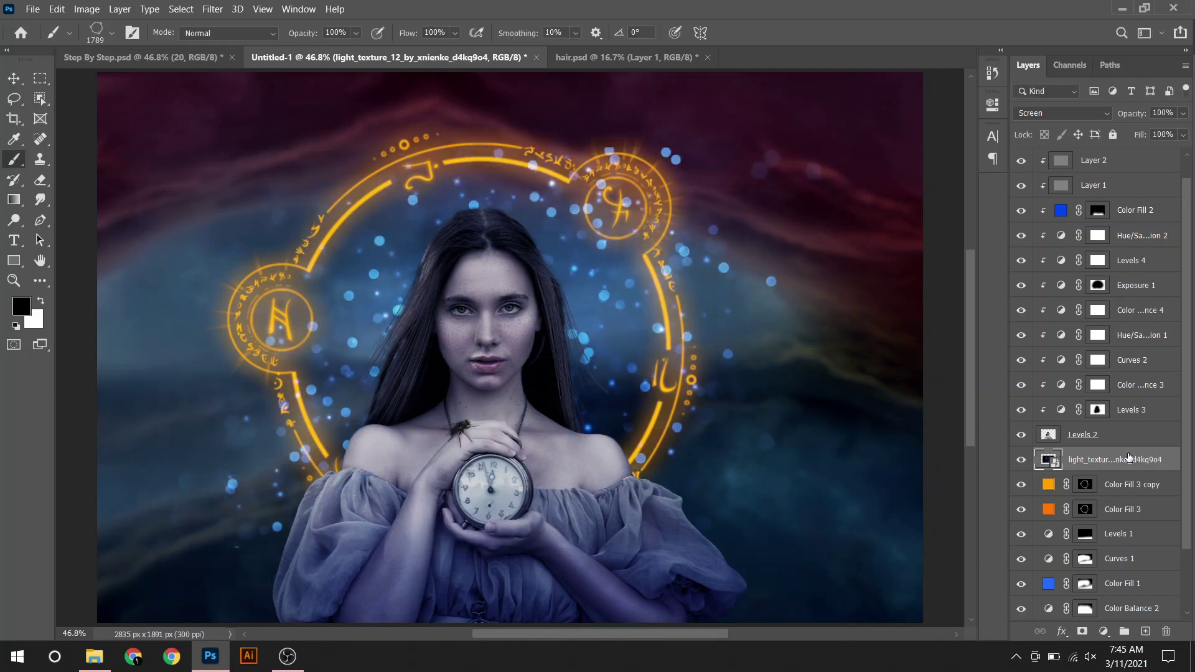
Step: Add a layer mask to the light texture and paint black with a large soft brush
click(1083, 631)
right_click(576, 308)
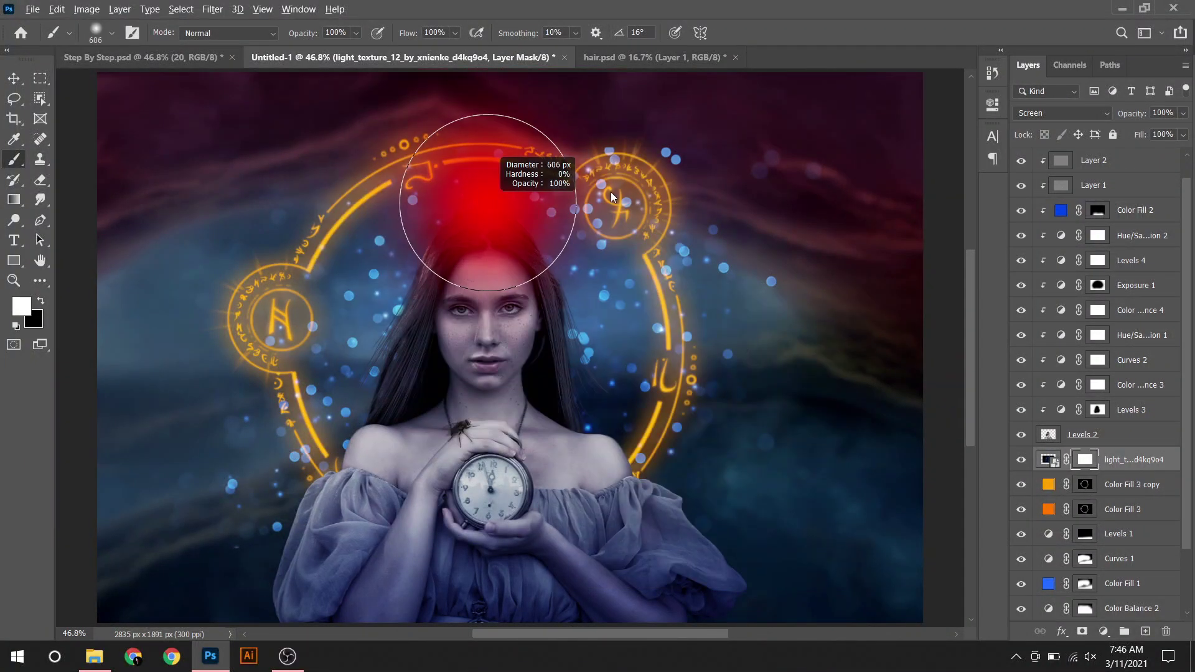
key(x)
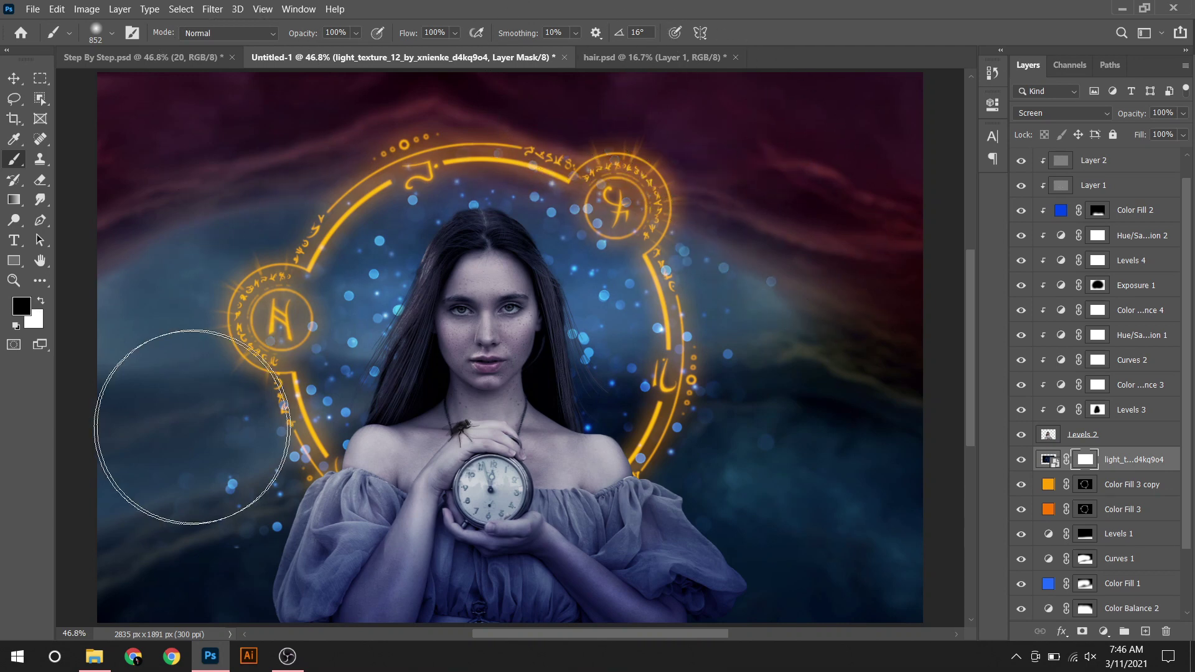
click(1131, 464)
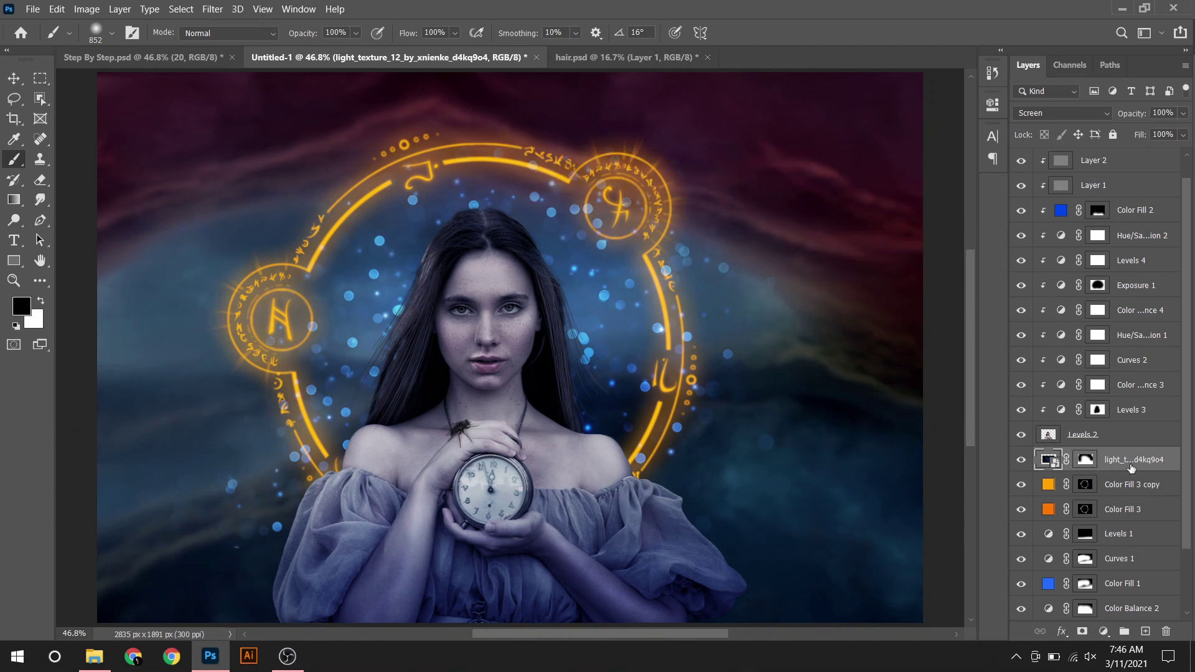
Step: Darken the bokeh texture with Levels midtone 0.69 and soften it with Gaussian Blur
key(ctrl+l)
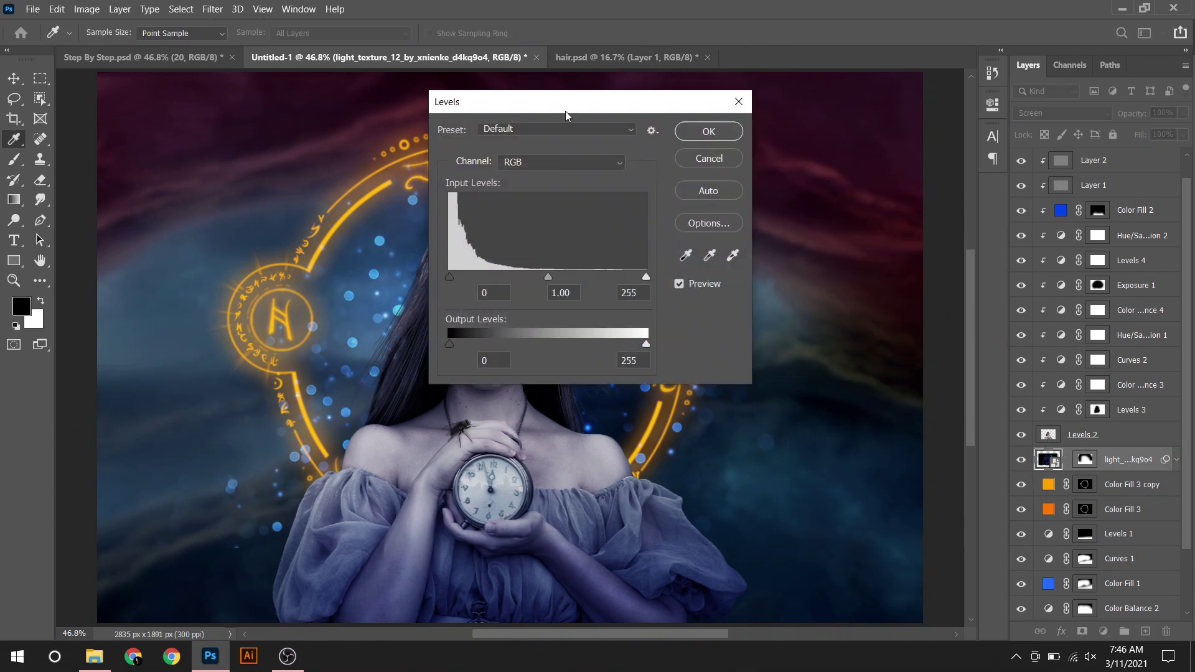
drag(565, 111, 758, 113)
drag(753, 279, 767, 279)
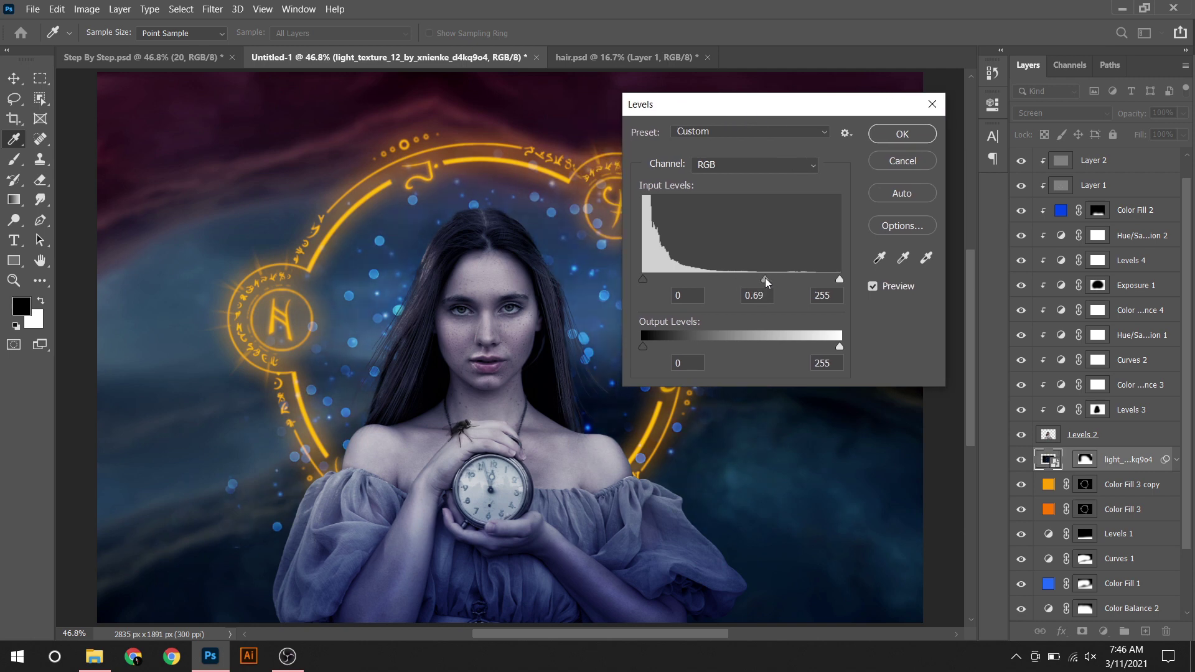
click(877, 135)
click(207, 8)
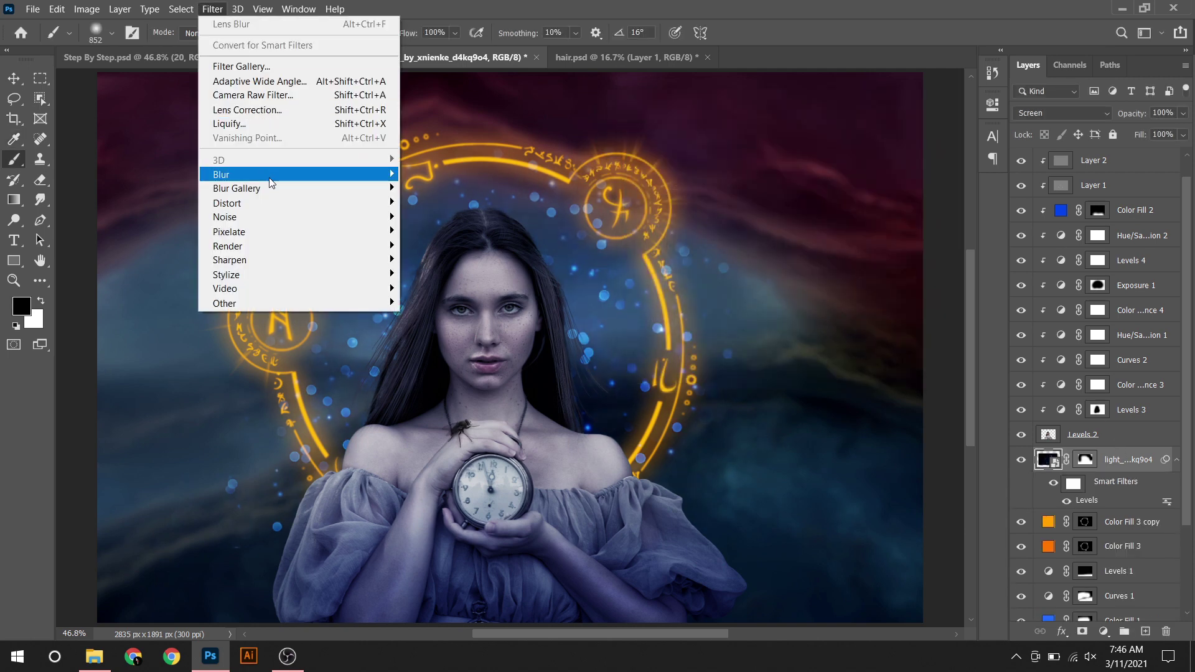
click(453, 242)
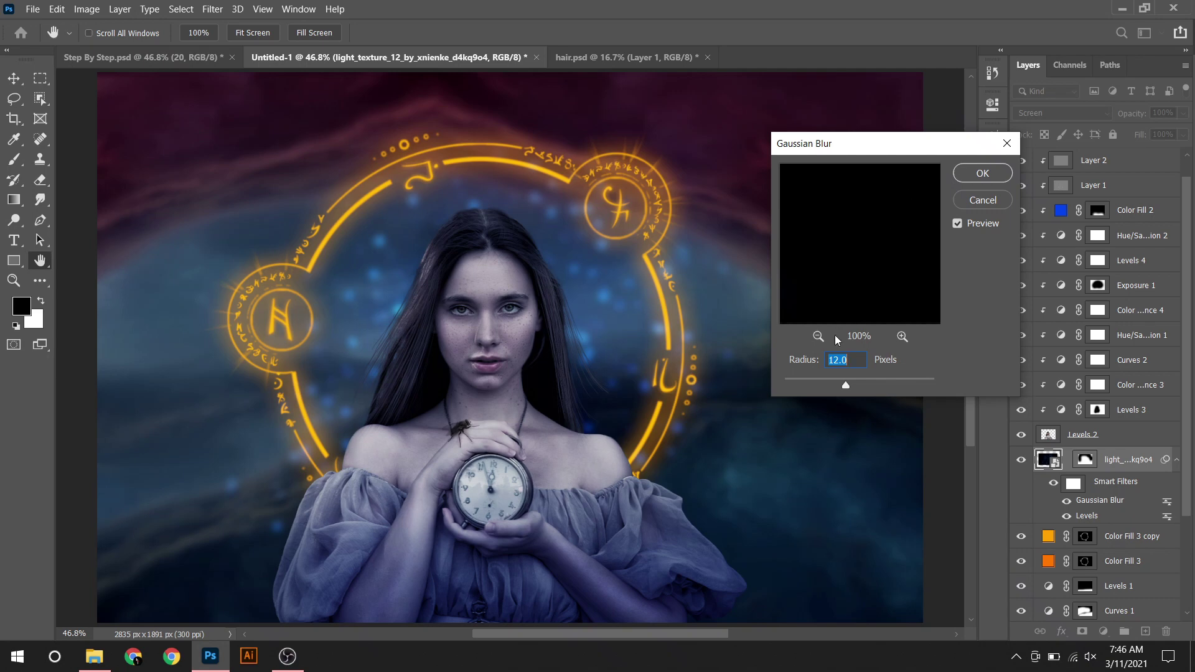
click(974, 180)
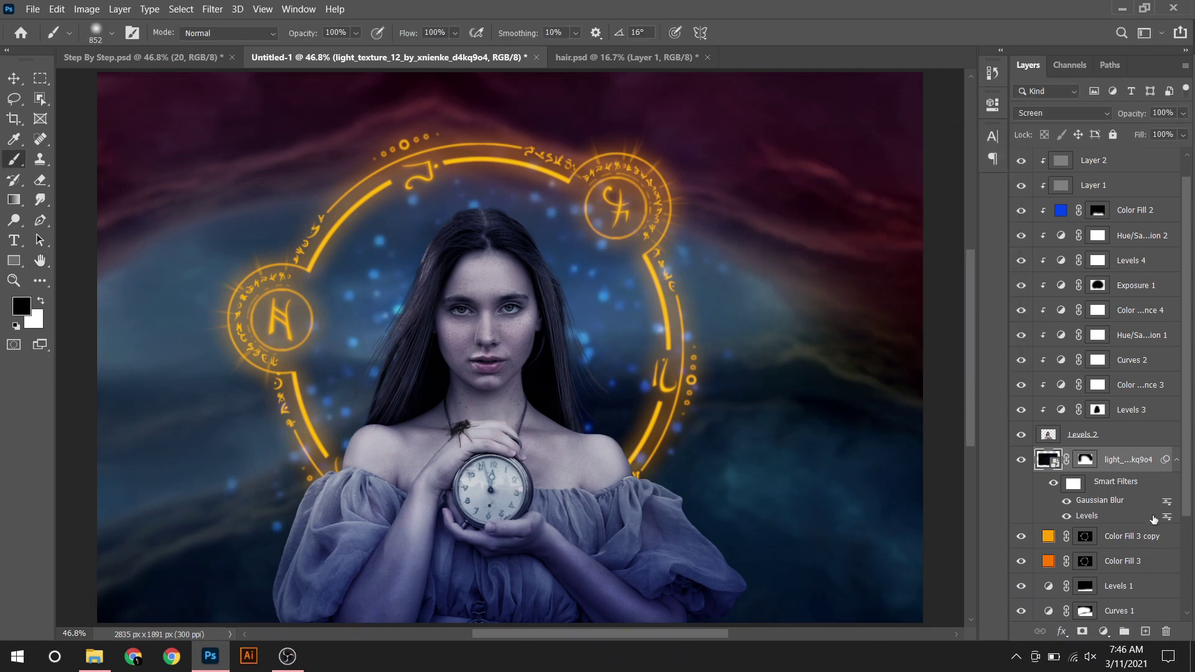
Step: Add a golden-yellow colorized Hue/Saturation layer, invert its mask, and paint it onto bokeh near the circle
click(1108, 462)
click(1103, 631)
click(1095, 486)
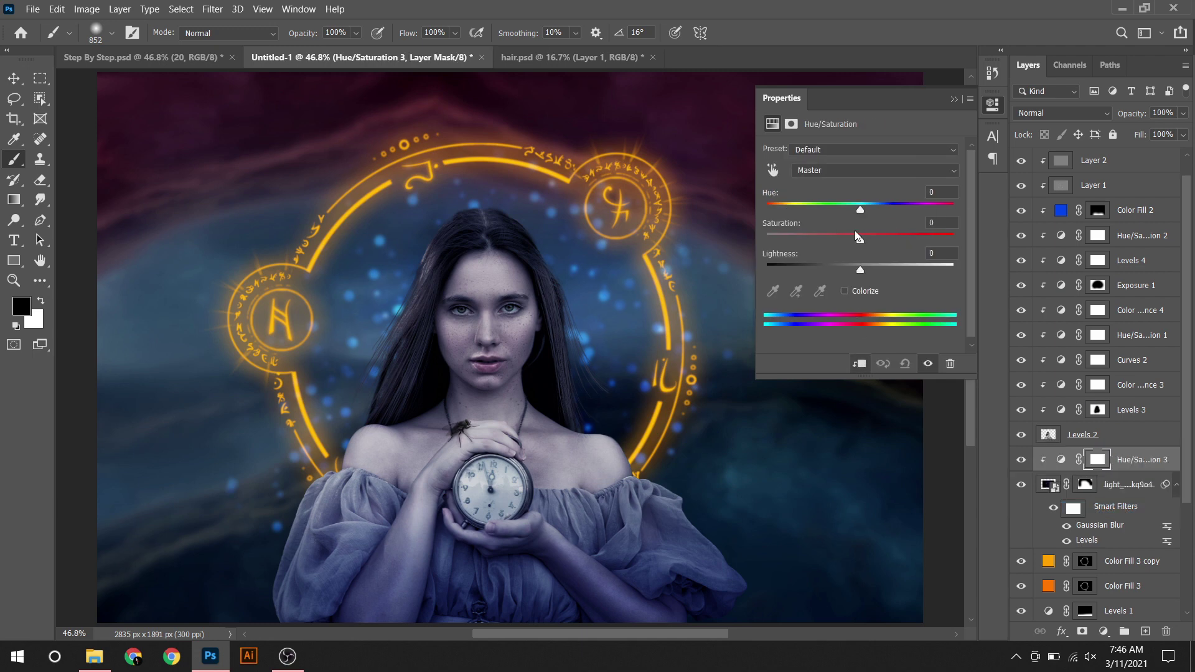
click(856, 292)
drag(783, 213, 791, 208)
click(887, 240)
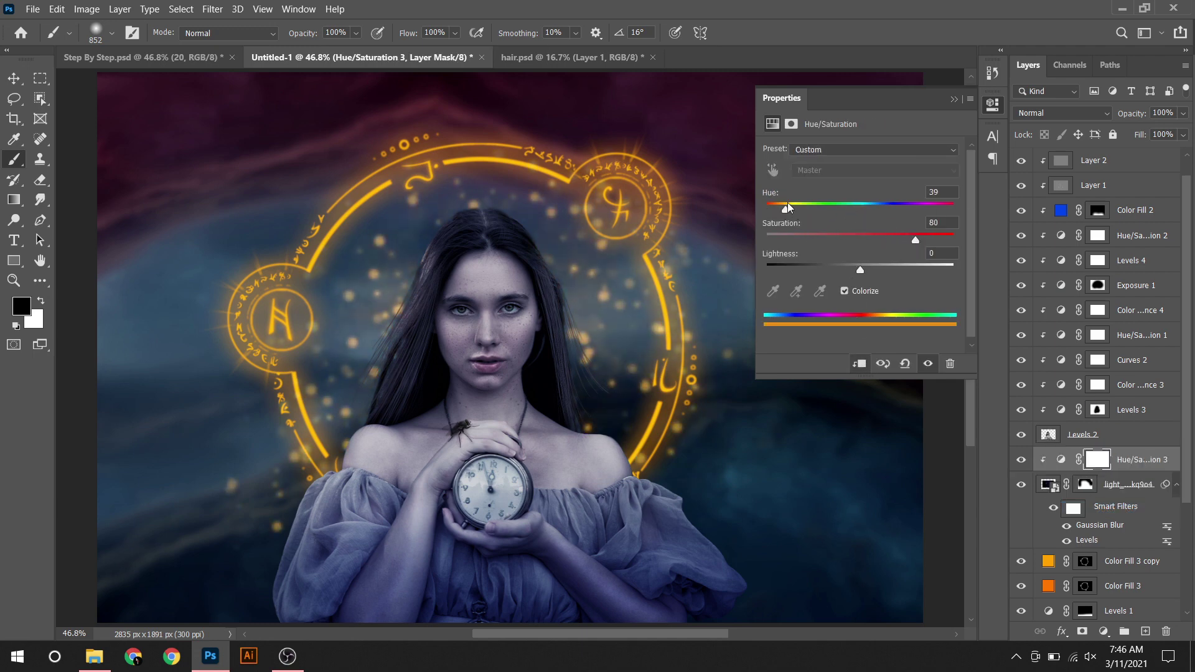
click(952, 100)
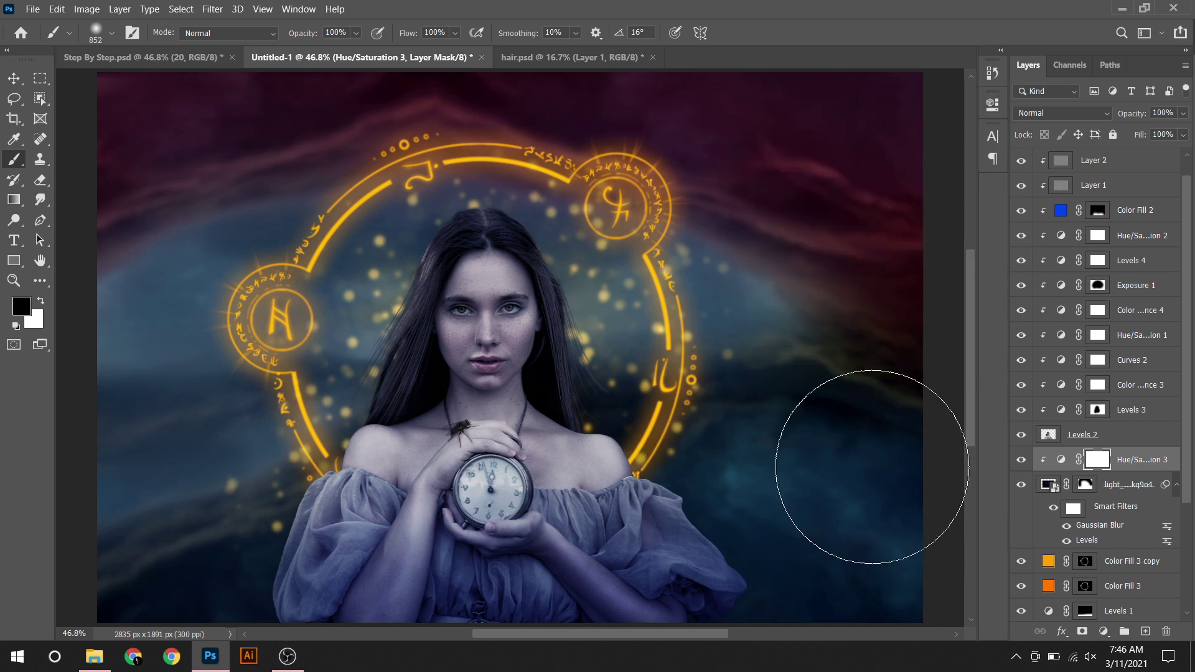
key(ctrl+i)
key(x)
drag(671, 335, 716, 326)
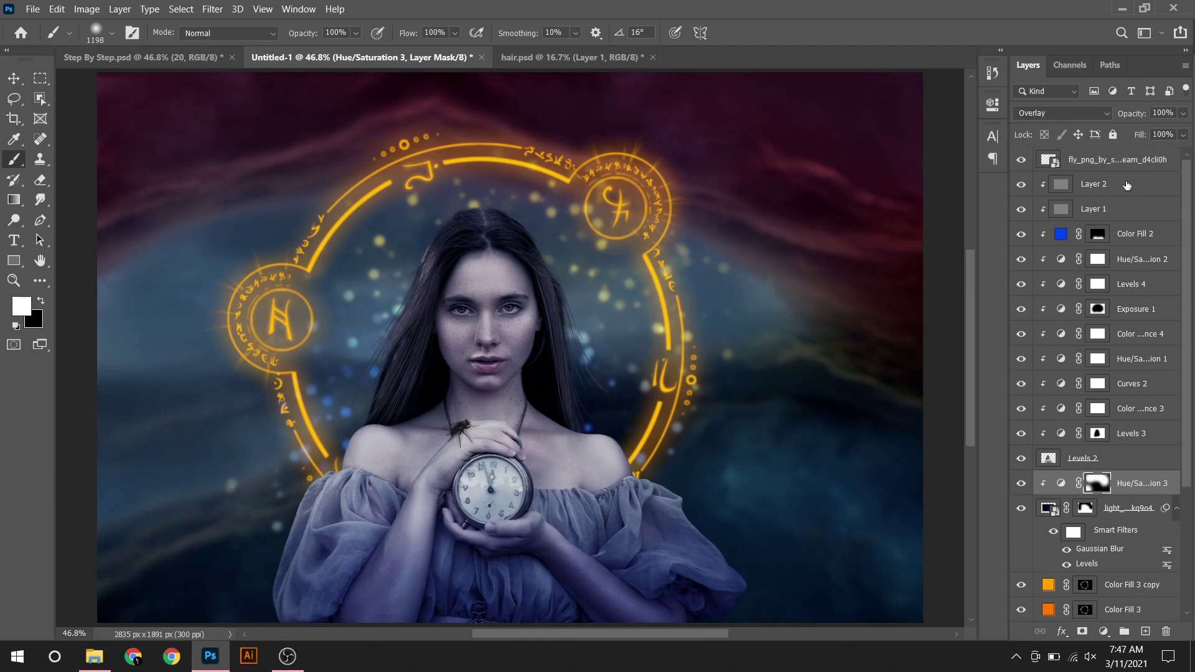
Step: Add a colorized Hue/Saturation layer at Hue 38, Saturation 81, and invert its mask
click(1093, 185)
click(1103, 631)
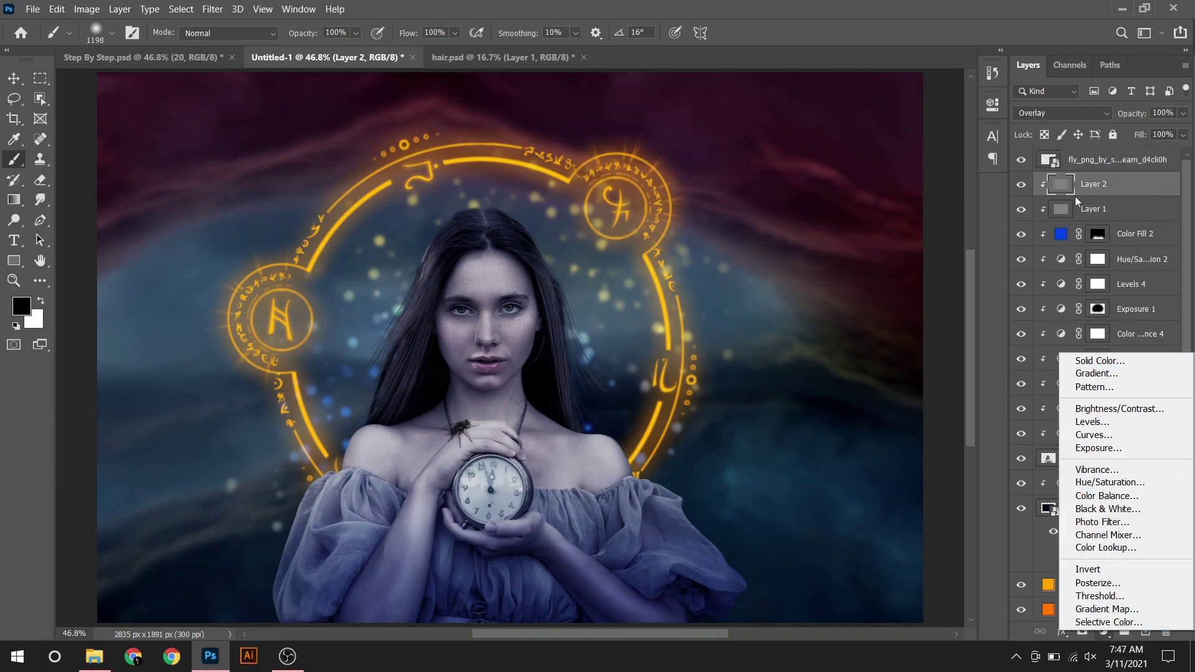
key(Escape)
click(1102, 630)
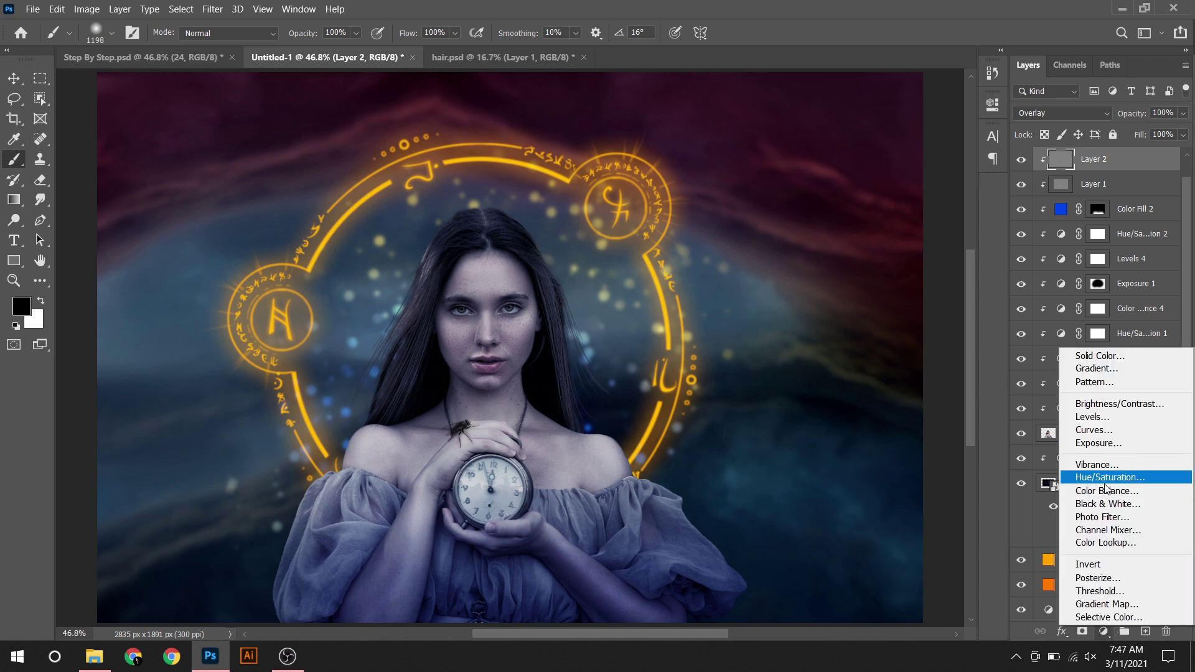
click(1094, 477)
click(858, 290)
drag(830, 240, 918, 240)
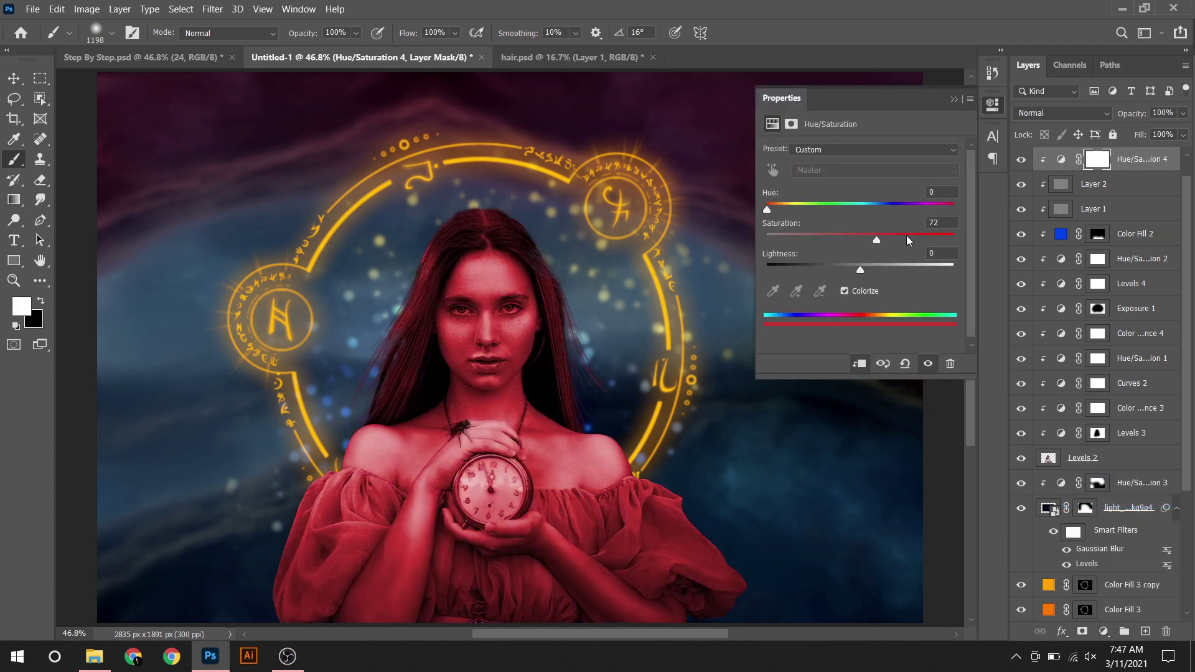
drag(766, 209, 785, 209)
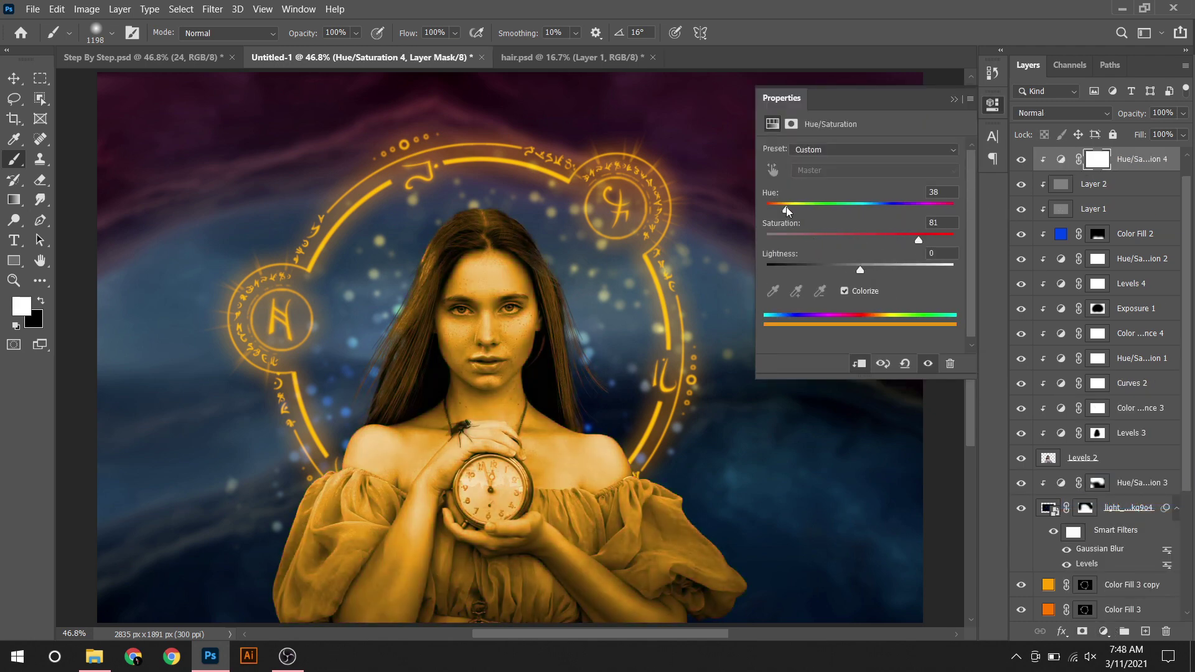
click(954, 98)
key(ctrl+i)
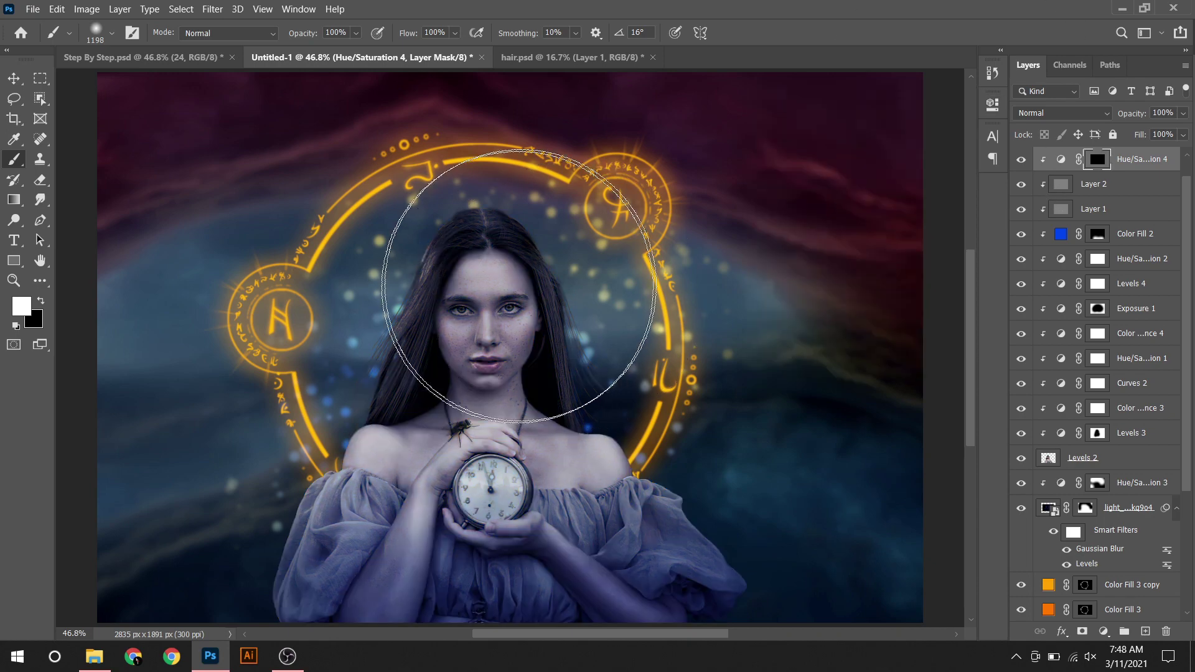
Step: Paint the orange glow onto the woman's forehead, cheeks and shoulders at low flow
key(bracketleft)
key(bracketleft)
key(bracketleft)
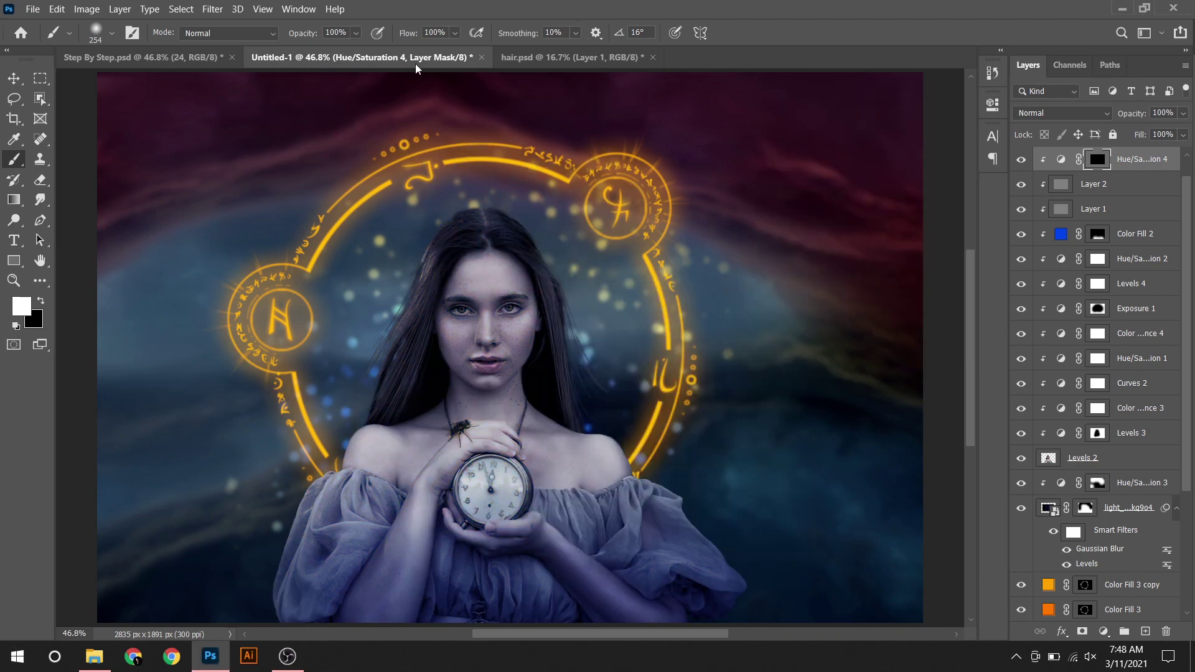
scroll(472, 274, up, 5)
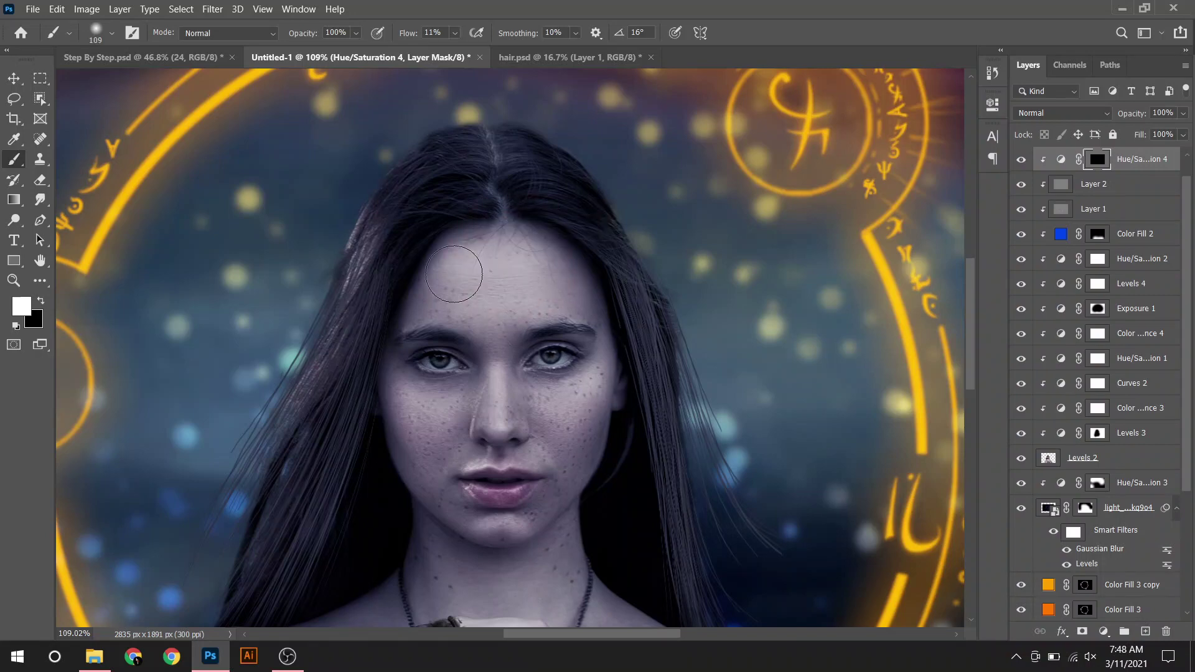
scroll(429, 358, down, 2)
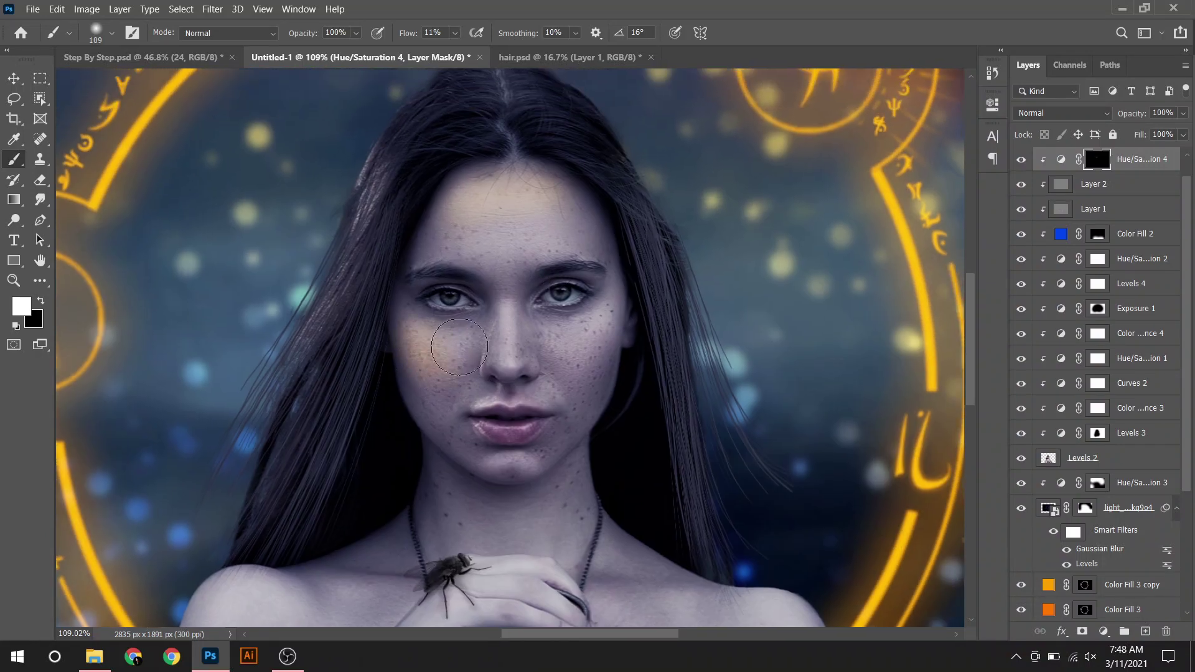
scroll(607, 280, down, 4)
scroll(560, 311, down, 4)
scroll(529, 373, left, 2)
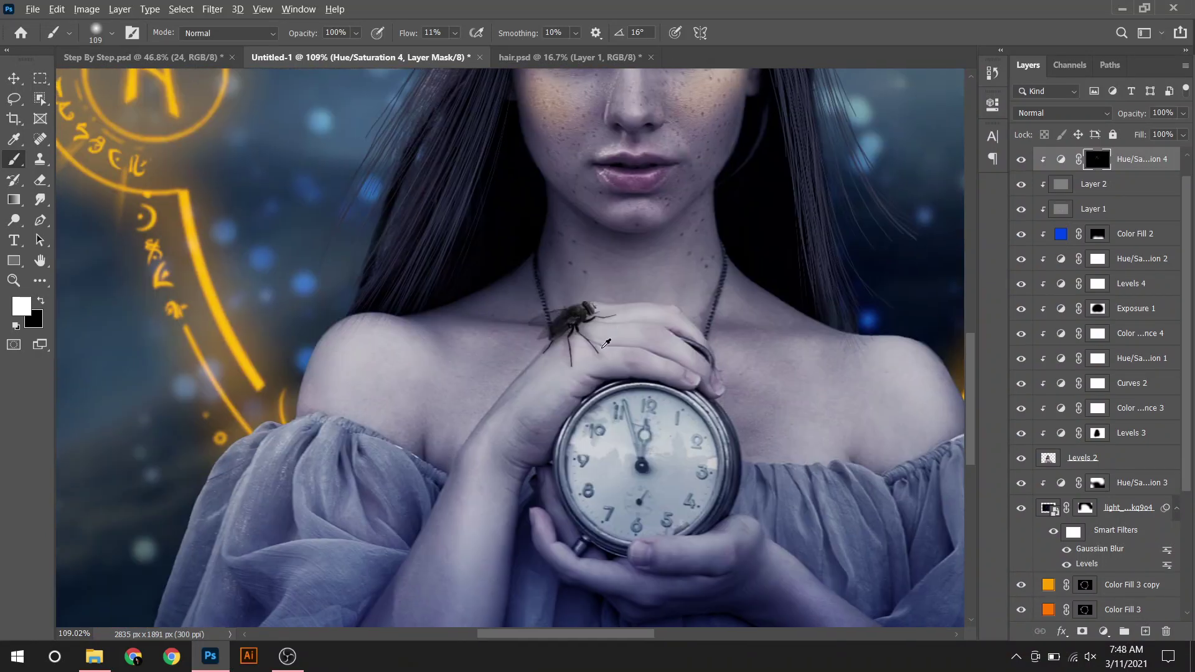
key(bracketright)
key(bracketright)
scroll(509, 419, down, 3)
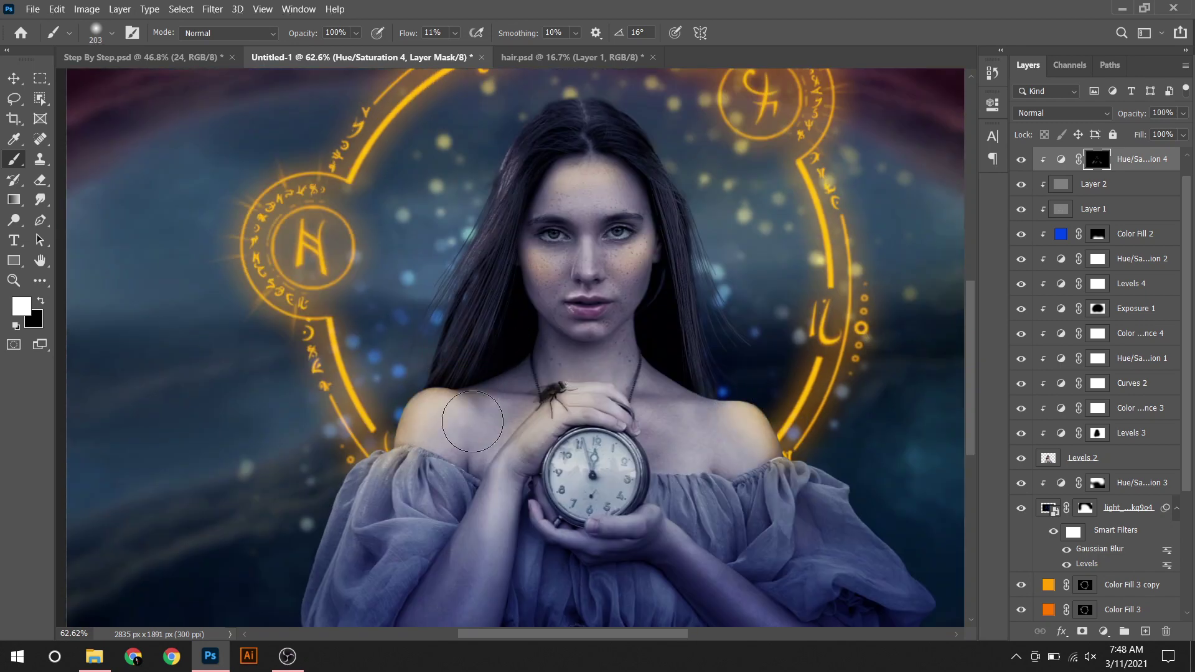
key(bracketleft)
key(bracketleft)
key(bracketleft)
scroll(555, 417, down, 3)
scroll(555, 417, right, 1)
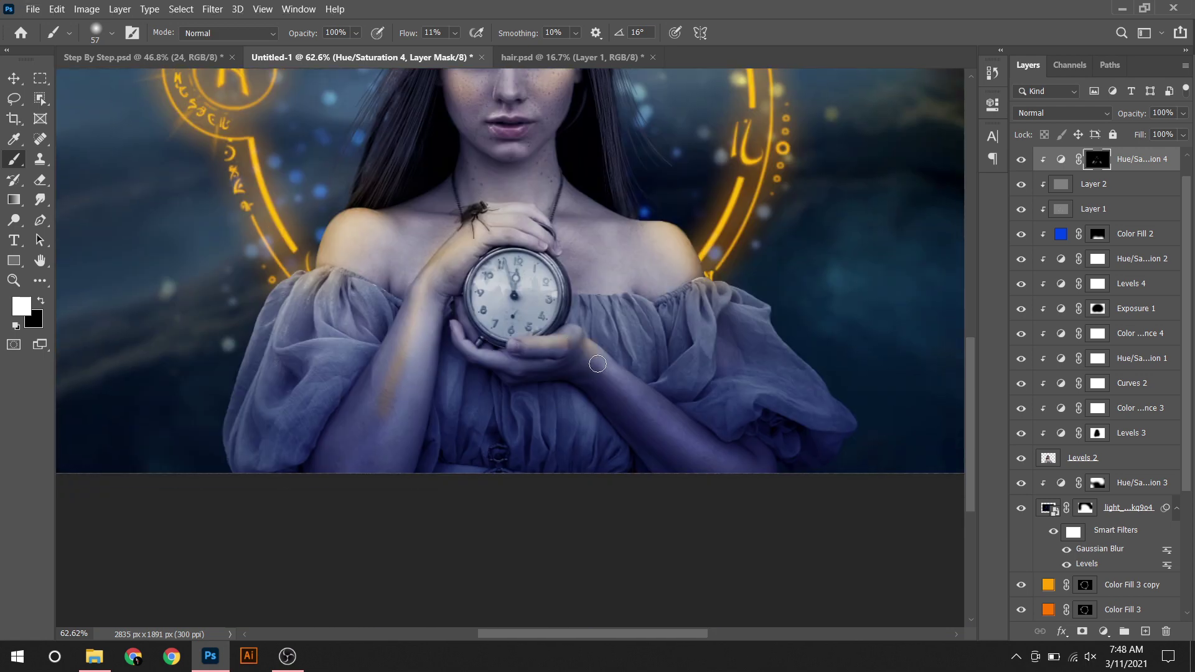
scroll(747, 464, up, 3)
key(bracketright)
key(bracketright)
key(bracketright)
key(x)
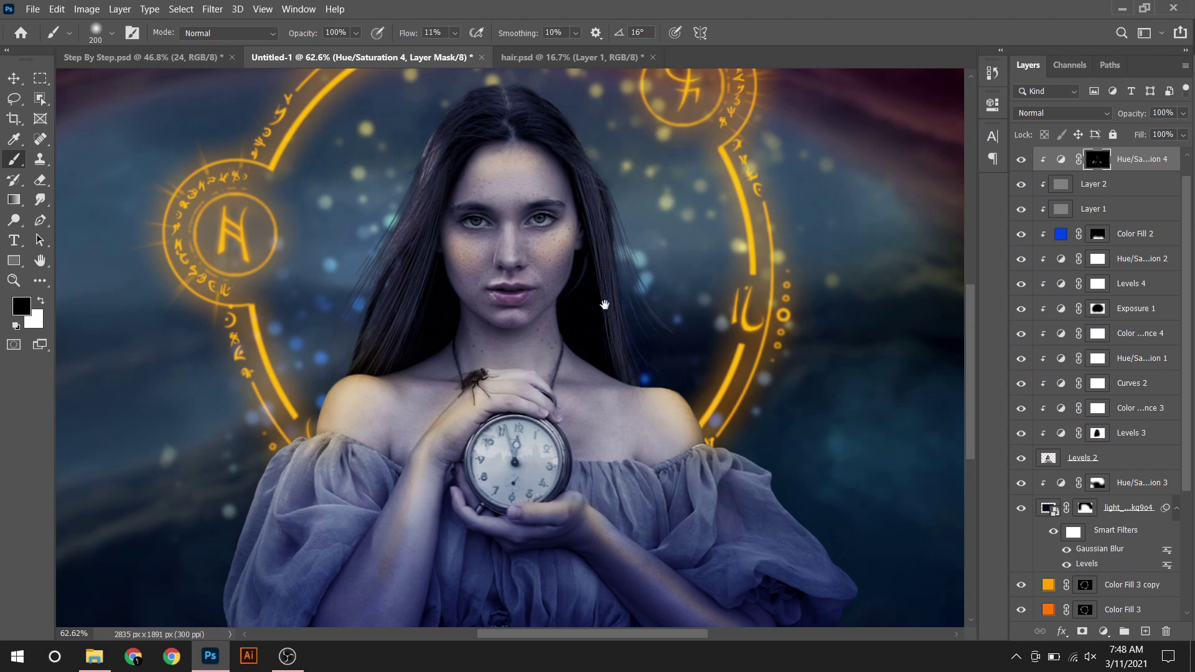
drag(604, 304, 575, 355)
key(ctrl+2)
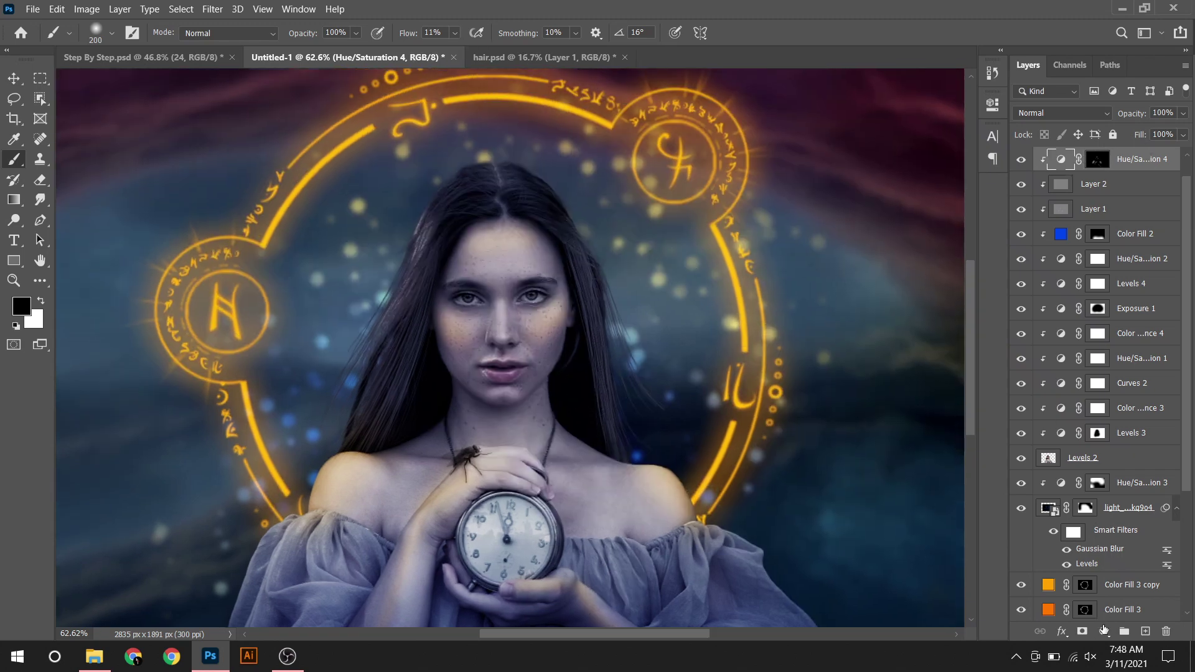
Step: Add a colorized Hue/Saturation layer at Hue 39, Saturation 80, with a hidden mask
click(1103, 630)
click(1095, 480)
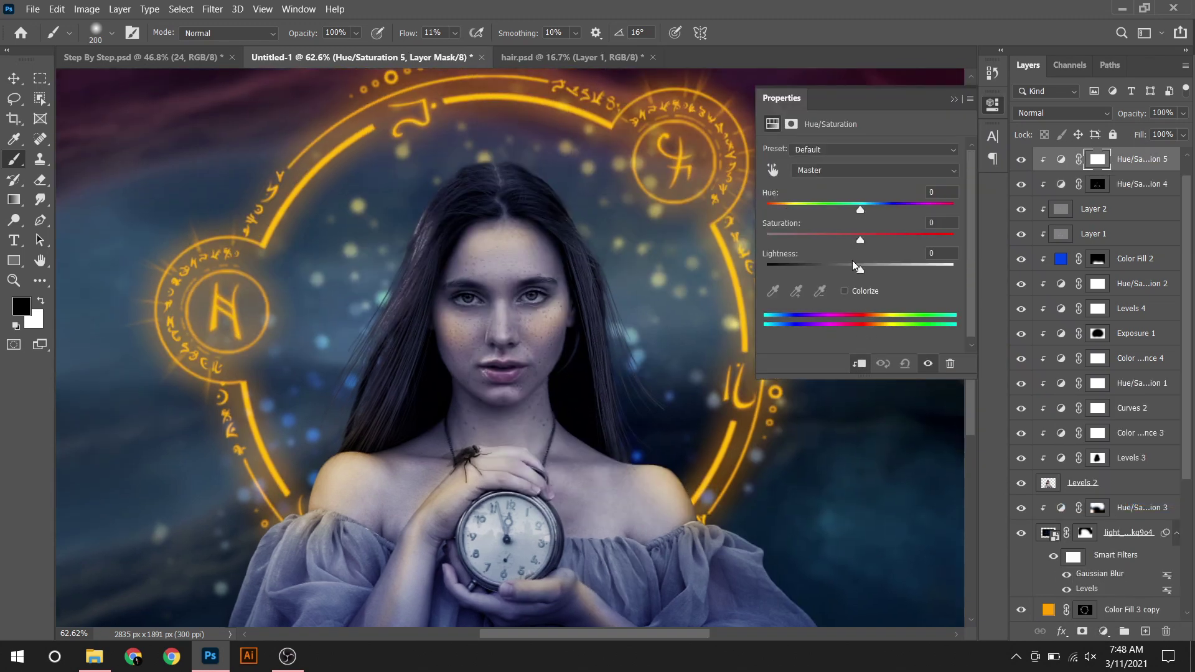
click(844, 291)
drag(813, 241, 920, 242)
drag(774, 208, 789, 208)
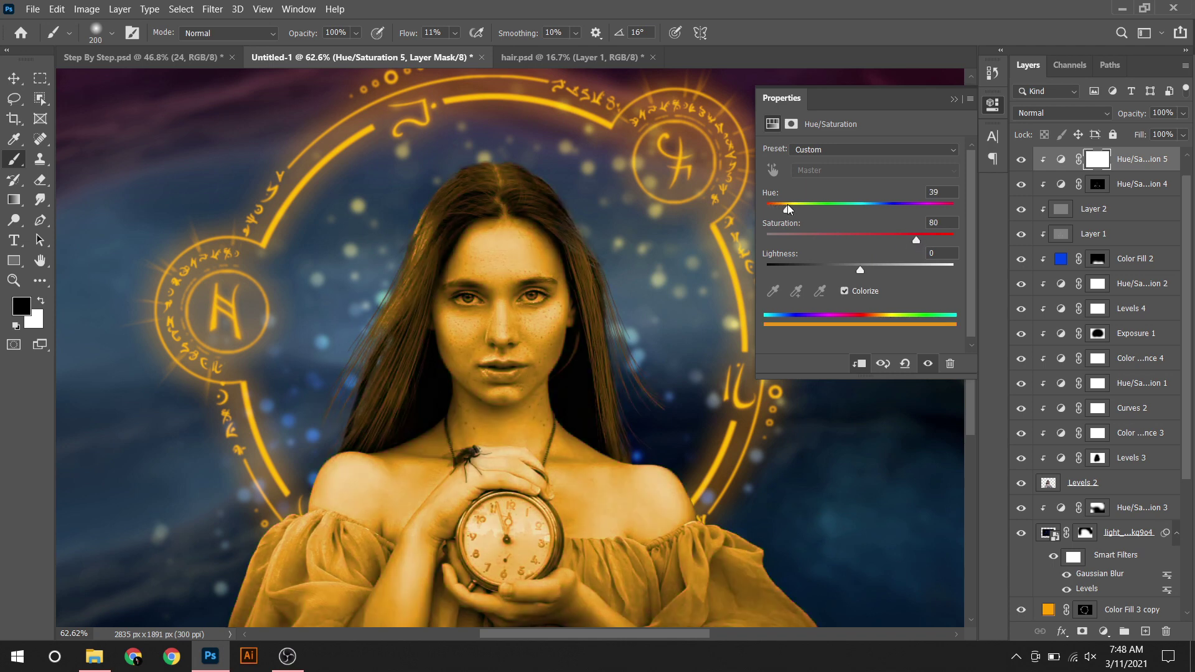
click(956, 99)
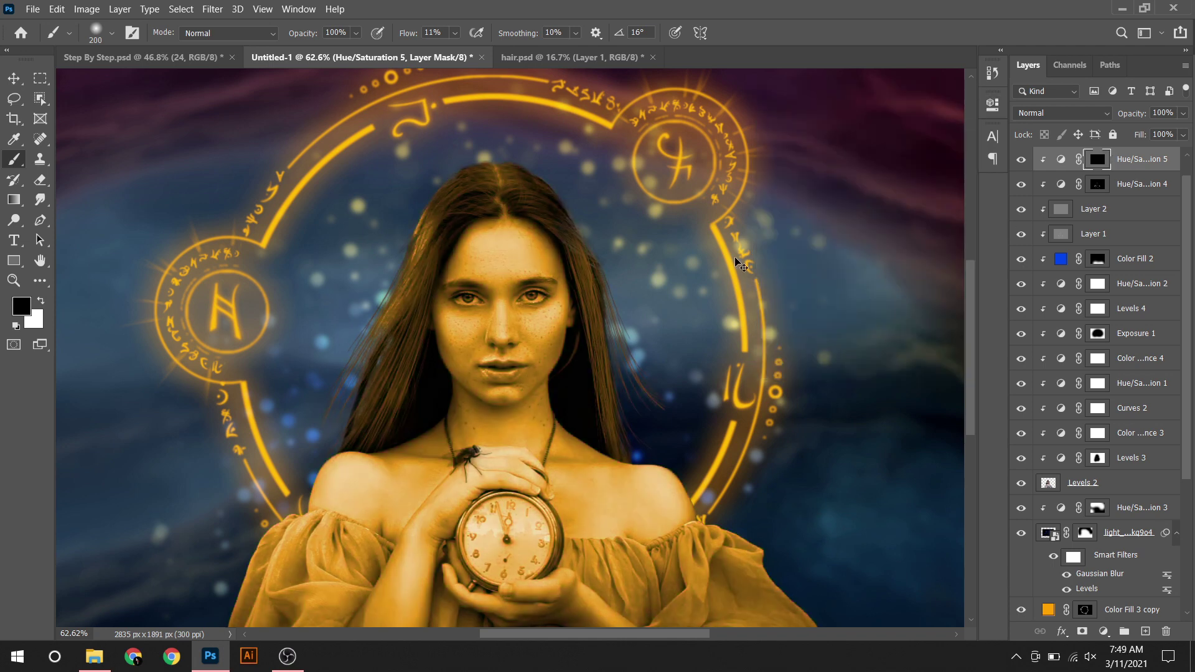
key(x)
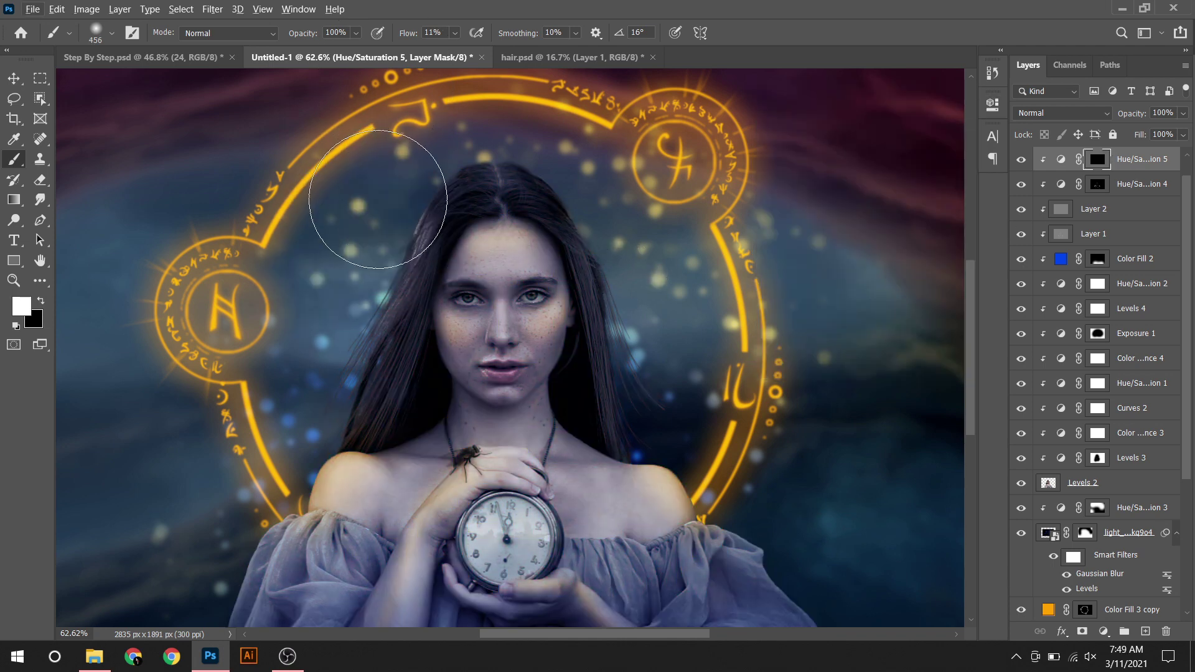
Step: Paint the golden tint onto the hair near the circle
mouse_move(314, 314)
mouse_down()
mouse_move(356, 255)
mouse_move(641, 280)
mouse_move(661, 392)
mouse_move(640, 267)
mouse_move(583, 141)
mouse_up()
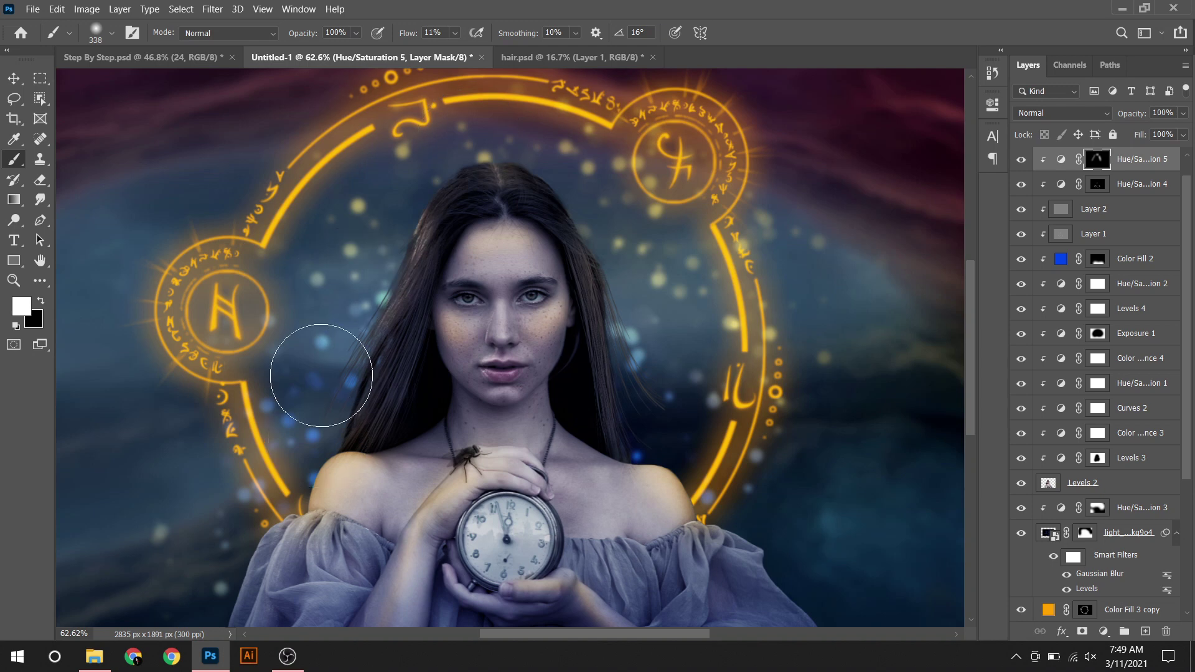
scroll(282, 281, down, 5)
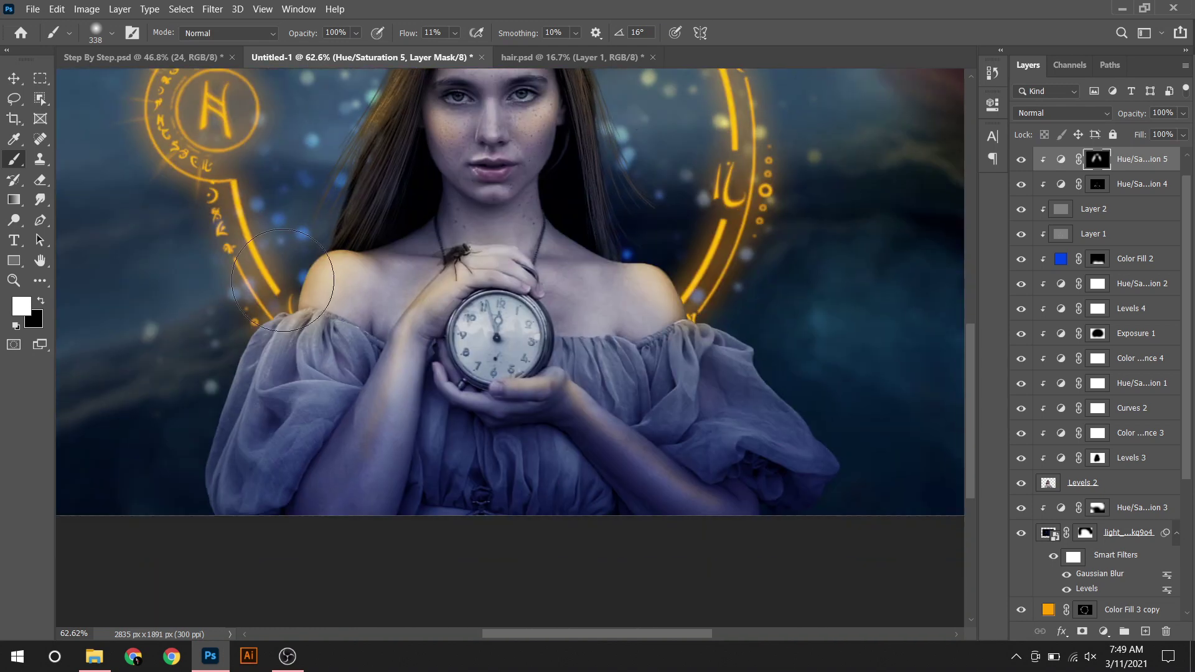
scroll(720, 286, up, 6)
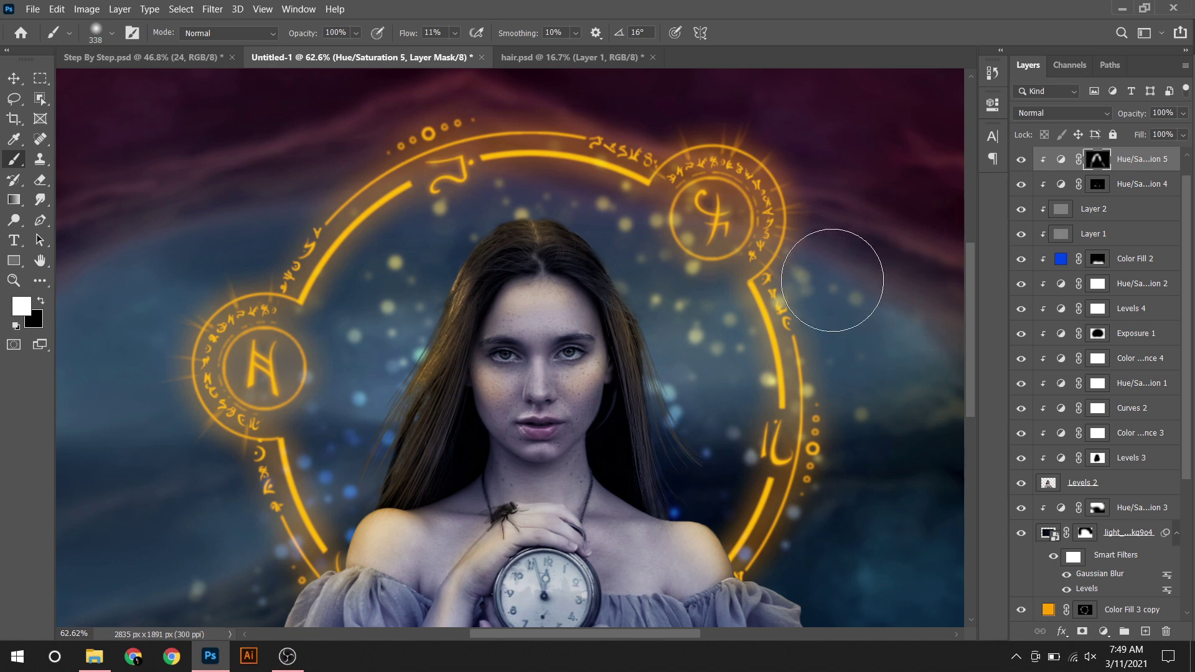
key(ctrl+0)
click(1060, 159)
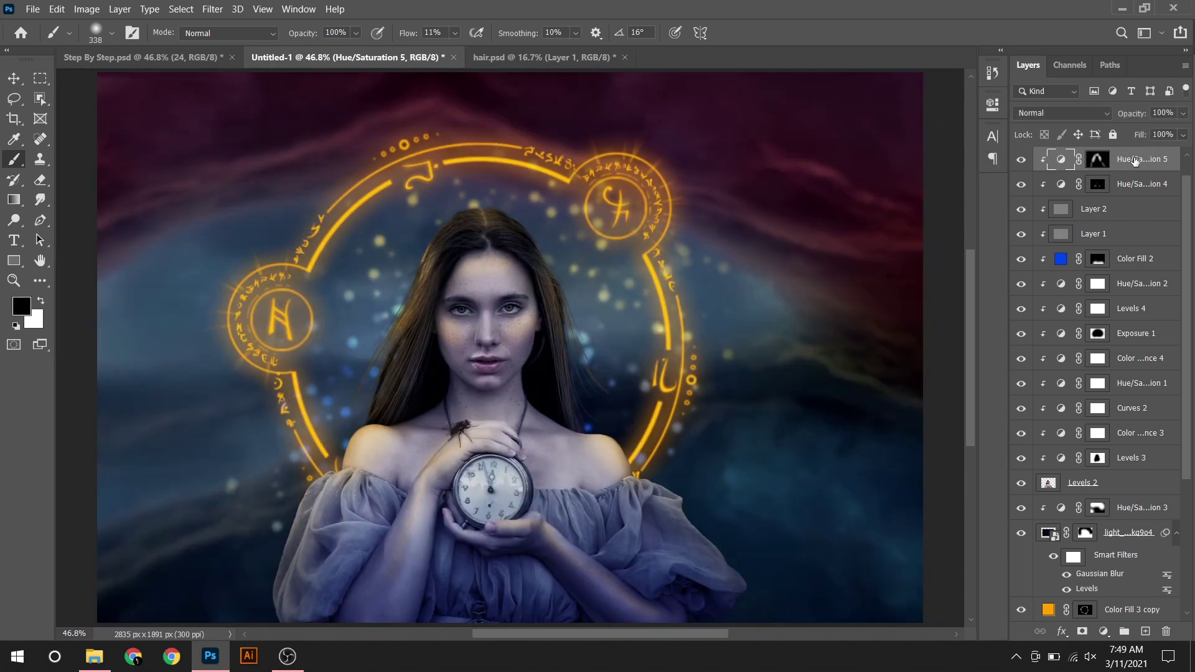
Step: Add a clipped Brightness/Contrast layer with Brightness 36
click(1103, 631)
click(1089, 412)
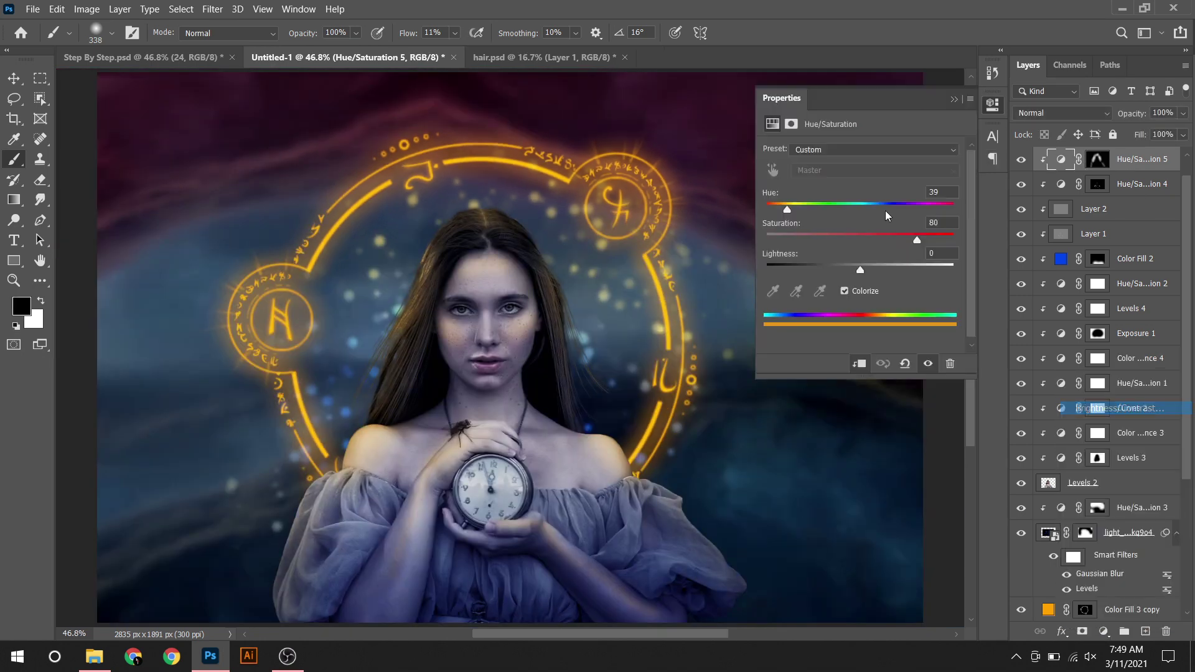
click(859, 363)
drag(860, 193, 886, 193)
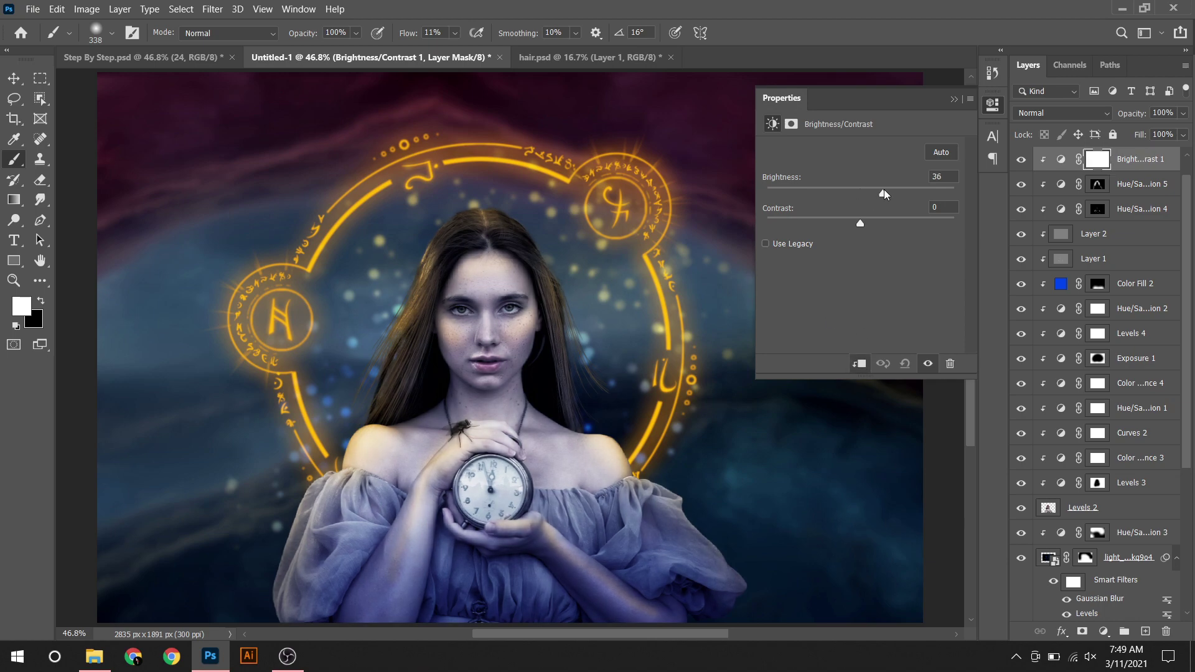
Step: Invert the Brightness/Contrast mask to black and zoom in on the face
click(953, 99)
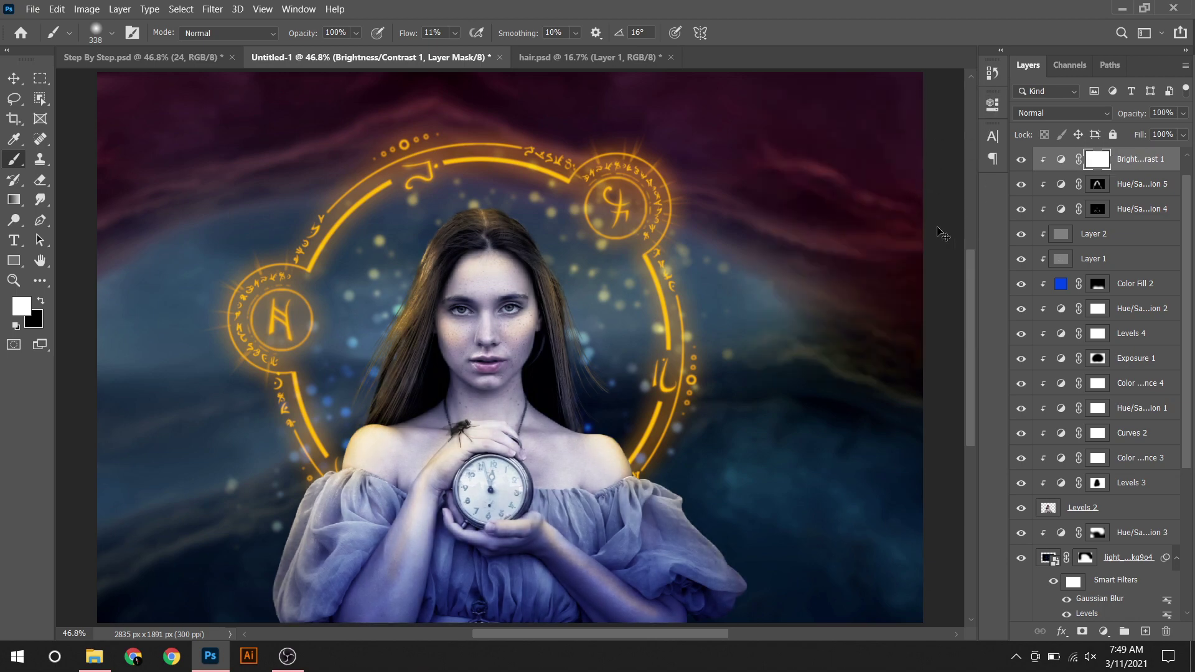
key(ctrl+i)
scroll(566, 338, up, 5)
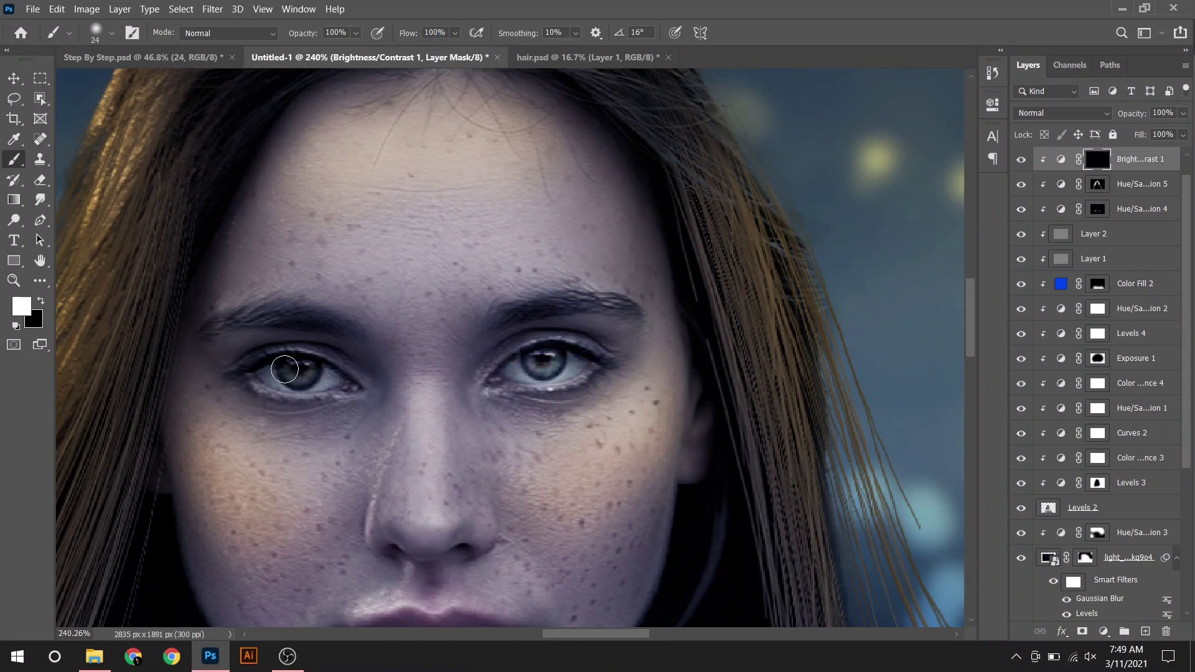
Step: Add a golden-yellow colorized Hue/Saturation layer and invert its mask
click(1103, 631)
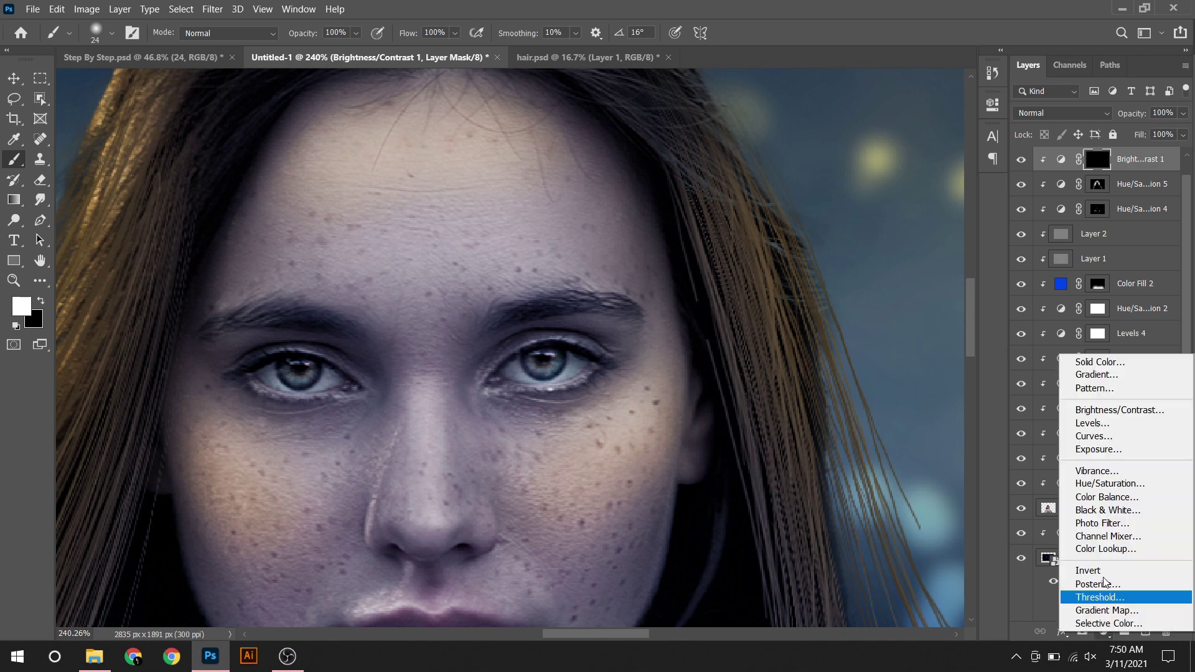
click(1099, 489)
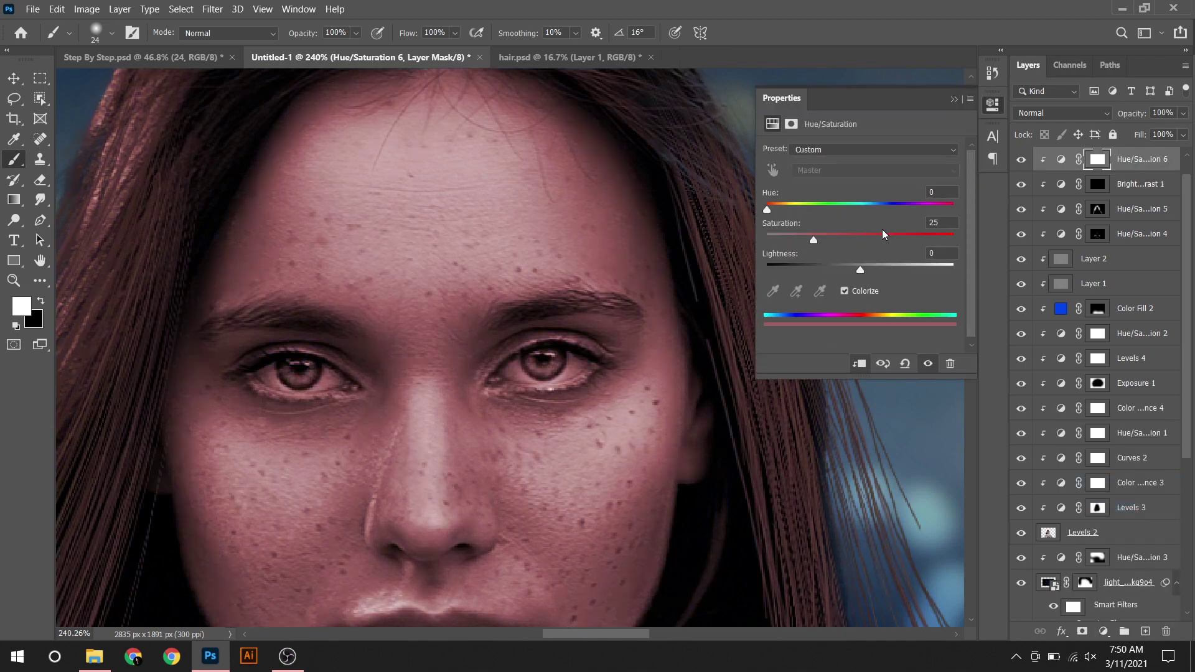
click(889, 234)
drag(776, 209, 791, 210)
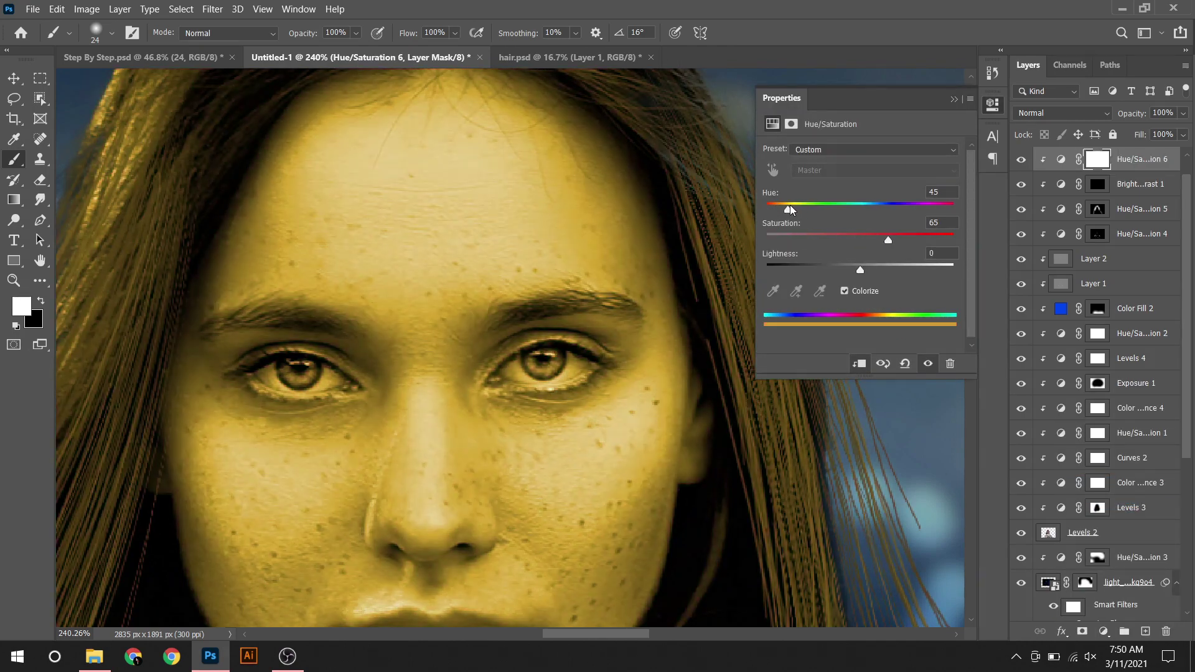
click(953, 99)
key(ctrl+i)
Step: Paint the golden tint onto both irises
scroll(542, 367, up, 5)
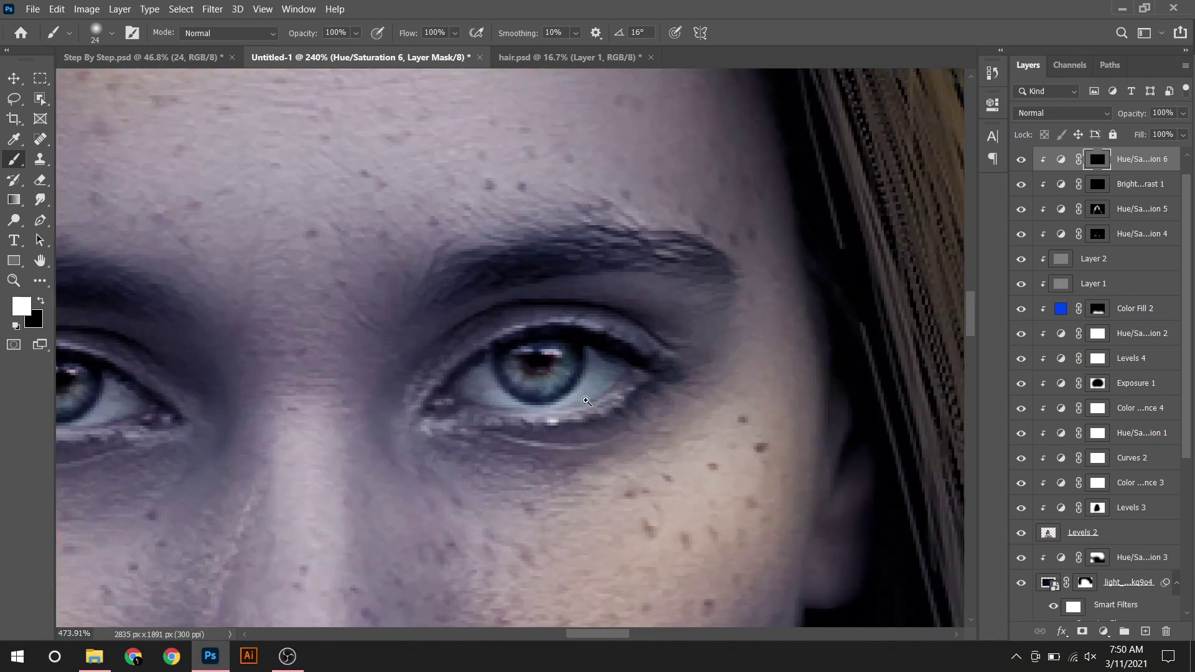
mouse_move(504, 360)
mouse_down()
mouse_move(552, 386)
mouse_move(517, 348)
mouse_up()
scroll(517, 348, left, 5)
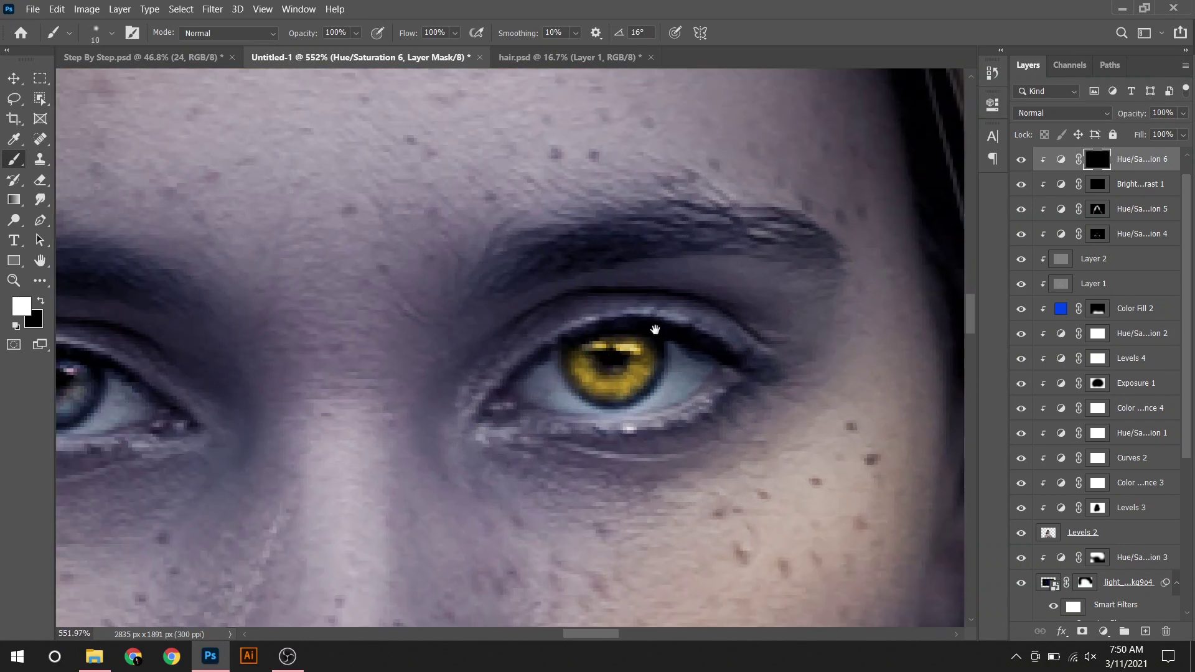
mouse_move(252, 336)
mouse_down()
mouse_move(276, 363)
mouse_move(322, 337)
mouse_up()
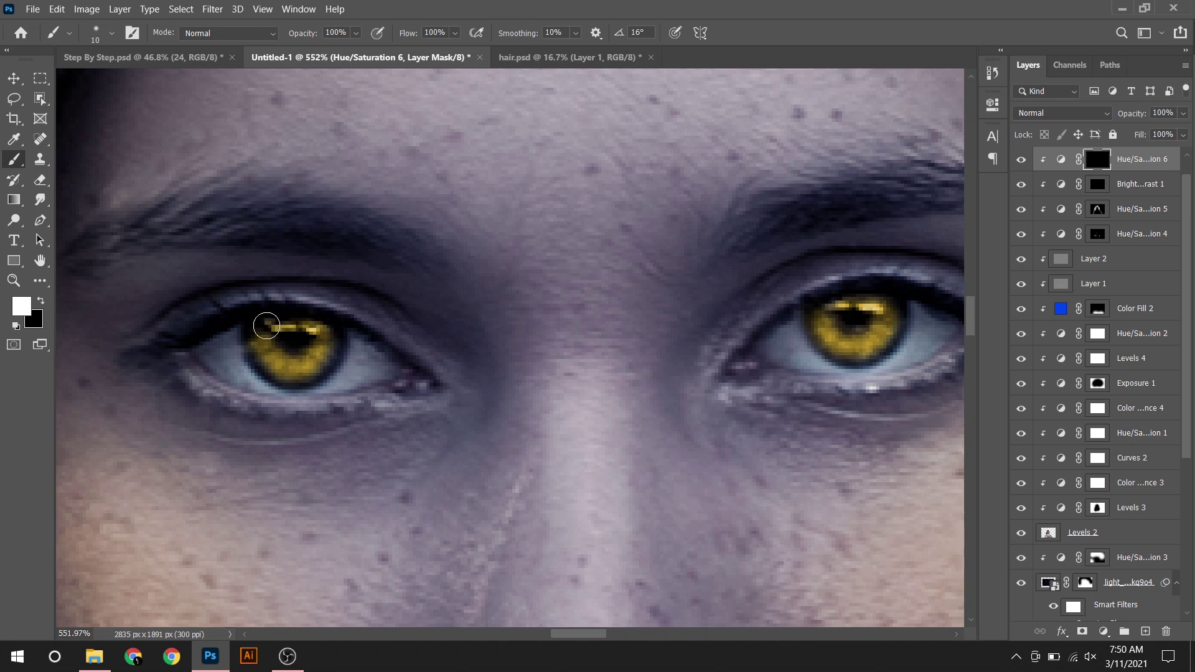
key(ctrl+0)
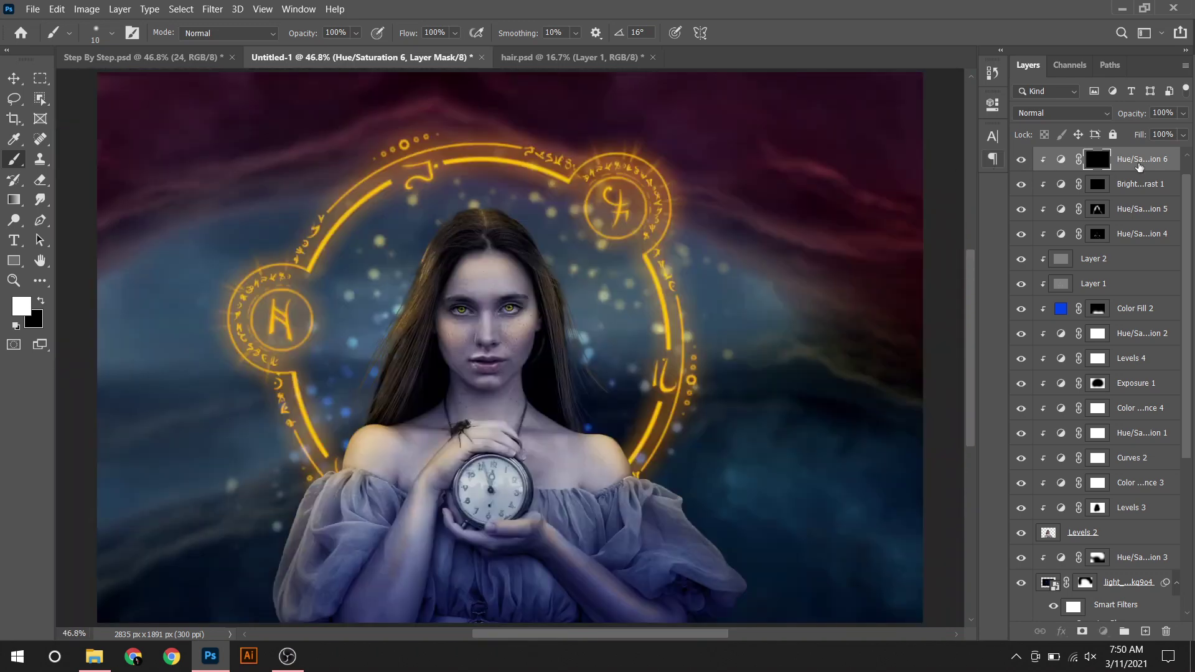
Step: Review the Hue/Saturation 6 eye-colour settings, then add a new Solid Color fill layer
double_click(1061, 159)
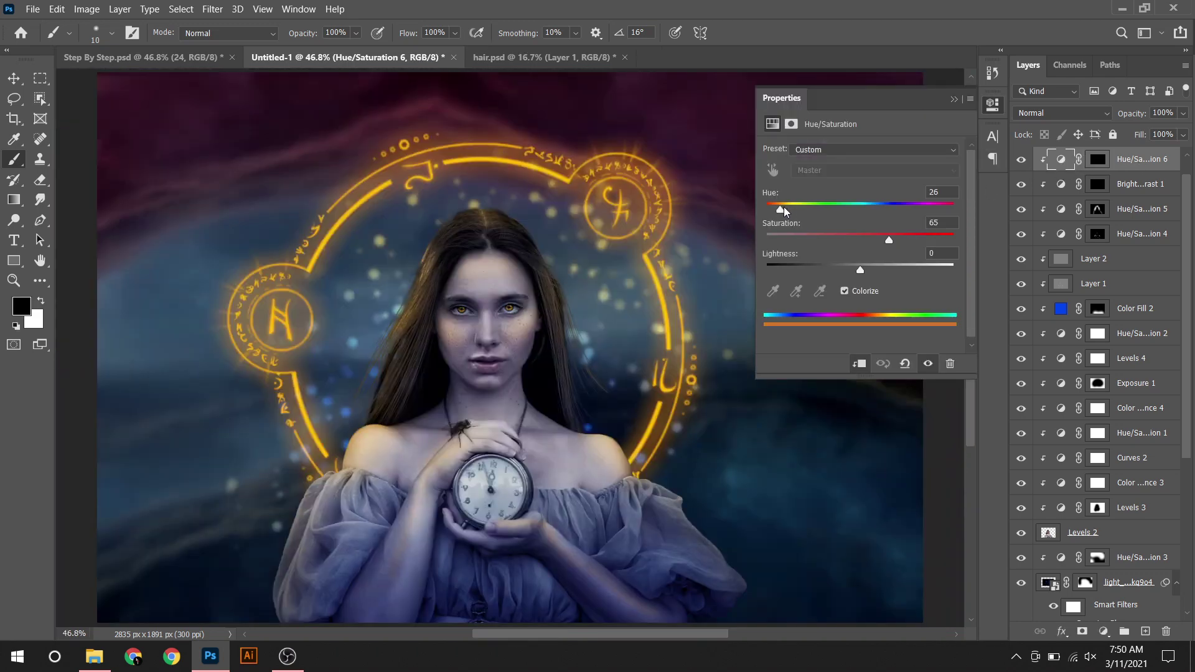
click(953, 98)
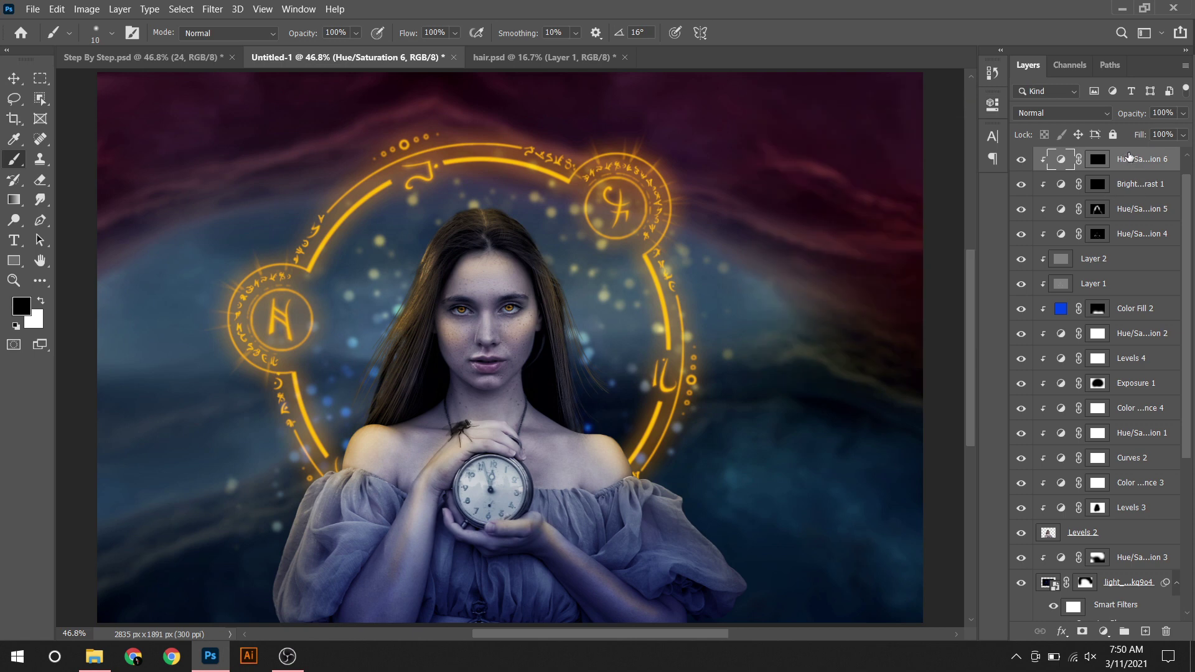
scroll(1129, 157, up, 1)
click(1103, 631)
click(1080, 358)
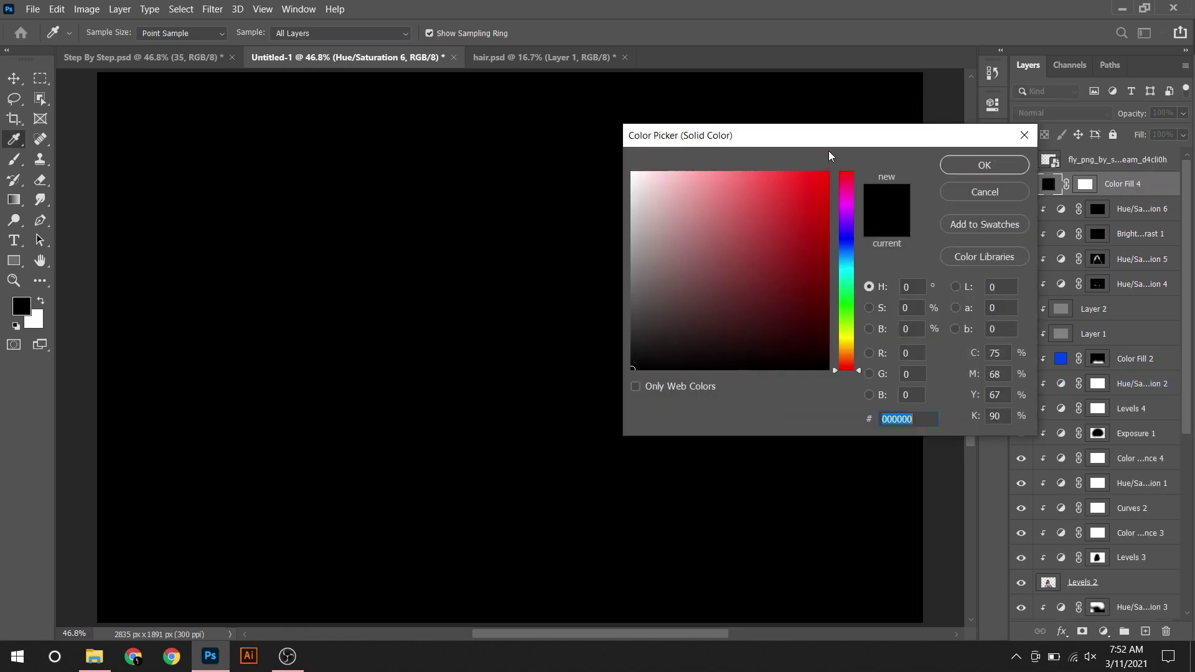
Step: Add a red fill layer clipped to the layer below, with an inverted mask, in Multiply mode
click(827, 173)
click(984, 165)
key(ctrl+alt+g)
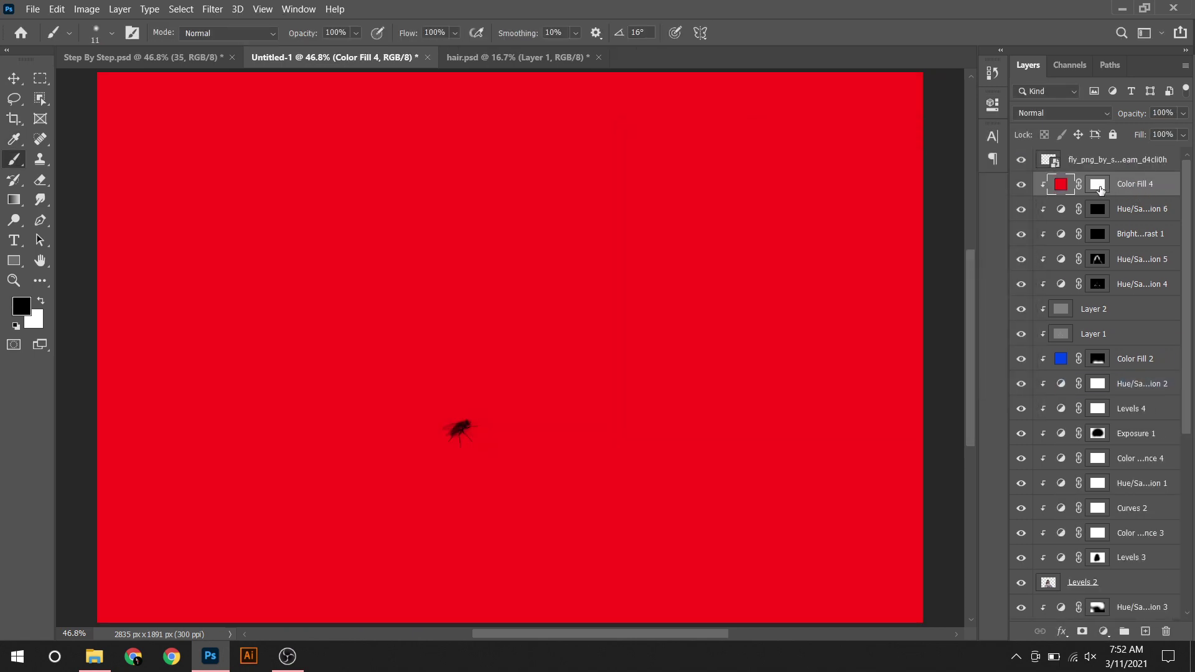
click(1101, 189)
key(ctrl+i)
key(x)
click(1061, 112)
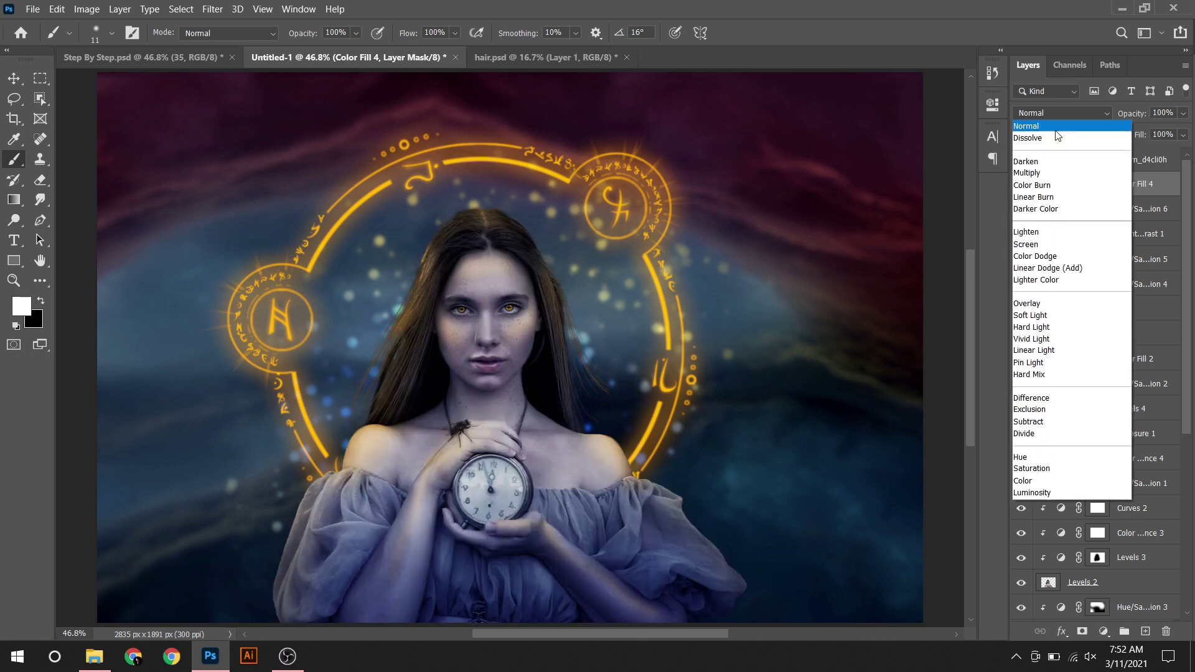
click(1051, 174)
text(67)
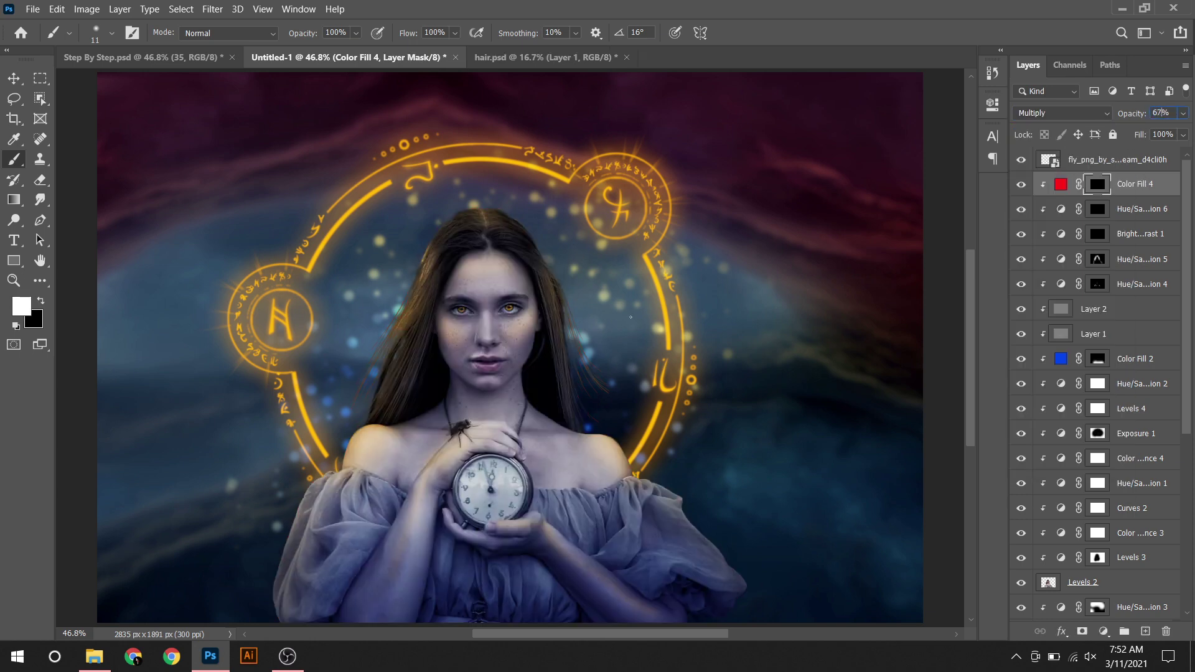
Step: Paint white on the mask over the upper and lower lips to reveal the red
scroll(502, 377, up, 10)
key(bracketright)
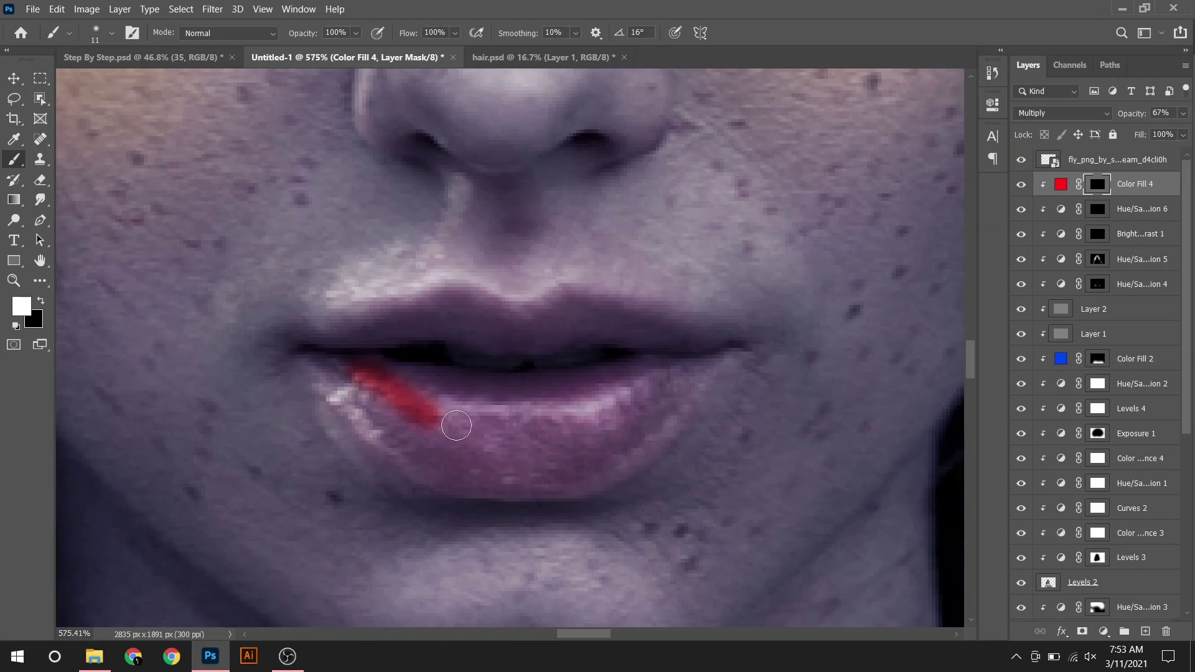
mouse_move(440, 411)
mouse_down()
mouse_move(379, 401)
mouse_move(586, 374)
mouse_move(480, 435)
mouse_move(547, 459)
mouse_move(498, 437)
mouse_up()
mouse_move(328, 349)
mouse_down()
mouse_move(451, 312)
mouse_move(578, 339)
mouse_move(616, 331)
mouse_move(470, 349)
mouse_up()
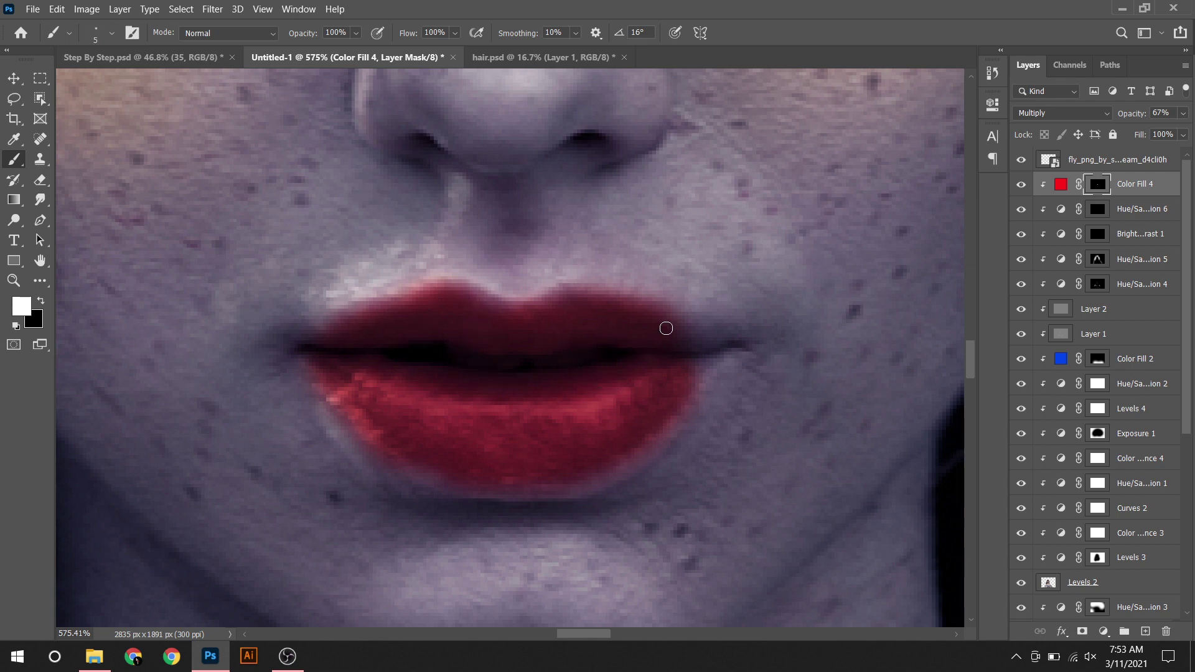
drag(666, 328, 658, 384)
key(bracketright)
key(bracketright)
key(bracketright)
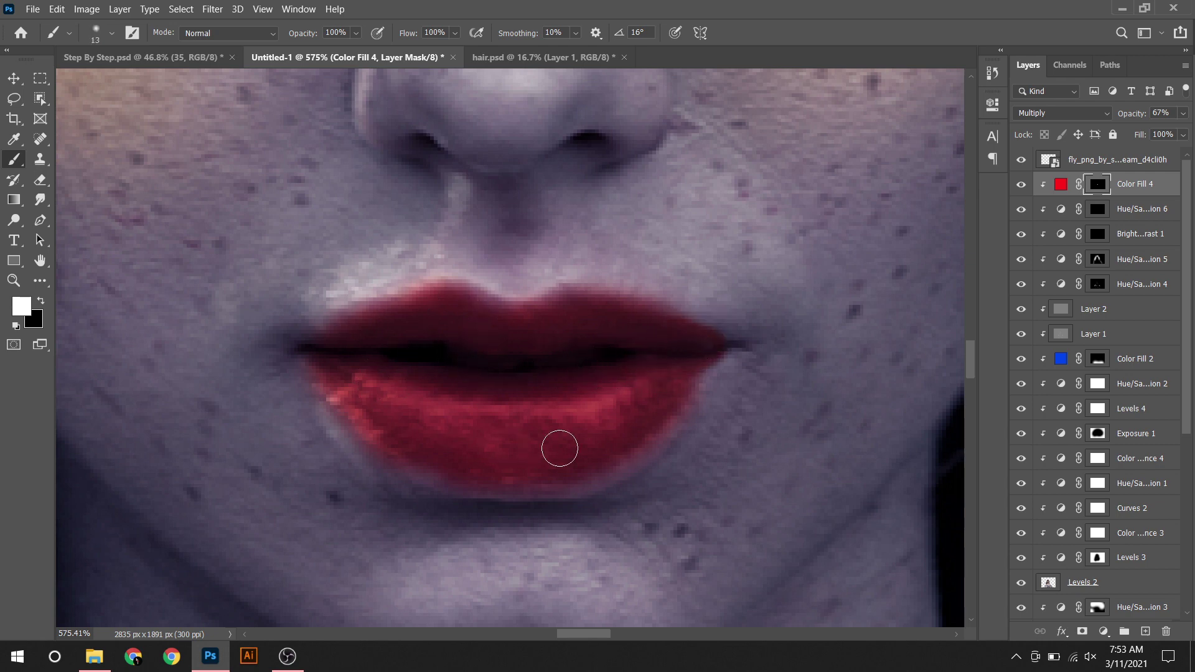
key(ctrl+0)
Step: Adjust the red fill layer's Blend If settings in Blending Options
right_click(1136, 184)
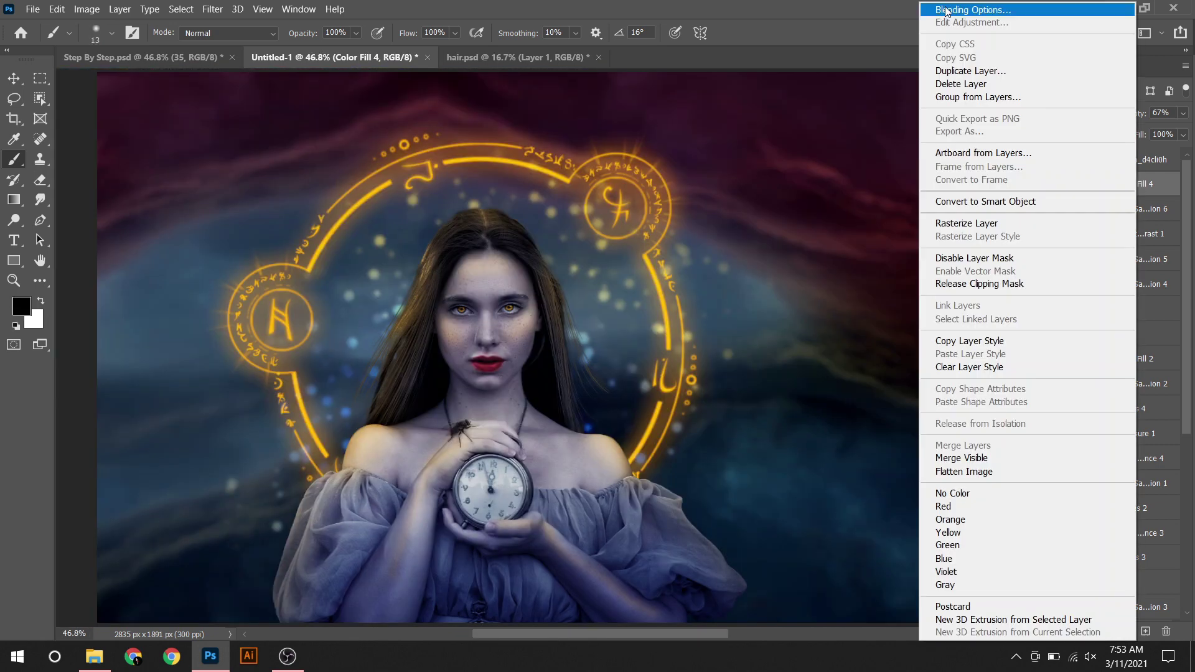
click(958, 11)
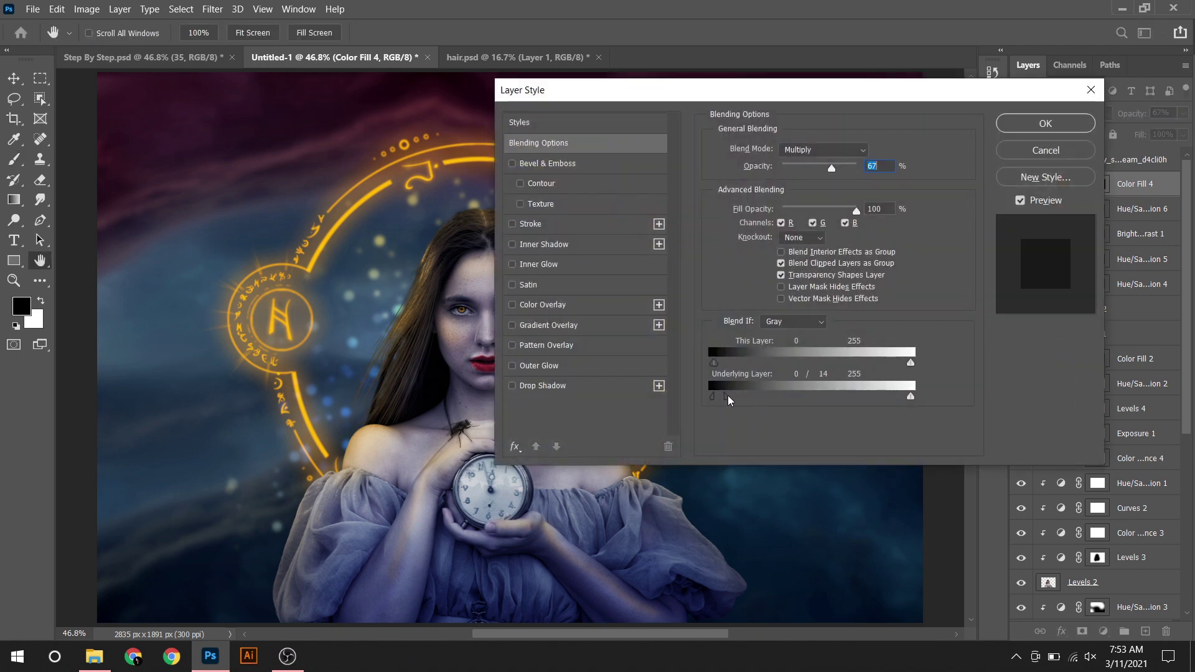
click(1010, 125)
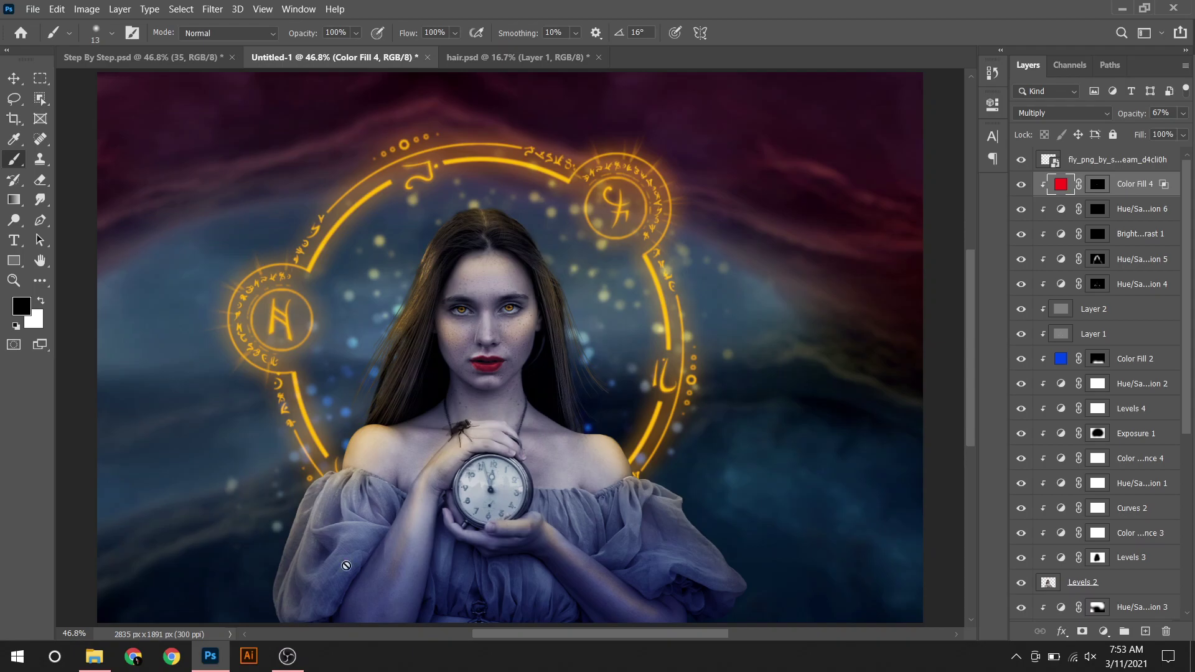
click(94, 656)
Step: Place the wall-clock image over the forehead, nudged slightly upward
mouse_move(528, 130)
mouse_down()
mouse_move(484, 243)
mouse_move(533, 309)
mouse_up()
key(ctrl+plus)
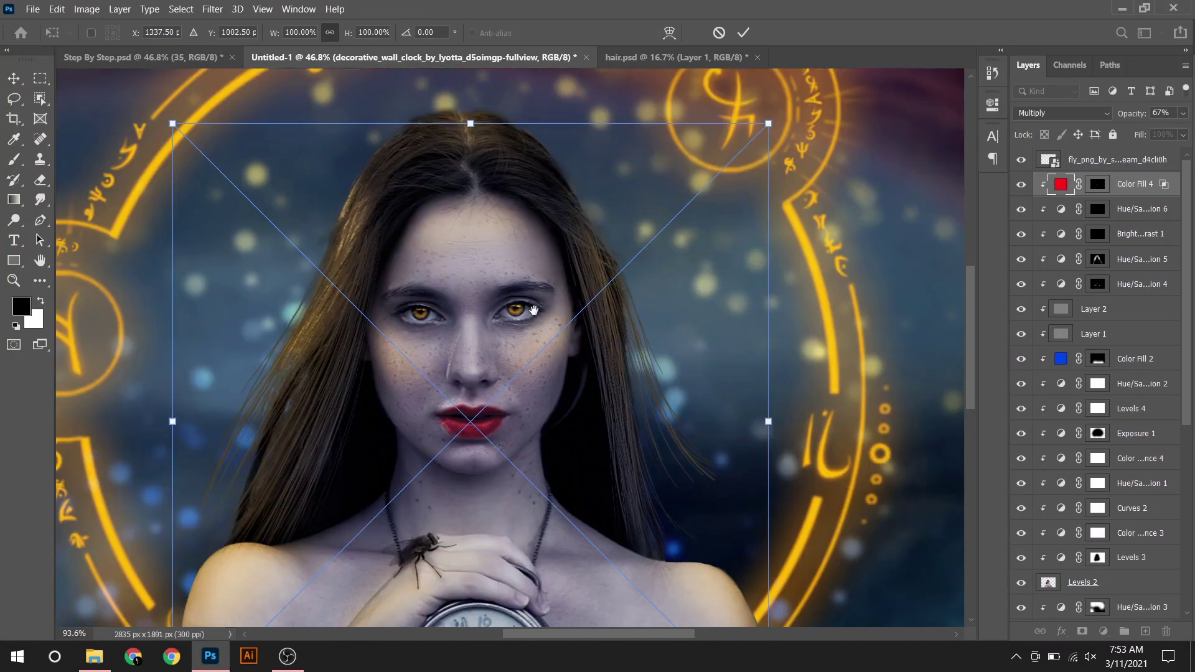
drag(533, 310, 533, 296)
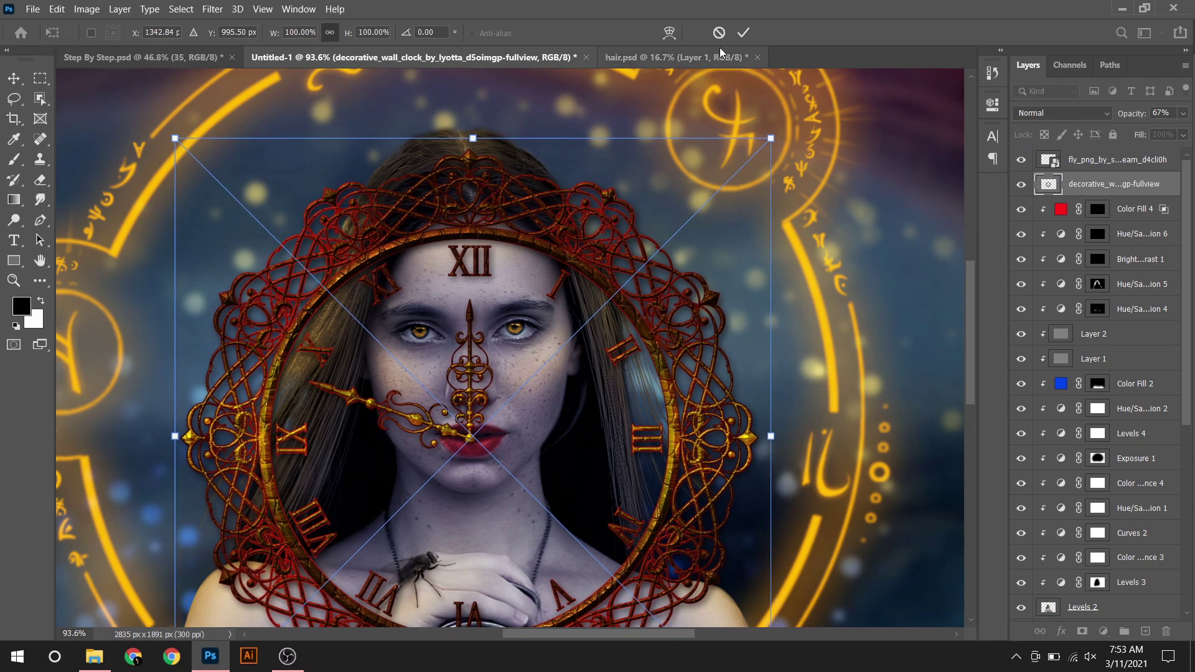
click(743, 33)
Step: Mask the clock layer so only the XII numeral shows on the forehead
click(1082, 631)
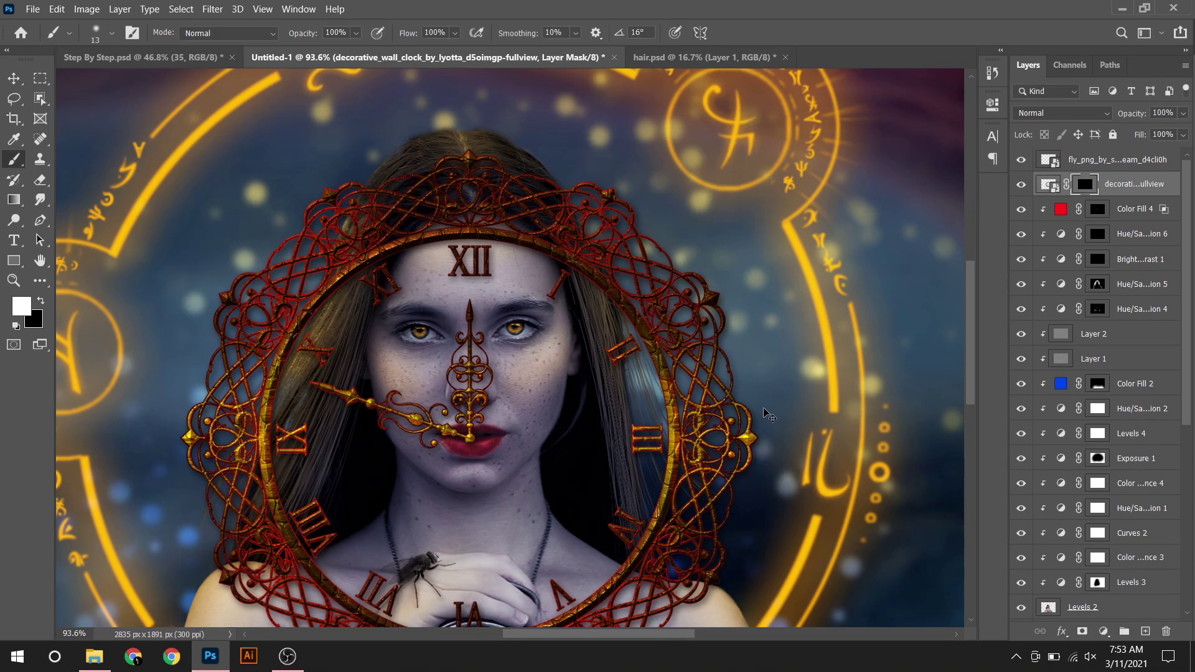
scroll(426, 245, up, 5)
drag(488, 271, 564, 292)
right_click(560, 271)
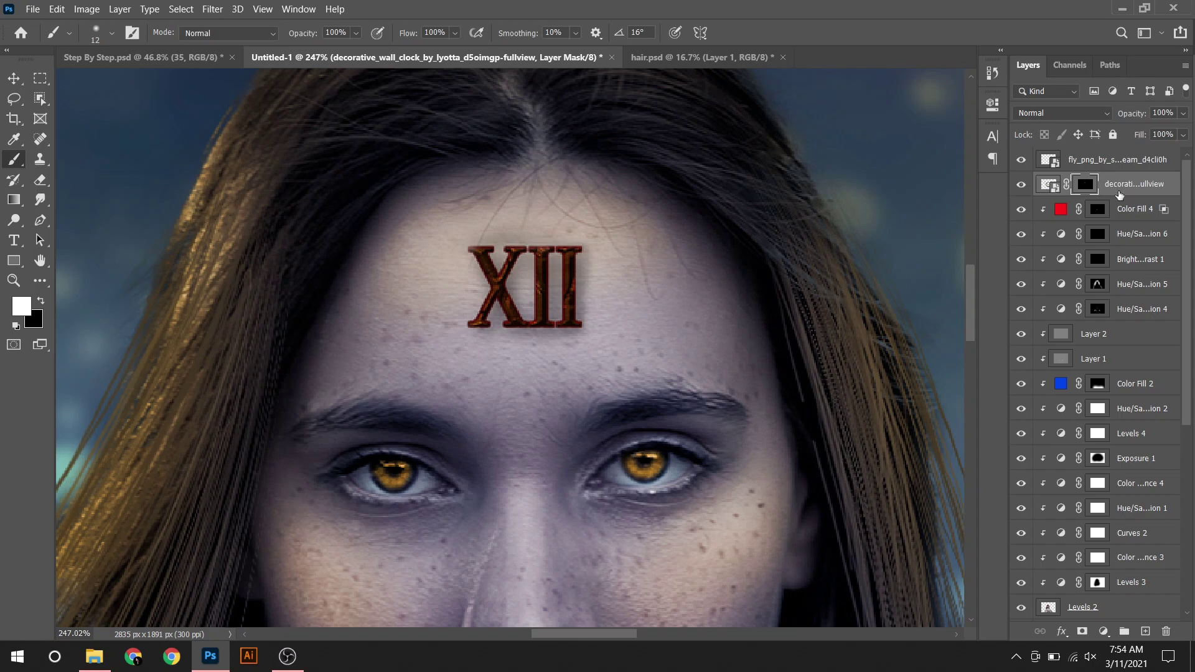
key(ctrl+2)
Step: Duplicate the numeral in Screen mode, merge both copies, and add a Hue/Saturation adjustment
key(ctrl+j)
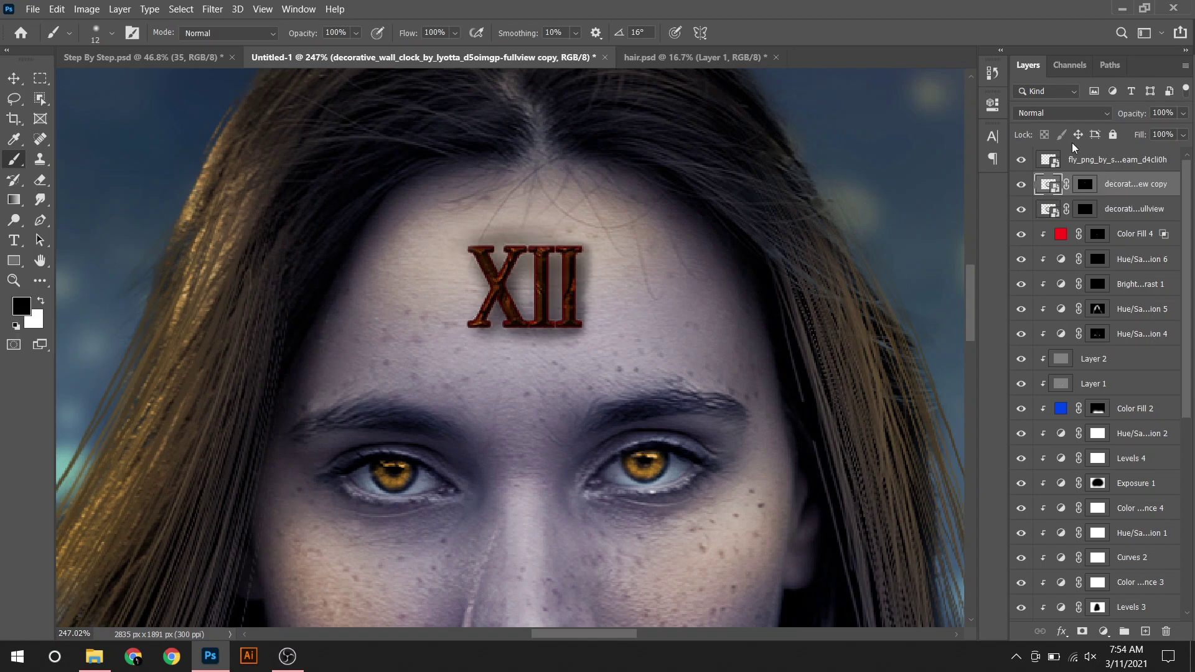
click(1061, 113)
click(1046, 244)
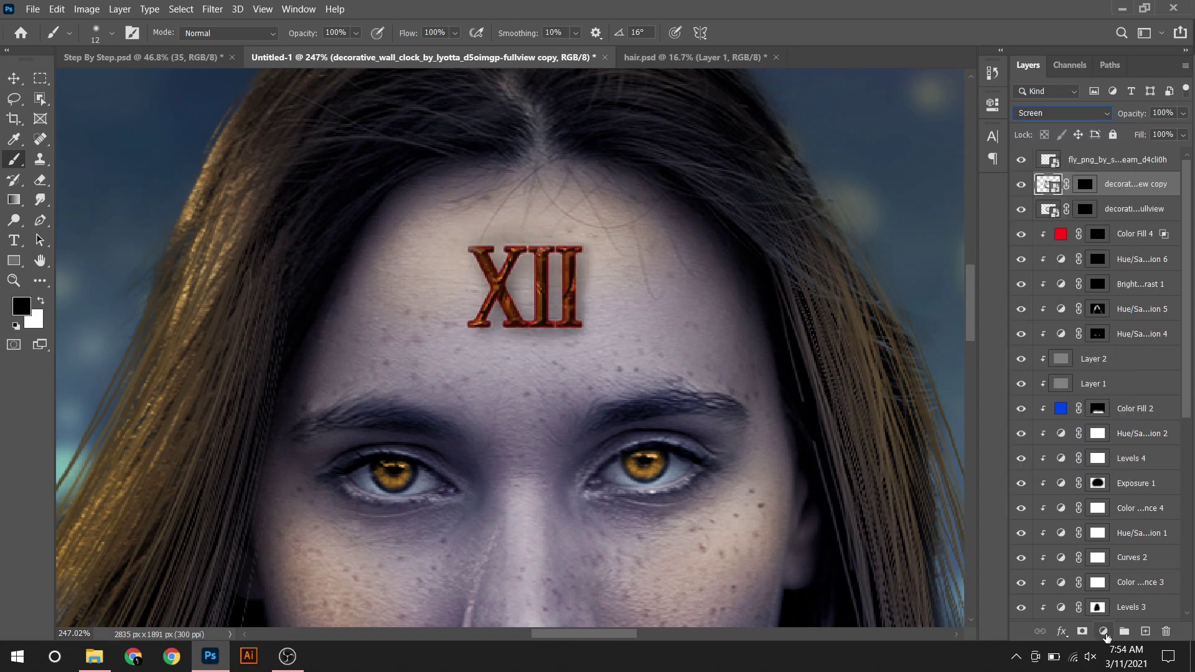
click(1105, 632)
shift+click(1122, 211)
right_click(1123, 211)
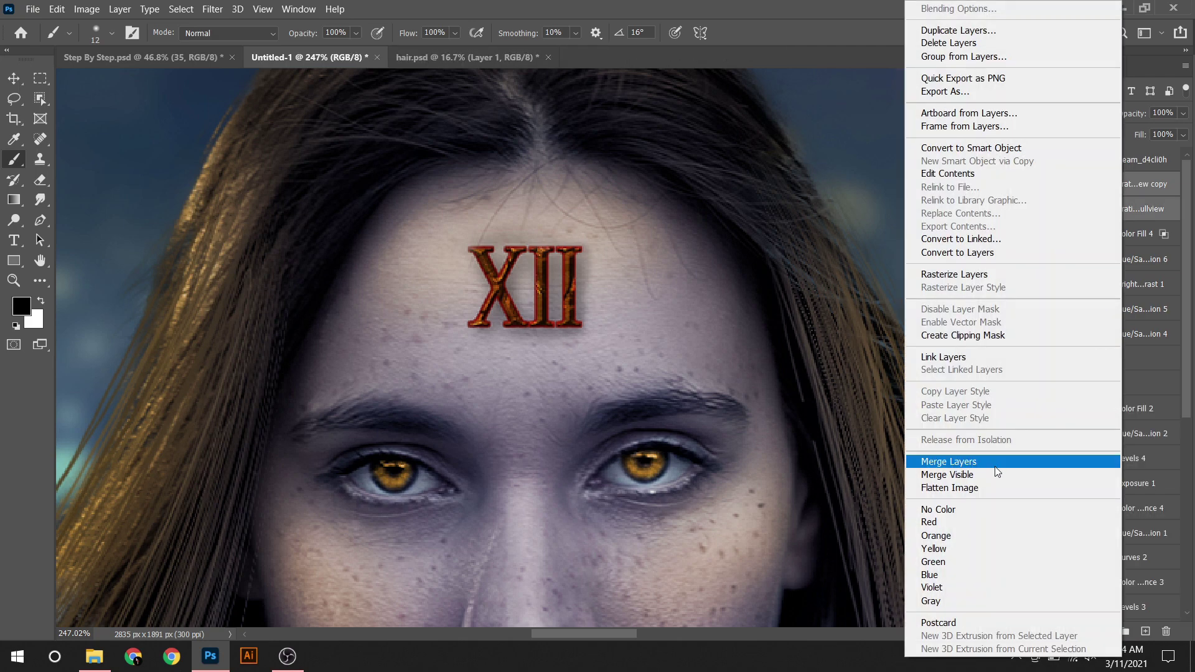
click(994, 467)
click(1103, 632)
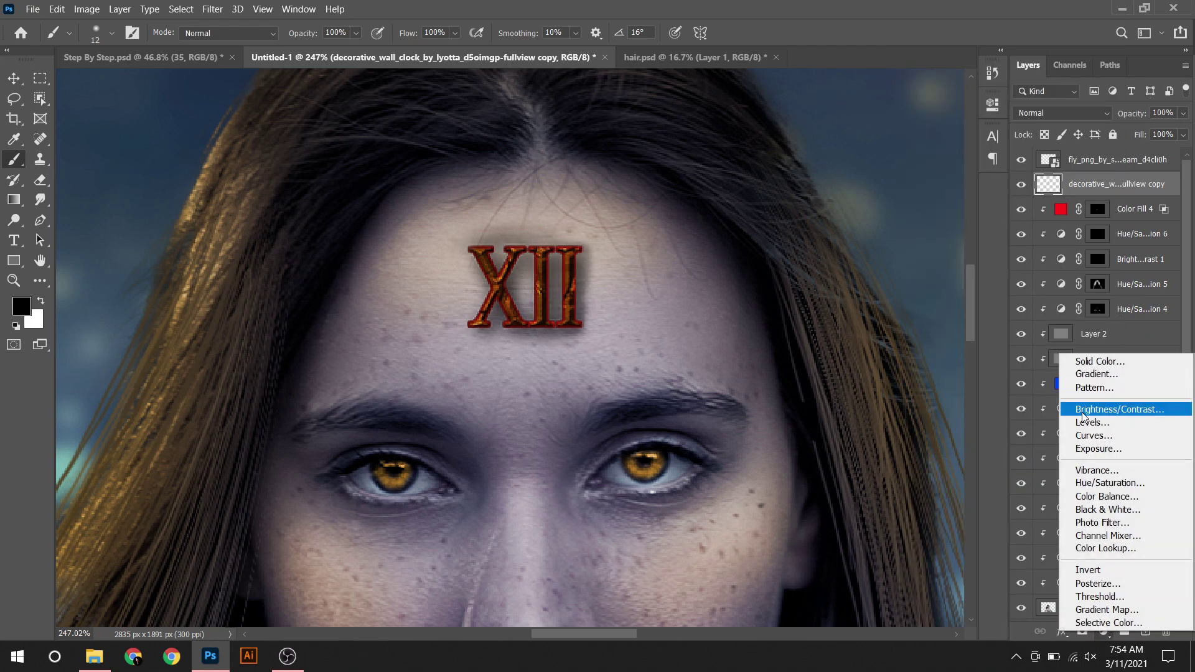
click(1108, 483)
Step: Clip the Hue/Saturation to the numeral with Hue +9, Saturation -11, Lightness +8
click(859, 363)
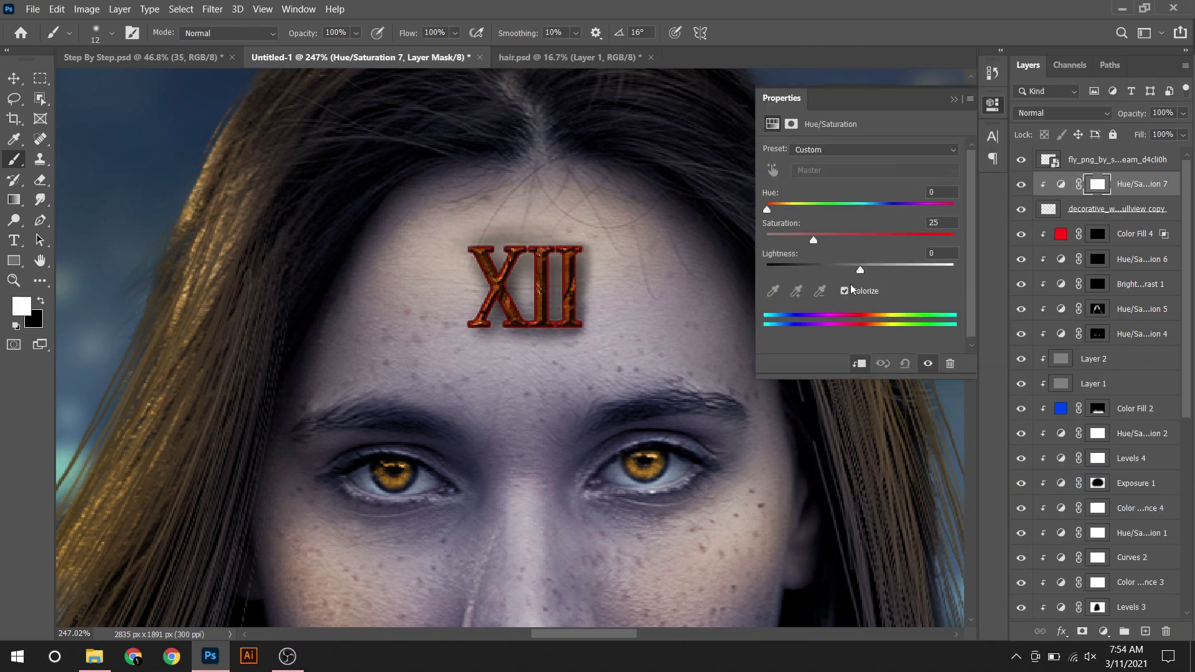
drag(859, 239, 867, 270)
drag(860, 209, 874, 240)
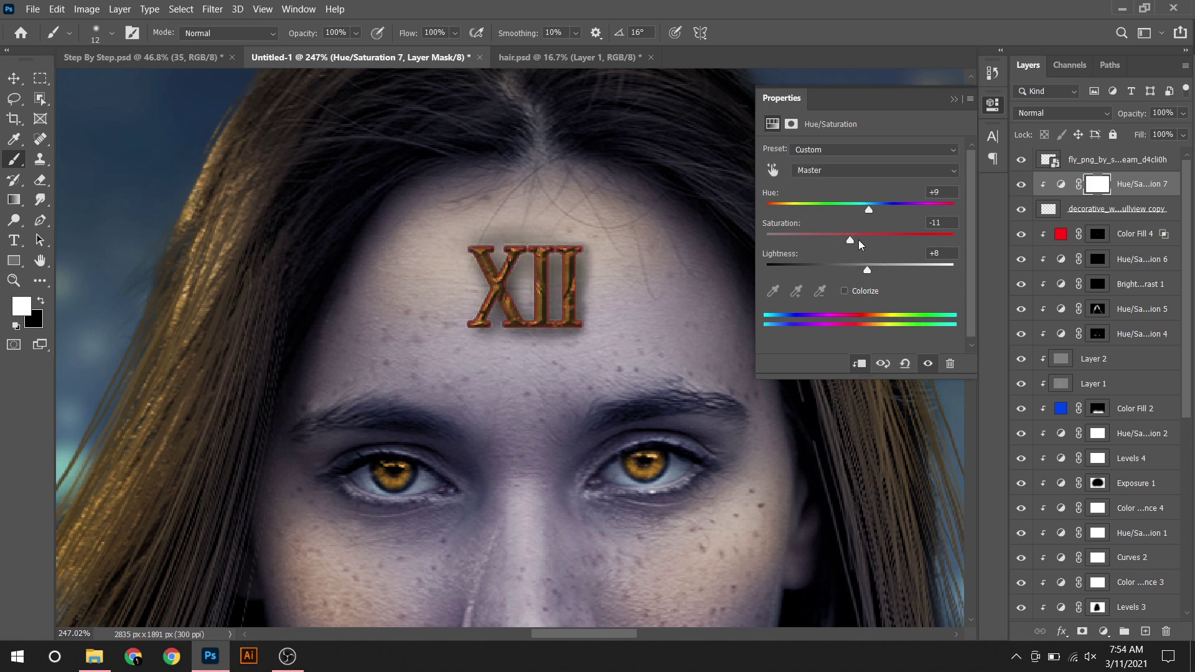
click(955, 99)
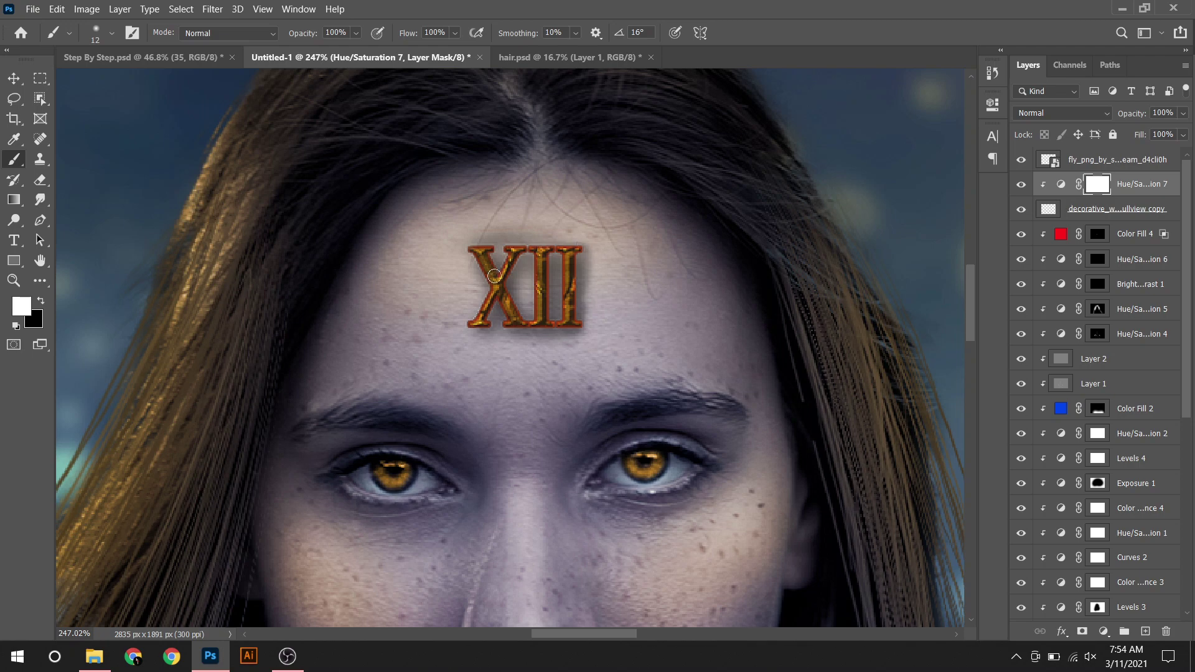
Step: Add an empty Layer 3 beneath the numeral and shrink the brush, flow 11%
key(x)
click(1106, 206)
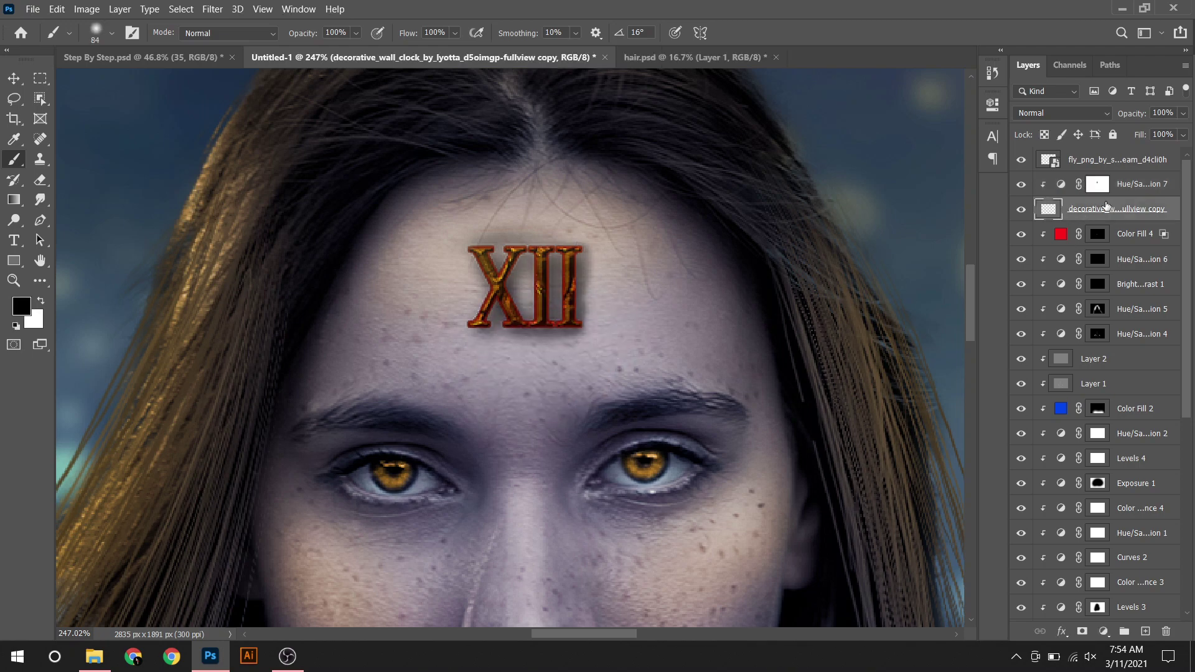
ctrl+click(1145, 630)
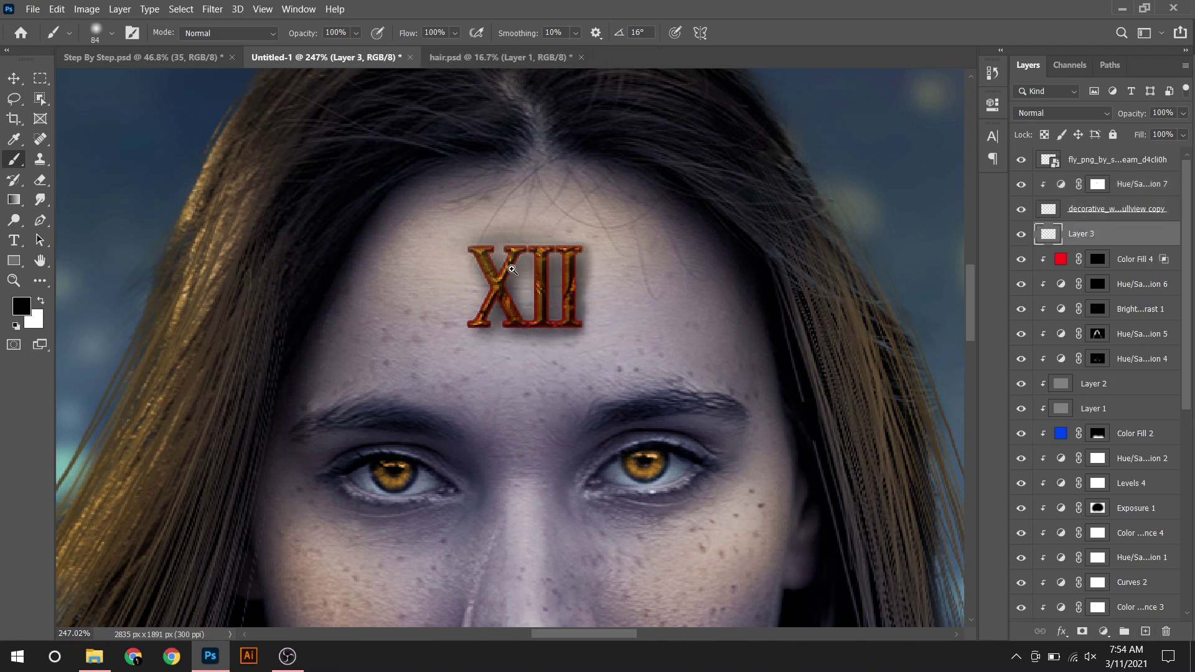
scroll(511, 269, up, 3)
text(11)
drag(494, 266, 482, 247)
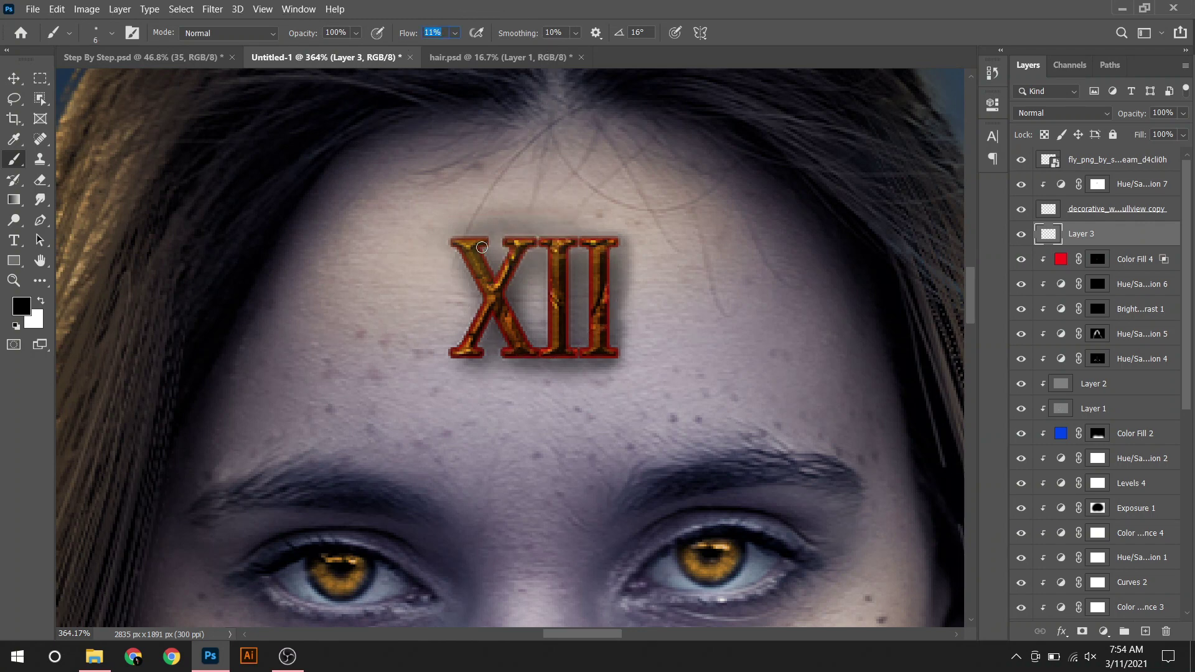
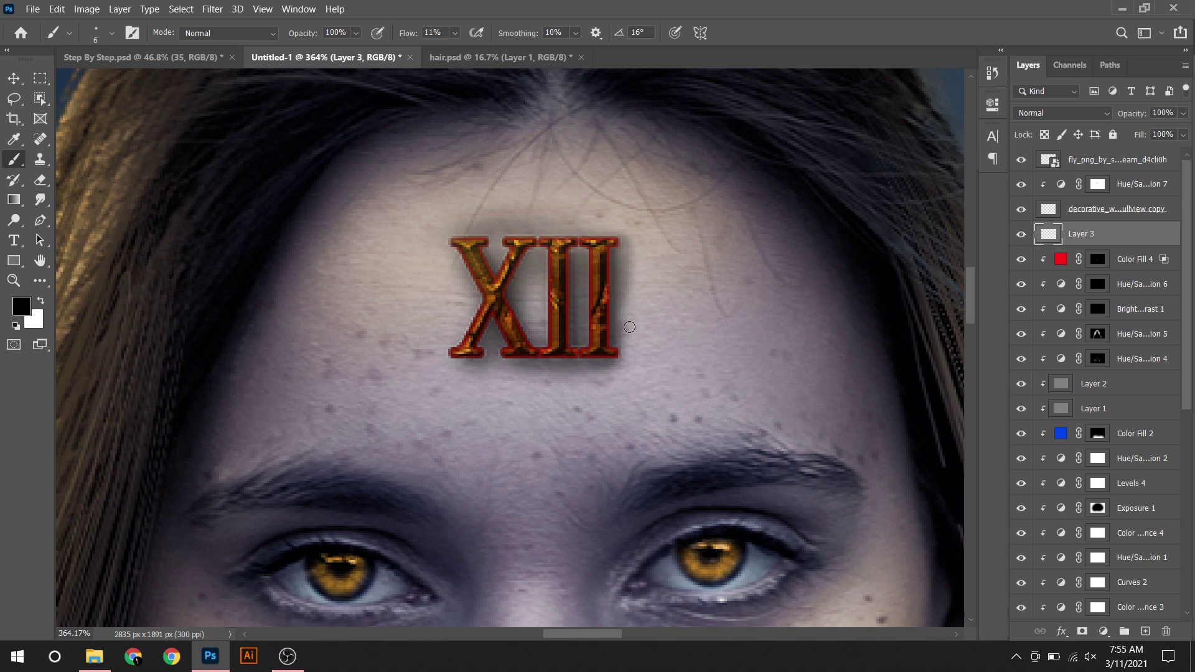
Step: Add a Brightness/Contrast adjustment at Brightness 65, clipped to the layer below
key(ctrl+0)
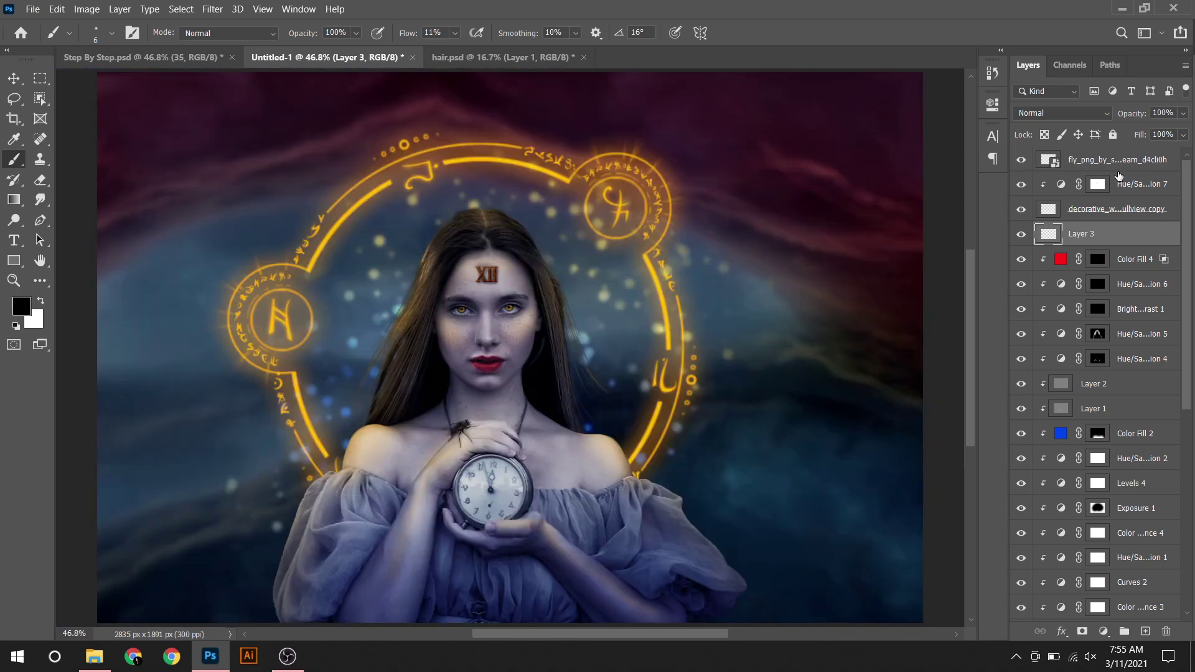
click(1123, 184)
click(1102, 631)
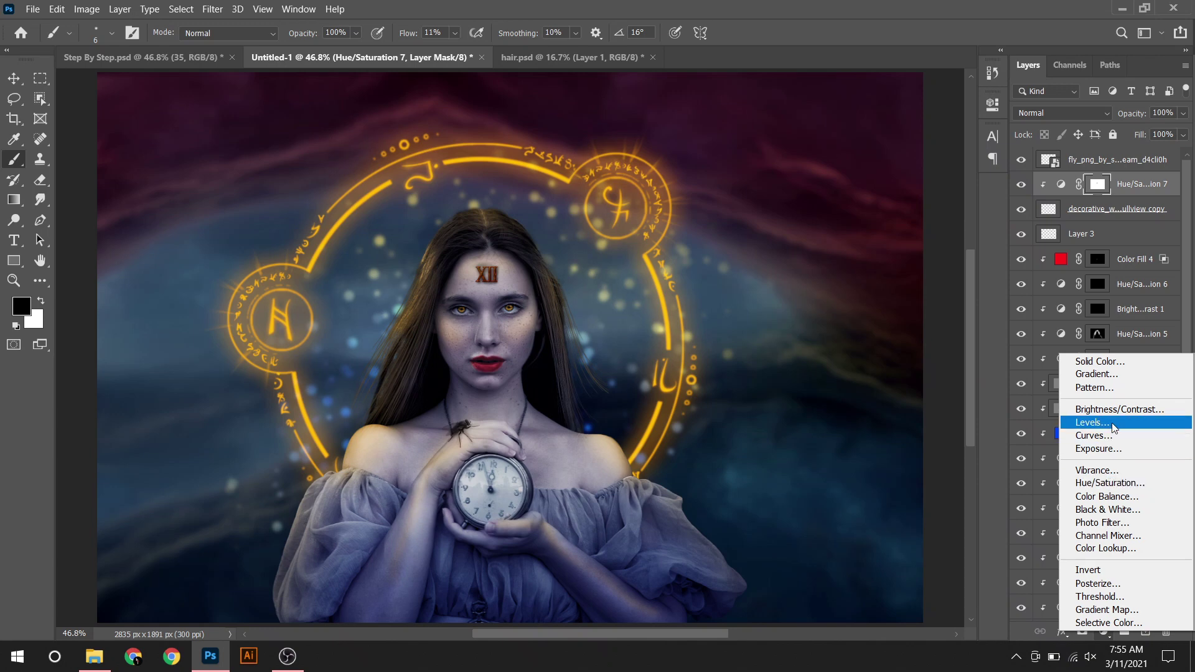
click(1095, 406)
click(863, 363)
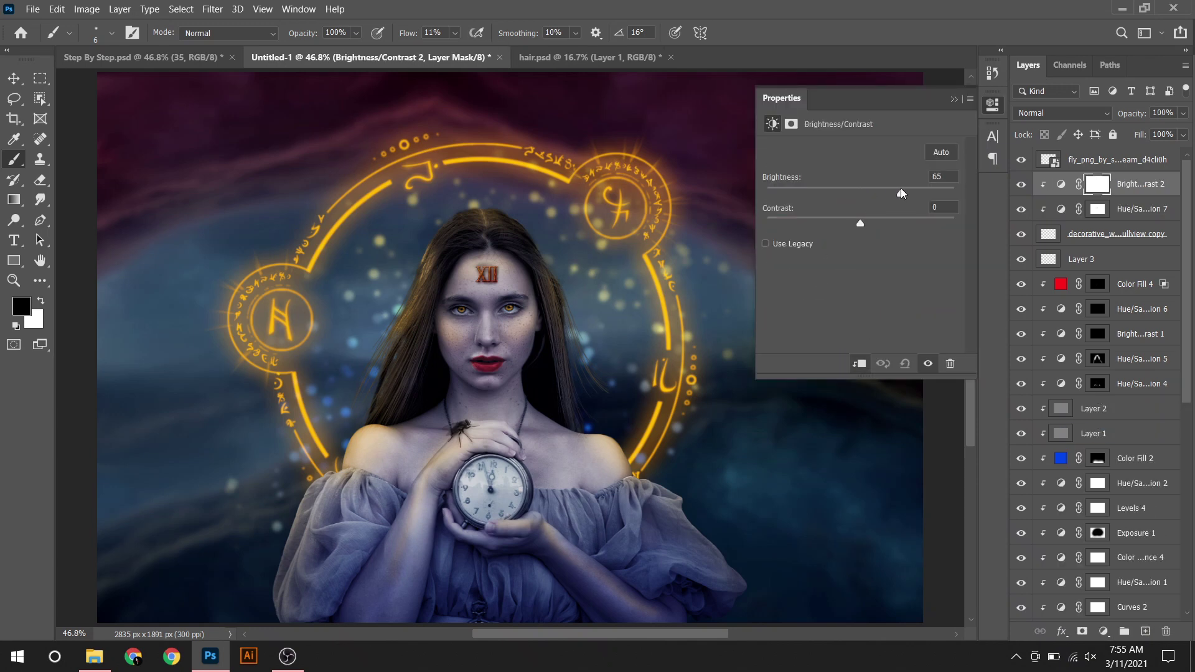
click(954, 98)
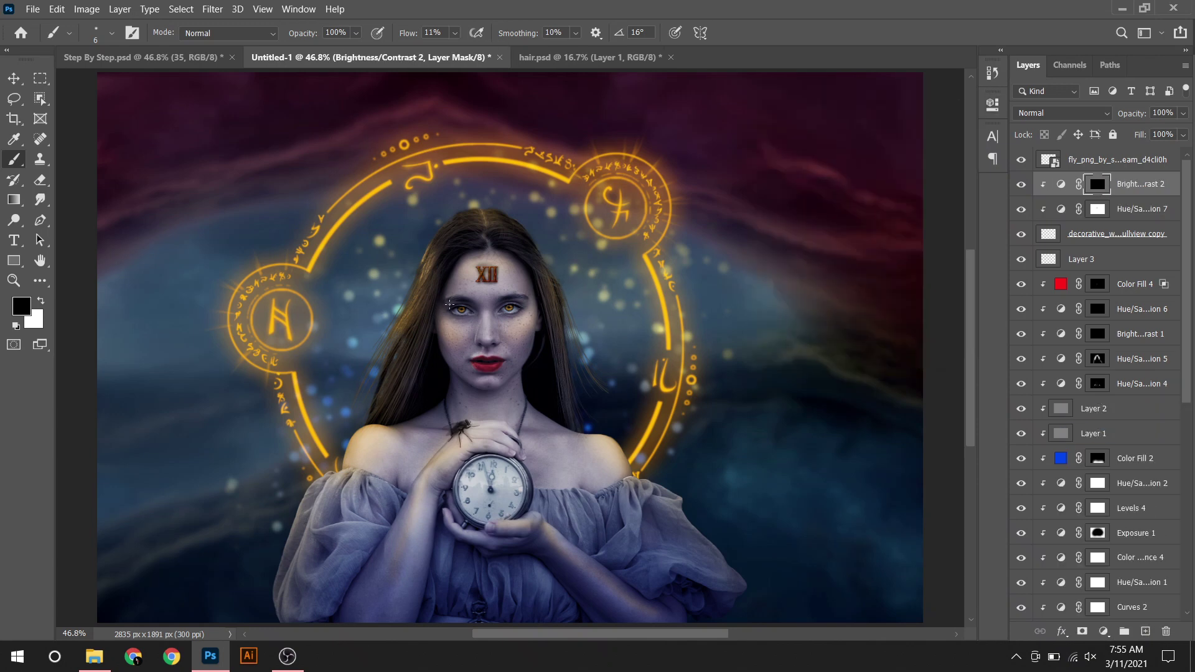
Step: Paint white on its inverted mask over the hair parting and upper forehead
key(x)
drag(451, 199, 473, 249)
scroll(487, 290, up, 3)
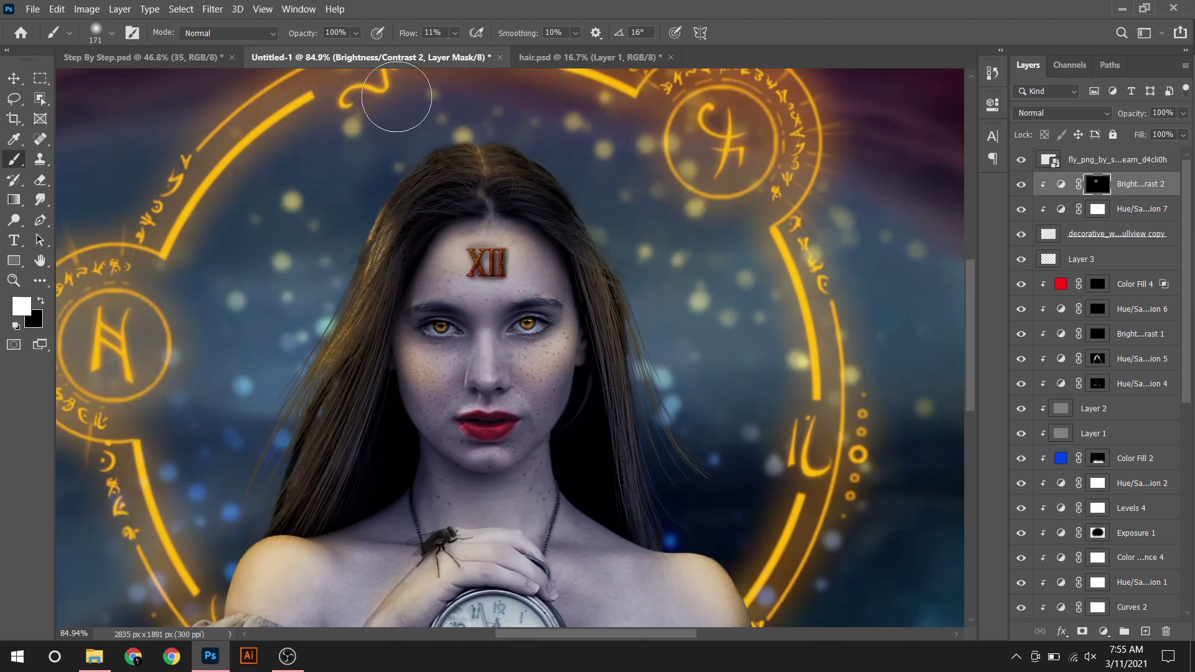
drag(477, 191, 448, 231)
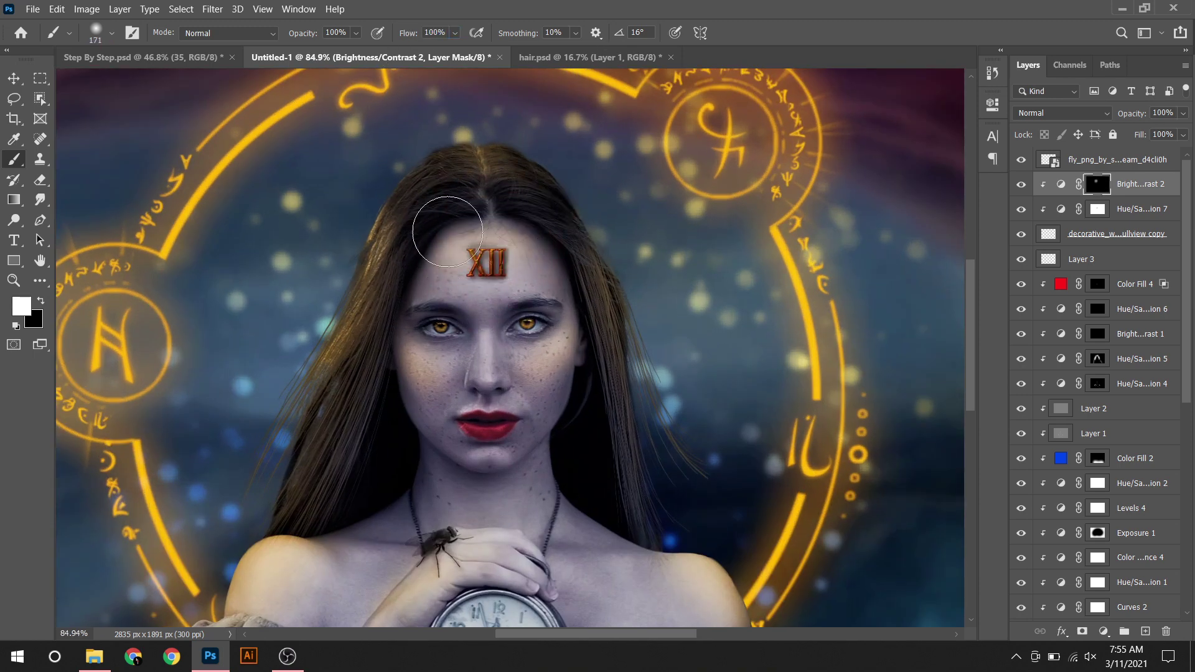
key(ctrl+0)
click(1088, 159)
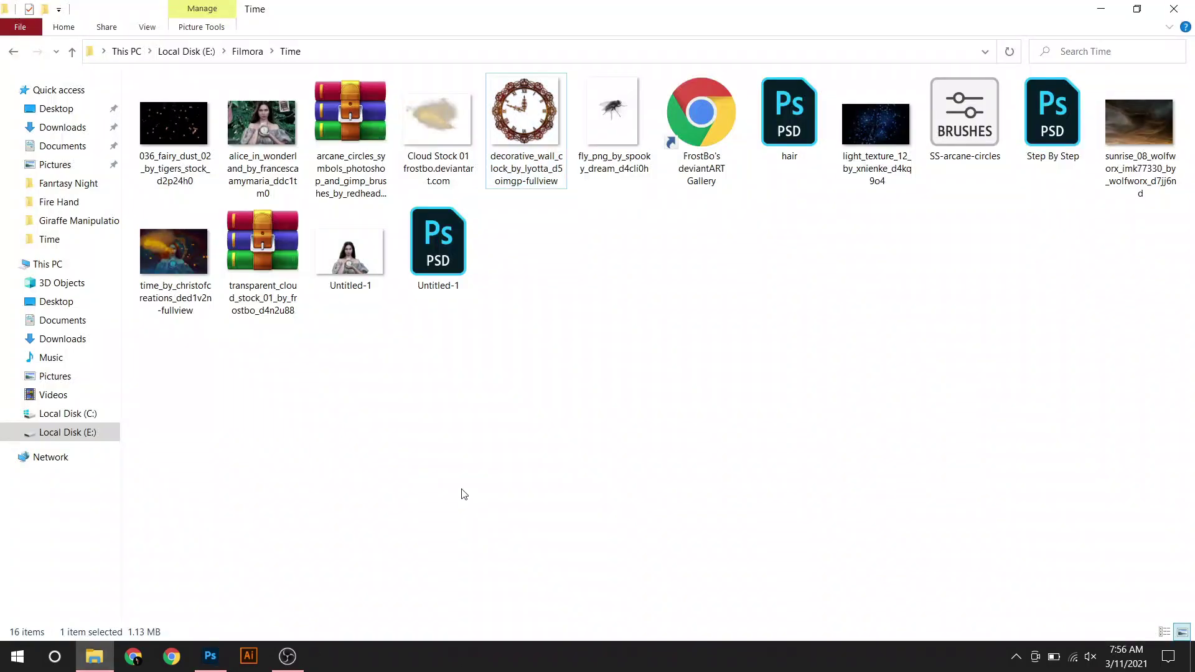
Step: Place the Cloud Stock PNG, scaling and positioning it across the upper left toward the face
mouse_move(438, 118)
mouse_down()
mouse_move(518, 344)
mouse_move(347, 274)
mouse_up()
drag(379, 569, 373, 436)
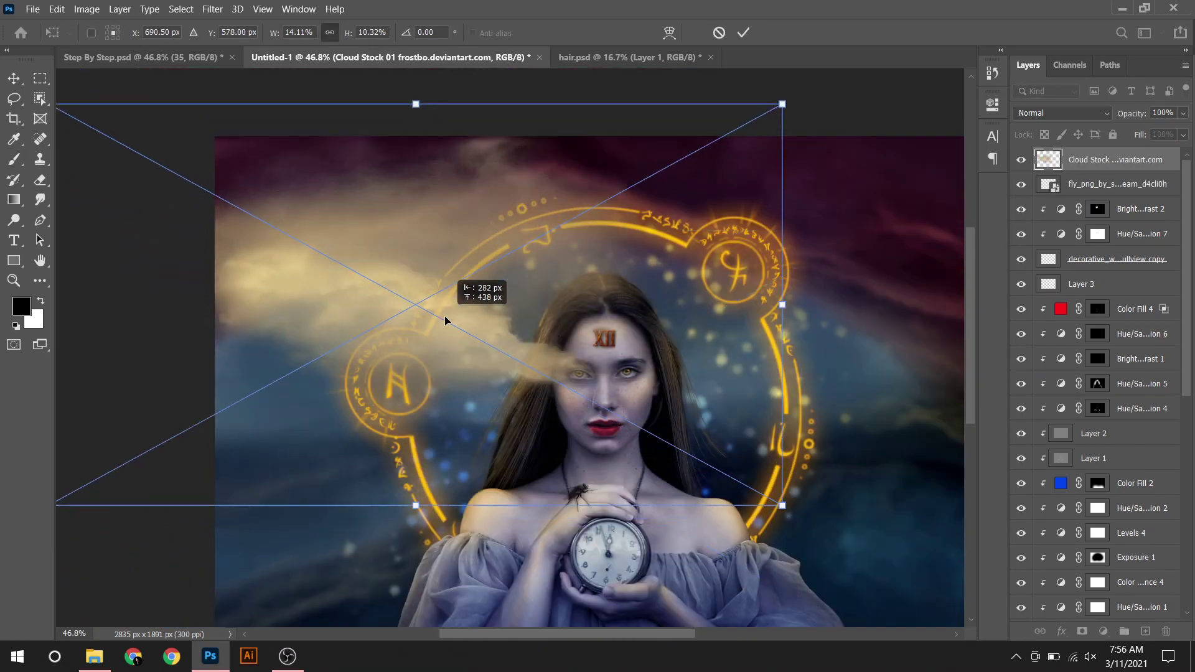
drag(448, 320, 665, 381)
scroll(665, 380, up, 2)
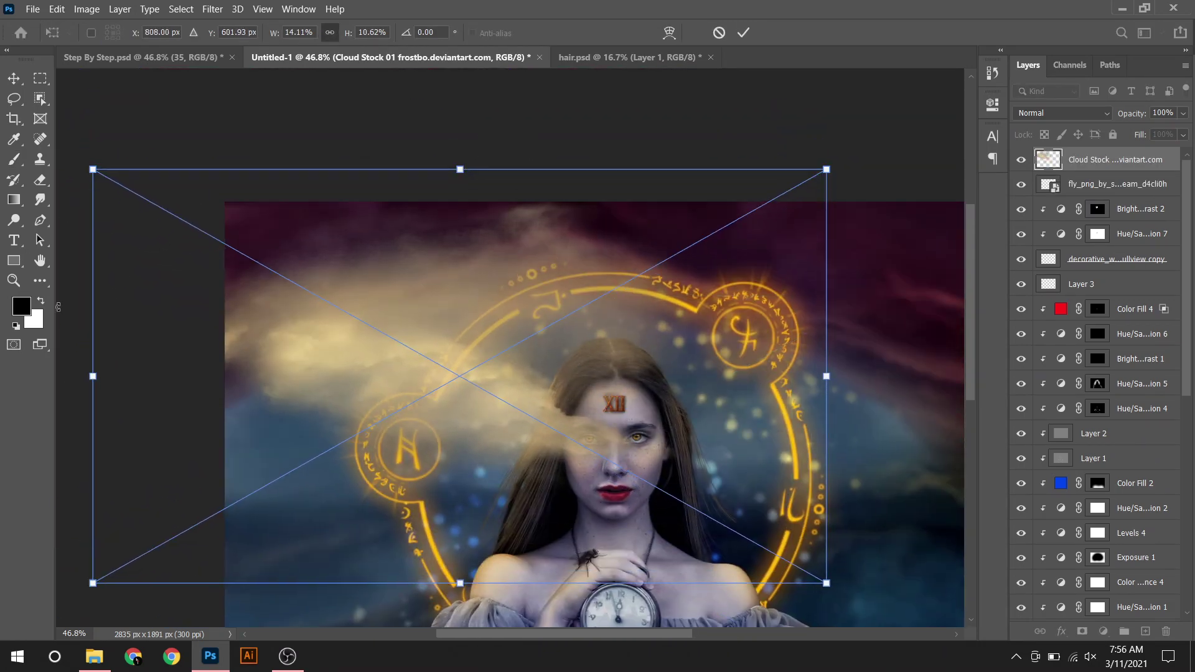
drag(93, 376, 127, 380)
drag(479, 378, 466, 401)
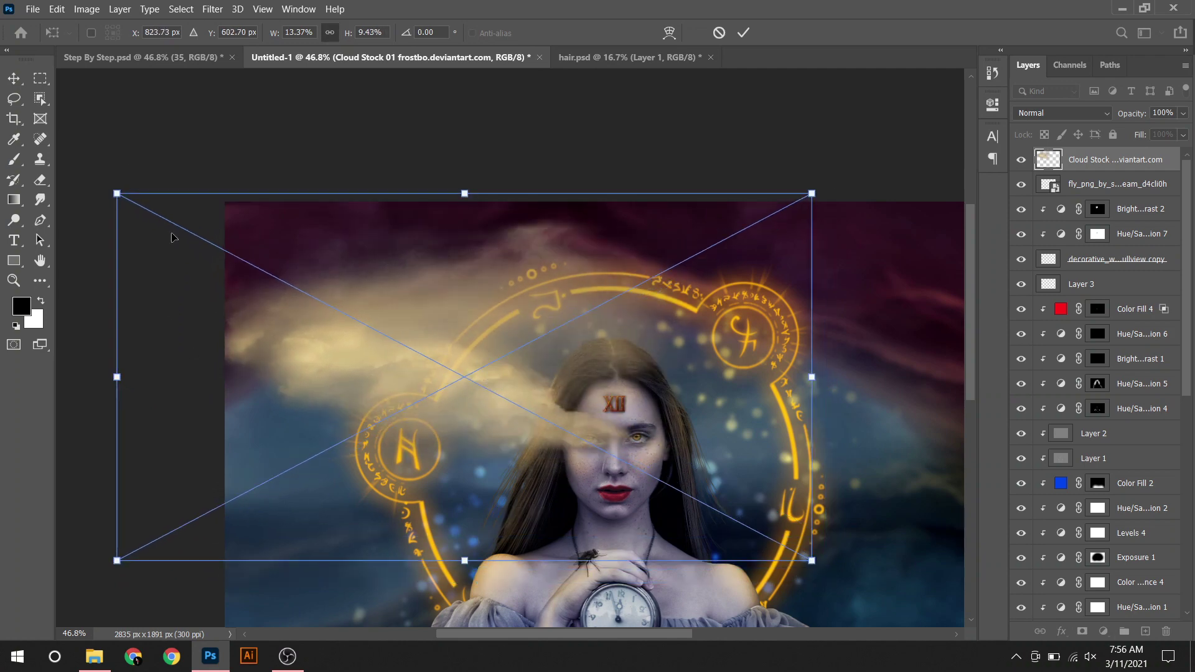
mouse_move(114, 192)
mouse_down()
mouse_move(99, 164)
mouse_move(115, 160)
mouse_up()
drag(454, 267, 455, 273)
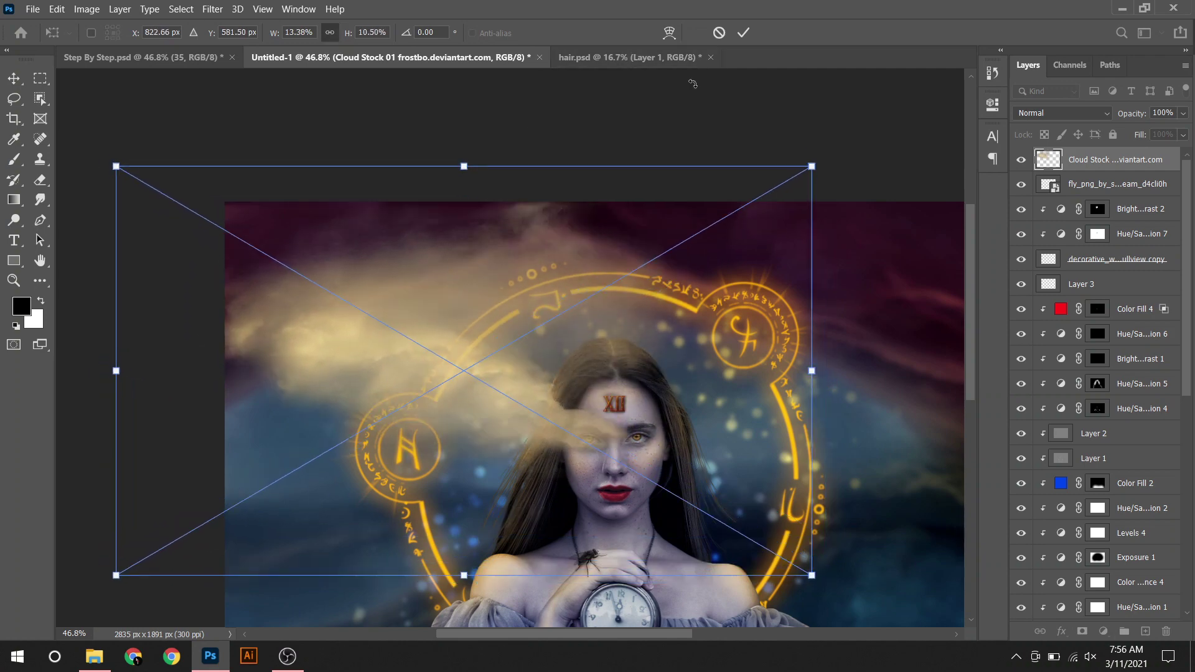
click(743, 33)
Step: Duplicate the cloud layer twice and merge the three copies into one layer
key(ctrl+j)
key(ctrl+j)
key(b)
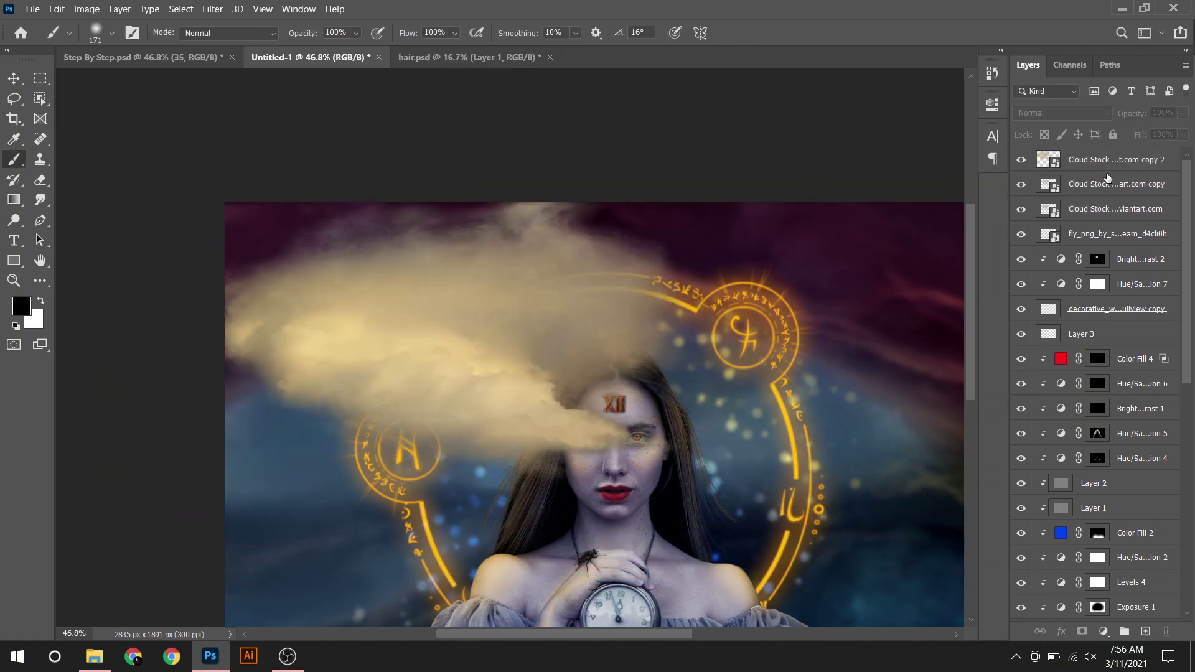
click(1099, 225)
shift+click(1095, 161)
right_click(1105, 181)
click(950, 461)
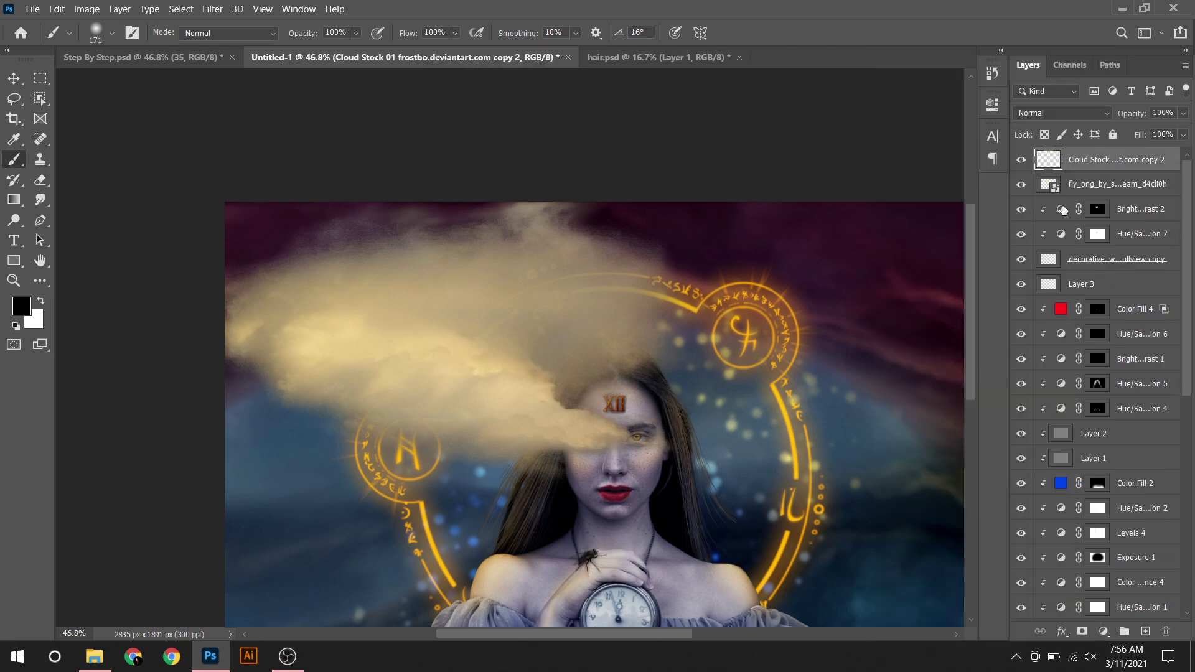
Step: Add a gold (#a98815) Solid Color fill clipped to the cloud in Color Burn mode
click(1103, 631)
click(1096, 364)
click(841, 314)
click(801, 235)
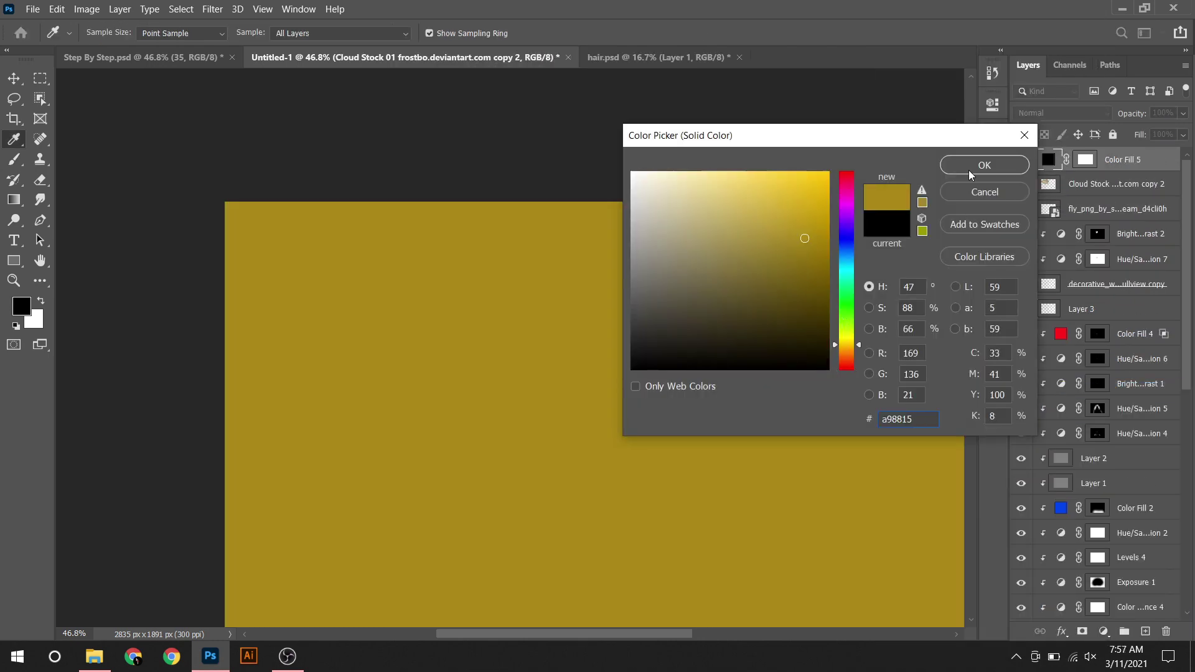
click(970, 165)
alt+click(1147, 180)
click(1062, 113)
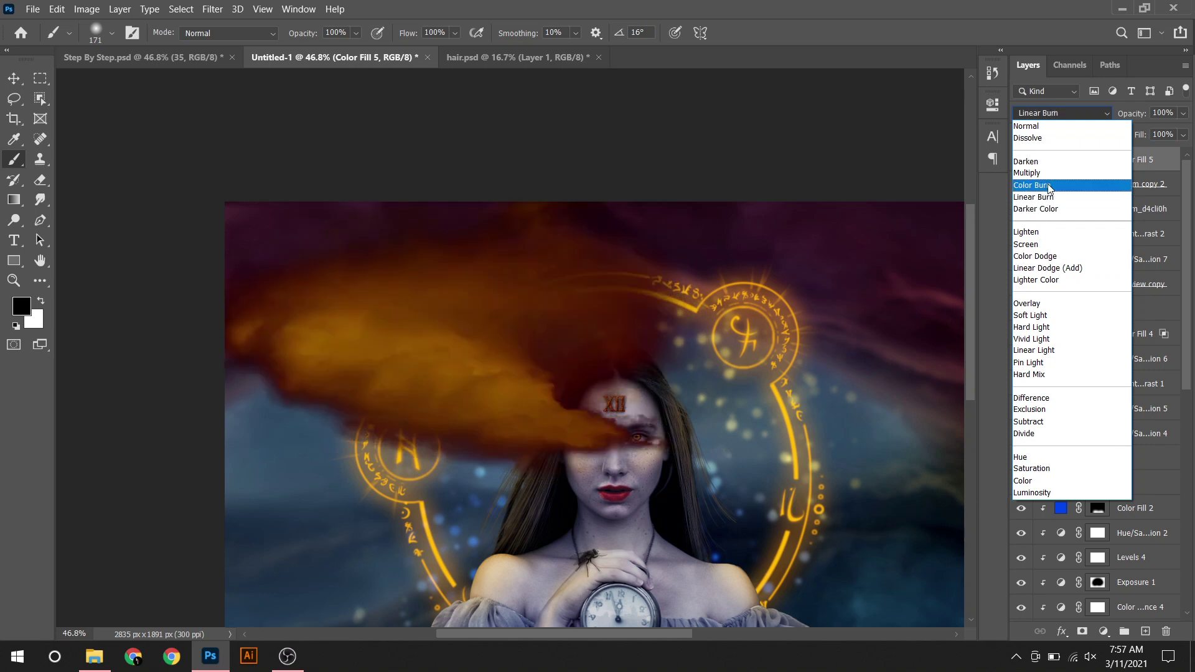
click(1049, 185)
Step: Mask the gold burn off the cloud's top and lower the fill's opacity
click(1098, 160)
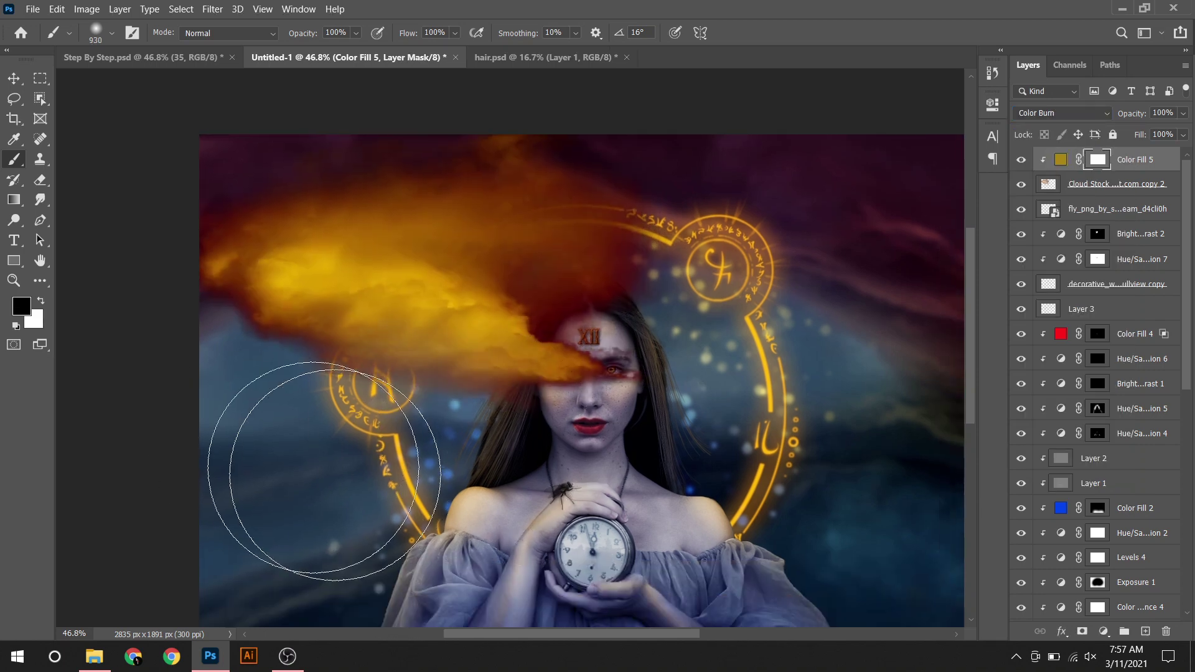
mouse_move(324, 471)
mouse_down()
mouse_move(572, 119)
mouse_move(160, 387)
mouse_up()
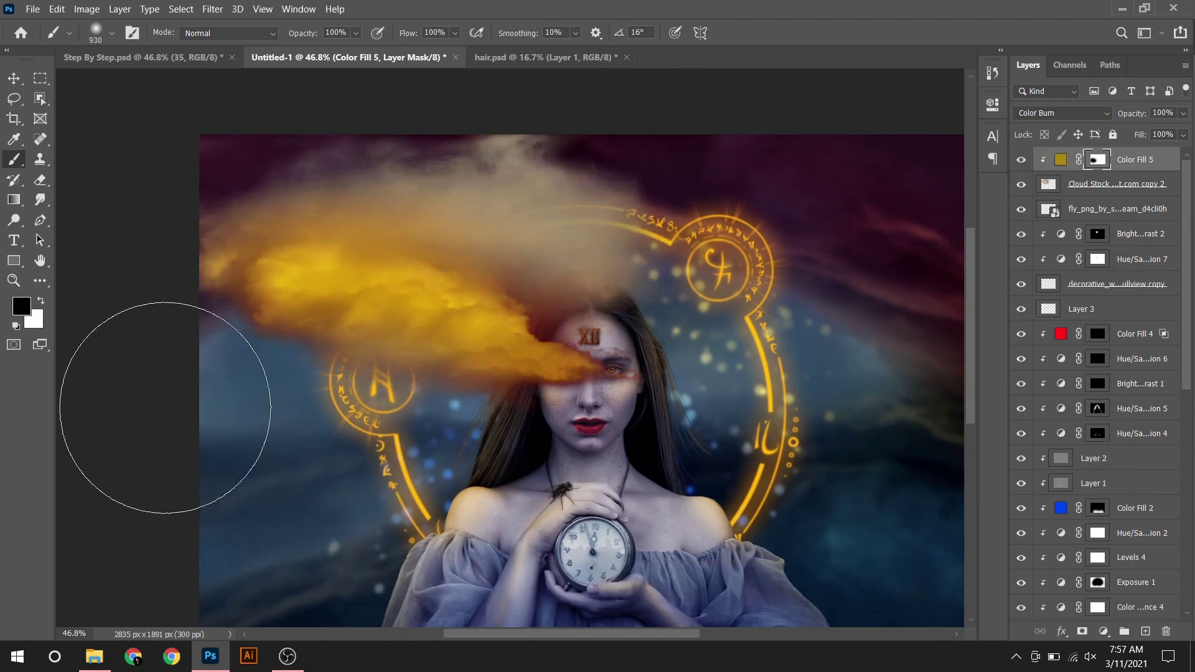
key(x)
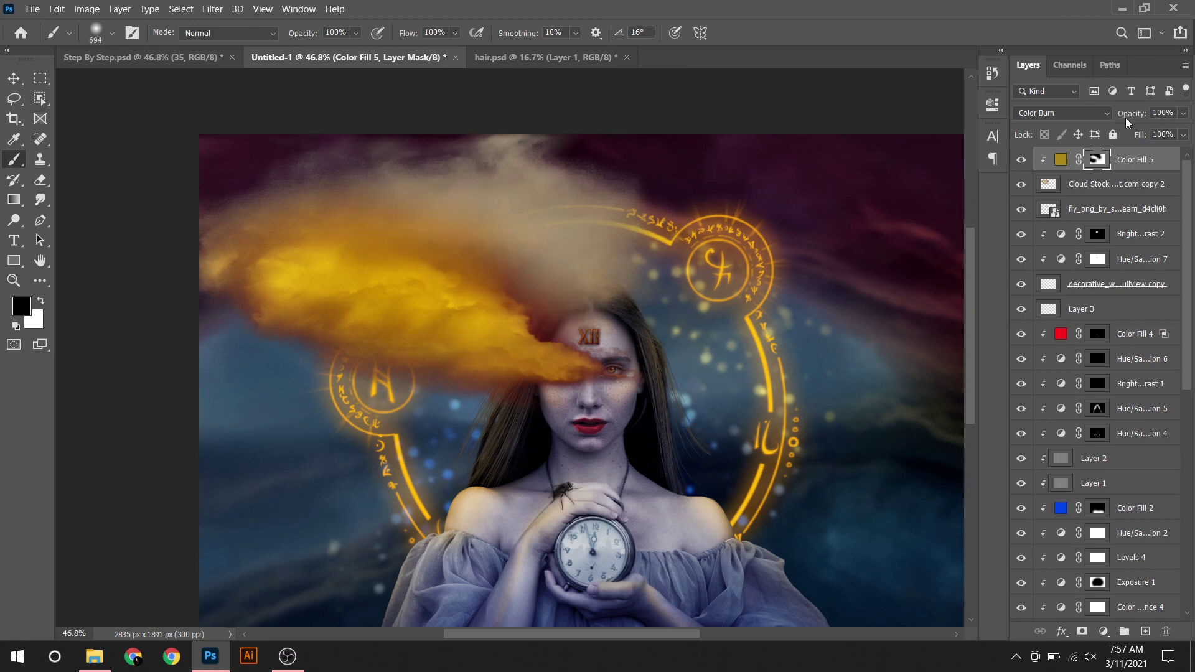
drag(1127, 114, 1098, 114)
drag(390, 249, 560, 205)
key(x)
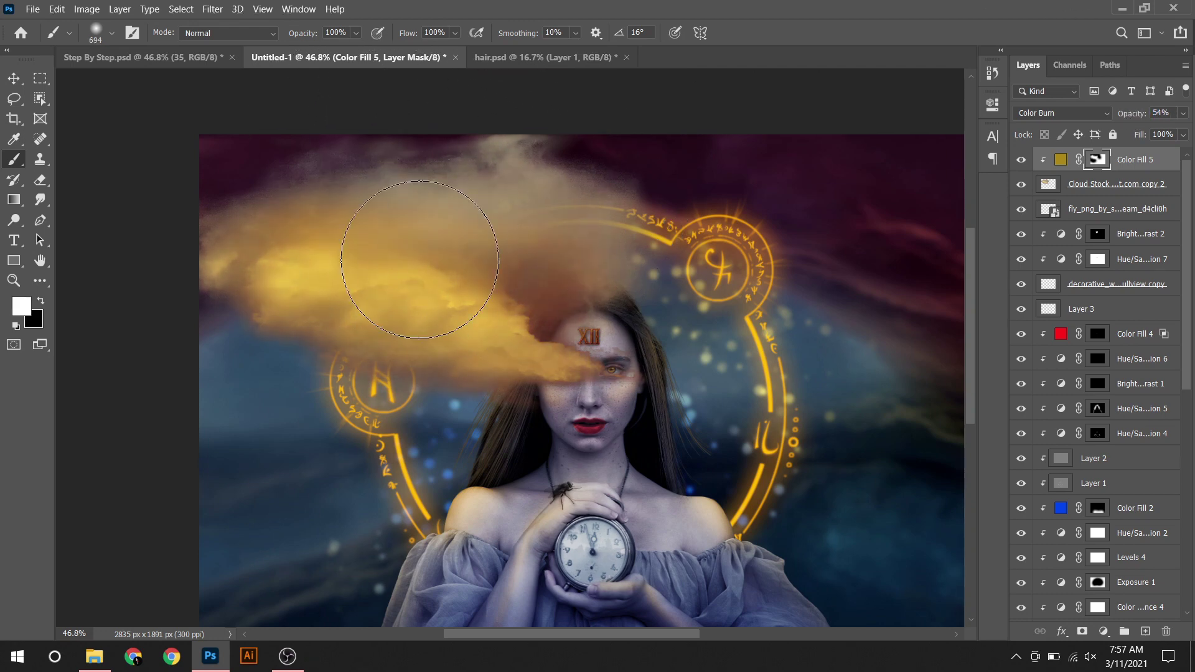
drag(347, 266, 600, 214)
Step: Soften the gold mask around the head at about 75% opacity, then drag in the fairy-dust image
key(x)
drag(488, 268, 473, 267)
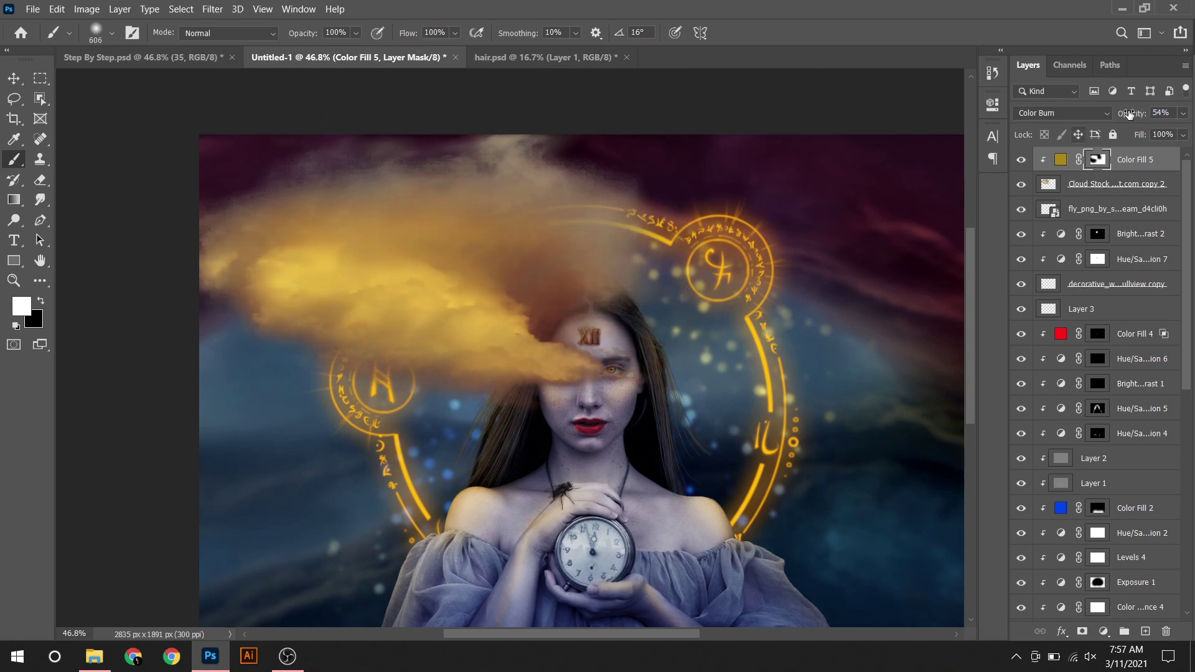
drag(1135, 114, 1146, 113)
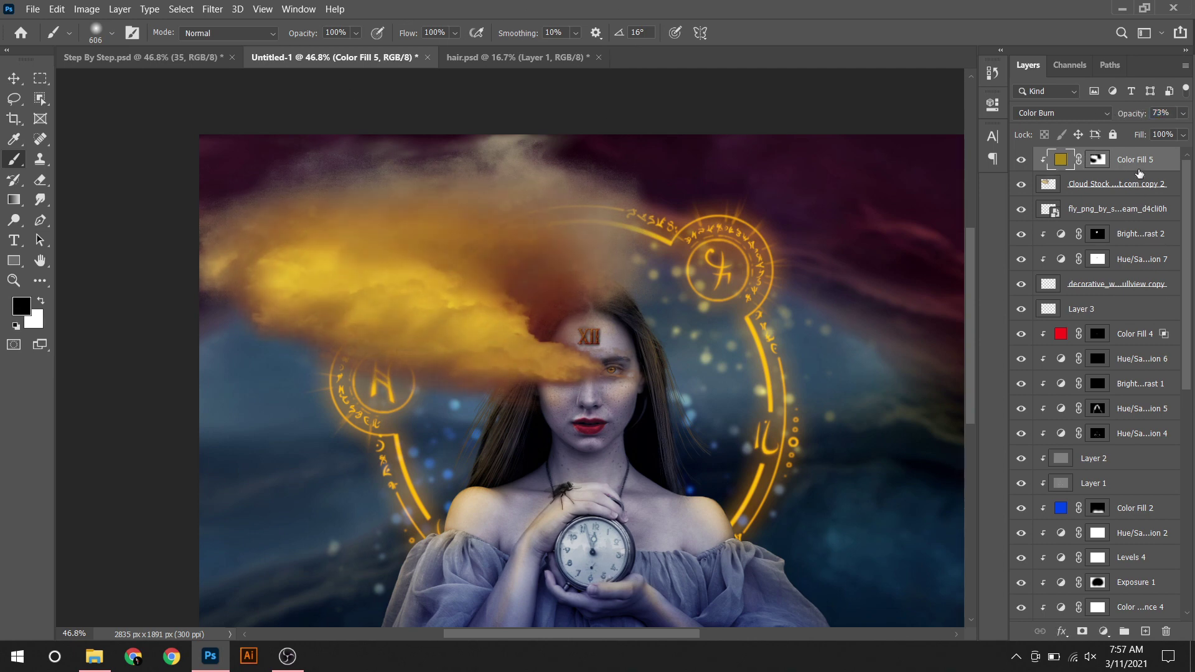
key(shift+1)
key(shift+1)
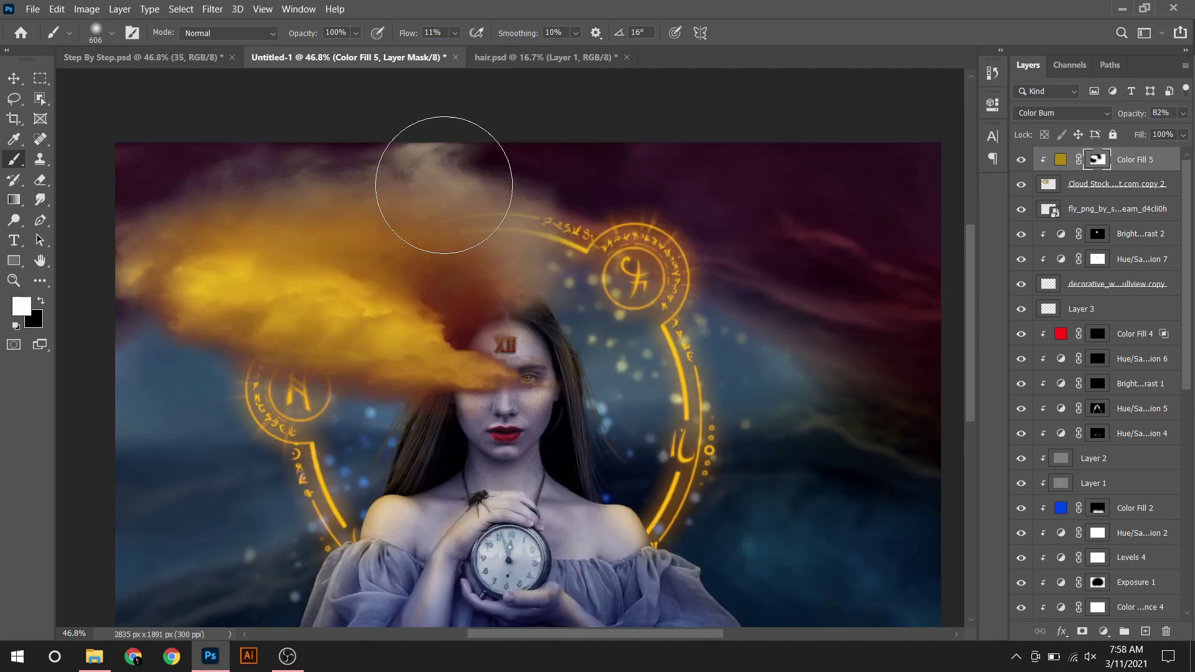
drag(436, 192, 592, 187)
click(1129, 158)
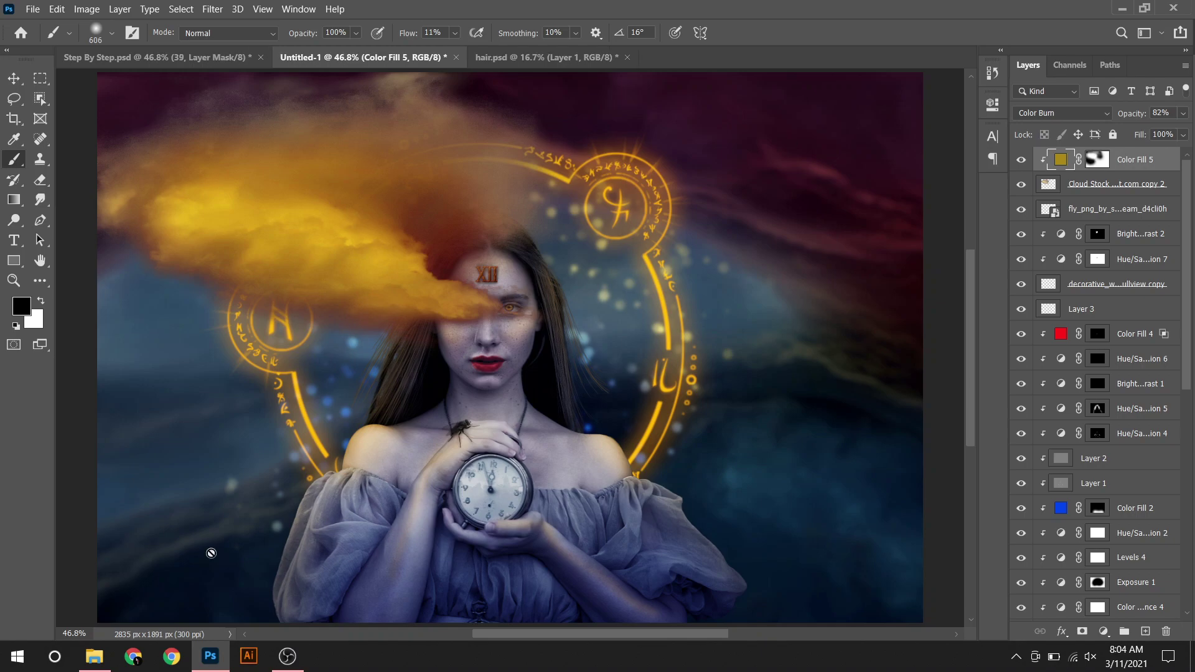
key(alt+Tab)
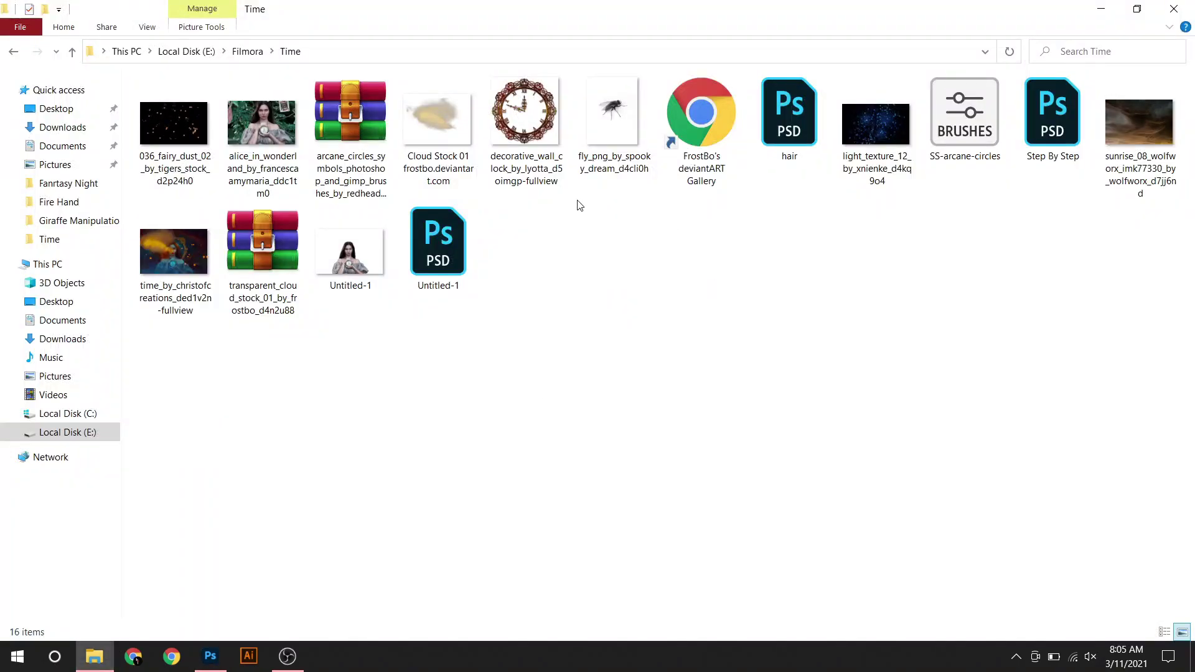
mouse_move(174, 124)
mouse_down()
mouse_move(602, 357)
mouse_move(583, 375)
mouse_up()
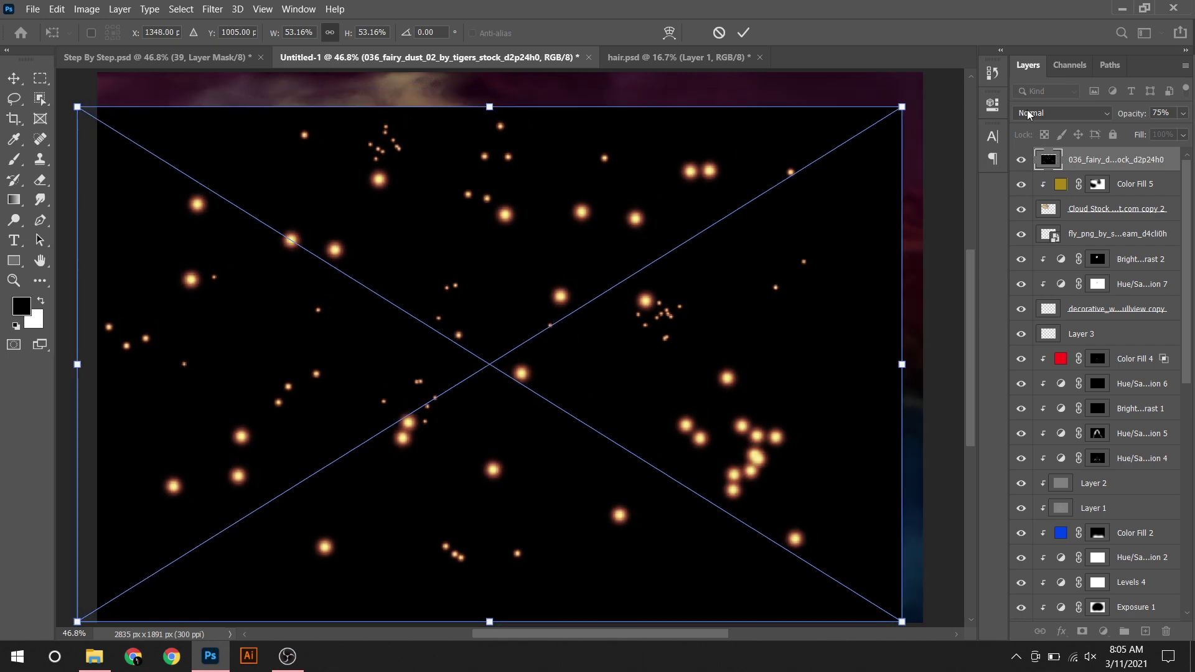
Step: Set the placed fairy-dust layer to Screen blend mode and commit it
click(1061, 113)
click(1021, 247)
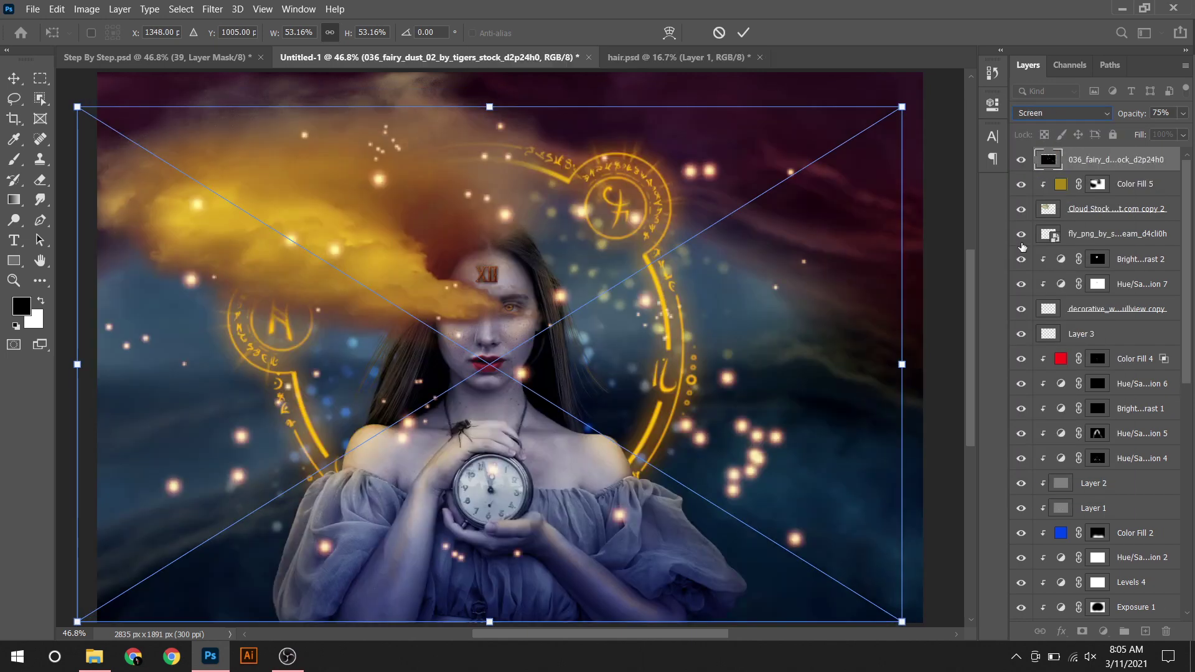
click(744, 34)
key(b)
Step: Add a mask to the fairy dust and paint out the lower-right sparkles in black
click(1082, 632)
key(x)
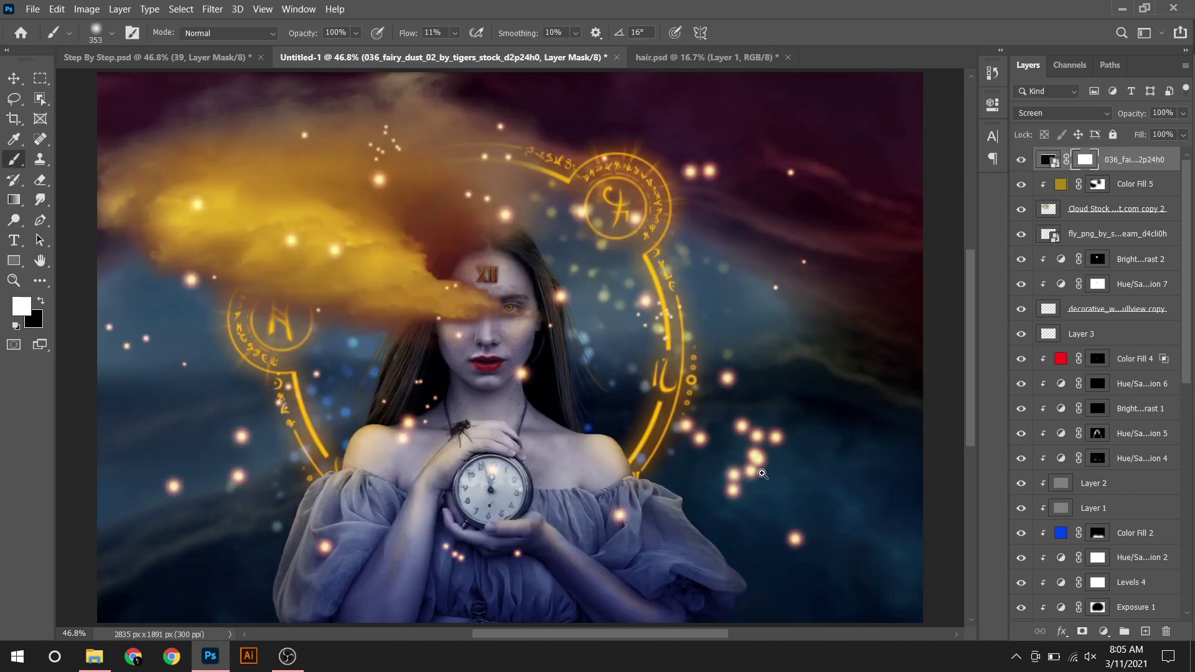
scroll(764, 461, up, 3)
key(x)
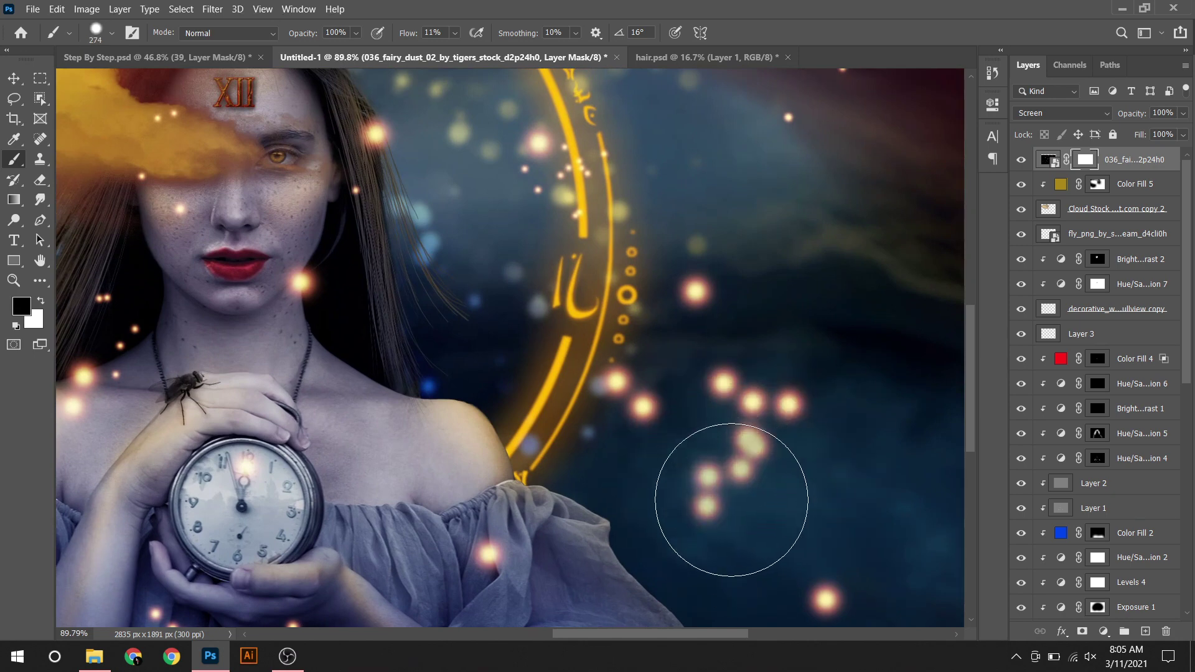
drag(701, 492, 720, 455)
drag(398, 32, 454, 32)
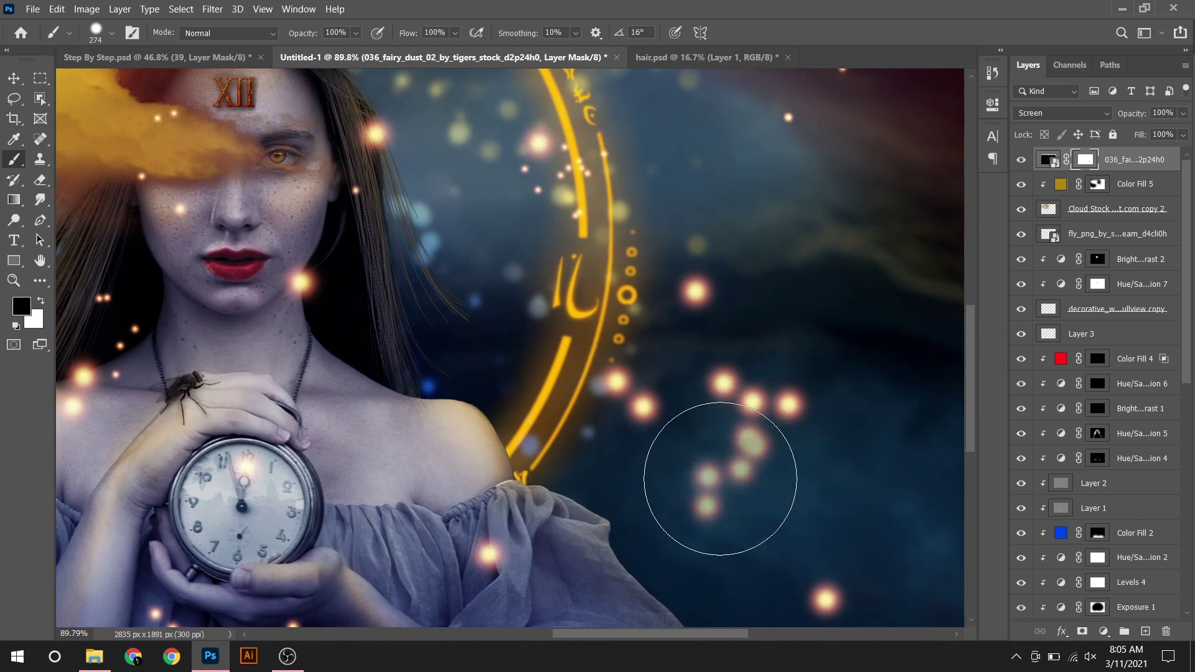
drag(720, 480, 736, 469)
key(bracketleft)
key(bracketleft)
key(bracketleft)
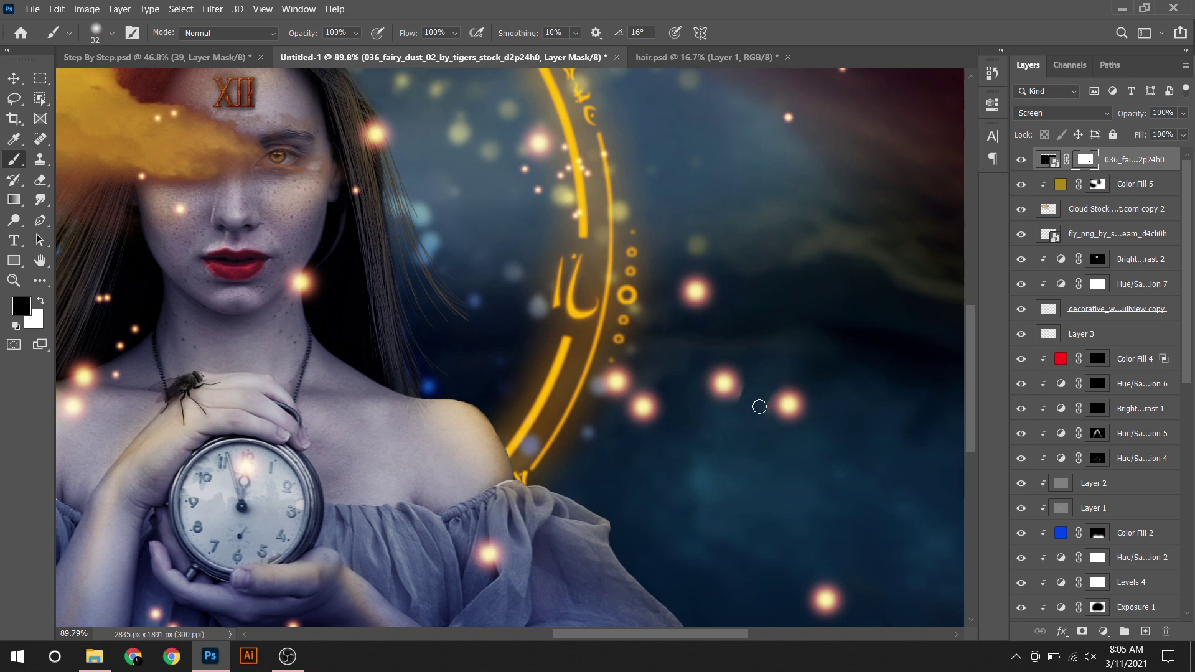
drag(699, 432, 734, 431)
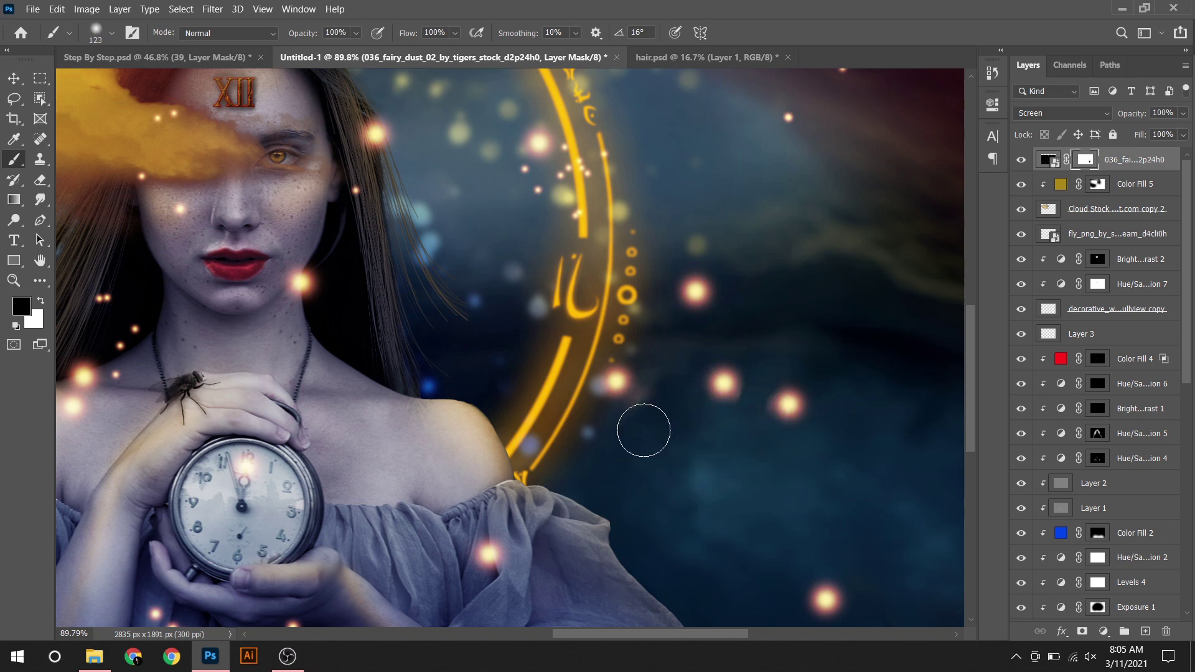
Step: Paint out the fairy dust above the woman's head, panning the view as needed
drag(461, 314, 643, 430)
drag(316, 464, 280, 622)
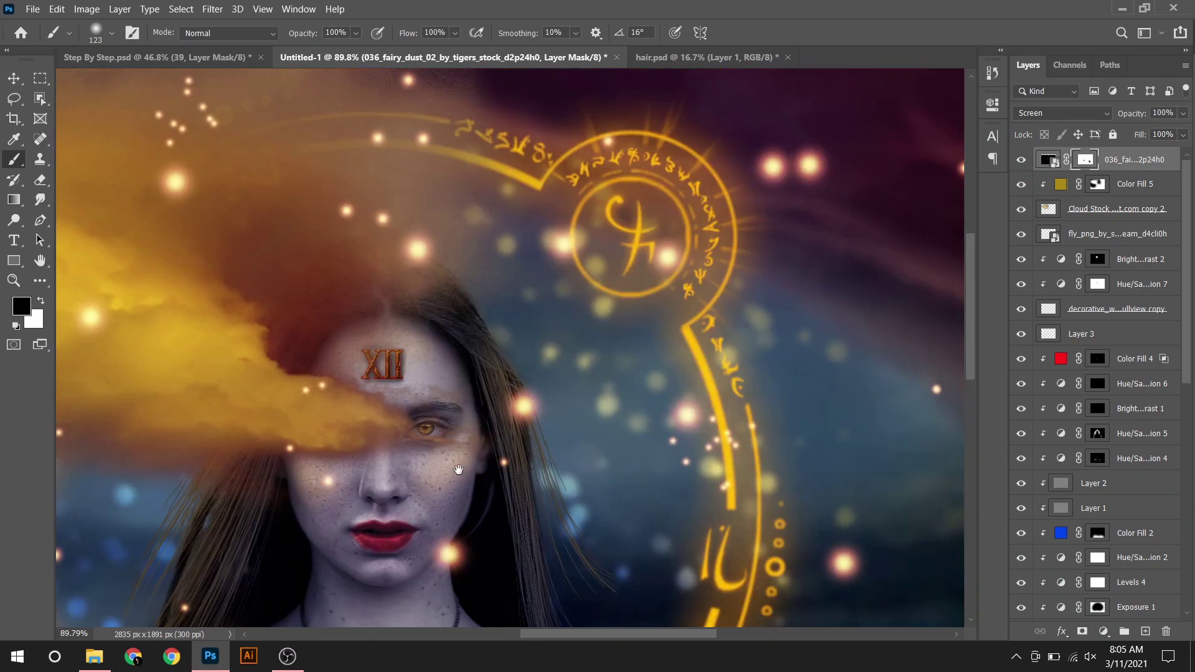
scroll(707, 228, down, 5)
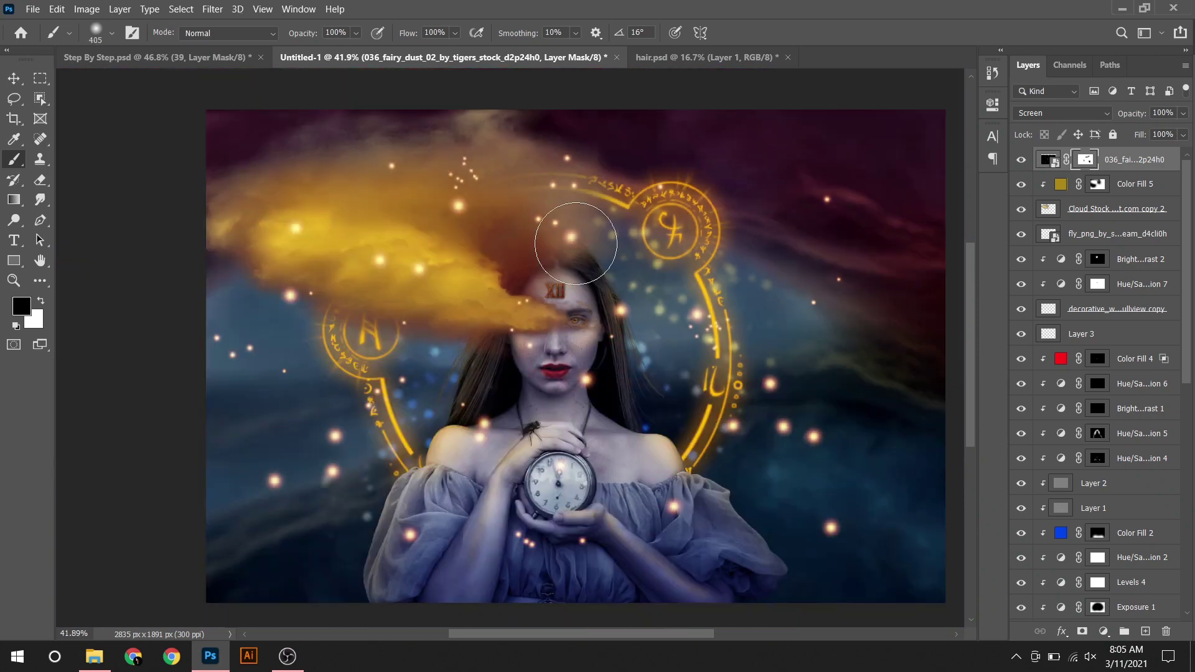
mouse_move(536, 313)
mouse_down()
mouse_move(547, 209)
mouse_move(458, 241)
mouse_up()
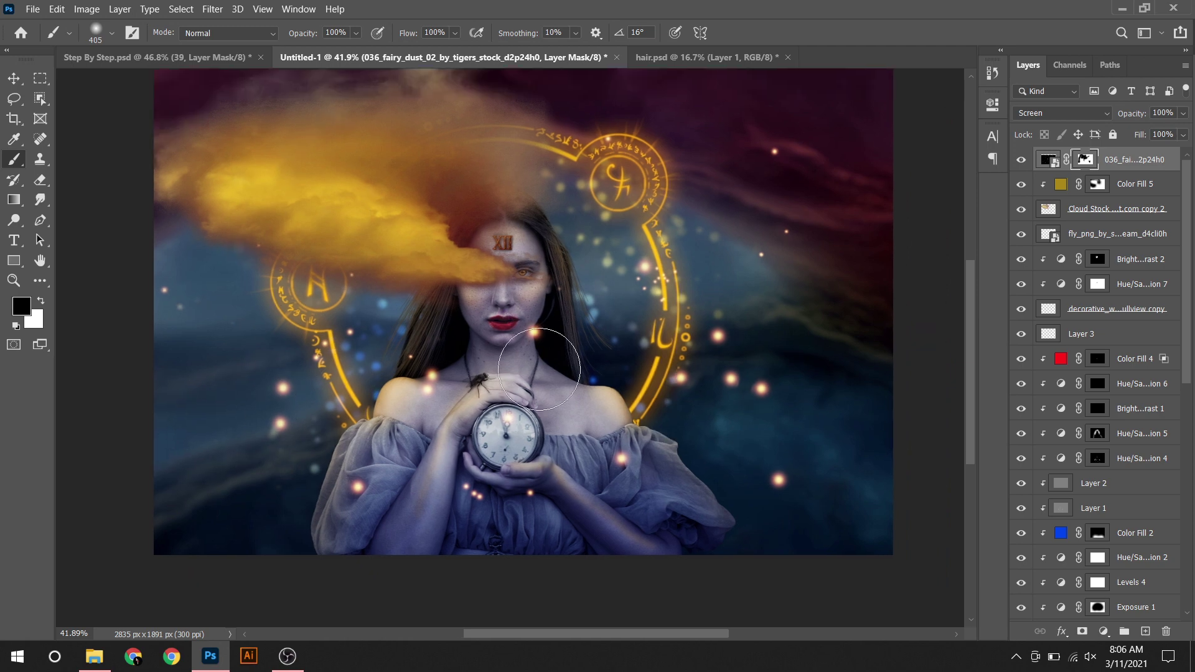
drag(616, 411, 564, 370)
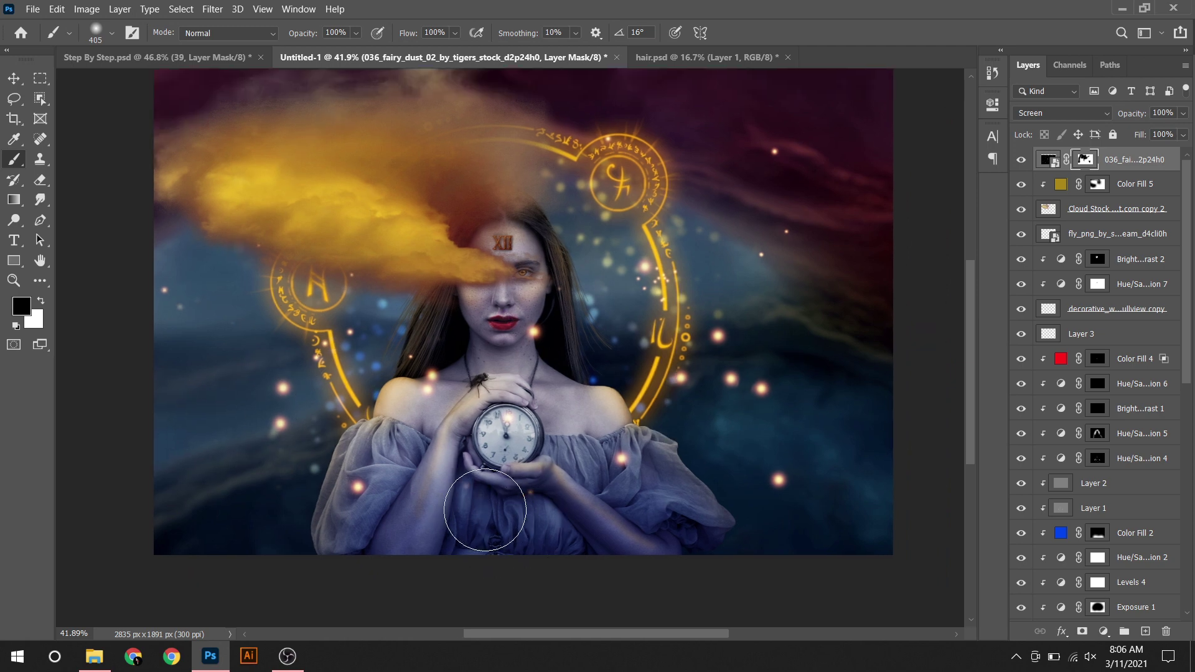
alt+right_click(723, 388)
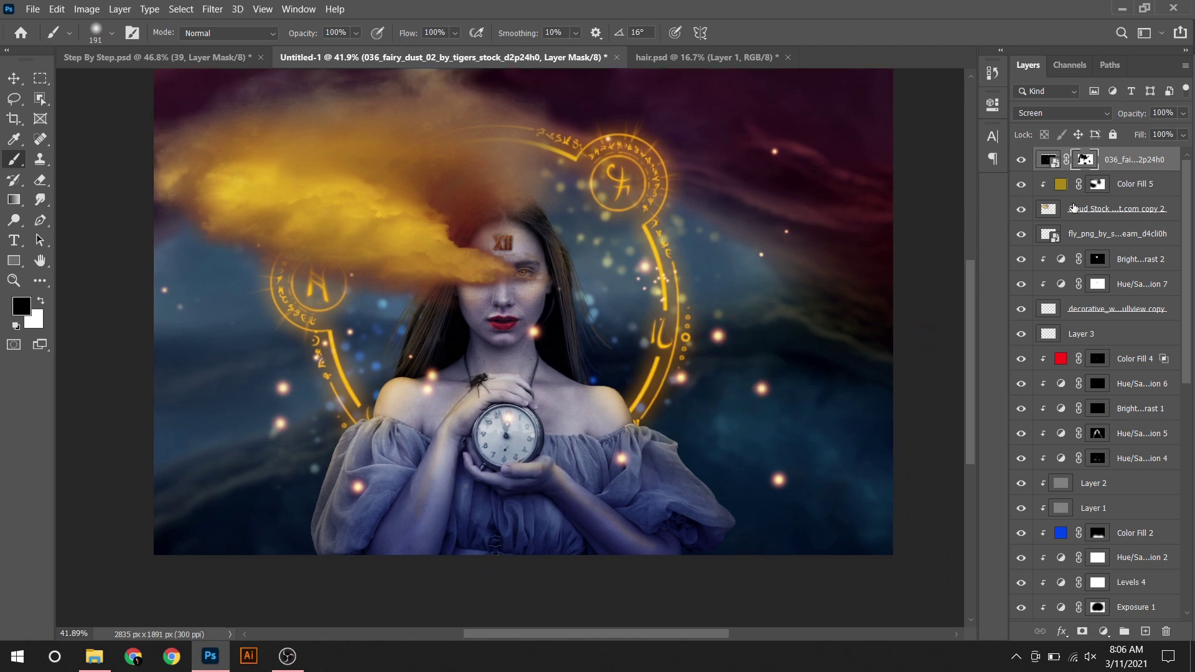
Step: Add a Hue/Saturation adjustment clipped to the fairy dust with raised Saturation
click(1103, 631)
click(1095, 484)
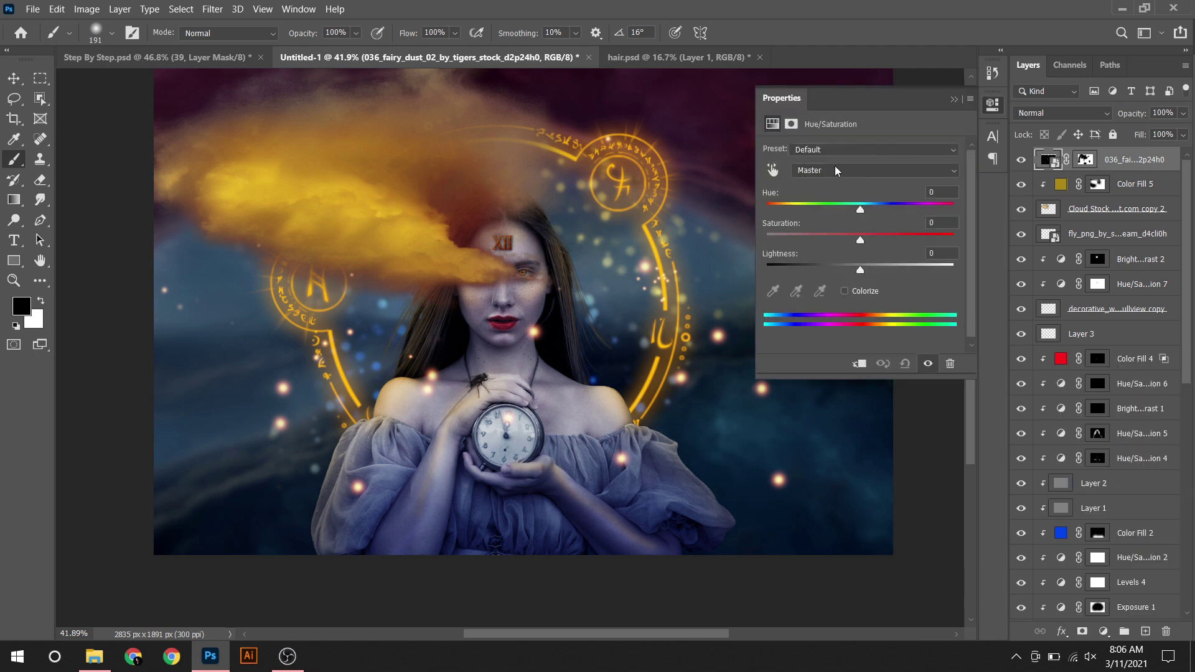
key(ctrl+alt+g)
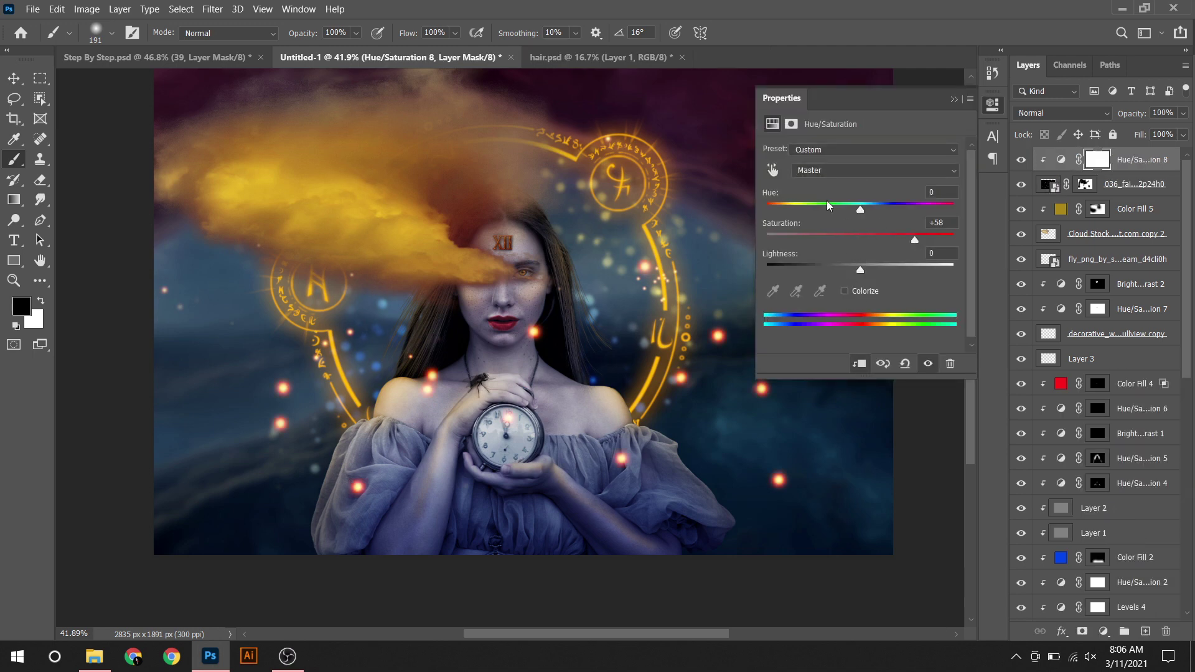
drag(828, 205, 873, 214)
click(992, 105)
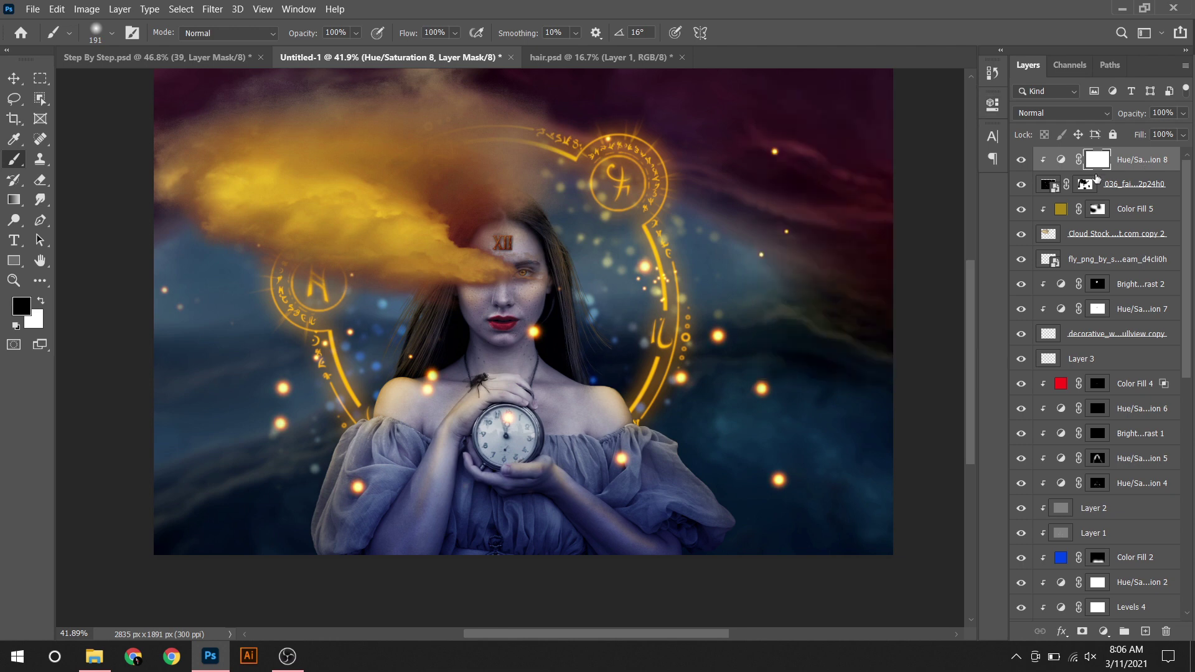
Step: Apply Levels with midtone 0.50 to the fairy-dust mask to thin the dust
click(1117, 189)
key(ctrl+l)
drag(486, 101, 720, 101)
drag(775, 276, 820, 275)
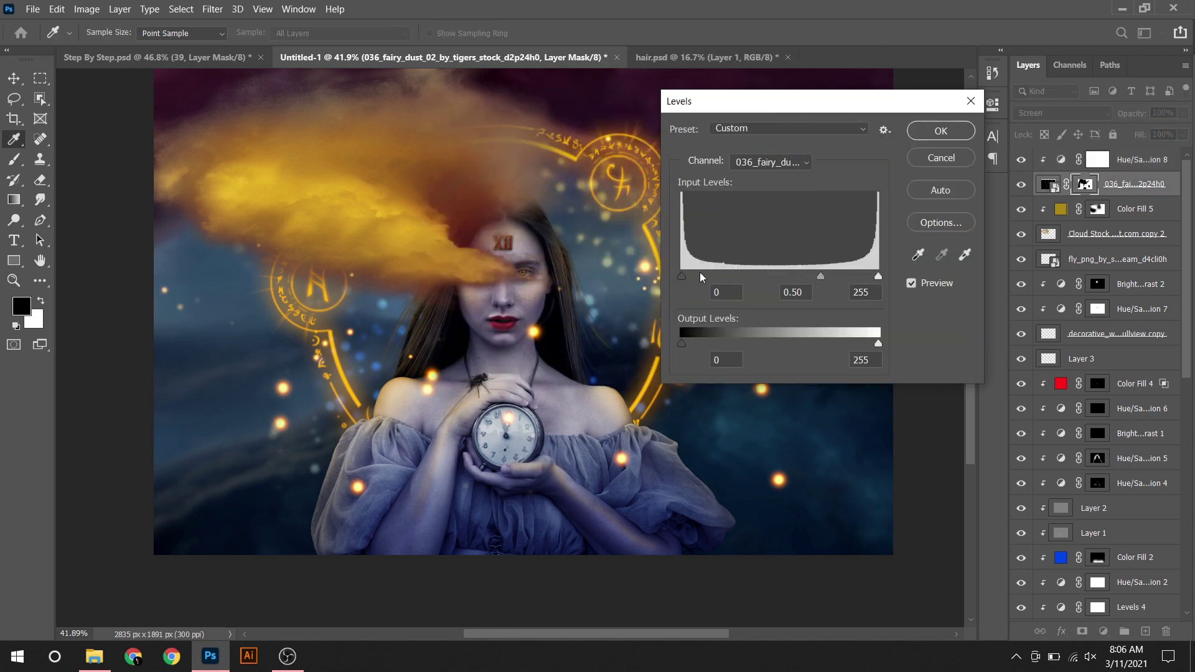
click(940, 131)
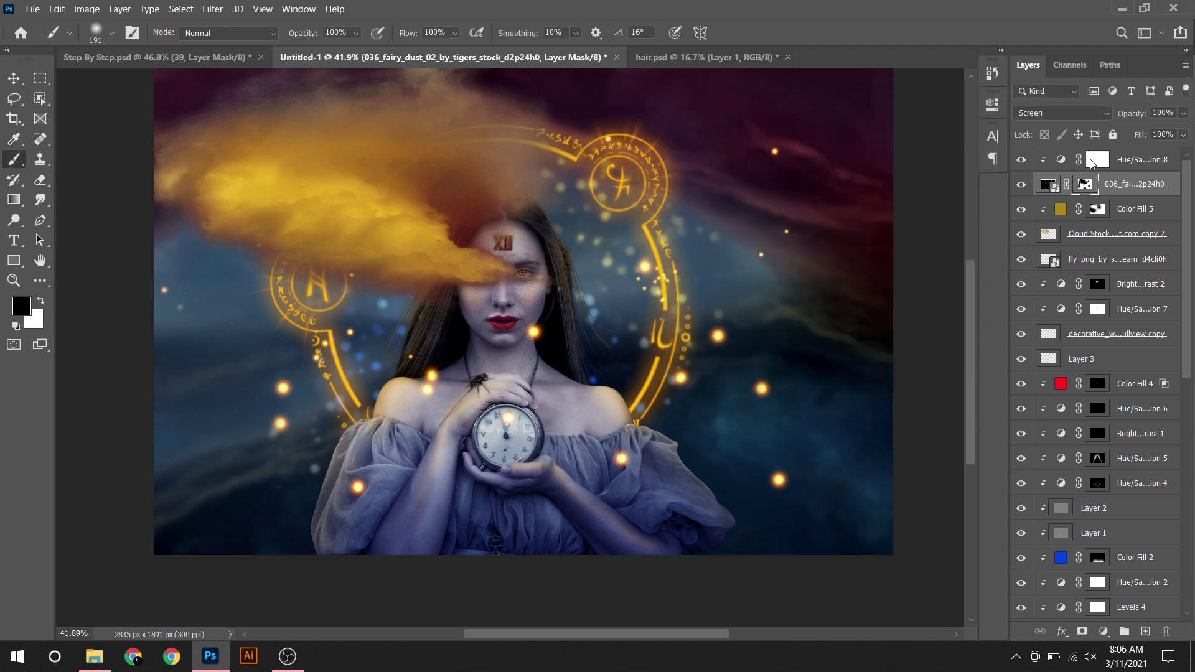
Step: Add a Selective Color layer and adjust the Reds, Yellows and Cyans sliders
click(1145, 167)
click(1103, 631)
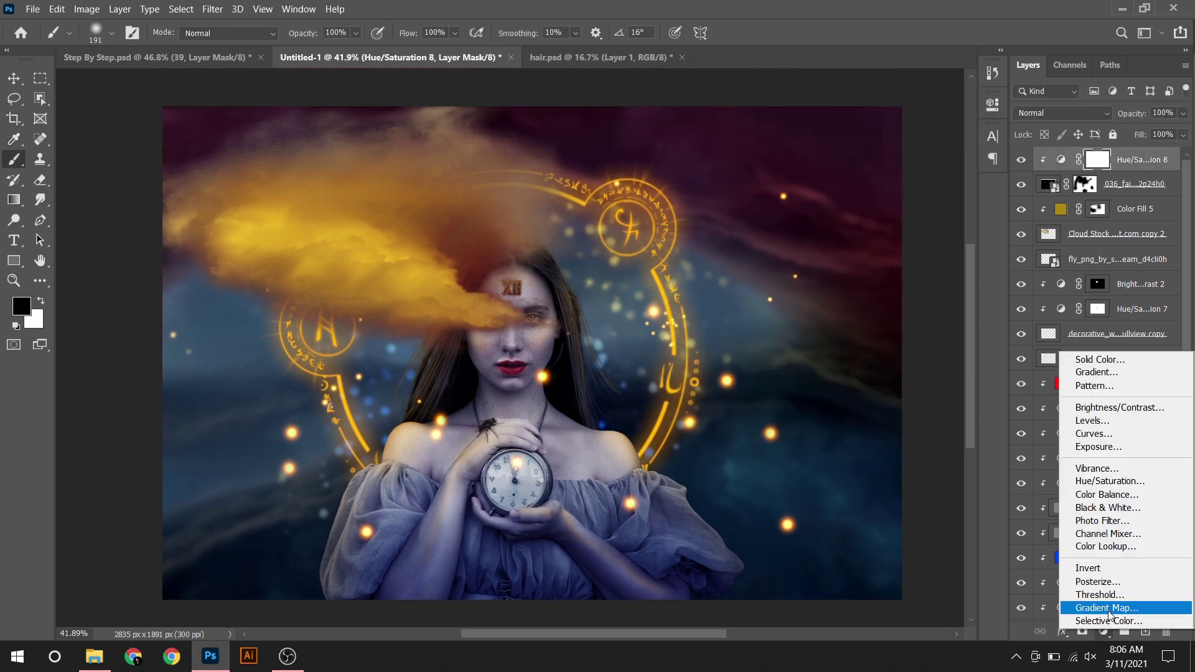
drag(691, 355, 602, 333)
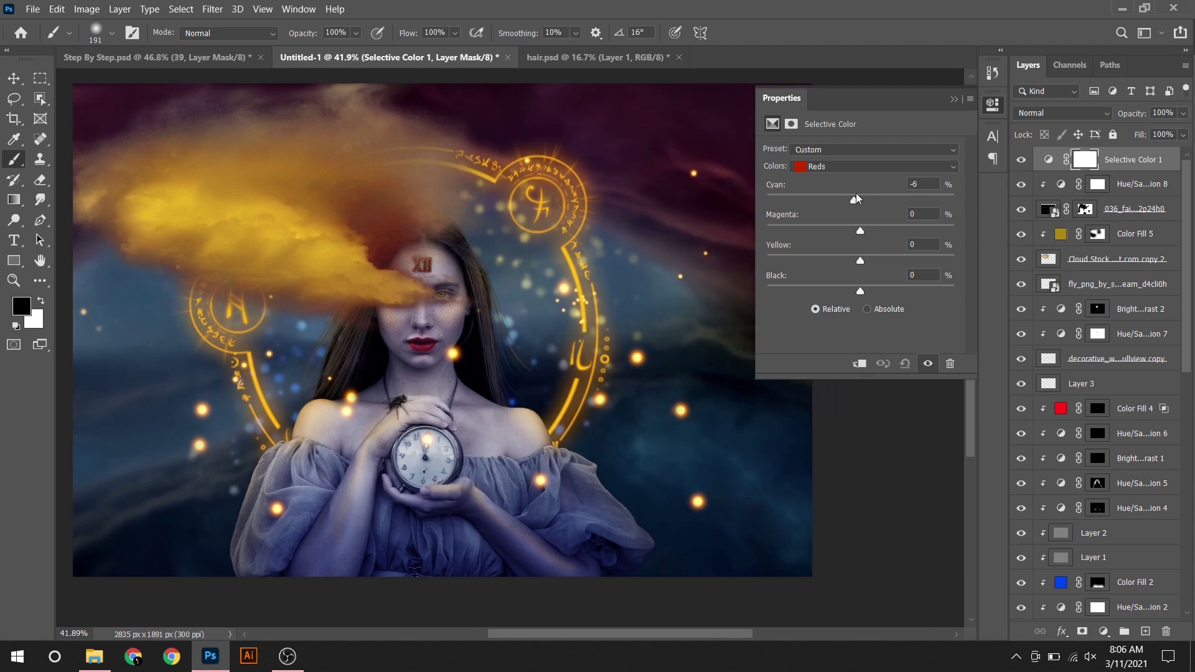
mouse_move(856, 194)
mouse_down()
mouse_move(880, 268)
mouse_move(856, 292)
mouse_up()
click(834, 166)
mouse_move(846, 206)
mouse_down()
mouse_move(874, 231)
mouse_move(842, 262)
mouse_move(860, 291)
mouse_up()
click(854, 171)
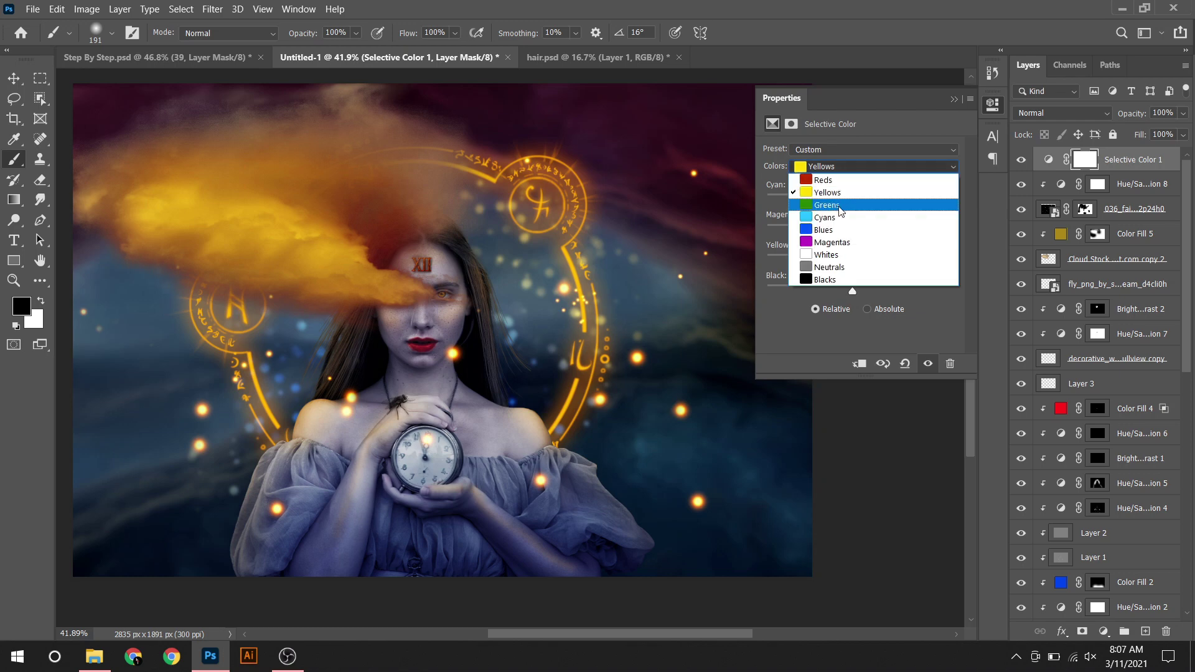
click(841, 206)
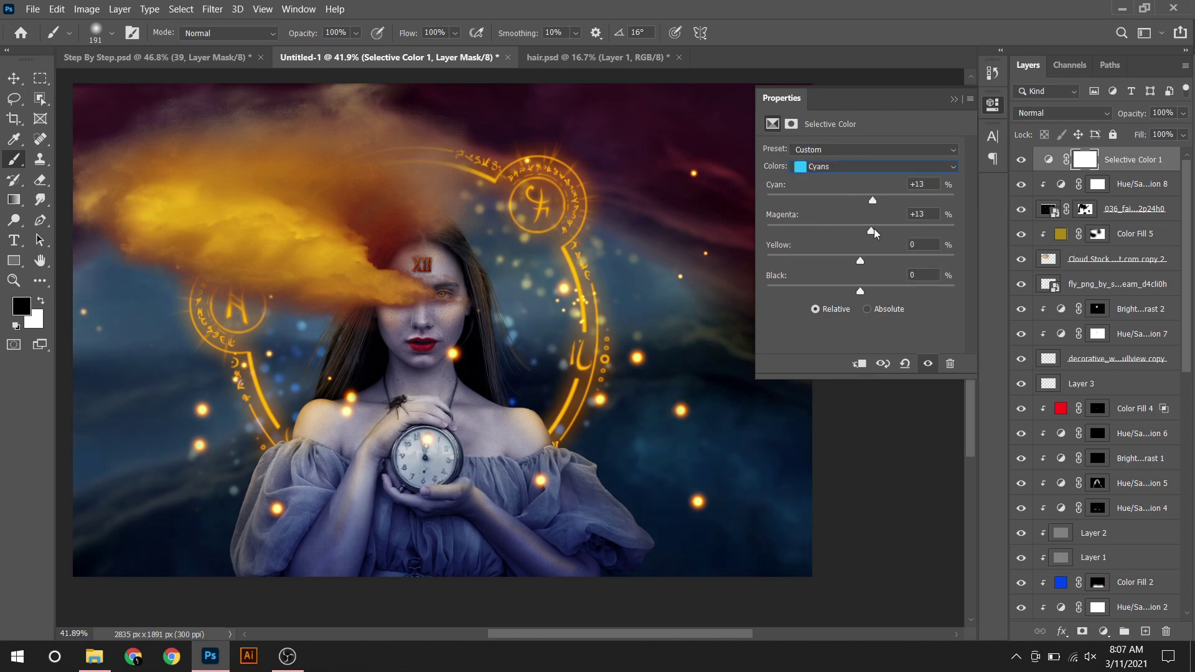
drag(871, 231, 864, 290)
Step: Rebalance the Blues, raise cyan in the Magentas, and add cyan to the Whites
click(871, 166)
click(847, 200)
mouse_move(887, 200)
mouse_down()
mouse_move(874, 200)
mouse_move(863, 236)
mouse_move(873, 291)
mouse_up()
click(872, 166)
click(828, 241)
mouse_move(871, 200)
mouse_down()
mouse_move(883, 200)
mouse_move(865, 238)
mouse_up()
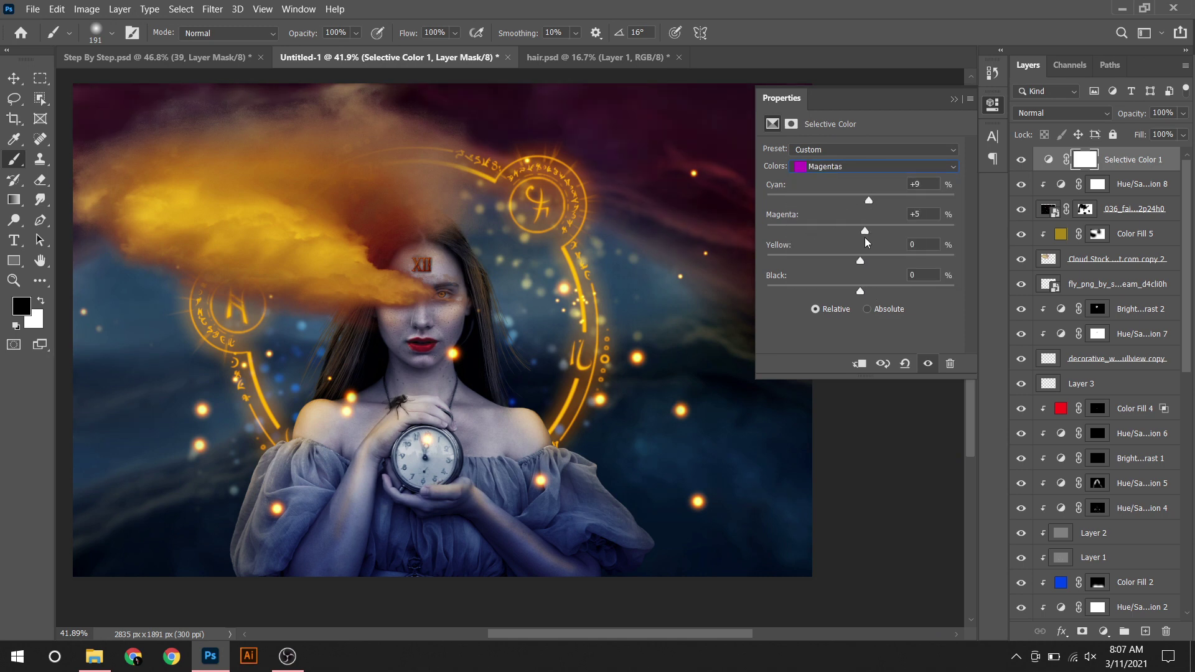
click(871, 166)
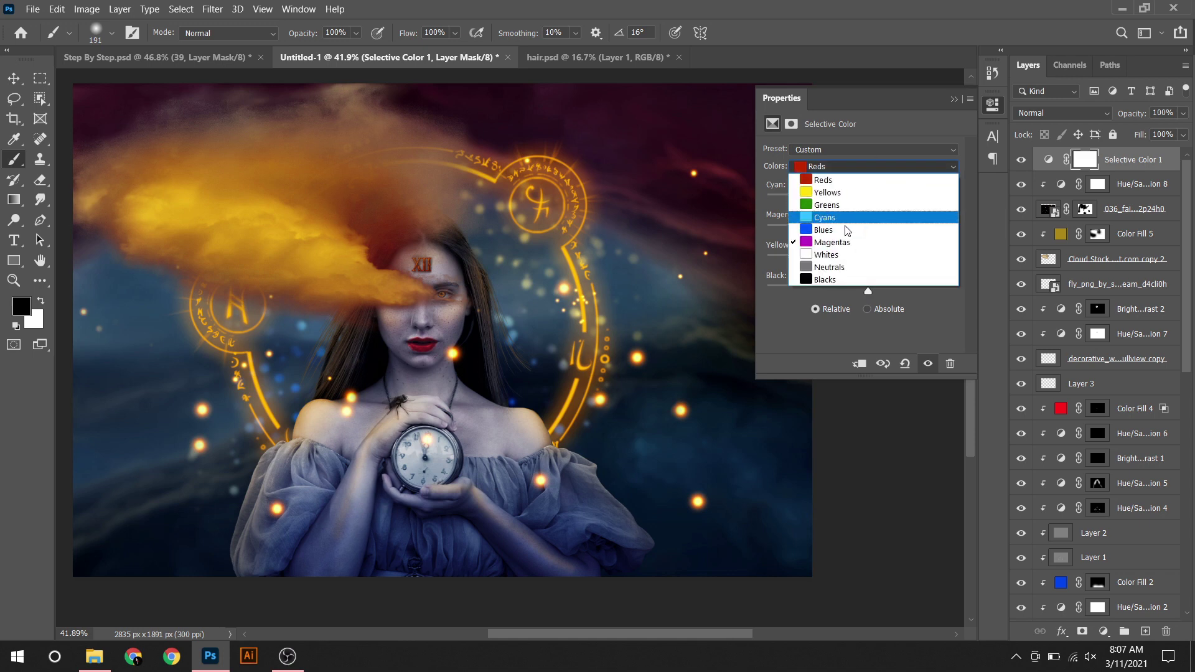
click(821, 251)
mouse_move(843, 200)
mouse_down()
mouse_move(886, 201)
mouse_move(820, 231)
mouse_move(891, 261)
mouse_up()
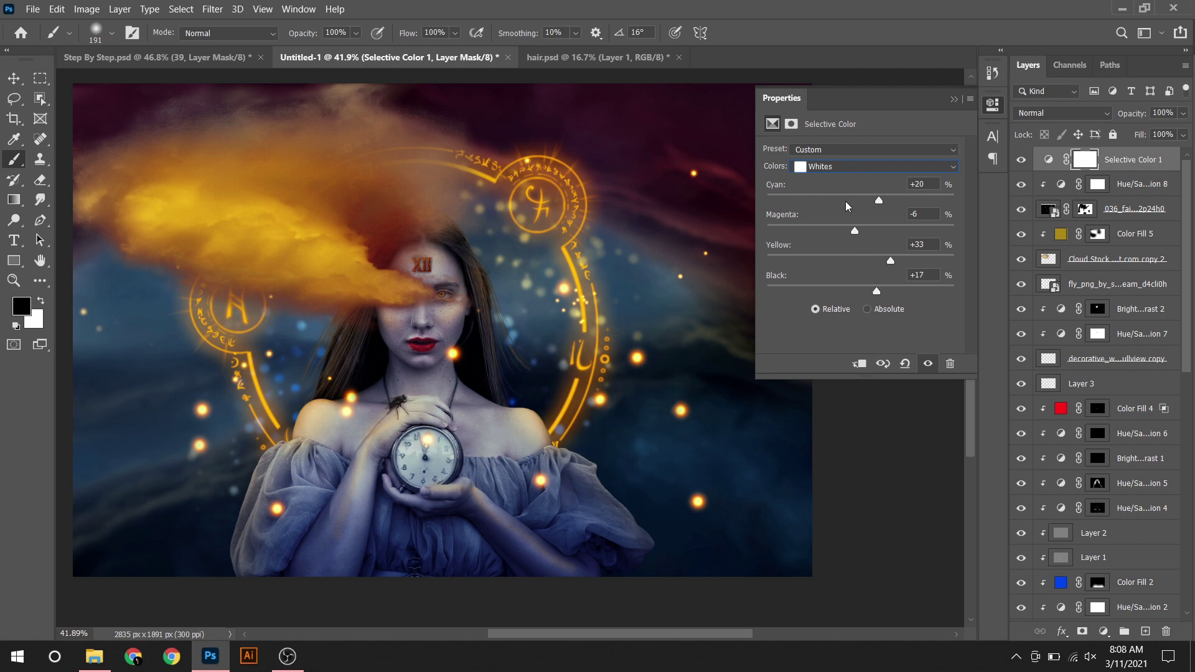
Step: Pull magenta out of the Neutrals and reduce cyan in the Blacks
click(871, 166)
click(828, 268)
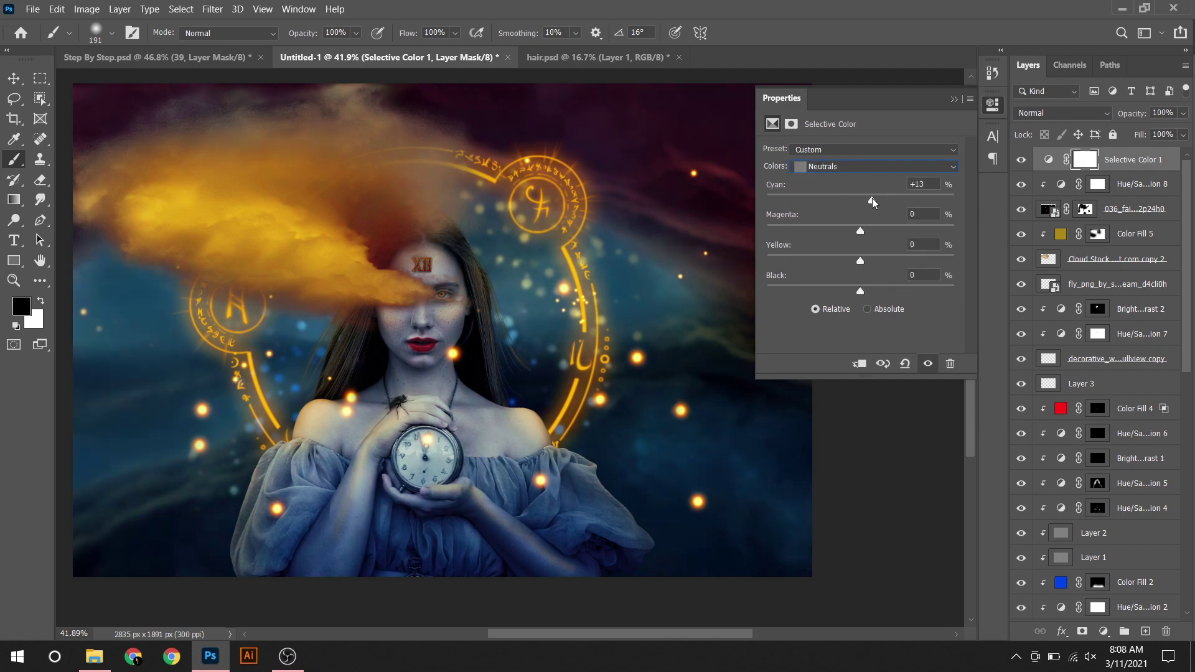
drag(860, 230, 867, 292)
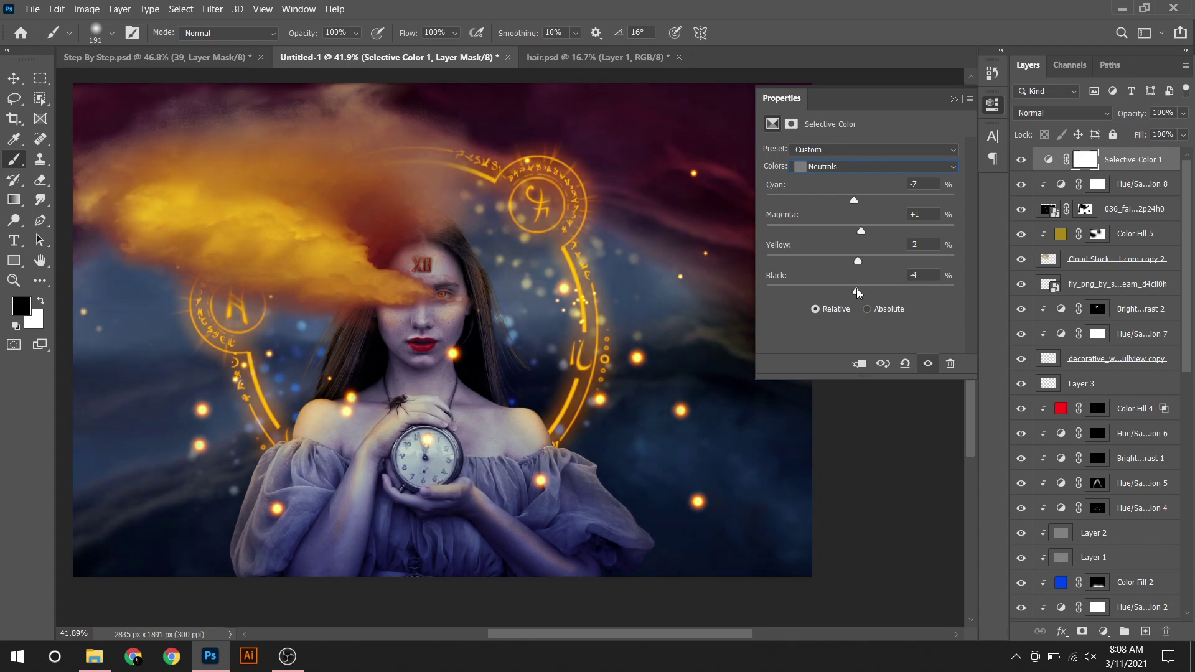
click(859, 167)
click(828, 279)
mouse_move(852, 197)
mouse_down()
mouse_move(863, 200)
mouse_move(852, 233)
mouse_move(861, 236)
mouse_up()
click(954, 99)
key(ctrl+0)
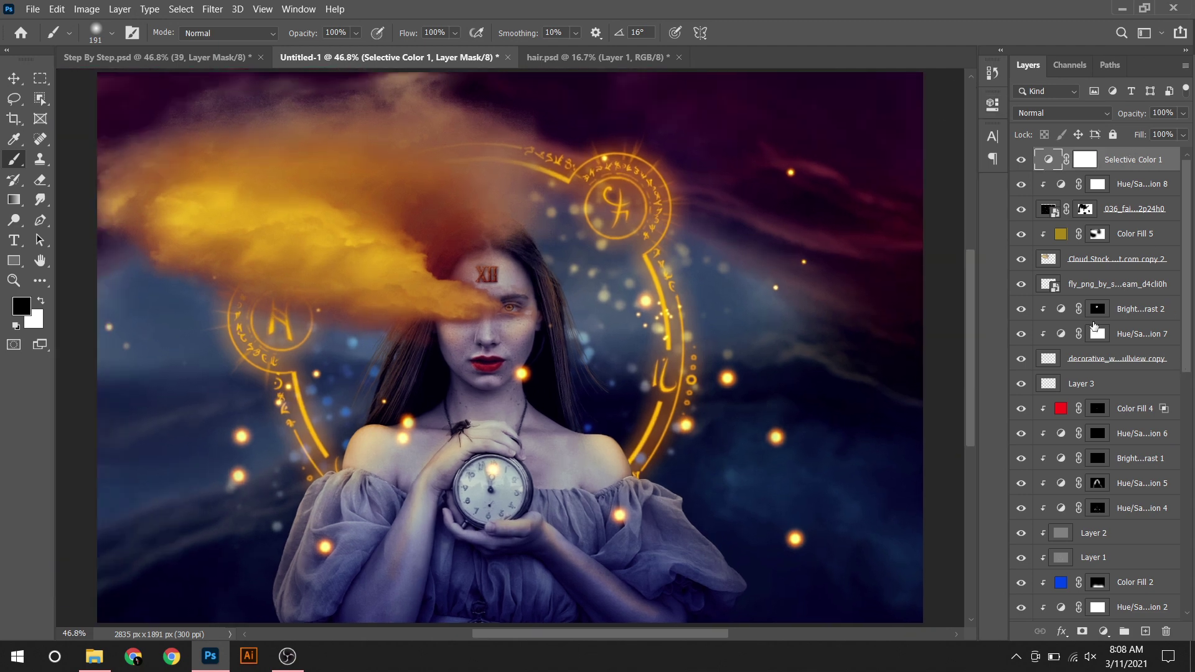
Step: Add a Color Balance adjustment nudging the midtones slightly toward red
click(1104, 631)
click(1095, 503)
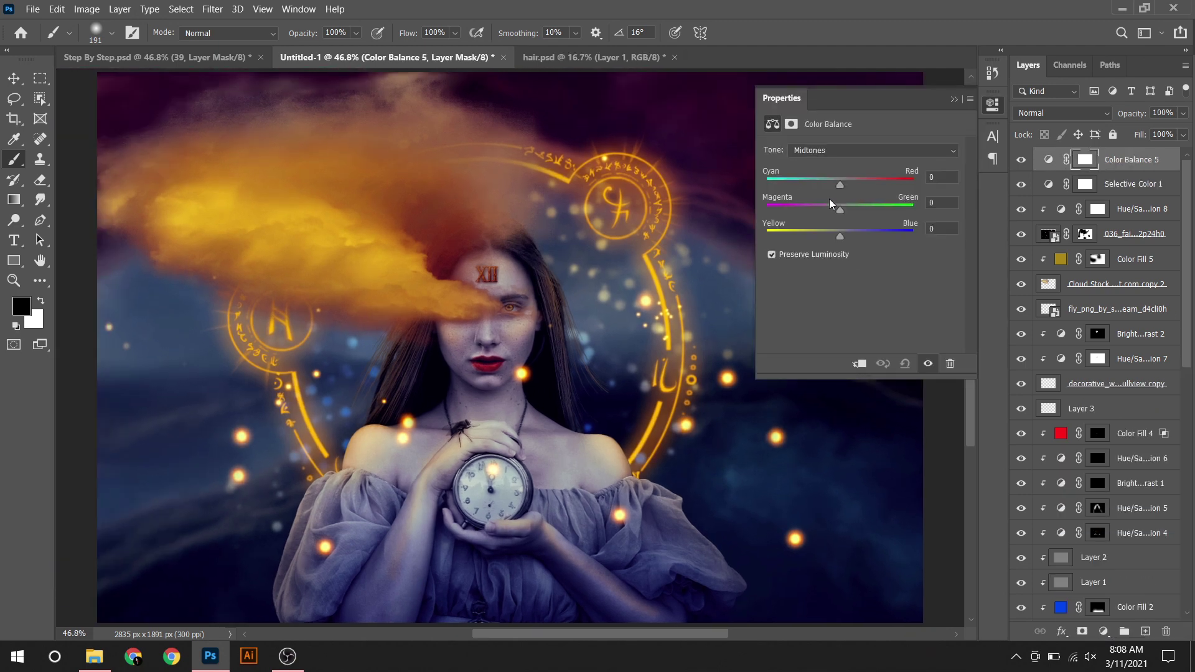
drag(838, 182, 843, 182)
click(954, 99)
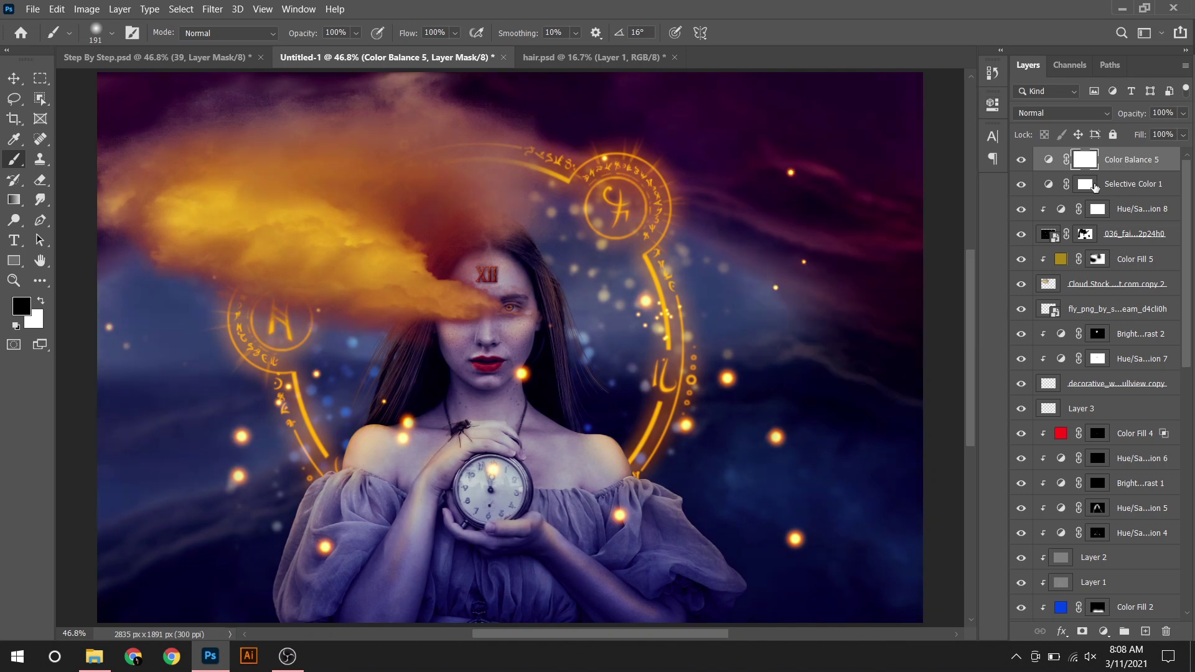
Step: Add a bright blue Solid Color fill, invert its mask, and paint it along the bottom
click(1098, 637)
click(1083, 366)
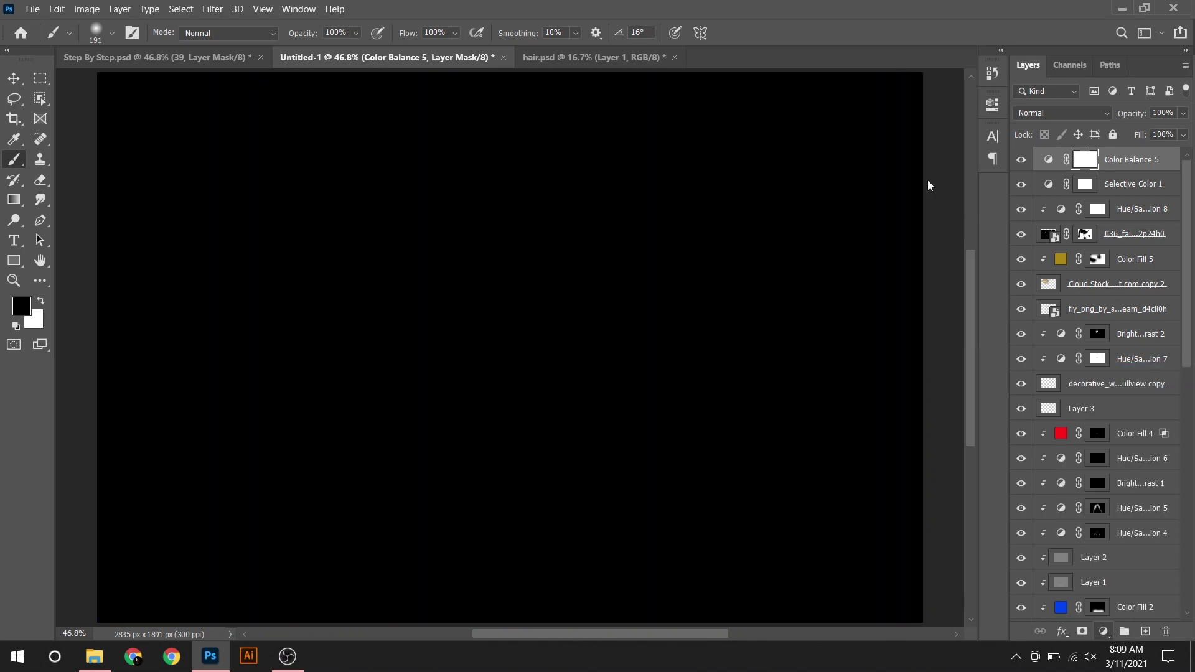
click(848, 251)
click(815, 181)
click(984, 165)
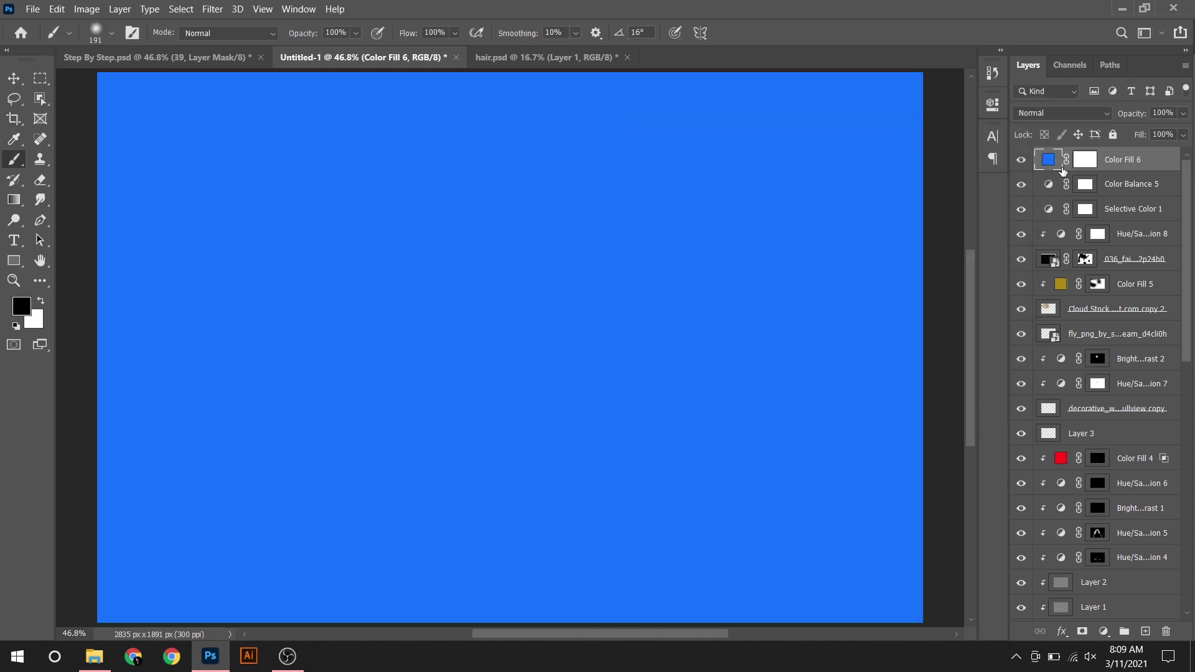
key(ctrl+i)
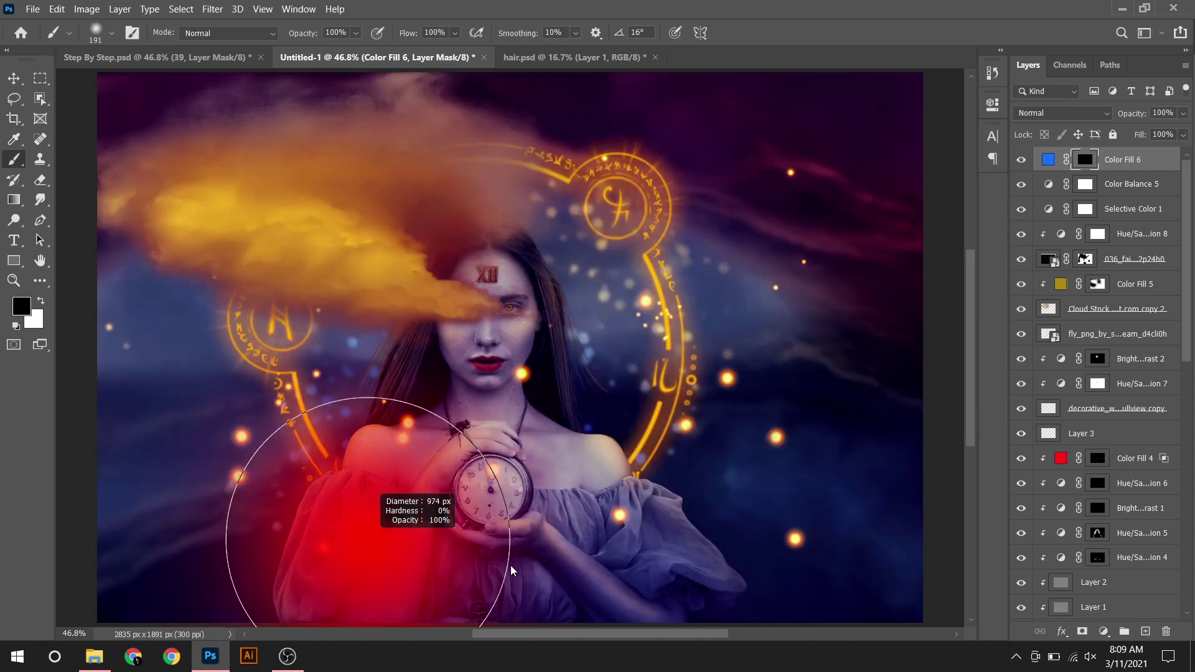
key(x)
scroll(403, 634, down, 2)
mouse_move(426, 598)
mouse_down()
mouse_move(107, 625)
mouse_move(480, 641)
mouse_move(1016, 640)
mouse_move(112, 613)
mouse_move(834, 627)
mouse_up()
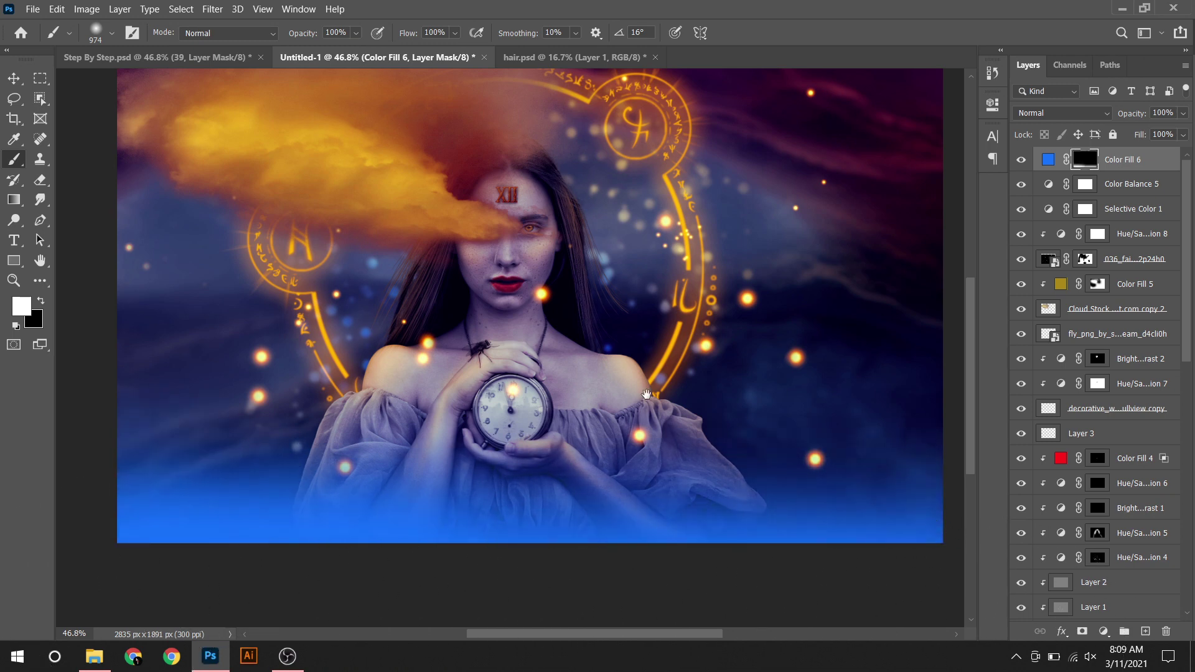
mouse_move(633, 375)
mouse_down()
mouse_move(642, 466)
mouse_move(648, 429)
mouse_up()
Step: Blend the blue fill in Screen mode at reduced opacity and stamp all visible layers into Layer 4
click(1061, 112)
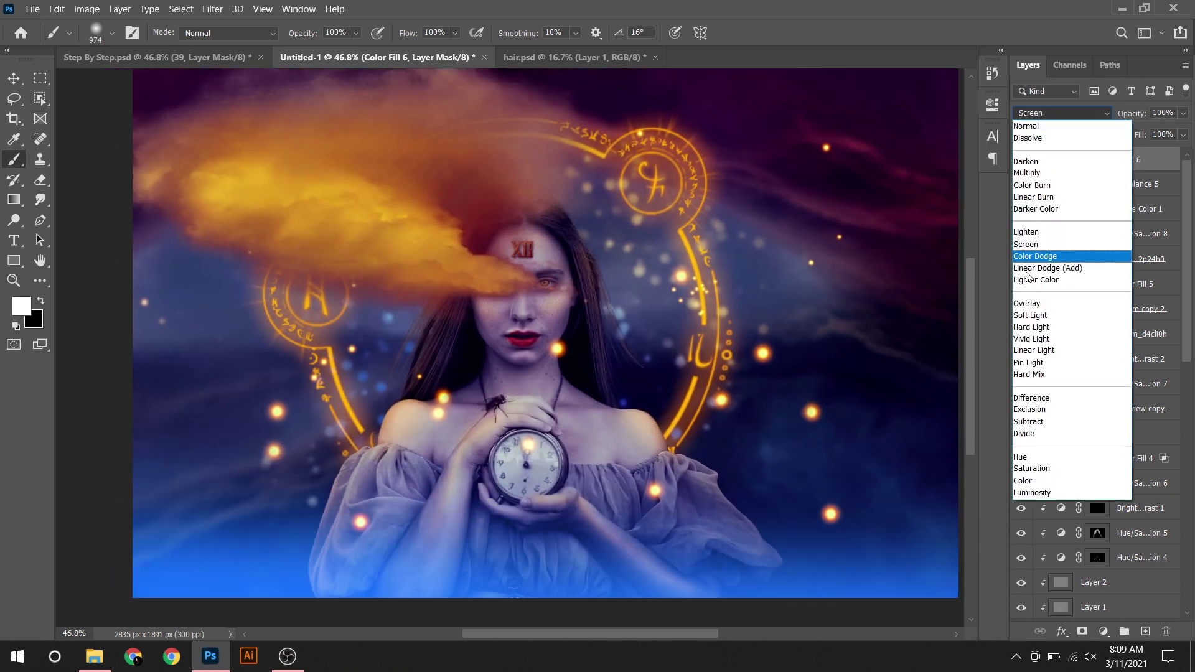
click(1030, 315)
drag(701, 285, 690, 316)
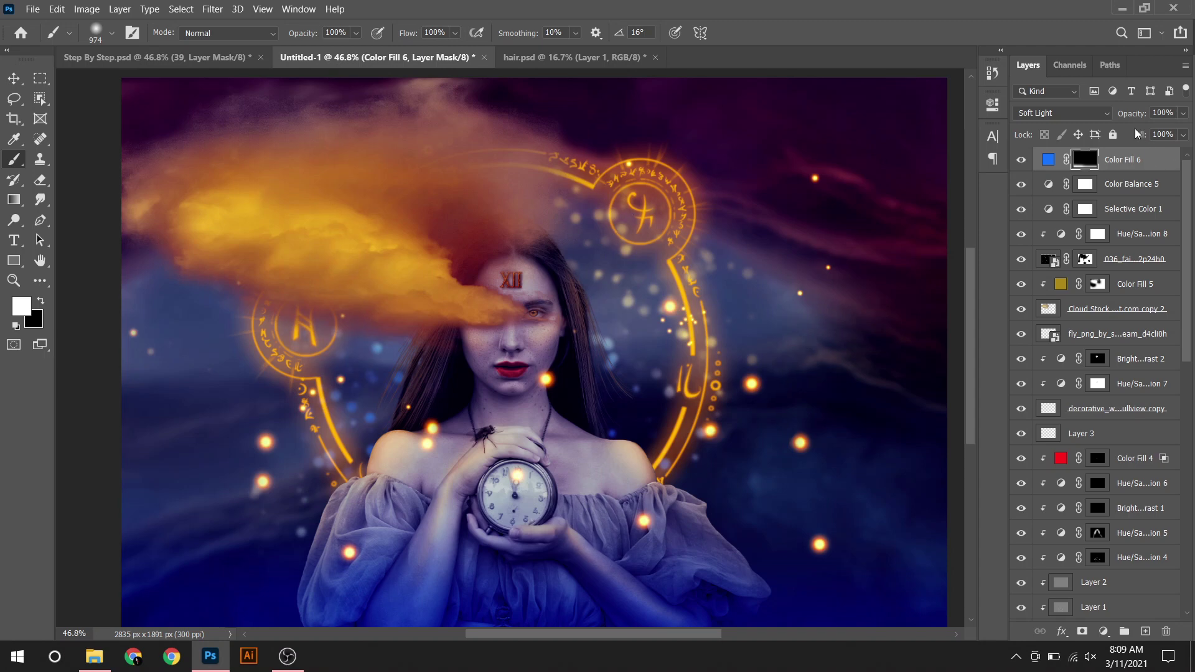
drag(1123, 113, 1119, 117)
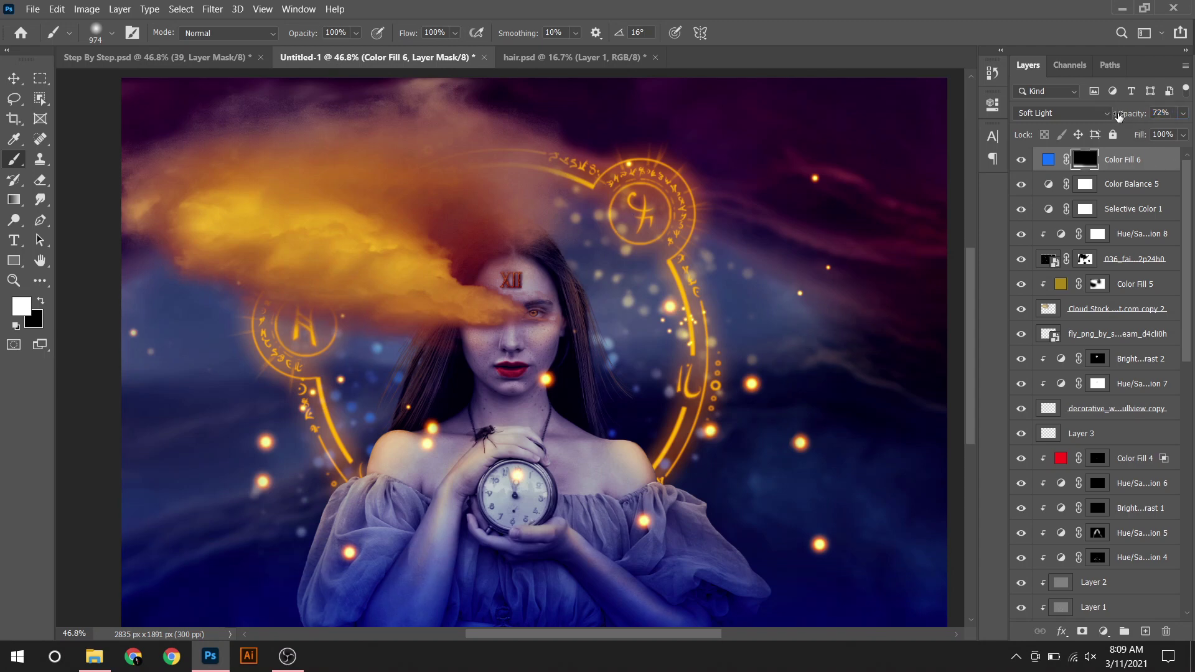
click(1125, 161)
click(1062, 112)
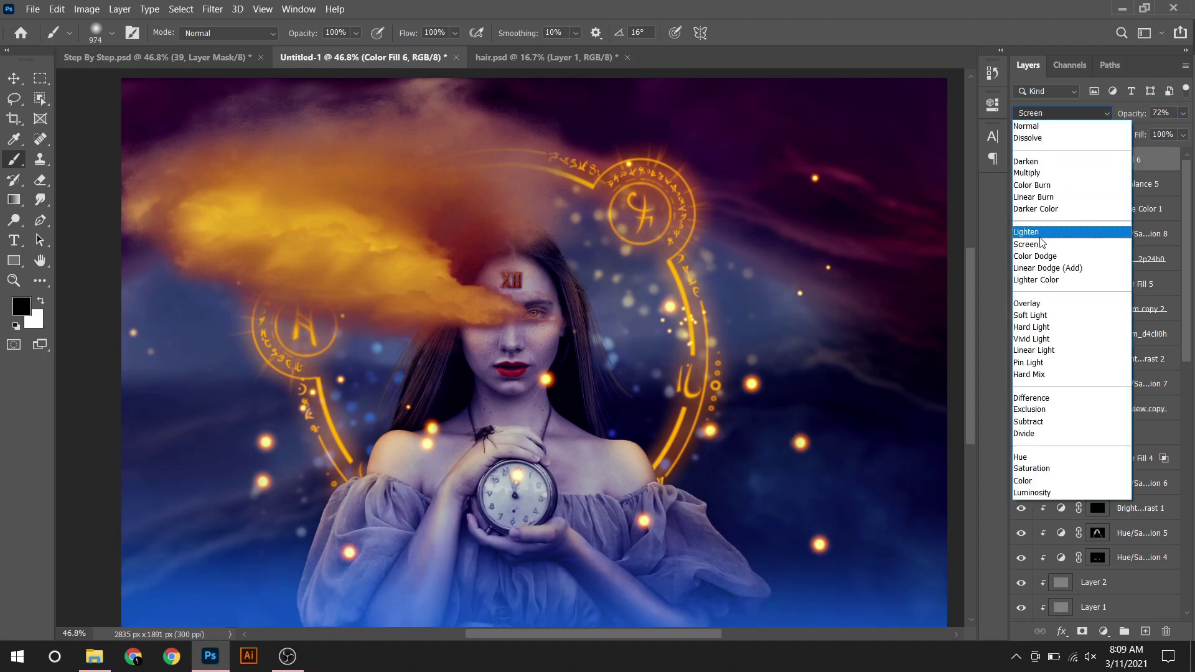
click(1041, 244)
mouse_move(1142, 113)
mouse_down()
mouse_move(1120, 113)
mouse_move(1132, 115)
mouse_up()
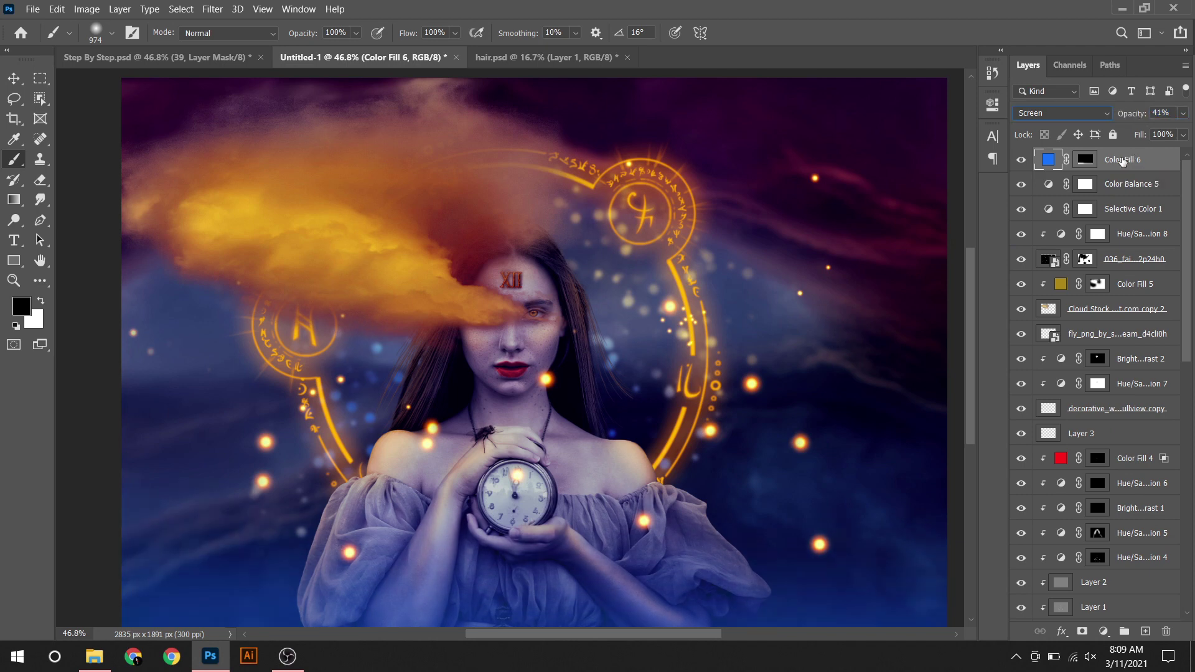
key(ctrl+shift+alt+e)
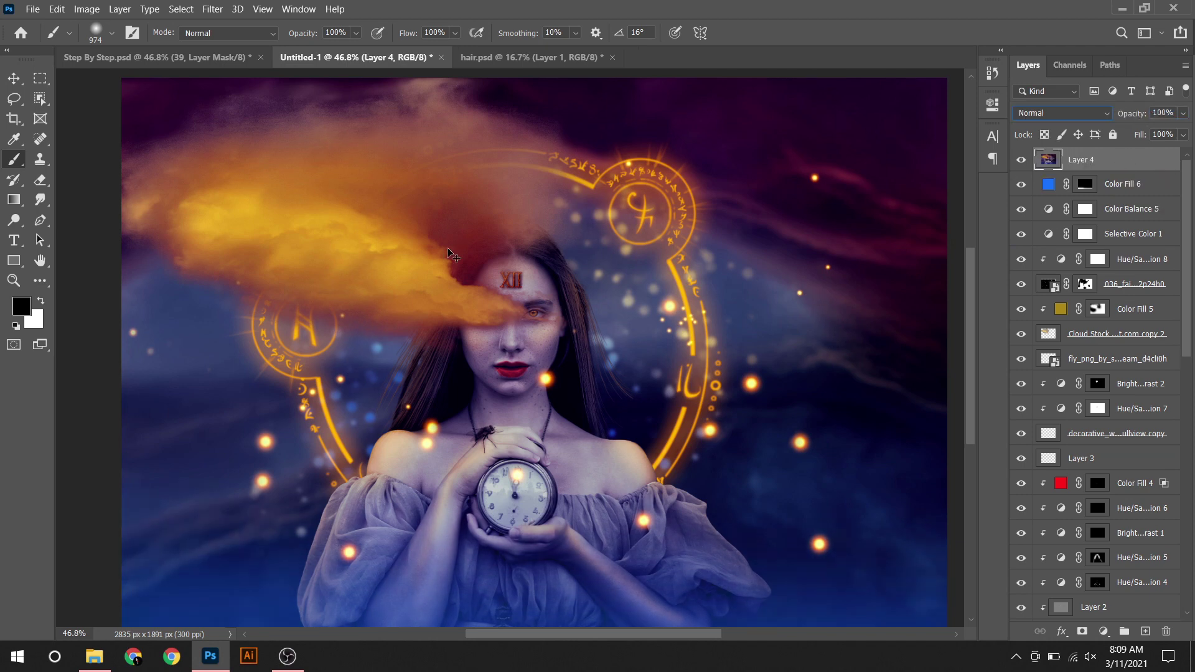
Step: Camera Raw on Layer 4: Temp +5, Tint -8, Contrast +14, Highlights +25, Shadows -13, Whites +20, Blacks -8, Texture +14, Clarity +8, Dehaze +12
click(212, 9)
mouse_move(237, 8)
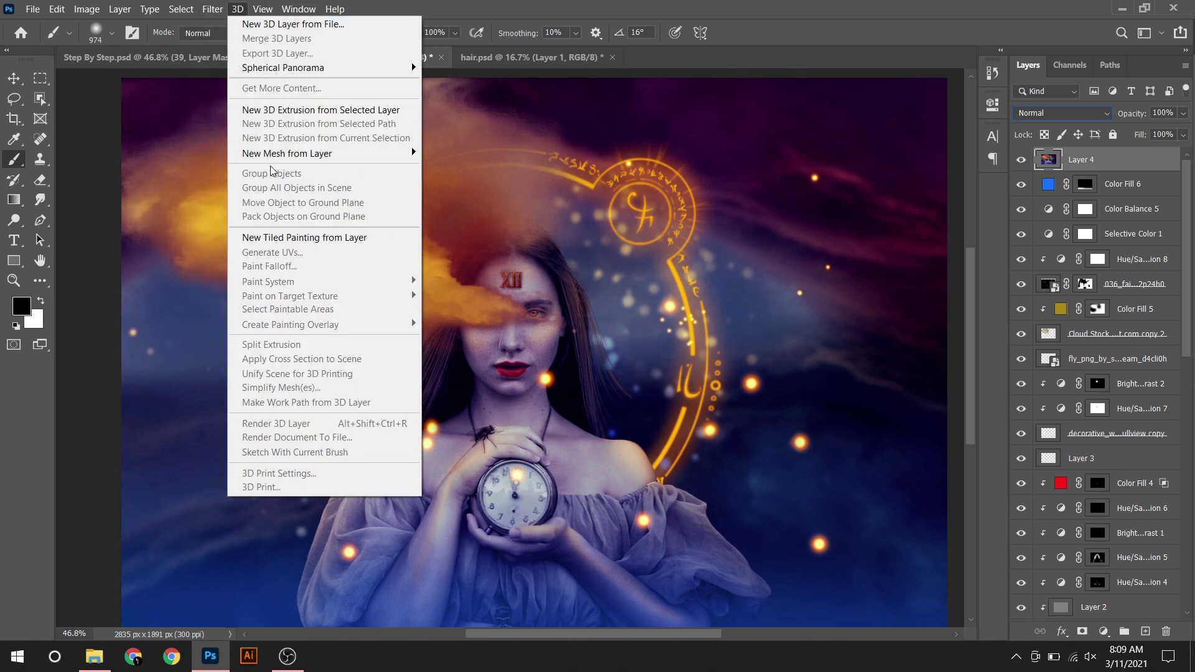
click(252, 97)
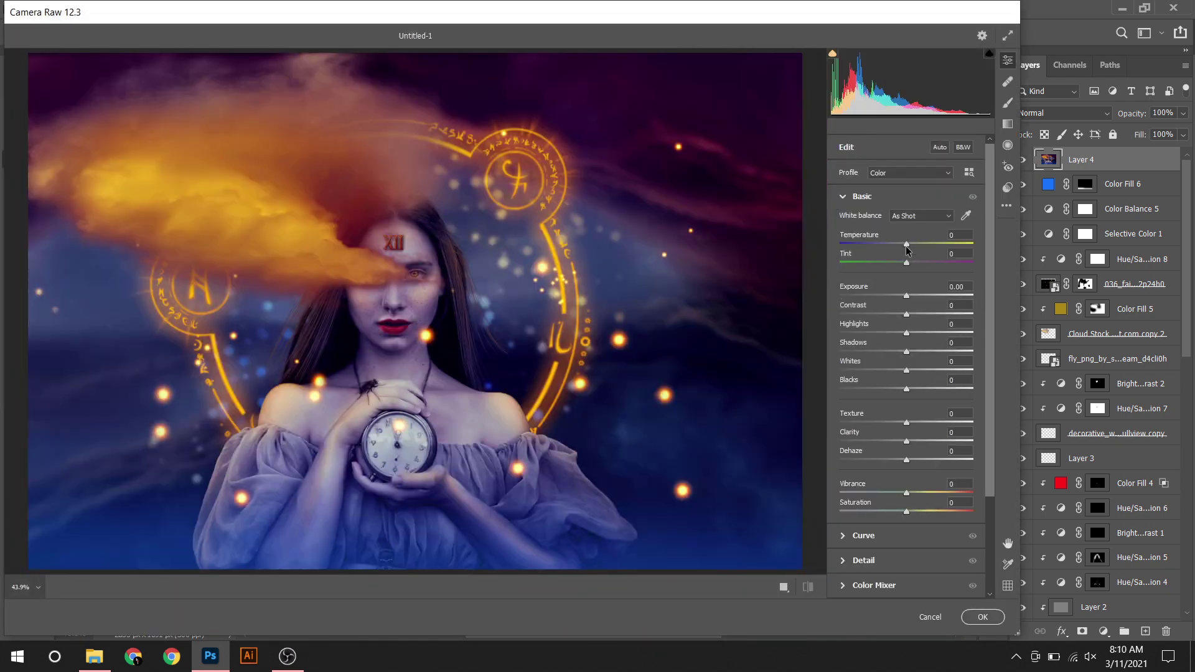
drag(906, 244, 901, 257)
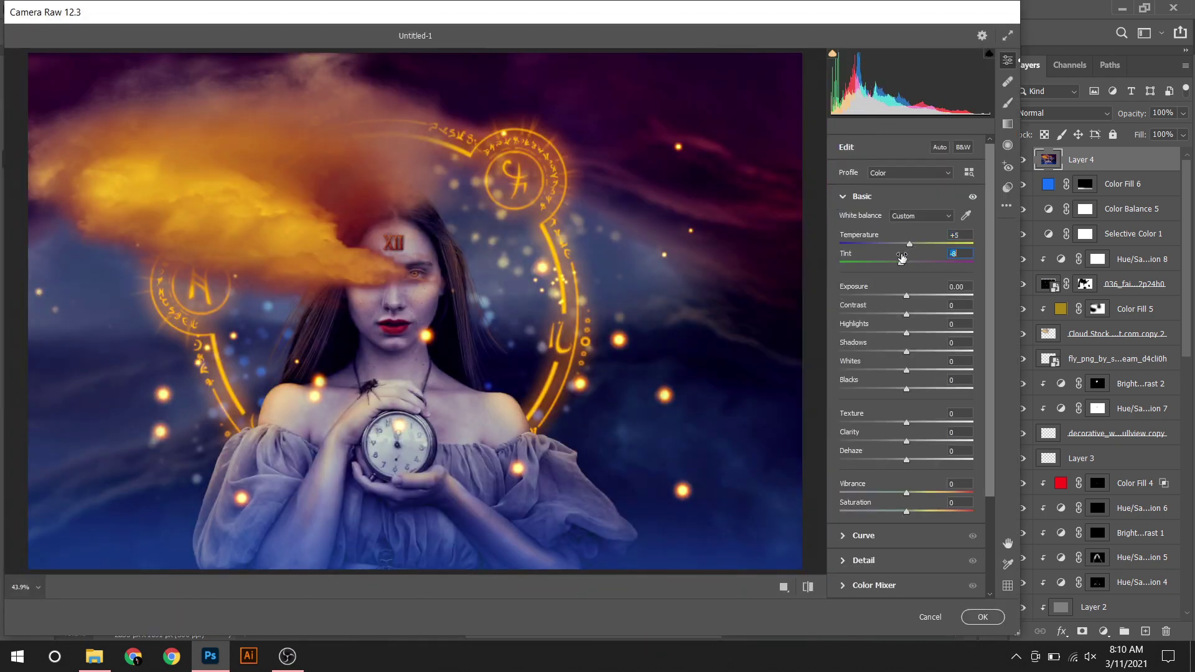
mouse_move(906, 313)
mouse_down()
mouse_move(923, 333)
mouse_move(919, 369)
mouse_move(896, 351)
mouse_move(914, 459)
mouse_up()
click(906, 295)
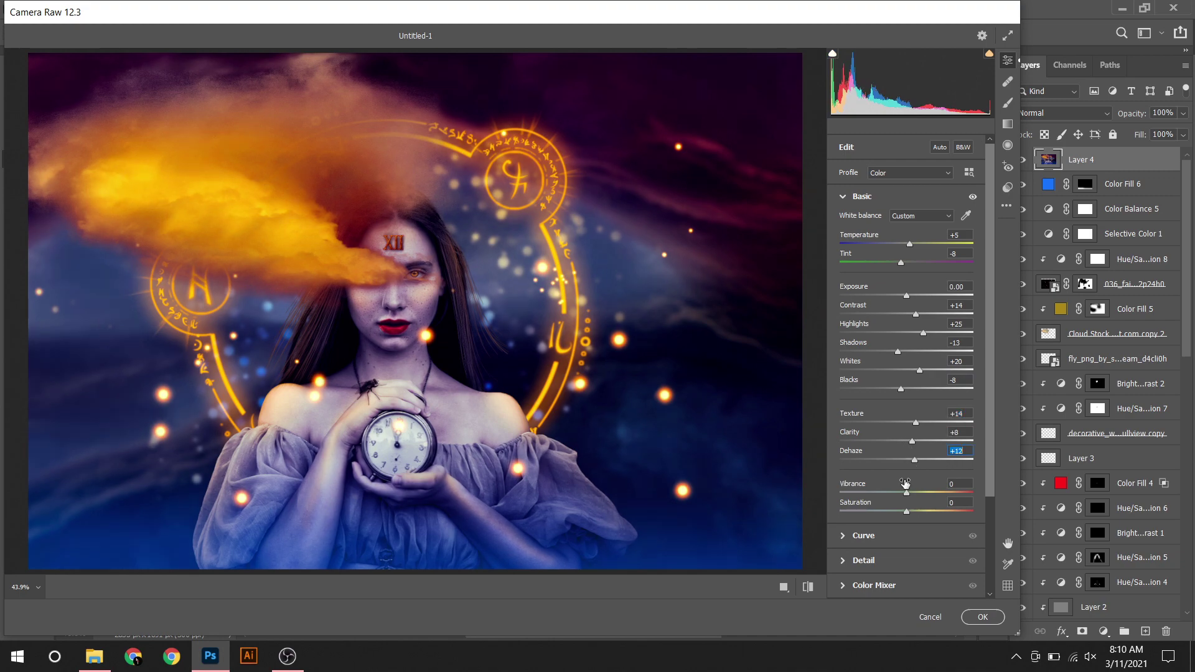
click(956, 483)
text(-15)
key(Return)
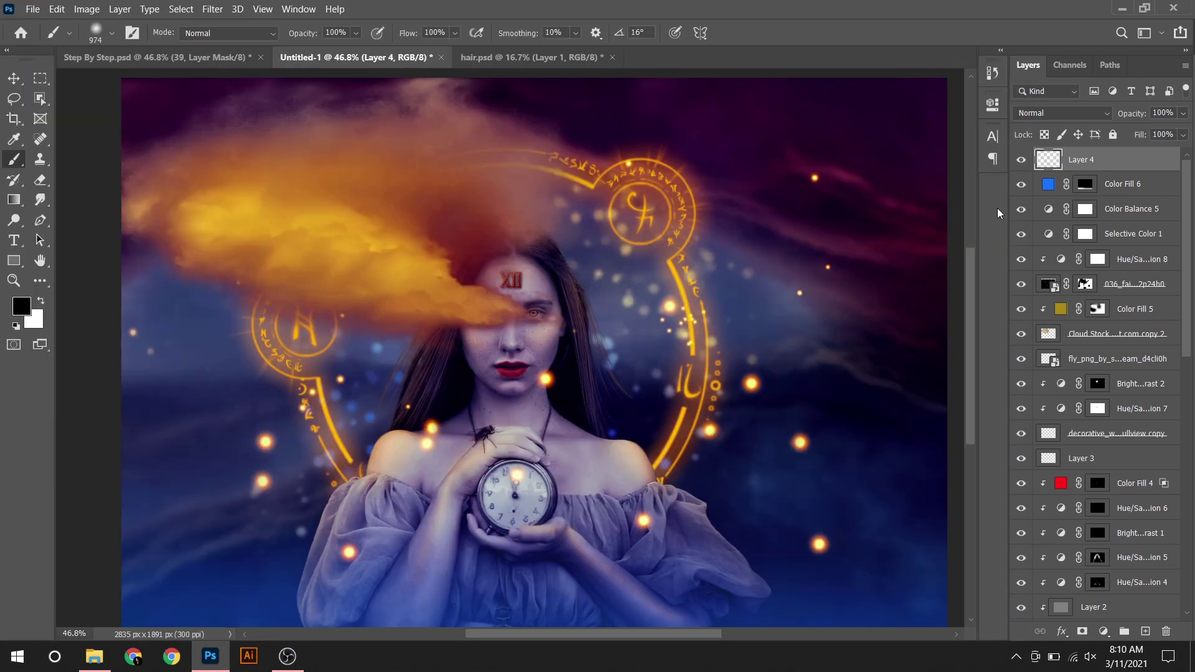
Step: Duplicate Layer 4 and add a Camera Raw vignette: Optics Vignette -100, Effects Vignetting -26
key(ctrl+j)
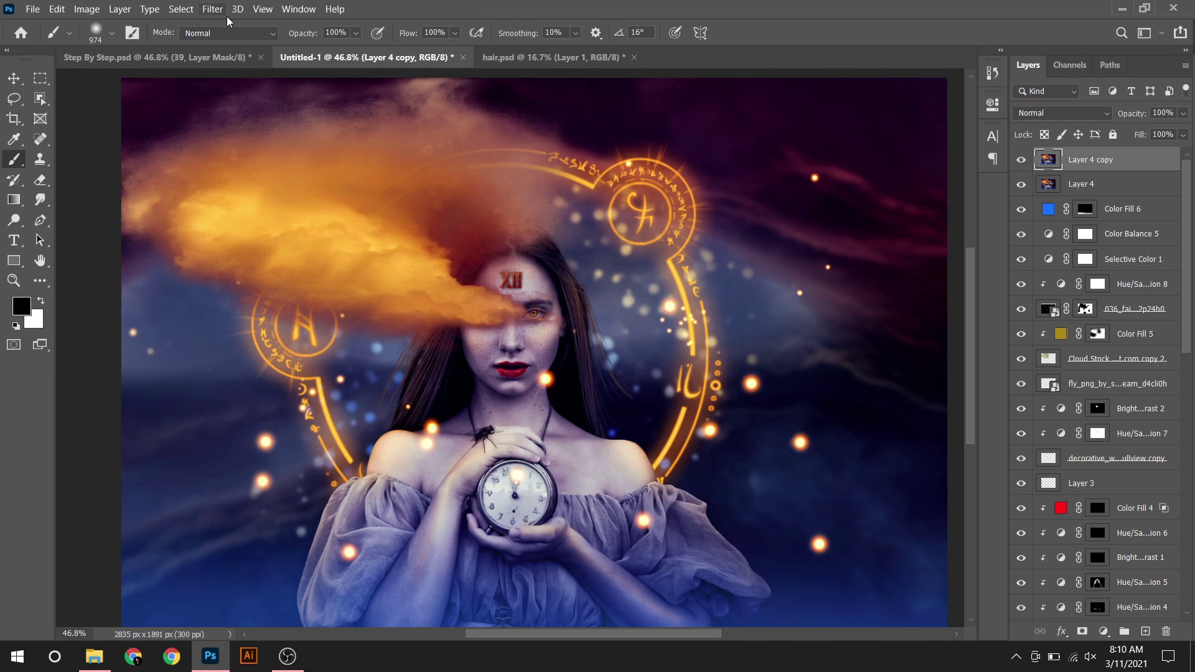
click(212, 9)
click(236, 110)
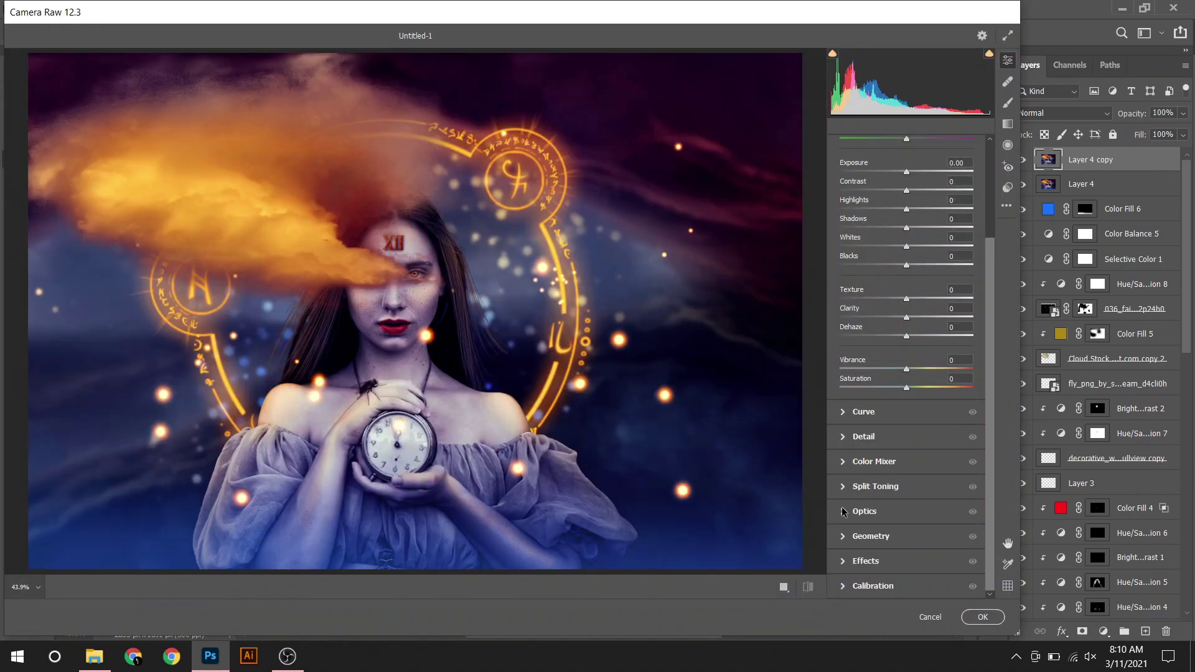
click(844, 511)
drag(914, 369, 827, 369)
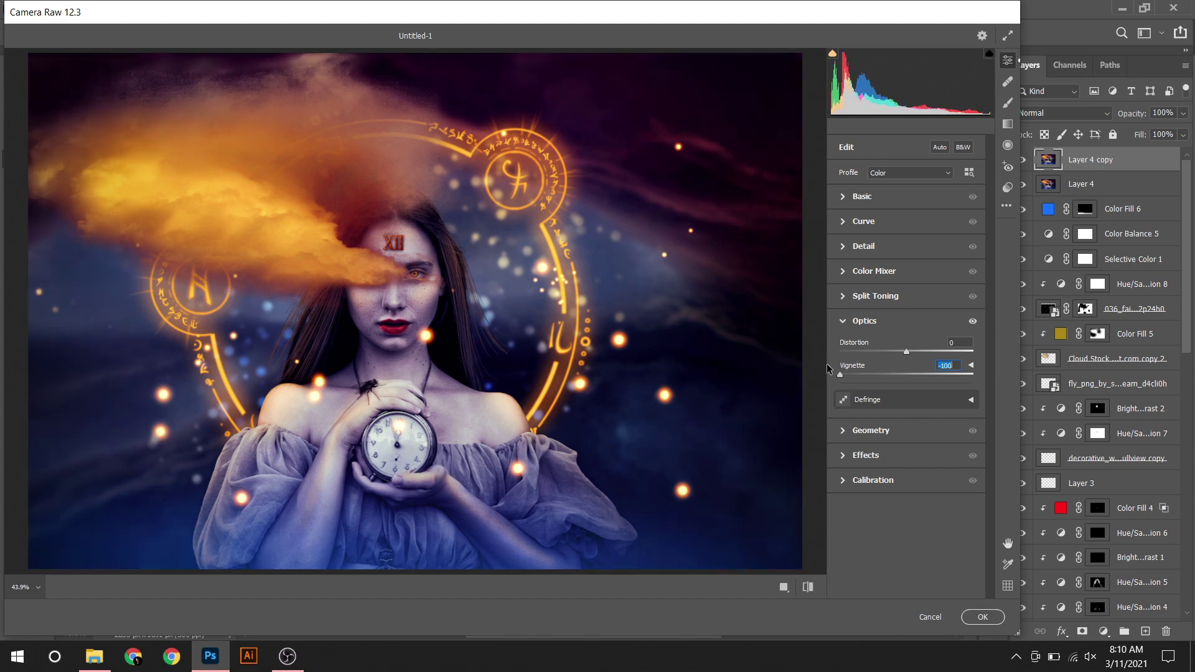
click(840, 455)
drag(906, 423, 889, 424)
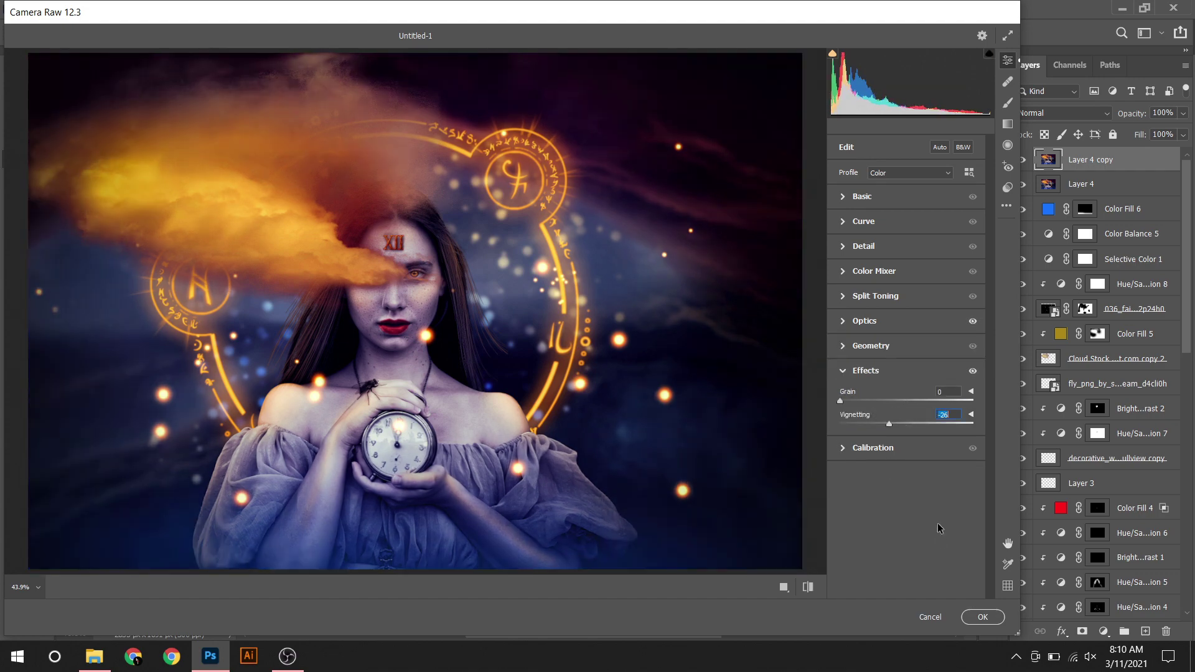
click(981, 617)
Step: Mask the vignette out of part of the sky and set the layer to 85% opacity
click(1082, 631)
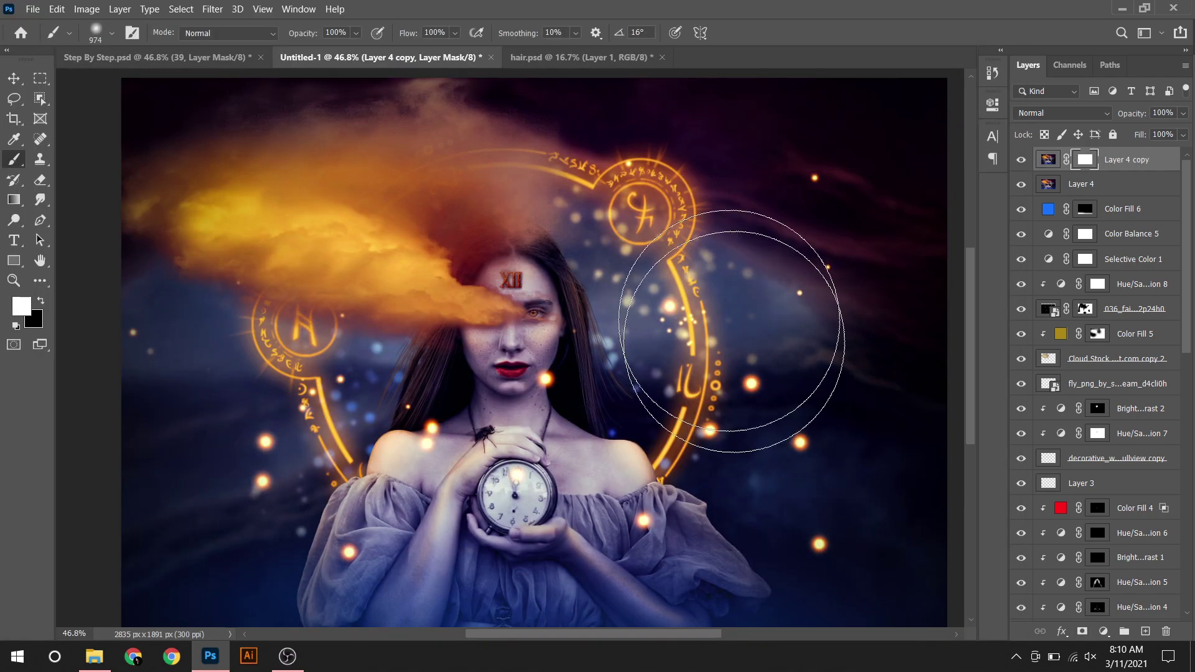
key(x)
drag(69, 50, 199, 125)
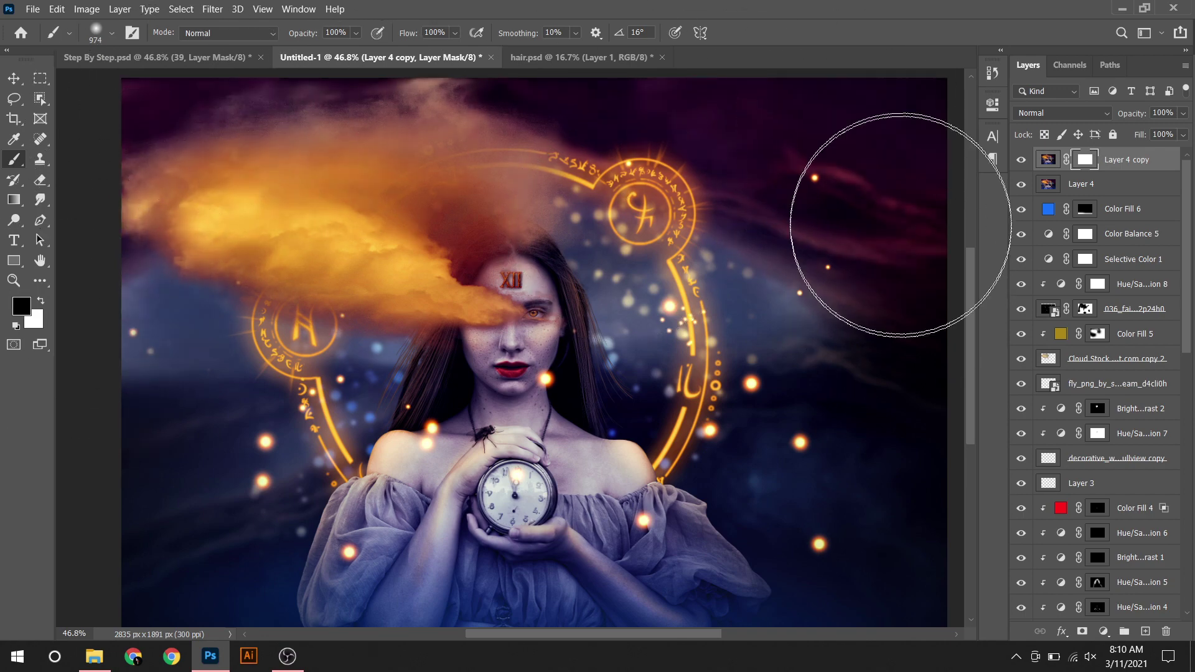
drag(1131, 113, 1122, 114)
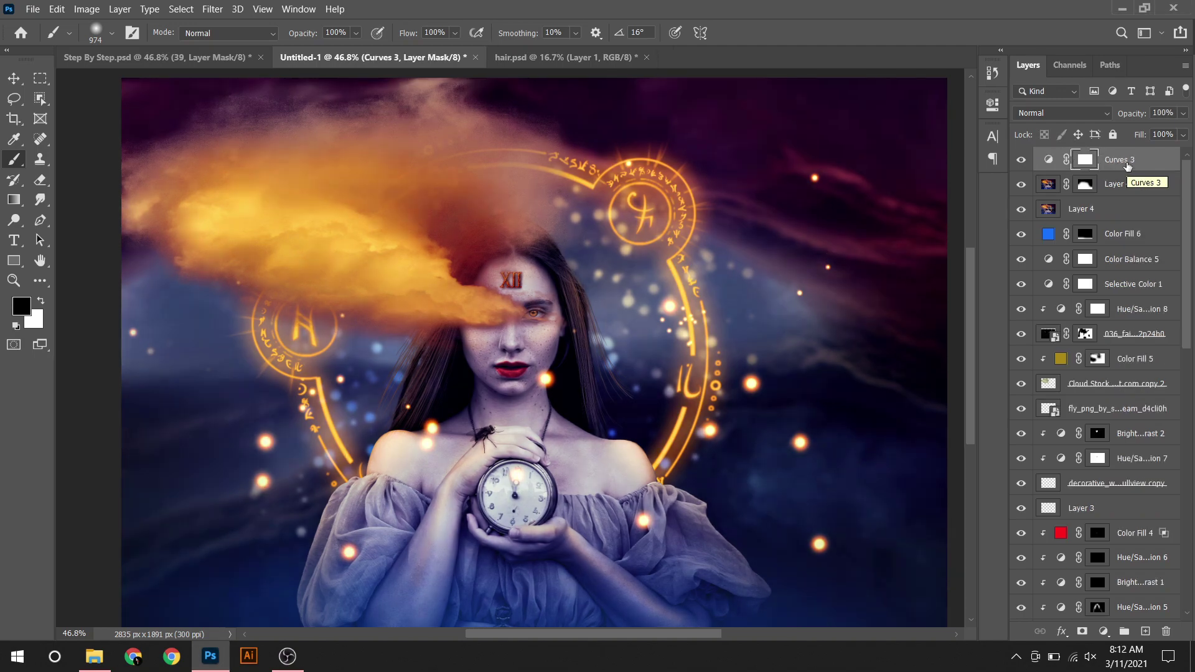
Step: Delete the two extra adjustment layers and add a Curves adjustment above the stack
key(Delete)
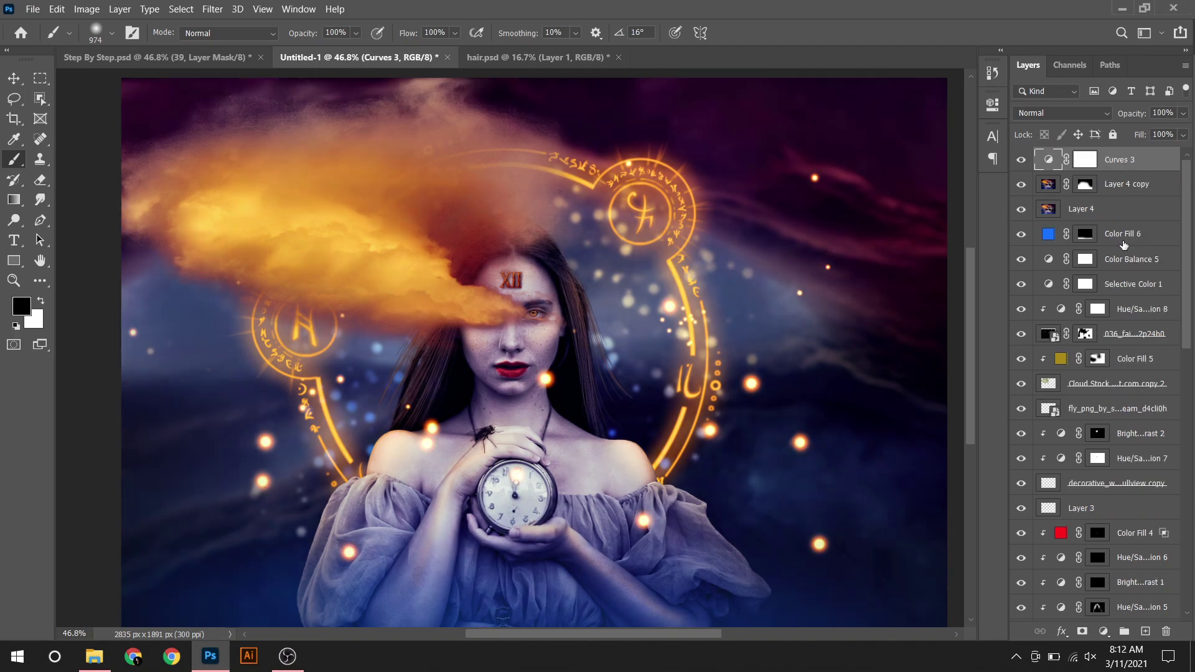
key(Delete)
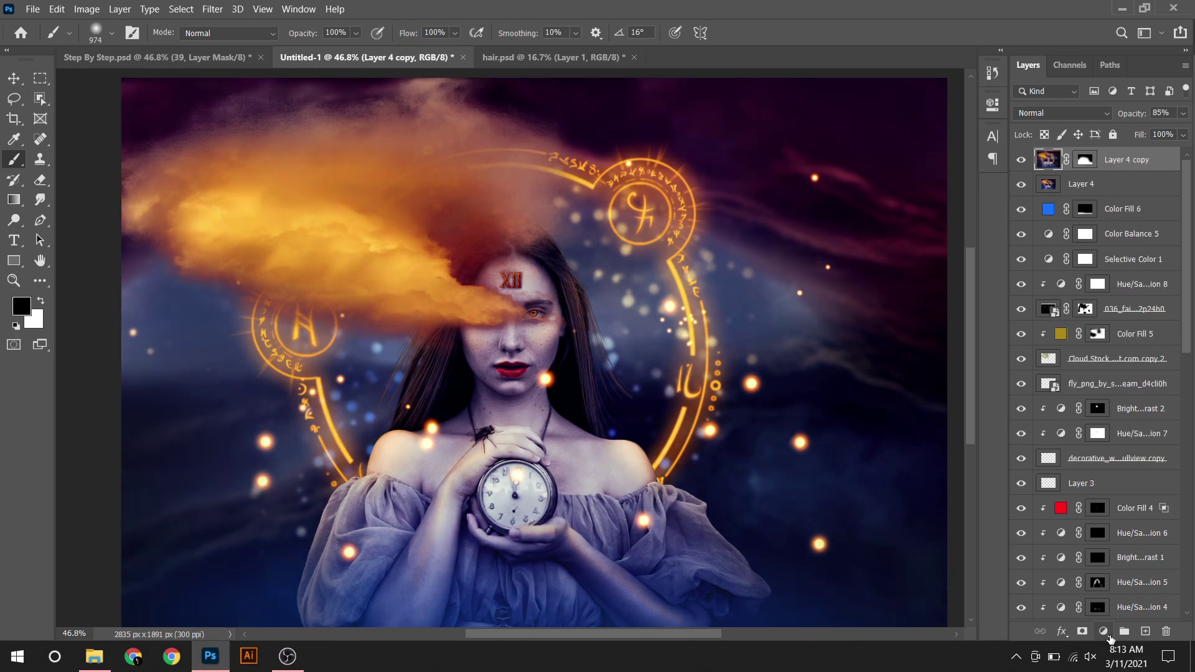
click(1103, 631)
click(1095, 442)
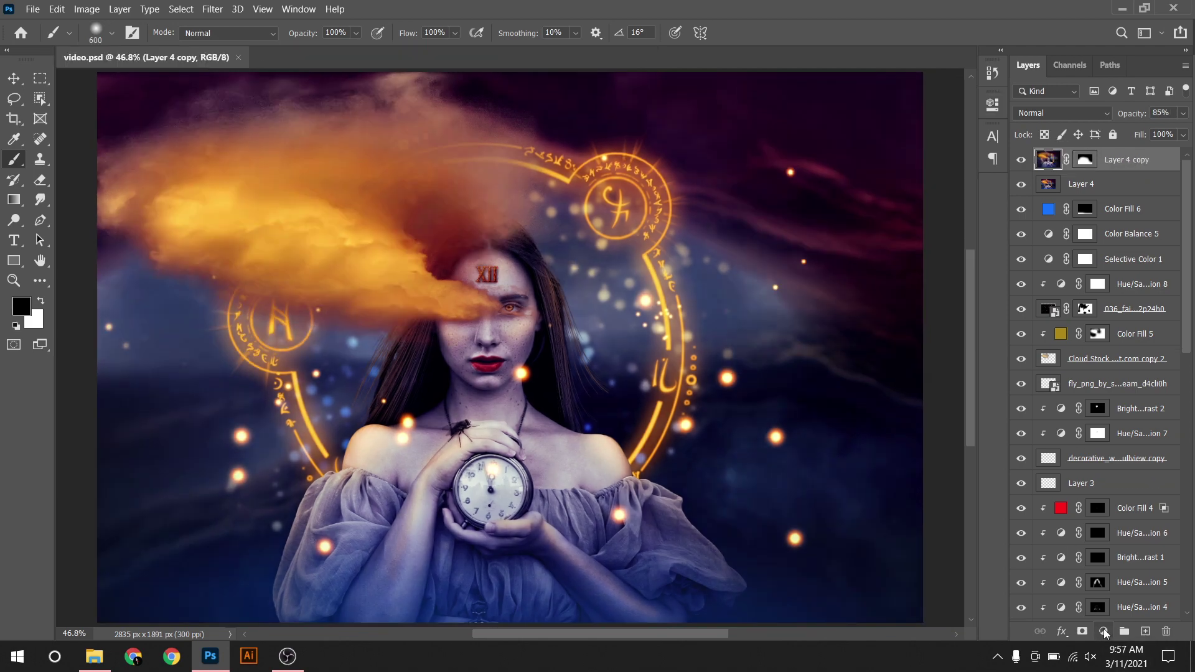
Step: Add an orange Solid Color fill with an inverted mask, revealed only over the clock
click(1104, 631)
click(1099, 357)
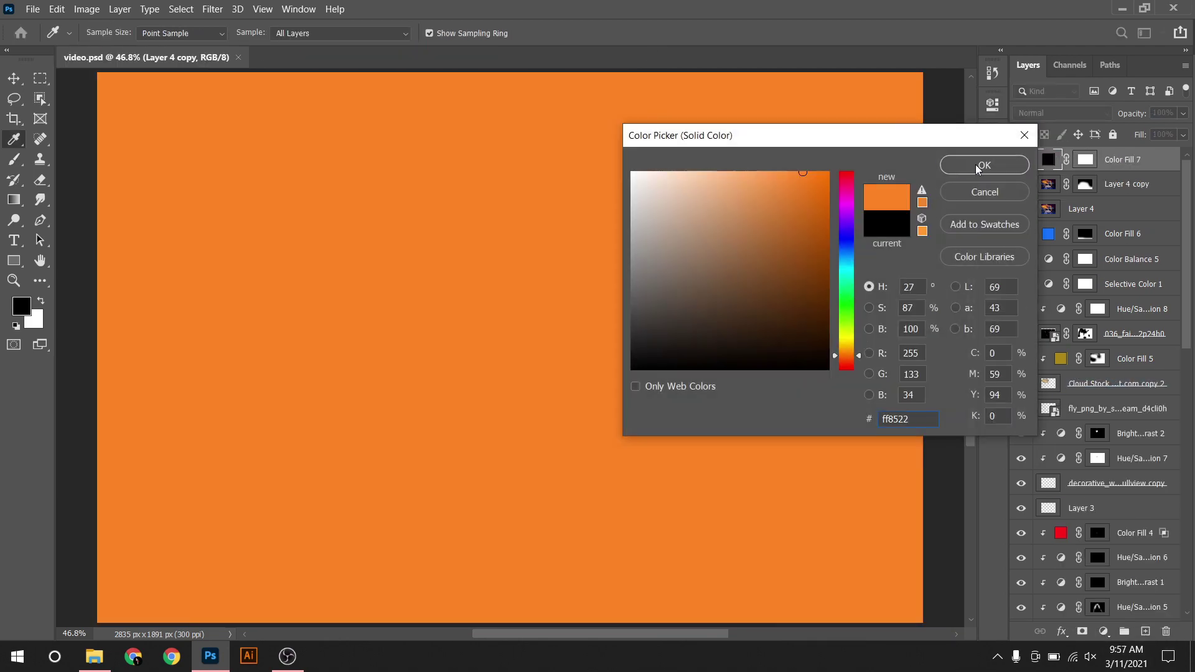
click(984, 164)
key(b)
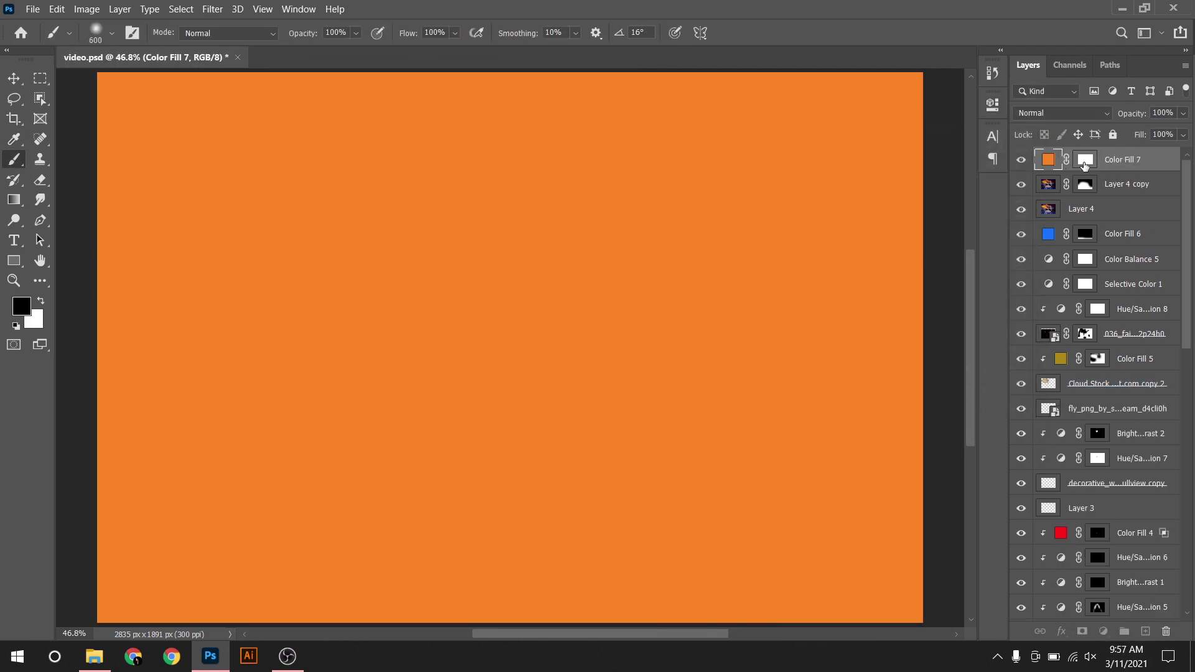
key(x)
key(ctrl+i)
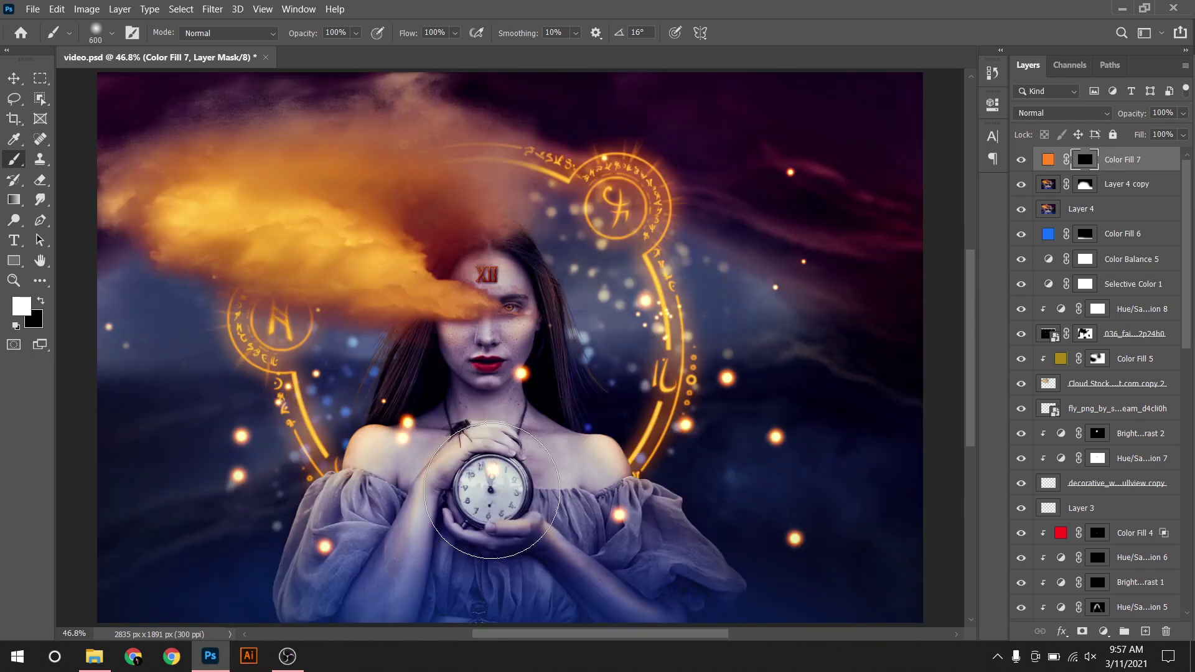
click(491, 491)
Step: Set the orange fill layer to Vivid Light blend mode at 60% opacity
click(1055, 113)
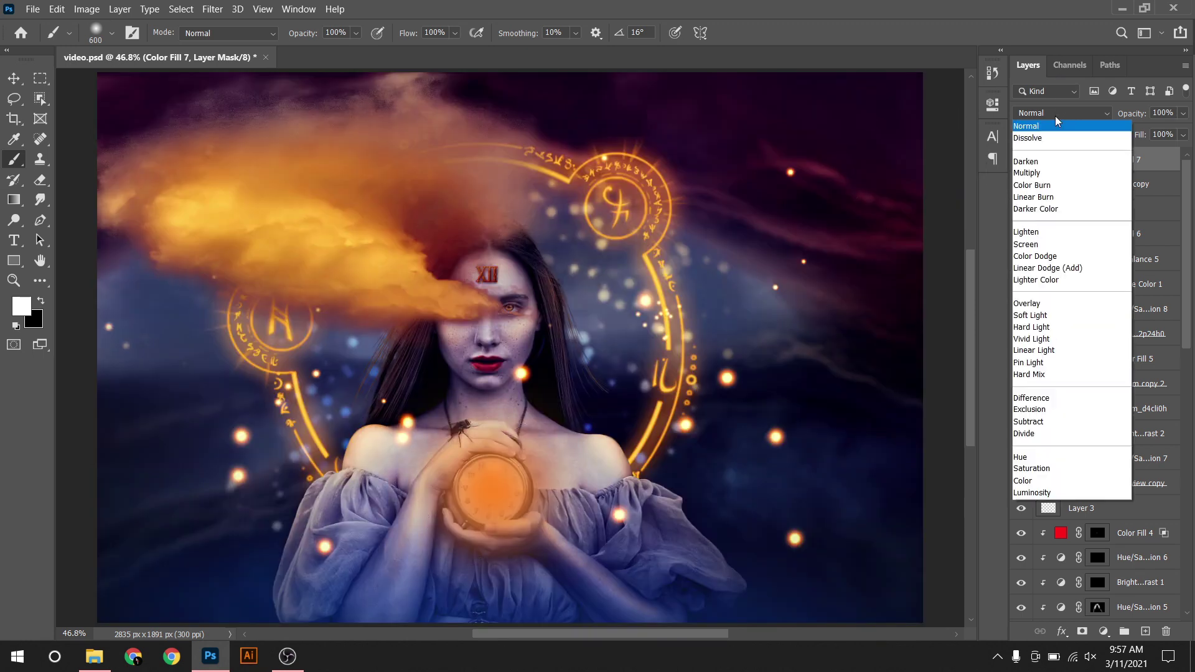
click(1052, 338)
text(60)
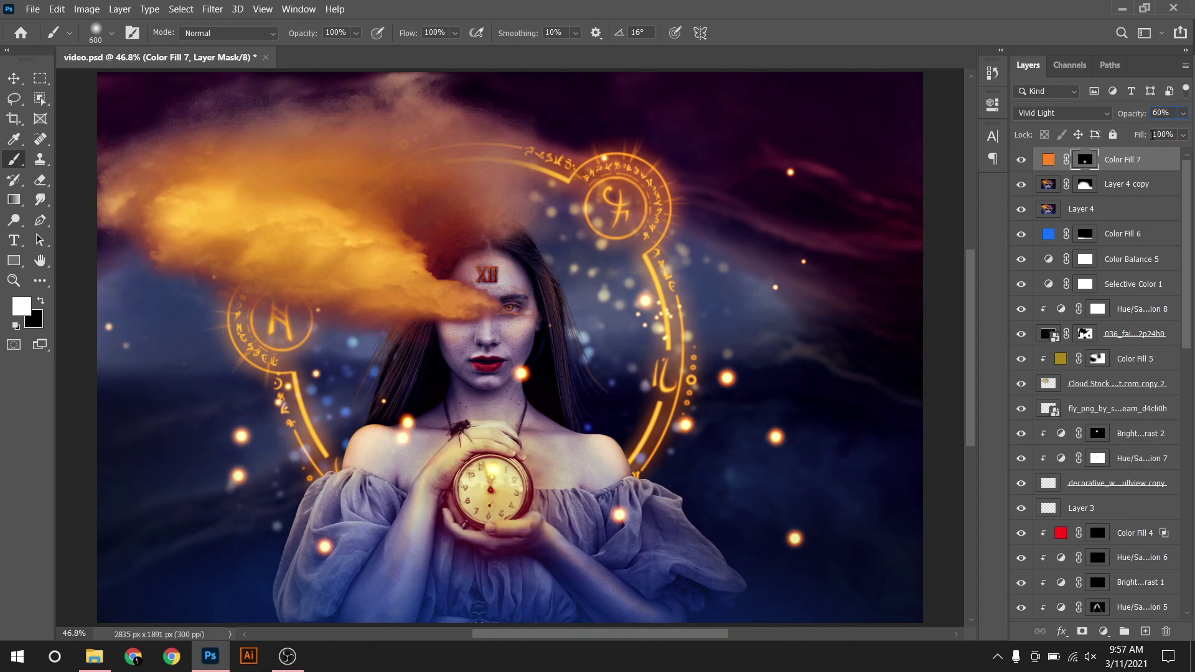
click(1048, 160)
click(1103, 632)
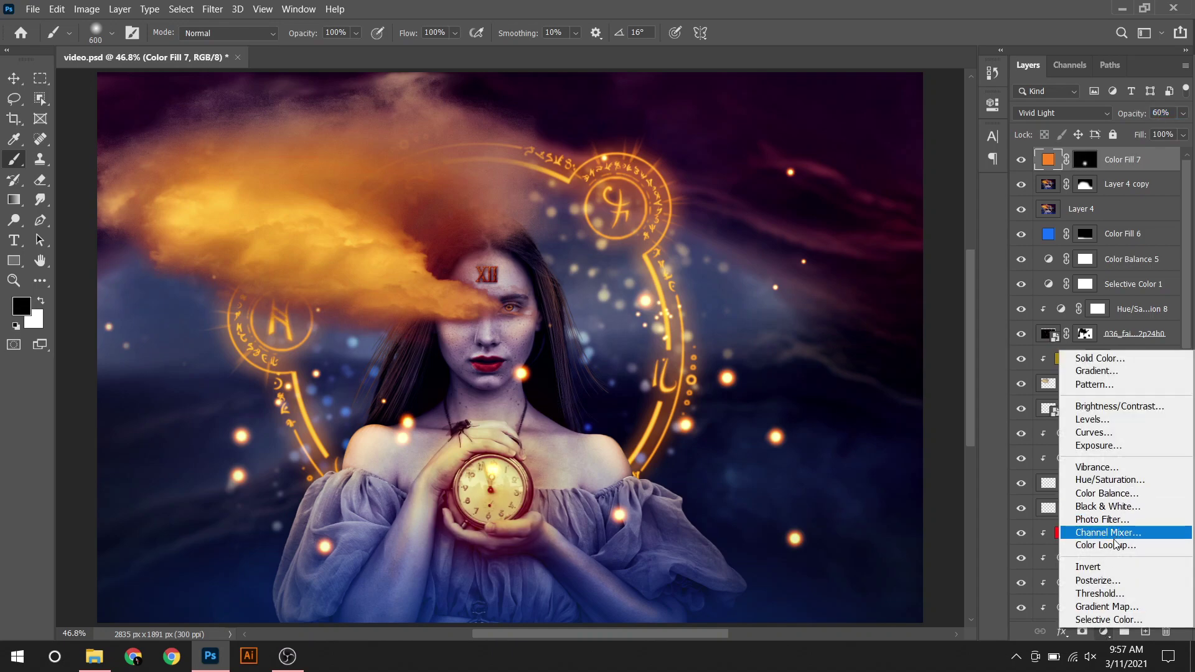
click(1095, 546)
Step: Apply the 2Strip.look Color Lookup at 50% opacity
click(877, 151)
click(874, 207)
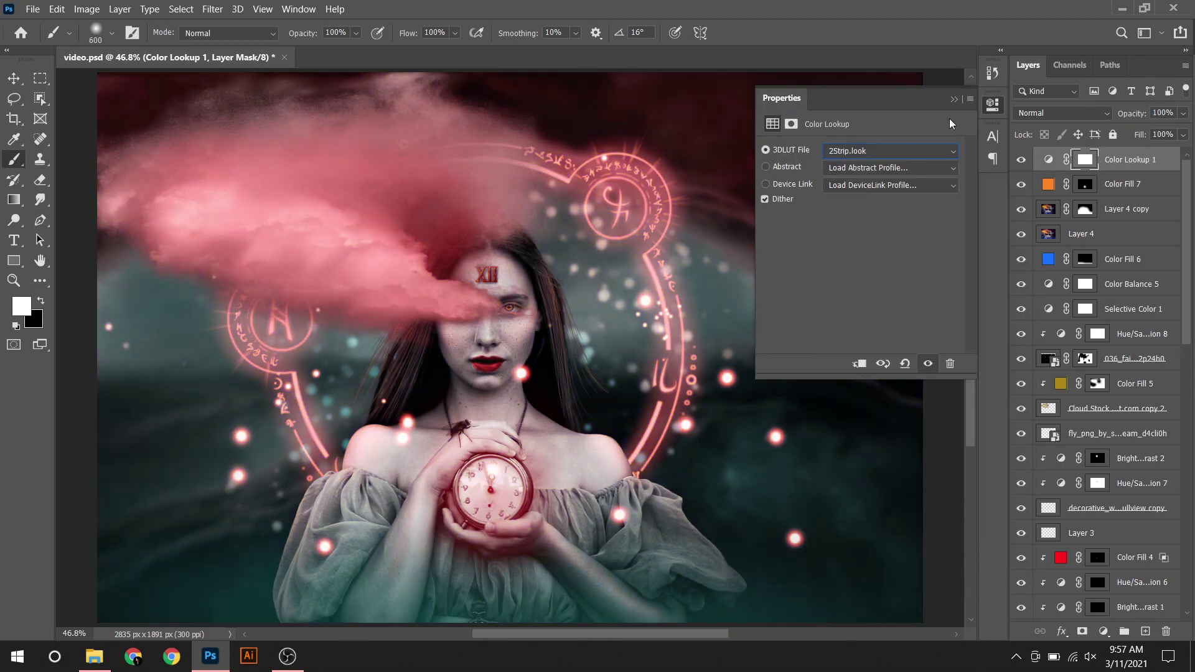
click(954, 99)
text(0)
key(Return)
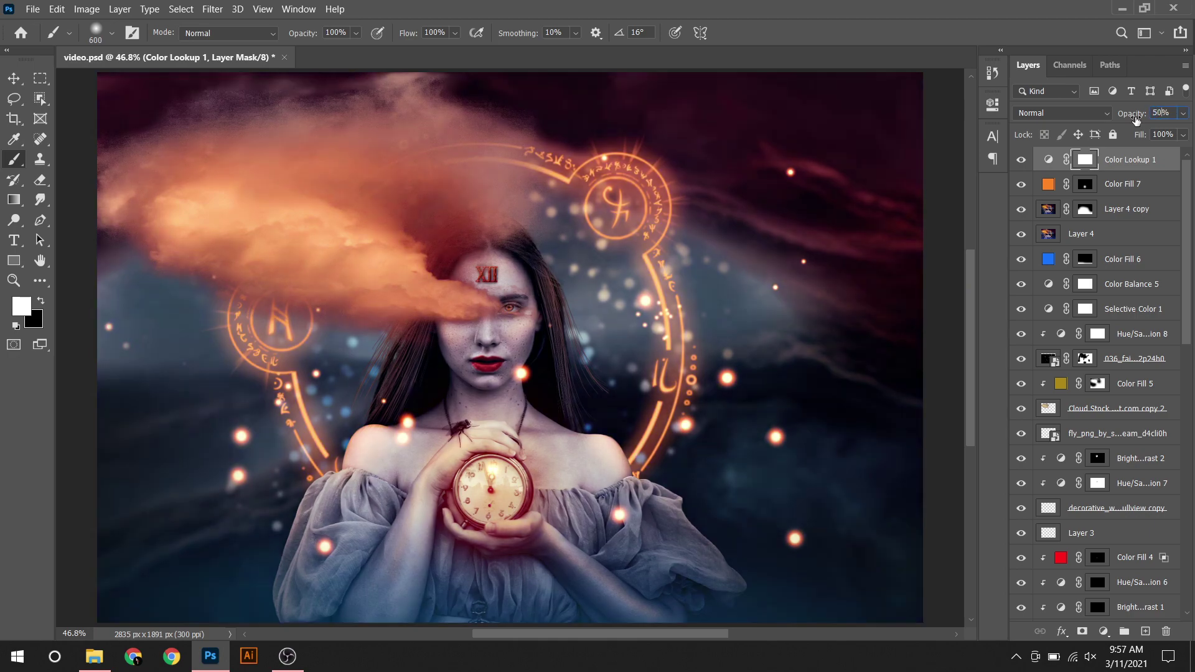
Step: Add a Hue/Saturation adjustment with Reds saturation -14 and Yellows saturation -12
click(1103, 631)
click(1096, 476)
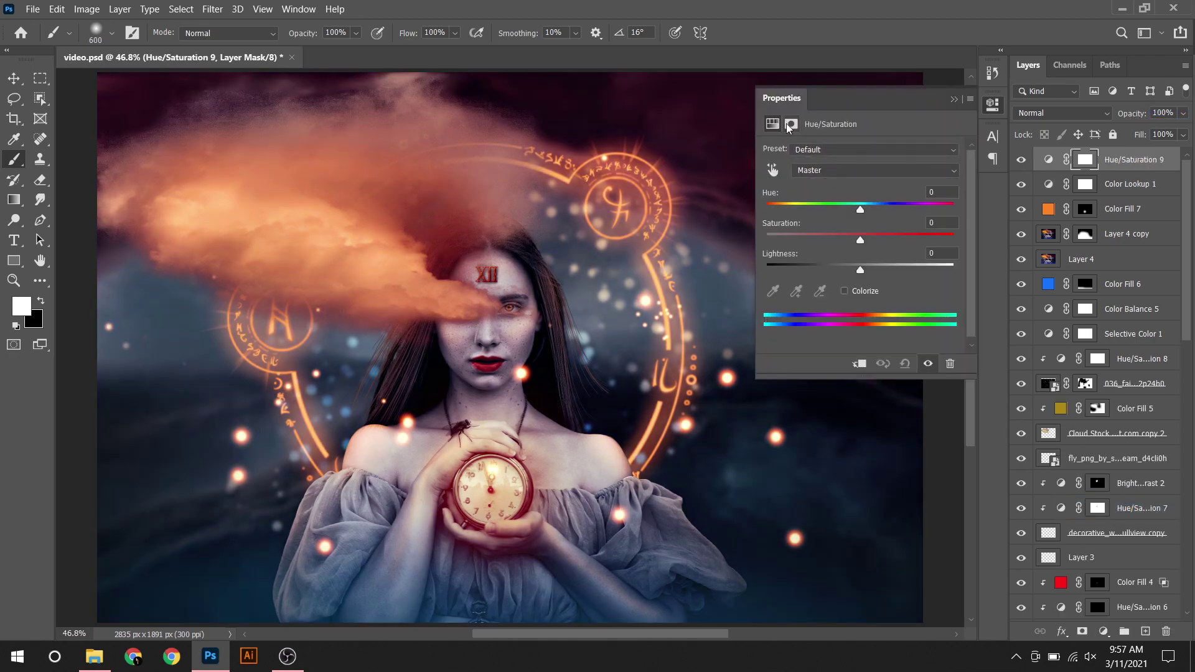
click(821, 172)
click(827, 194)
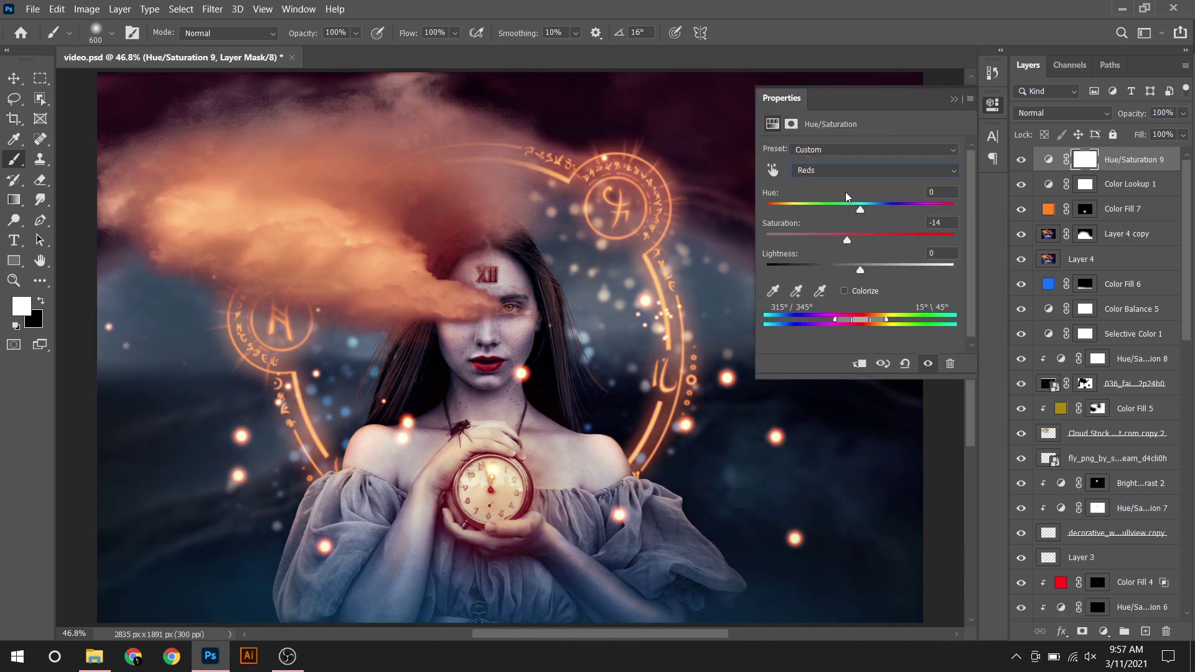
click(872, 171)
click(836, 208)
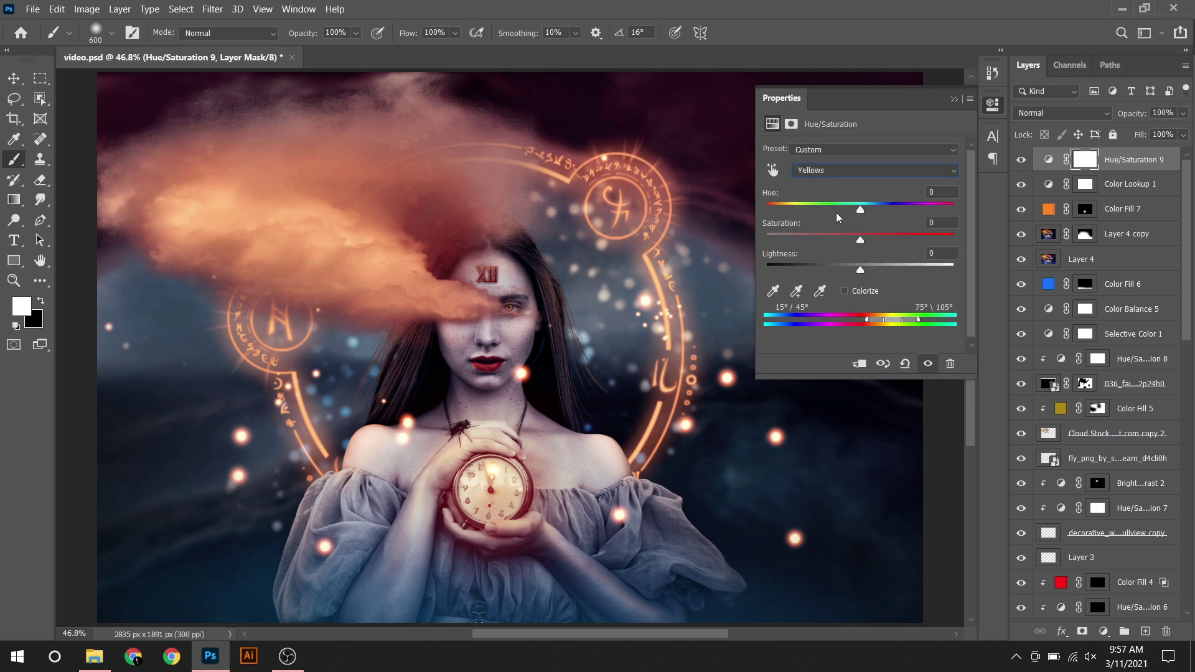
click(953, 101)
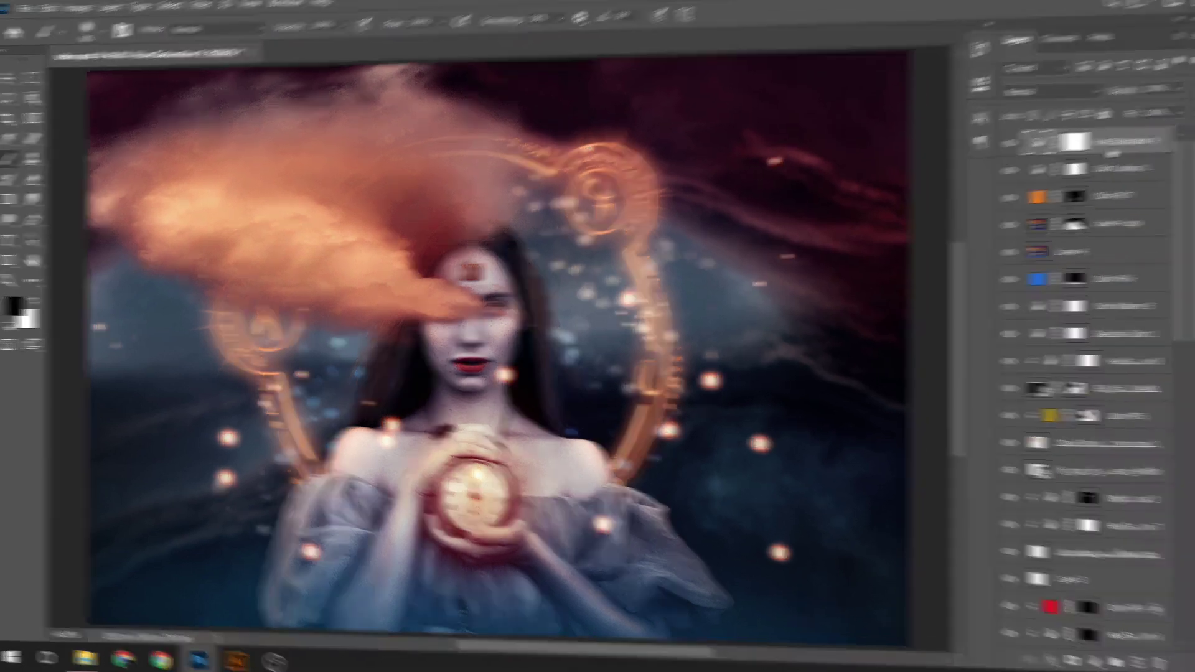